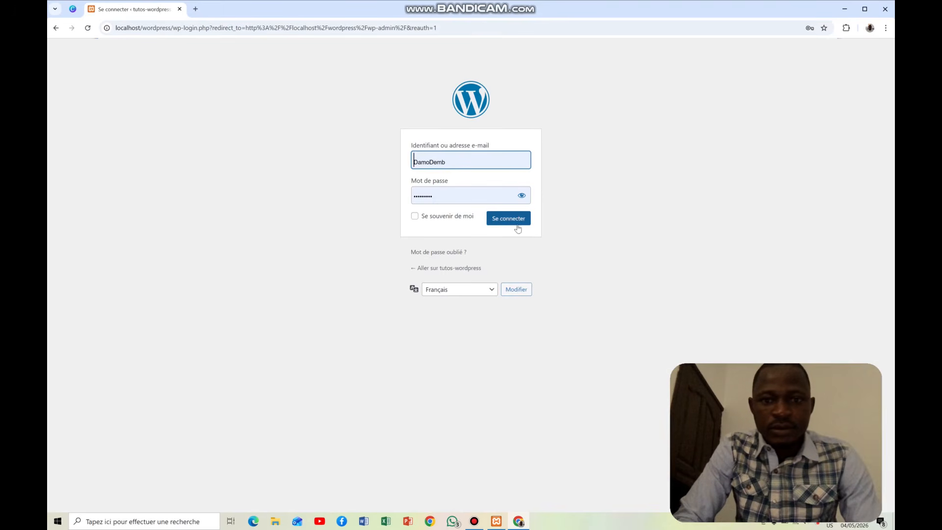
Log in to the WordPress admin with the prefilled credentials.
{"action": "left_click", "coordinate": [517, 220]}
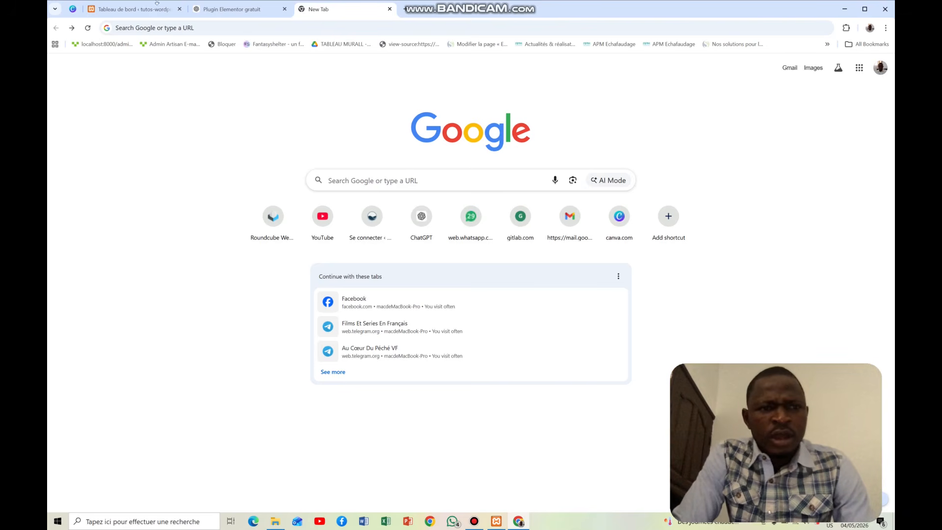
Search Google for "elementor header & footer builder" and download the Header Footer Builder for Elementor plugin by Turbo Addons from WordPress.org.
{"action": "left_click", "coordinate": [275, 26]}
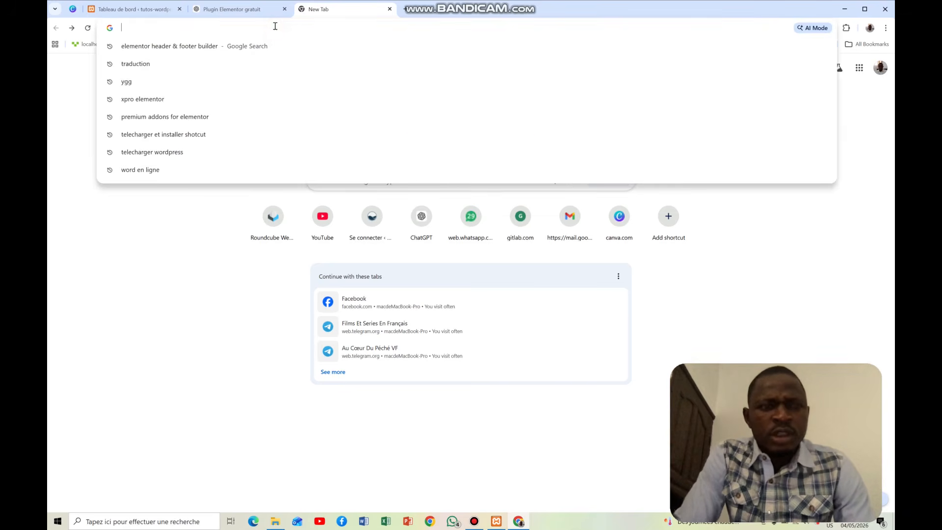
{"action": "type", "text": "t"}
{"action": "key", "text": "BackSpace"}
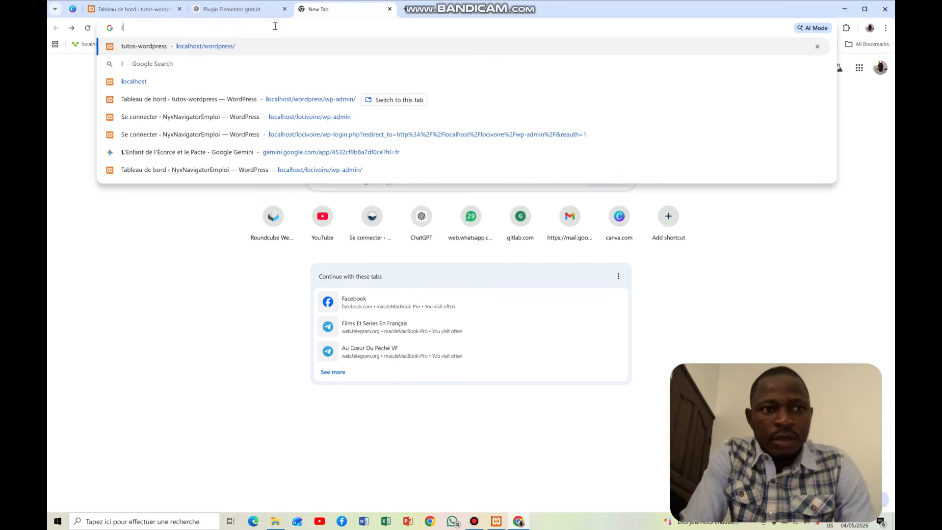
{"action": "key", "text": "Escape"}
{"action": "type", "text": "ele"}
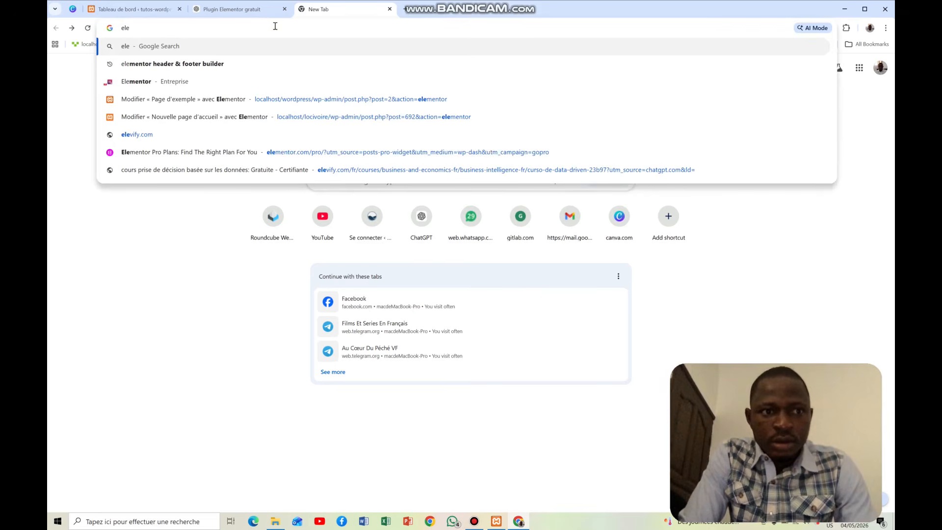
{"action": "left_click", "coordinate": [228, 64]}
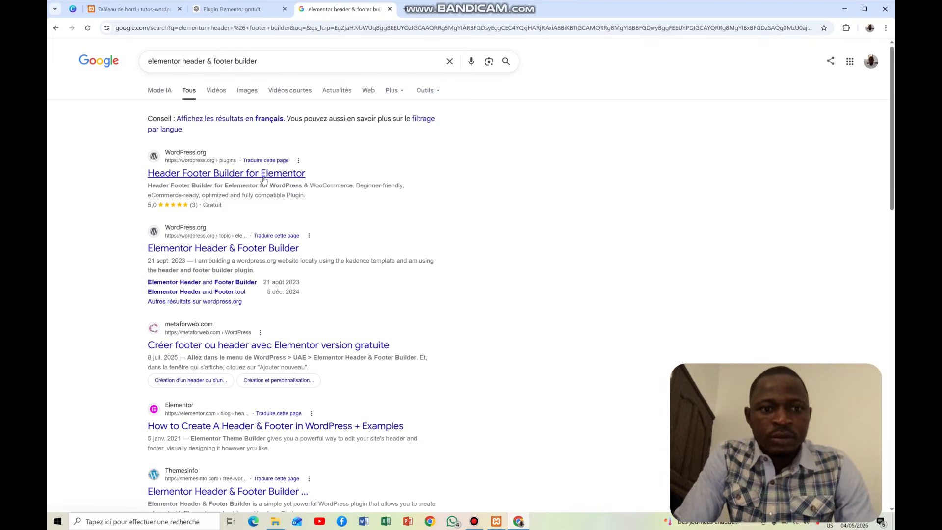
{"action": "left_click", "coordinate": [263, 179]}
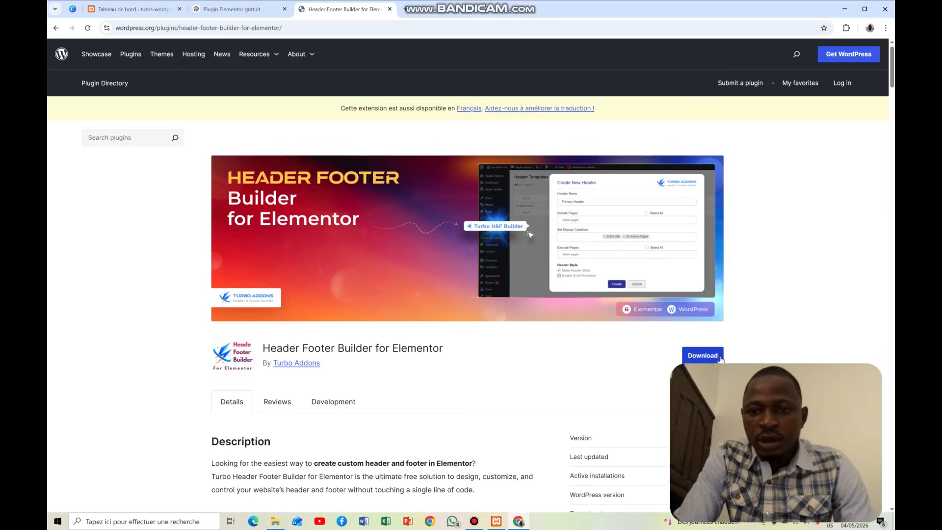
{"action": "left_click", "coordinate": [713, 360]}
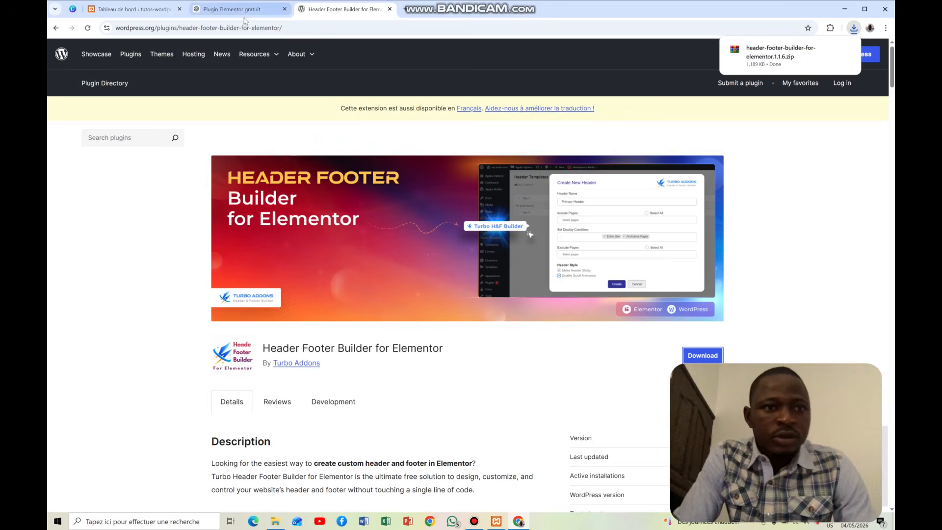
Upload header-footer-builder-for-elementor.1.1.6.zip as a new extension on the tutos-wordpress site, then install and activate it.
{"action": "left_click", "coordinate": [224, 7]}
{"action": "left_click", "coordinate": [139, 13]}
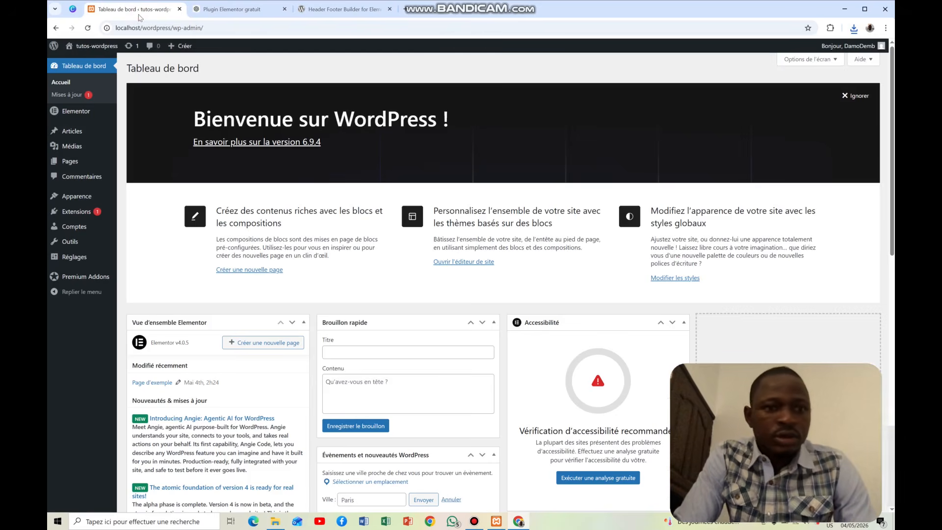
{"action": "mouse_move", "coordinate": [86, 217]}
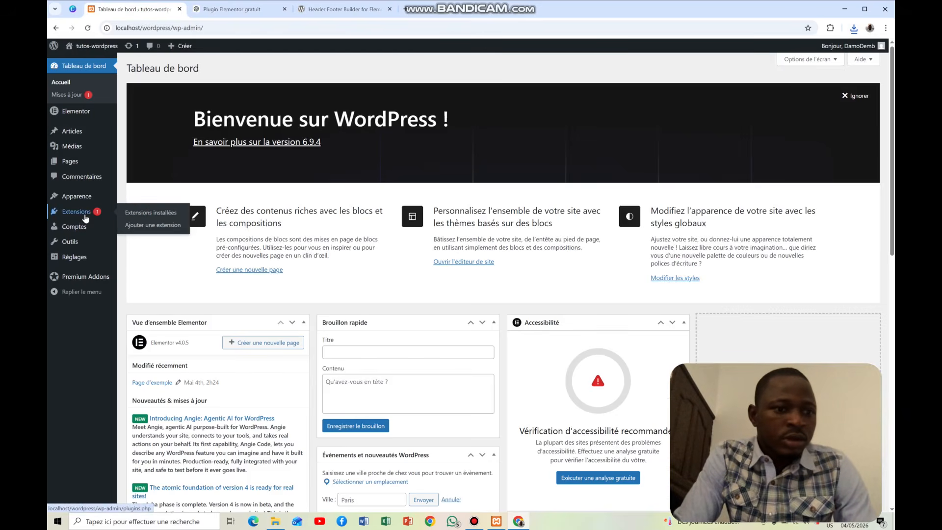
{"action": "left_click", "coordinate": [153, 226]}
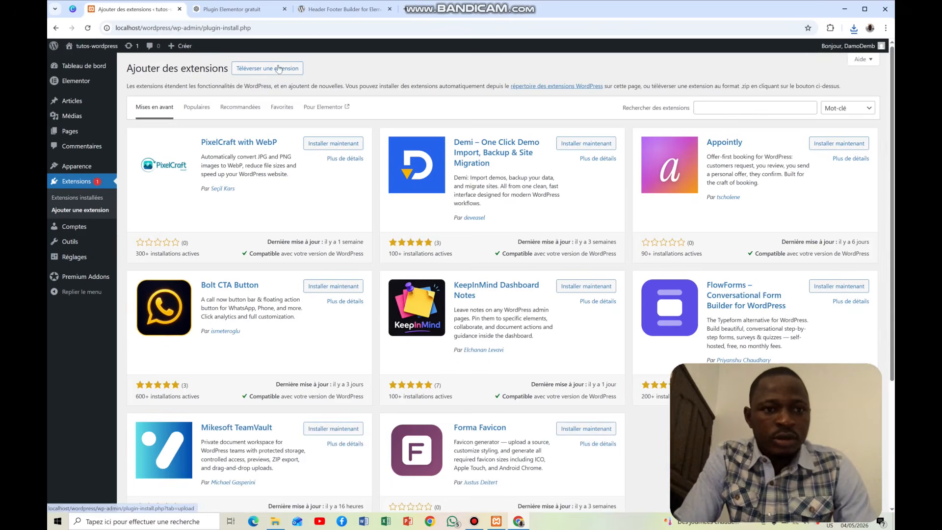
{"action": "left_click", "coordinate": [279, 68]}
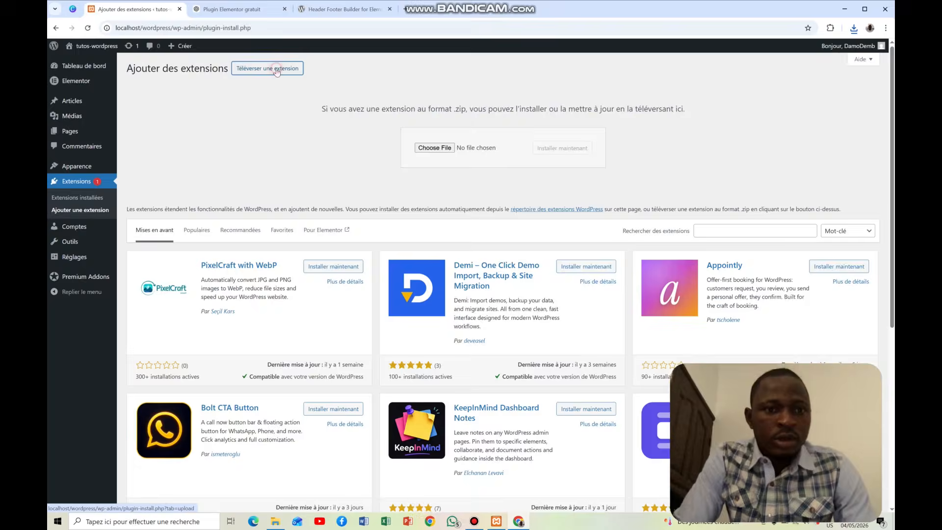
{"action": "left_click", "coordinate": [444, 148]}
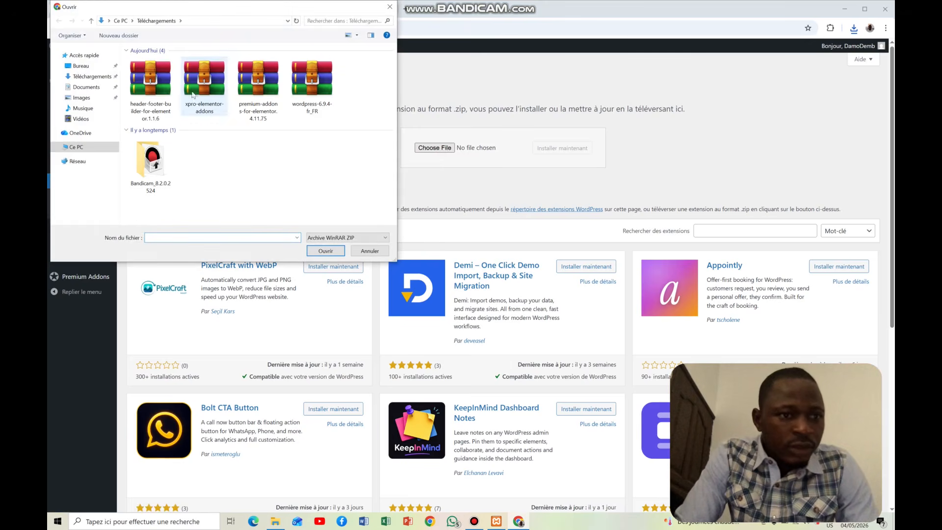
{"action": "double_click", "coordinate": [137, 85]}
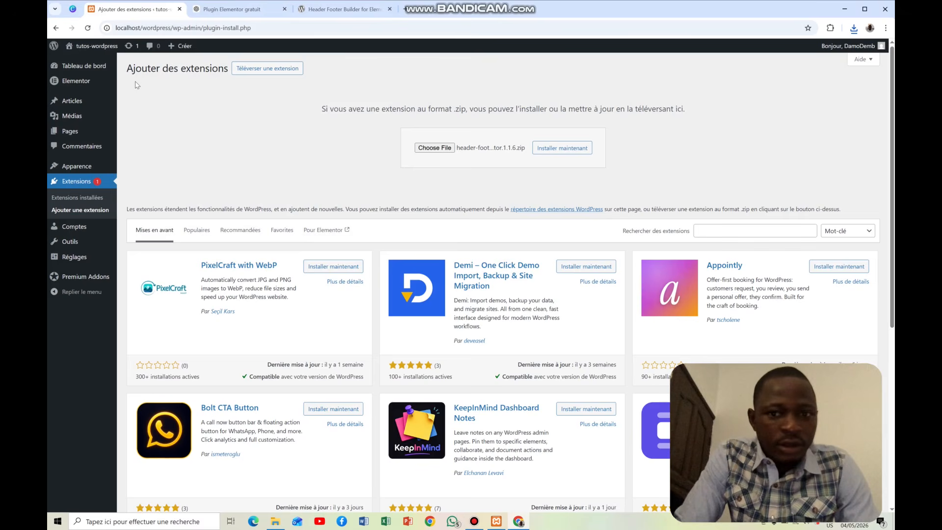
{"action": "left_click", "coordinate": [550, 153]}
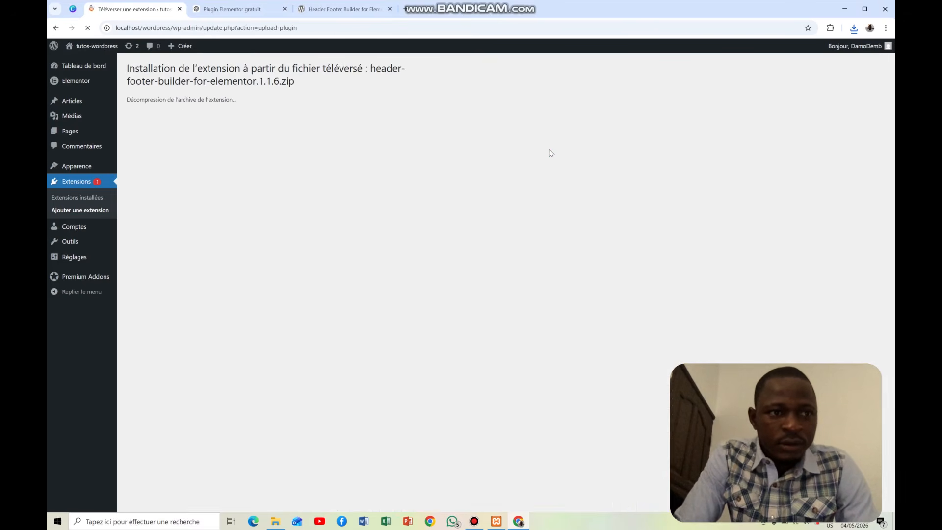
{"action": "left_click", "coordinate": [160, 146]}
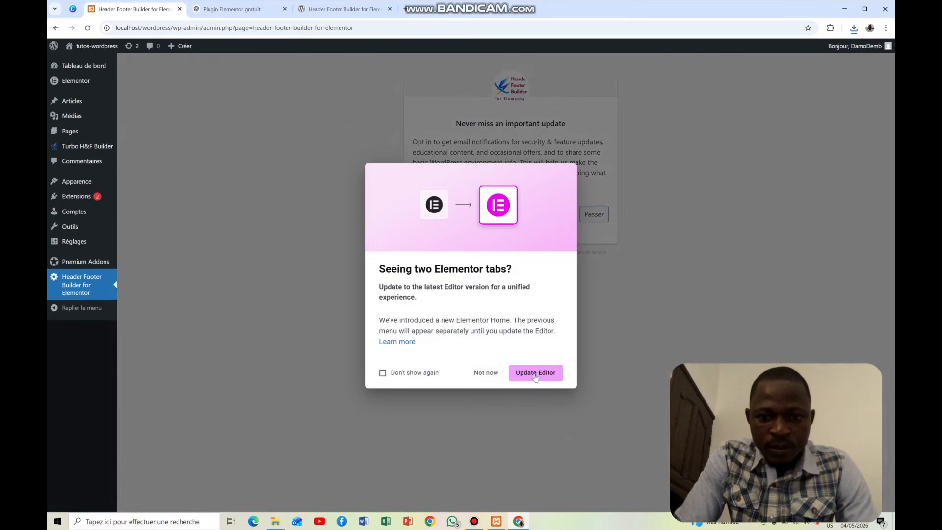
Decline the Elementor editor update for now and authorize the Header Footer Builder opt-in.
{"action": "left_click", "coordinate": [487, 374]}
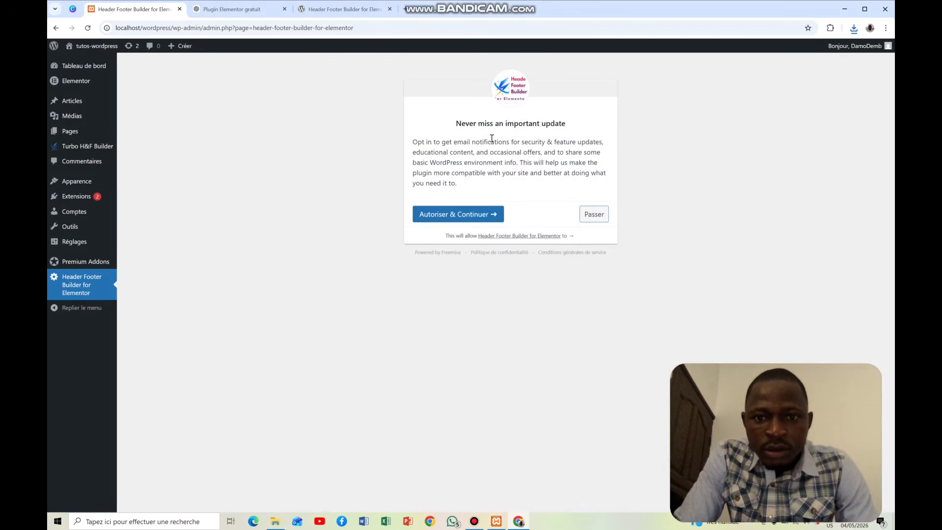
{"action": "left_click", "coordinate": [461, 215]}
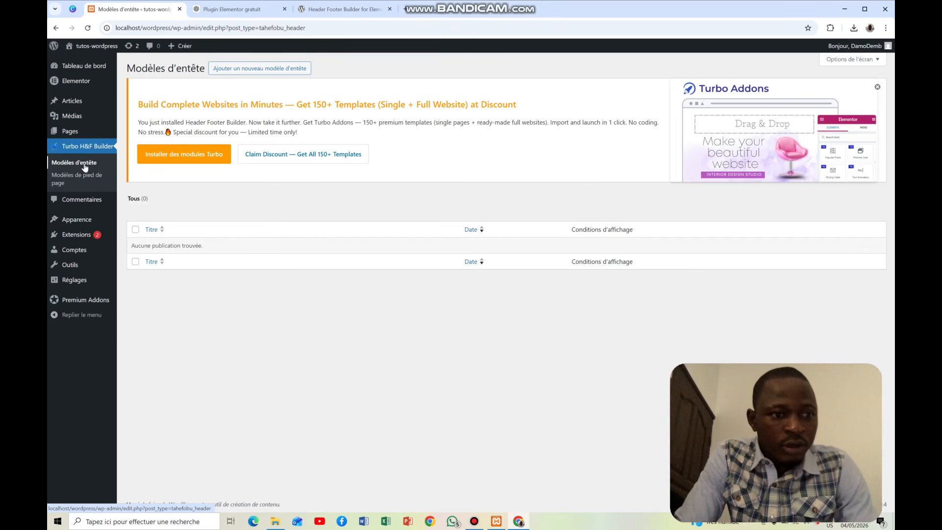
Create a new header template named "Header" in Turbo H&F Builder with the display condition "Dans tout le site".
{"action": "left_click", "coordinate": [84, 165]}
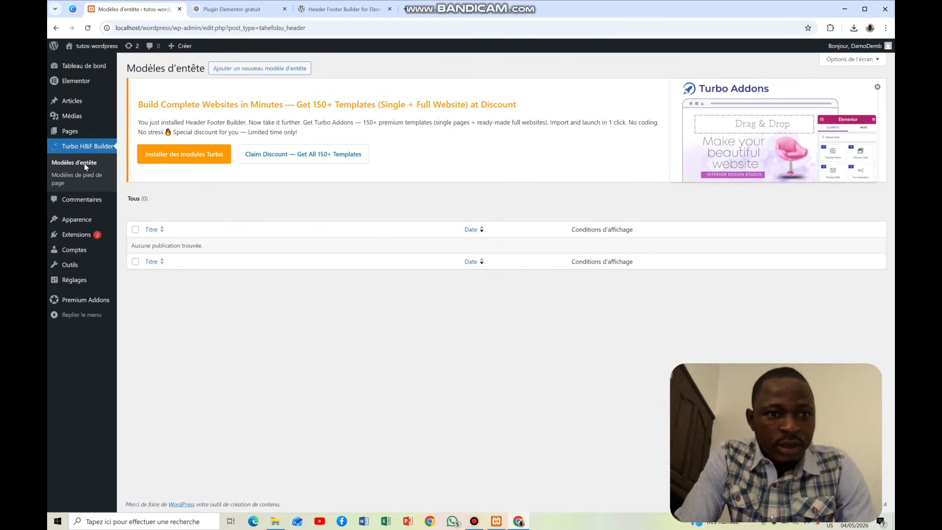
{"action": "left_click", "coordinate": [270, 71]}
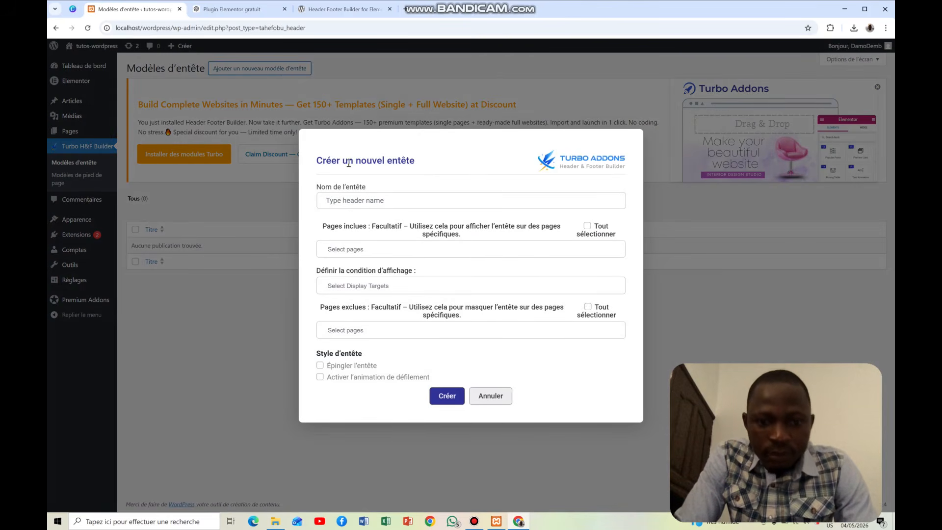
{"action": "left_click", "coordinate": [372, 198]}
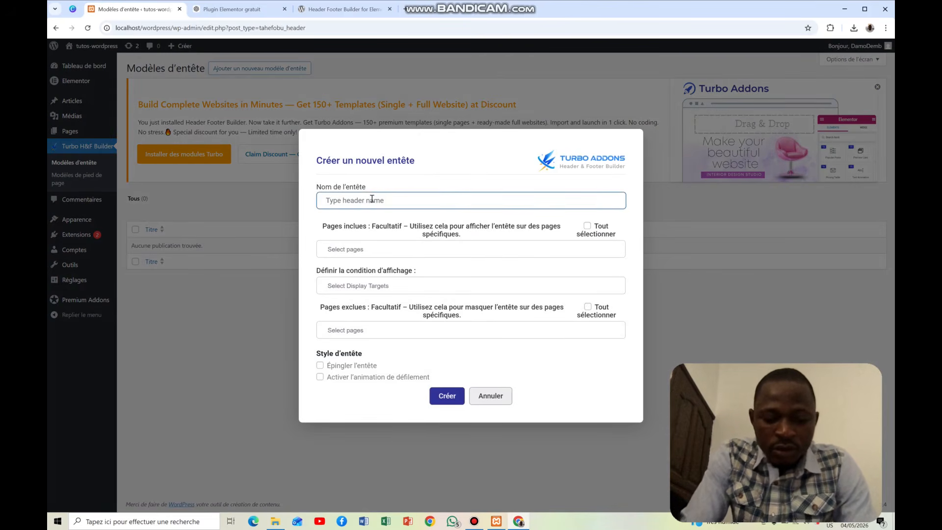
{"action": "type", "text": "Header"}
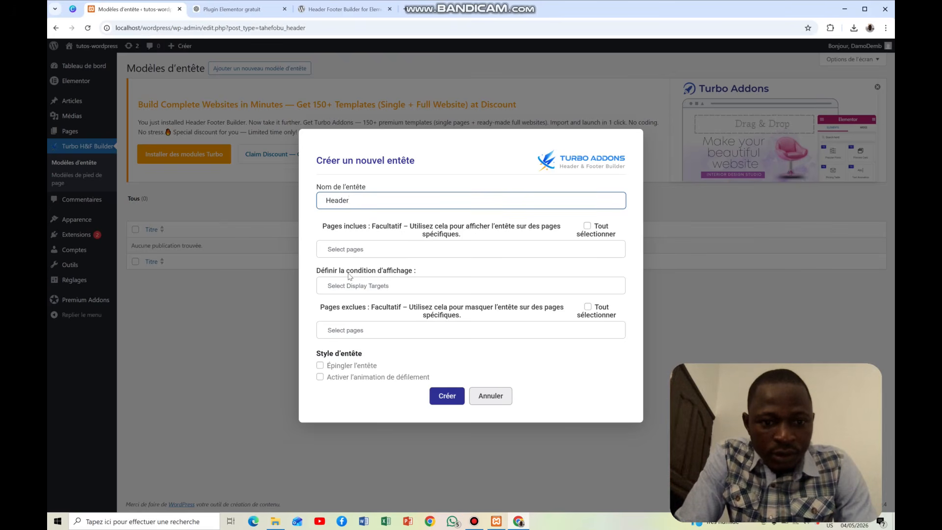
{"action": "left_click", "coordinate": [370, 287]}
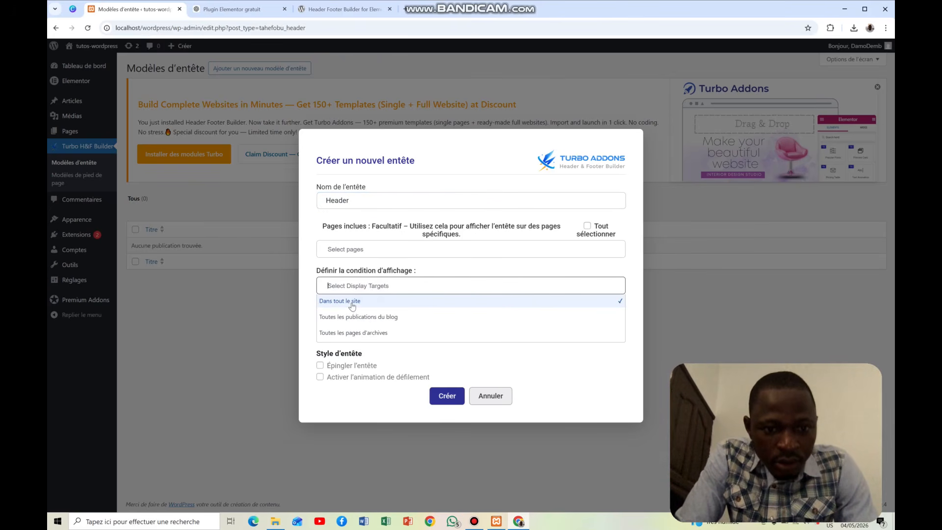
{"action": "left_click", "coordinate": [352, 302]}
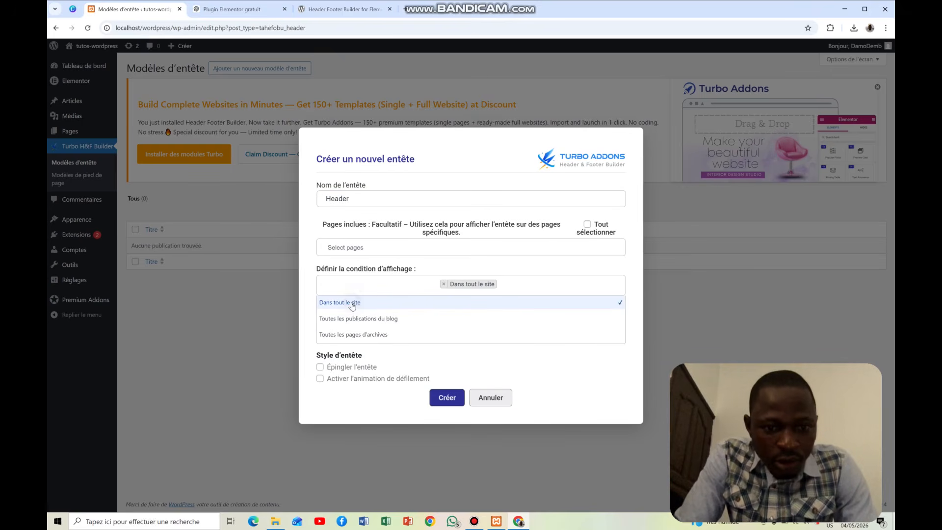
{"action": "left_click", "coordinate": [660, 306]}
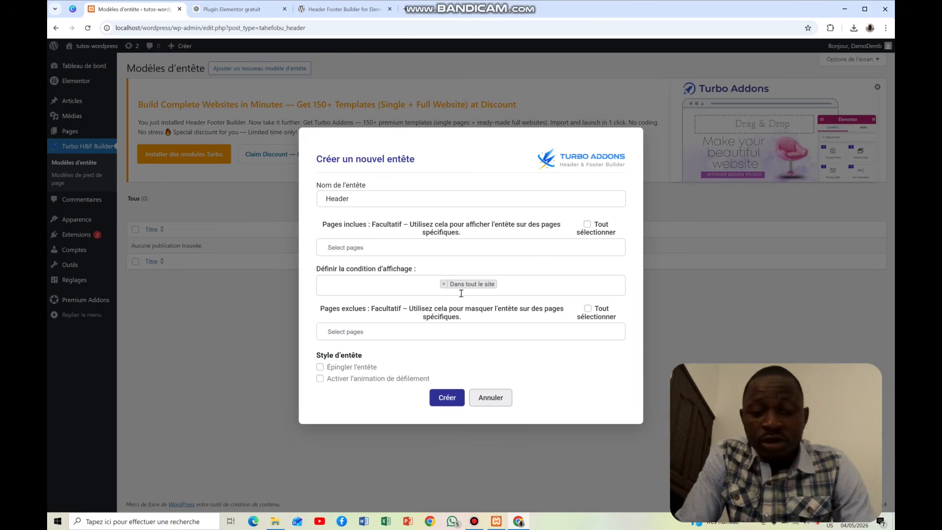
{"action": "left_click", "coordinate": [446, 400]}
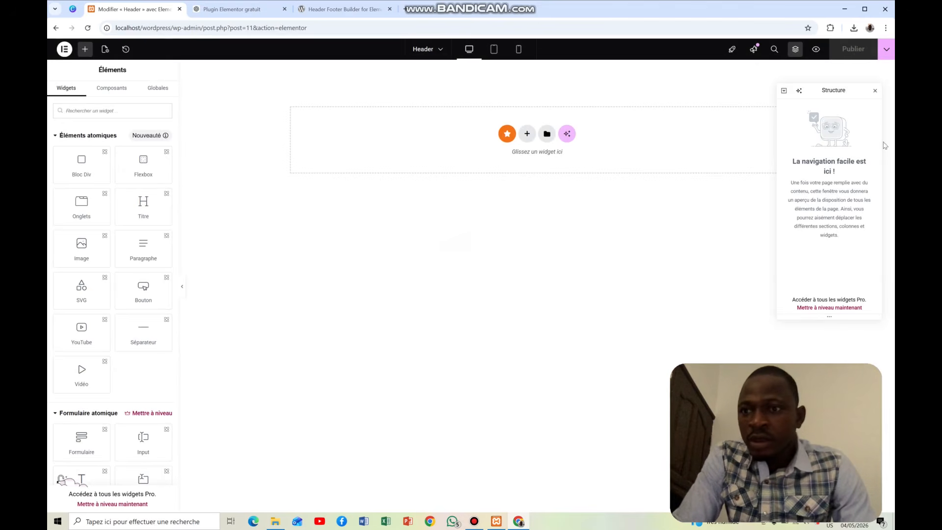
Close the Structure window and add a single-column Flexbox container with a downward direction to the header.
{"action": "left_click", "coordinate": [875, 90]}
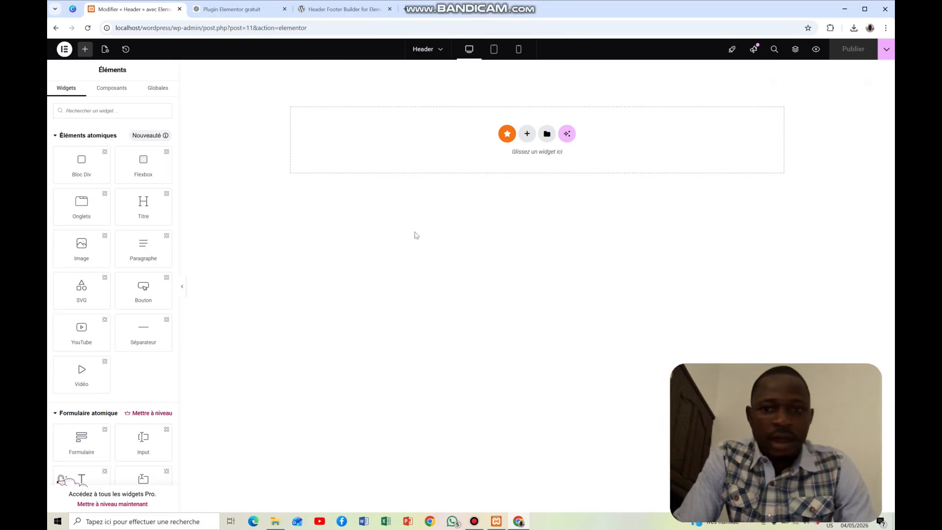
{"action": "left_click", "coordinate": [527, 133]}
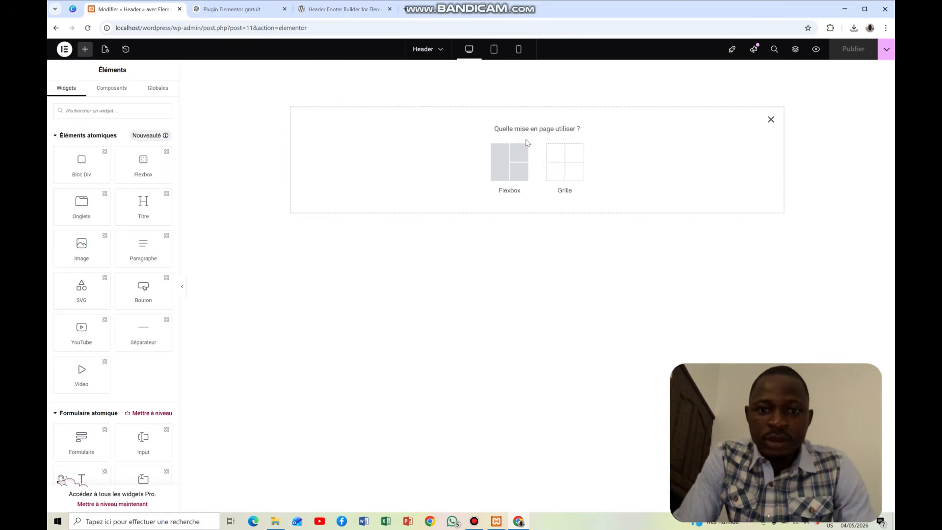
{"action": "left_click", "coordinate": [501, 166]}
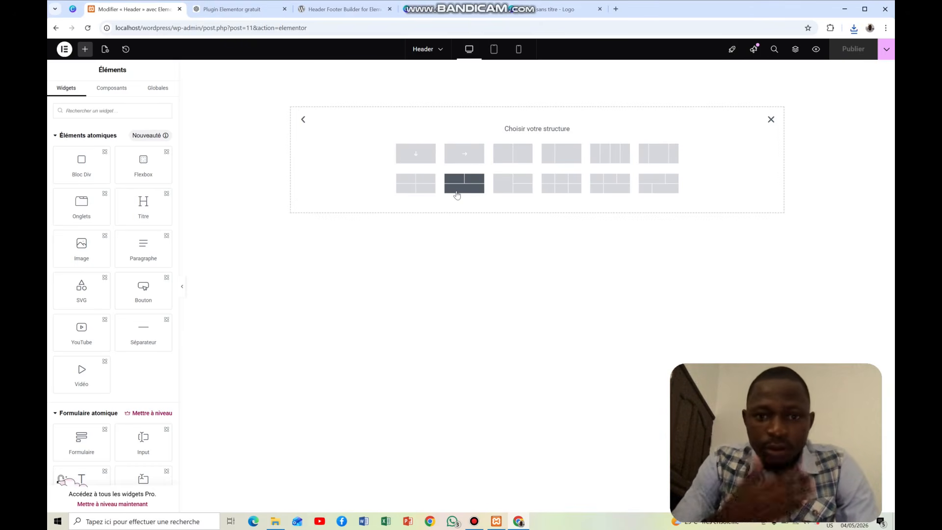
{"action": "left_click", "coordinate": [416, 154]}
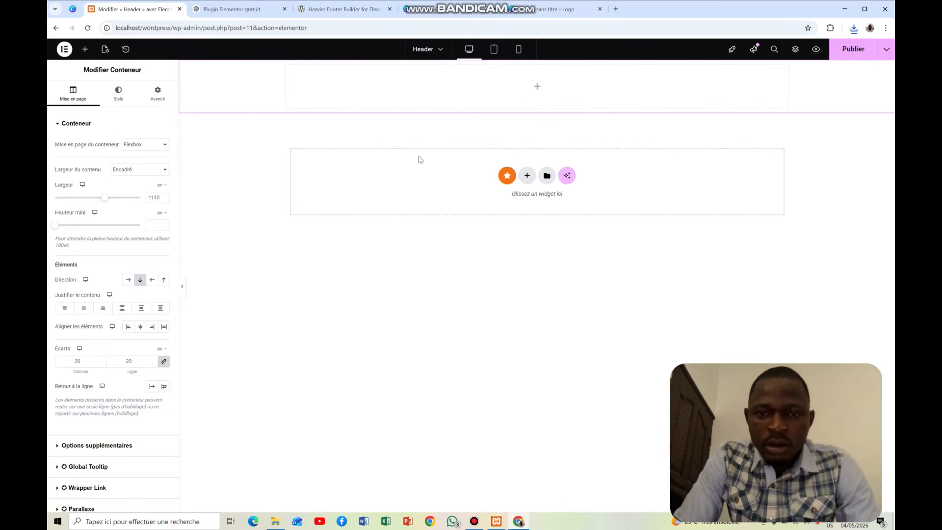
Set the header container's content width to "Pleine largeur", keeping the Flexbox layout.
{"action": "mouse_move", "coordinate": [505, 73]}
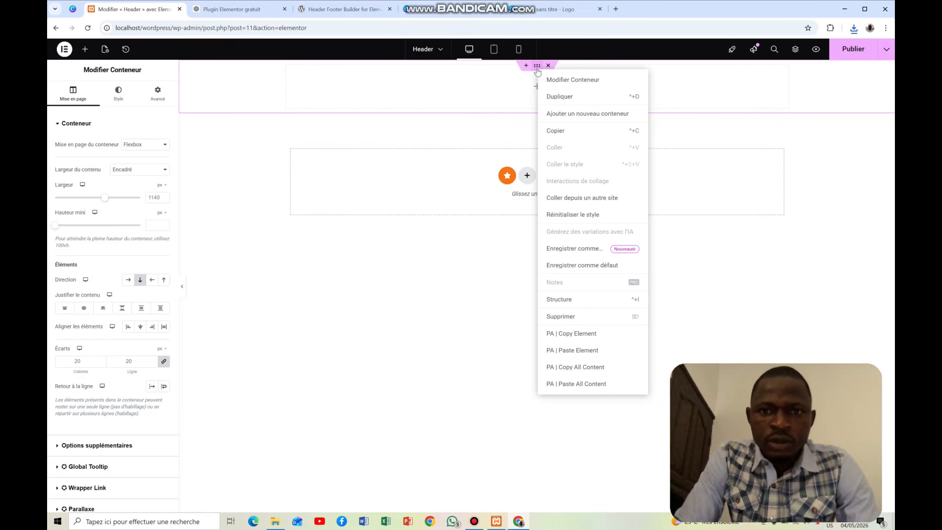
{"action": "left_click", "coordinate": [537, 69]}
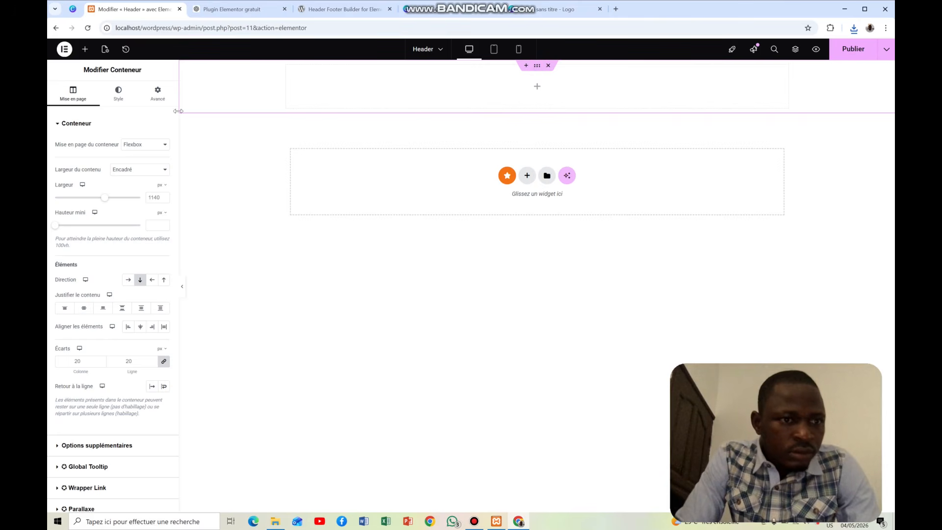
{"action": "left_click", "coordinate": [155, 144]}
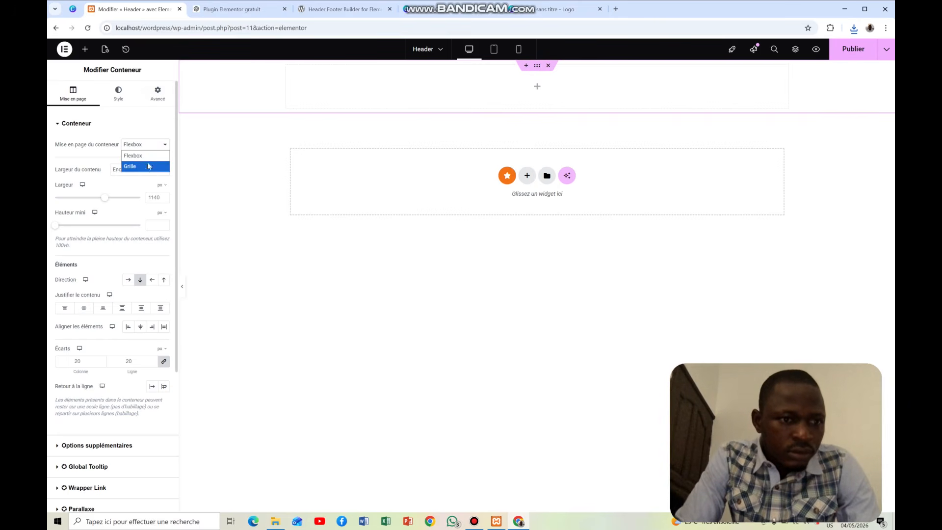
{"action": "left_click", "coordinate": [155, 143]}
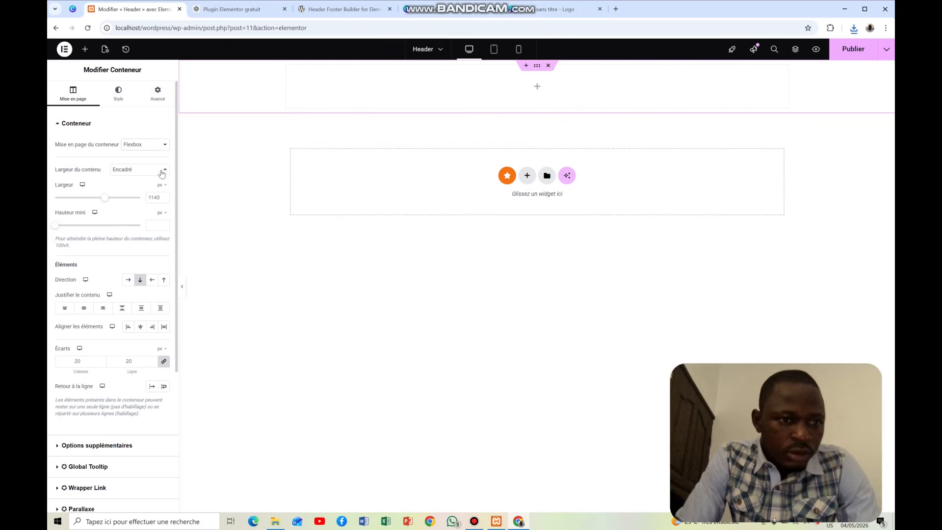
{"action": "left_click", "coordinate": [162, 172]}
{"action": "left_click", "coordinate": [147, 192]}
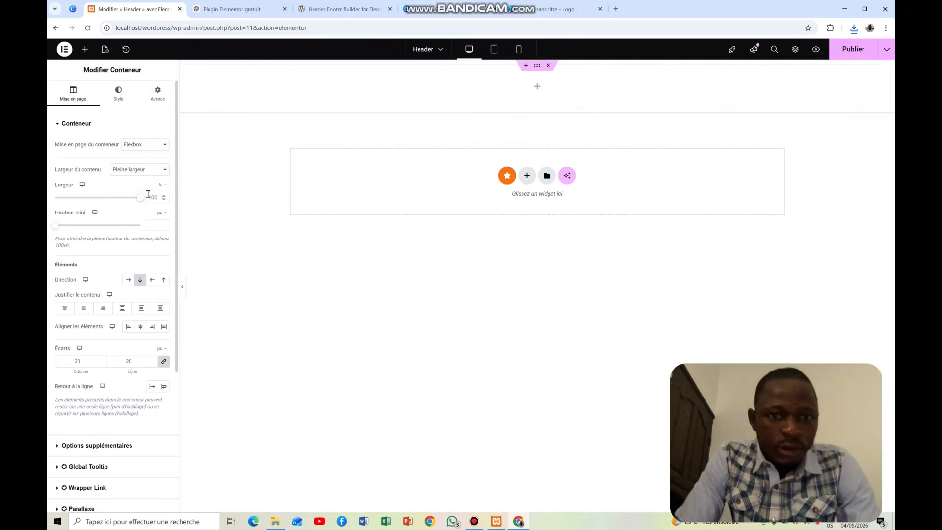
Add a three-column container with a wide middle column and two narrow side columns below the first header container.
{"action": "left_click", "coordinate": [538, 88]}
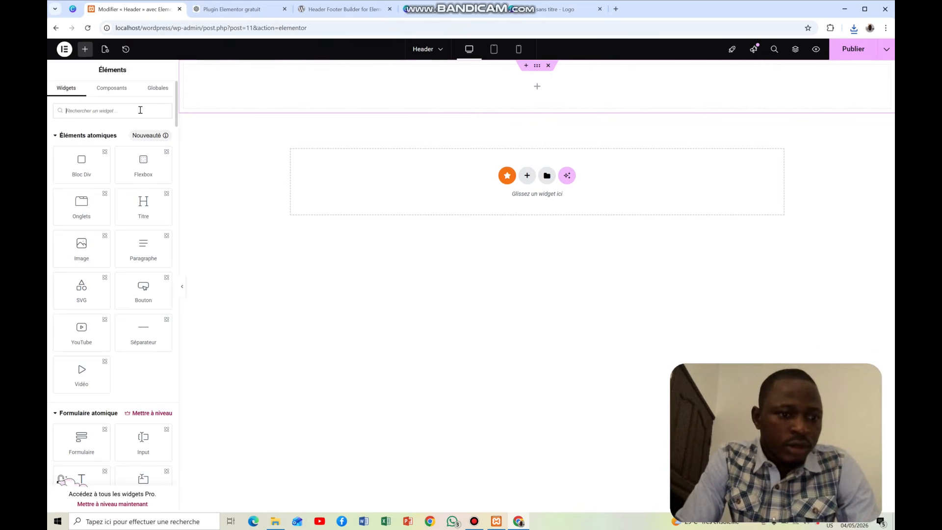
{"action": "left_click", "coordinate": [527, 176]}
{"action": "left_click", "coordinate": [507, 203]}
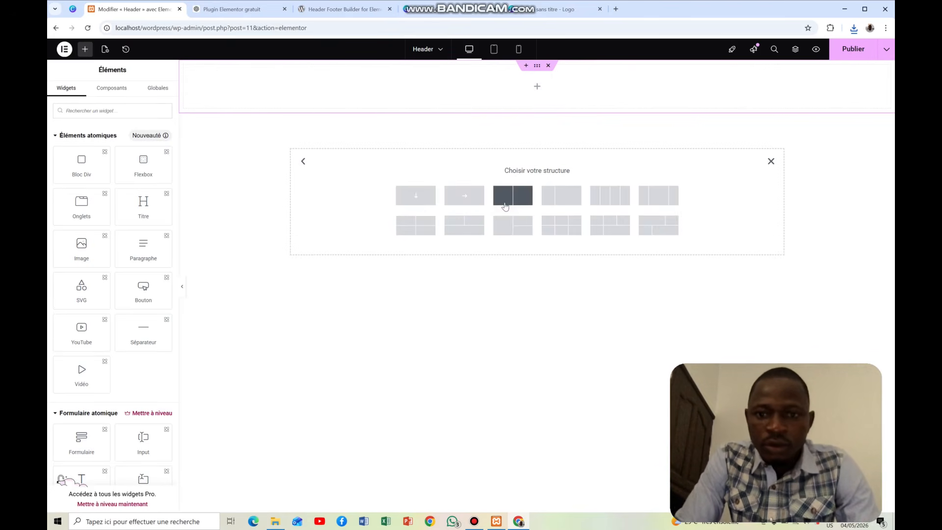
{"action": "left_click", "coordinate": [662, 197]}
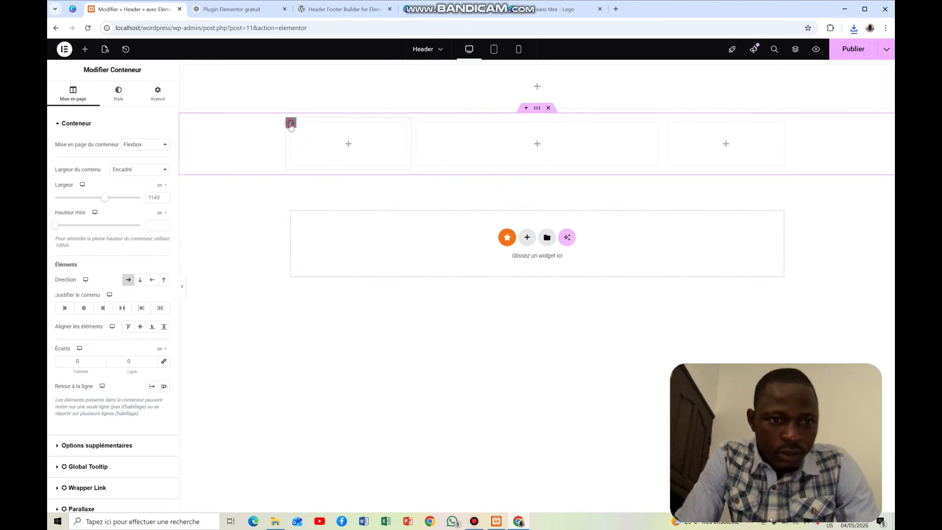
Select the parent container of the three columns in the Structure and widen its boxed content to about 1399 px.
{"action": "left_click", "coordinate": [291, 124]}
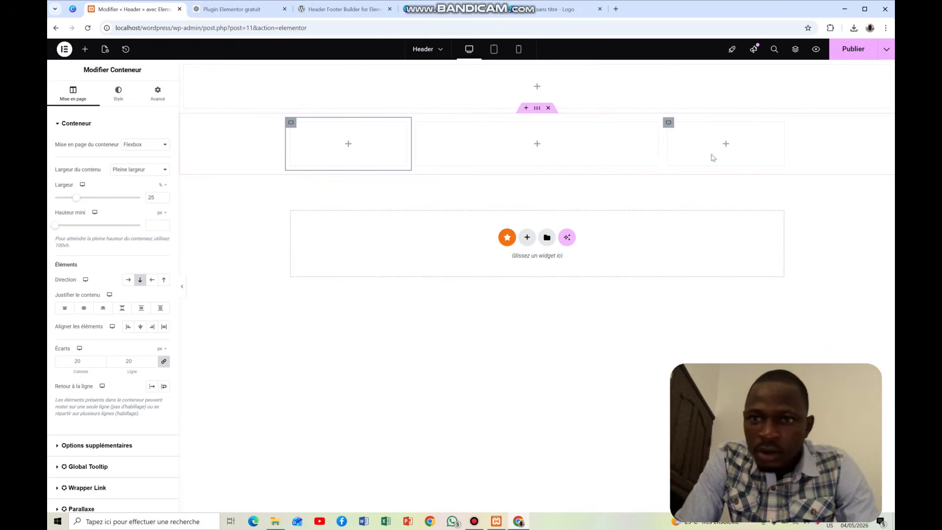
{"action": "left_click", "coordinate": [795, 50]}
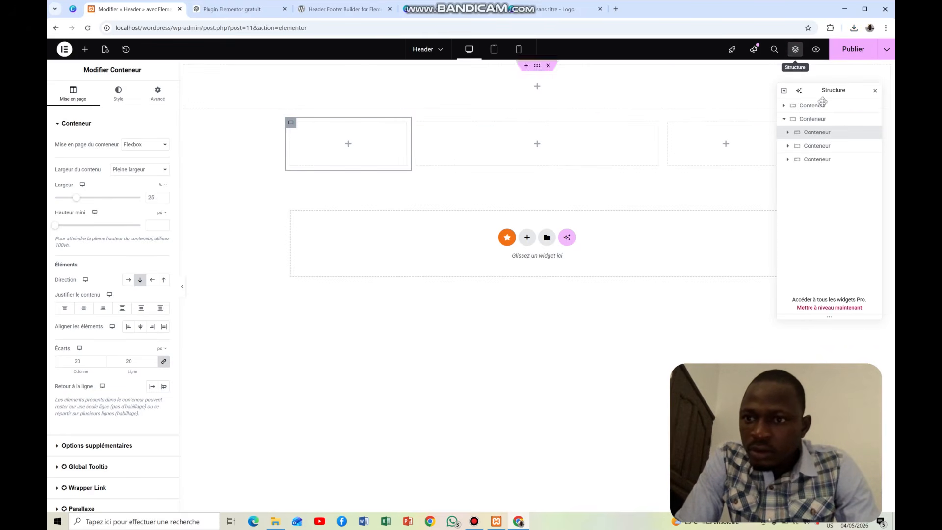
{"action": "left_click", "coordinate": [813, 119]}
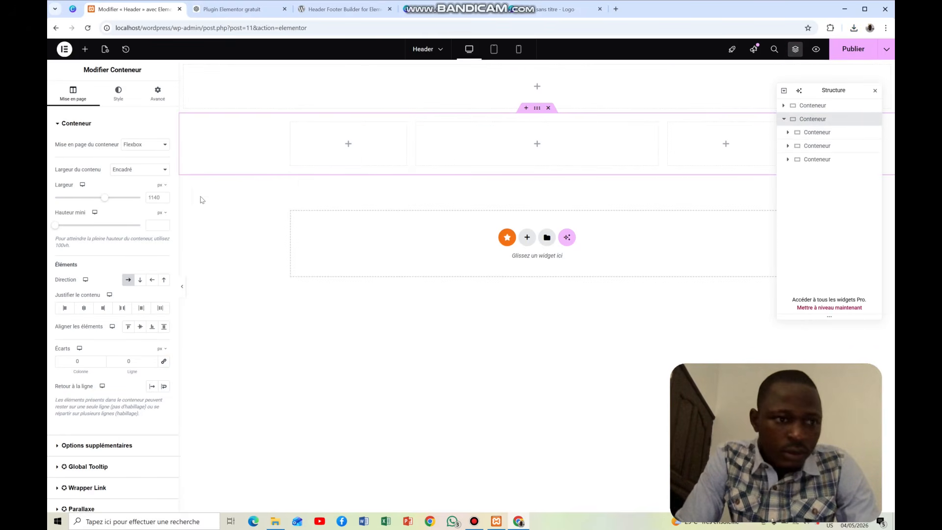
{"action": "left_click", "coordinate": [117, 198]}
{"action": "left_click_drag", "start_coordinate": [116, 201], "coordinate": [127, 207]}
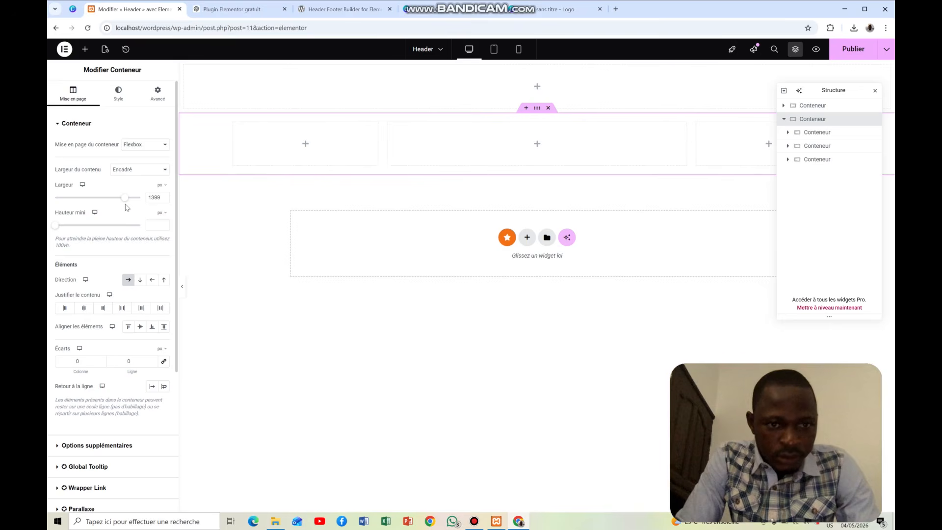
Set the widths of the first and third columns to 20% each.
{"action": "left_click", "coordinate": [306, 144]}
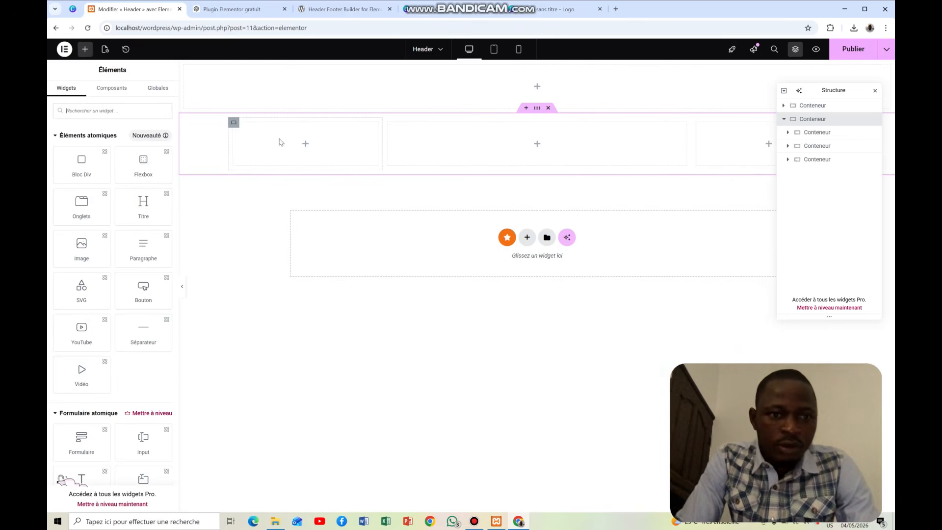
{"action": "left_click", "coordinate": [234, 122]}
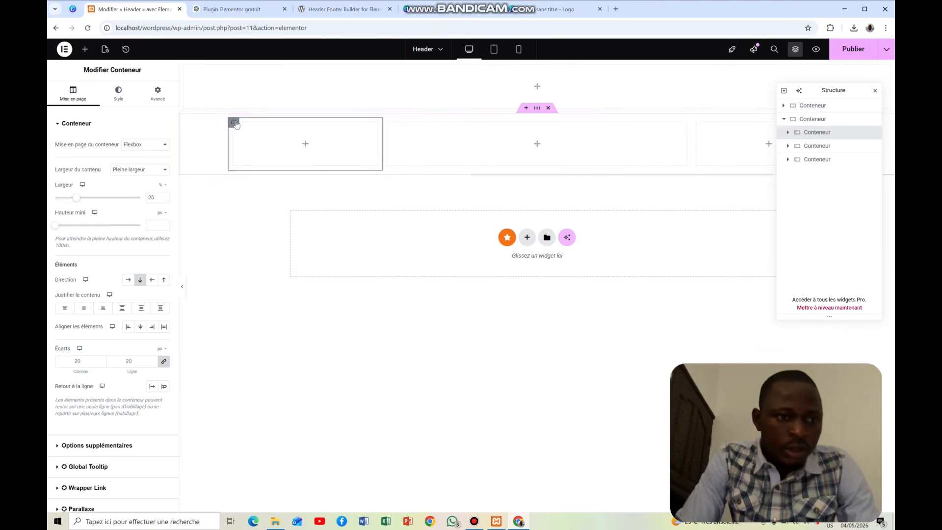
{"action": "double_click", "coordinate": [150, 198]}
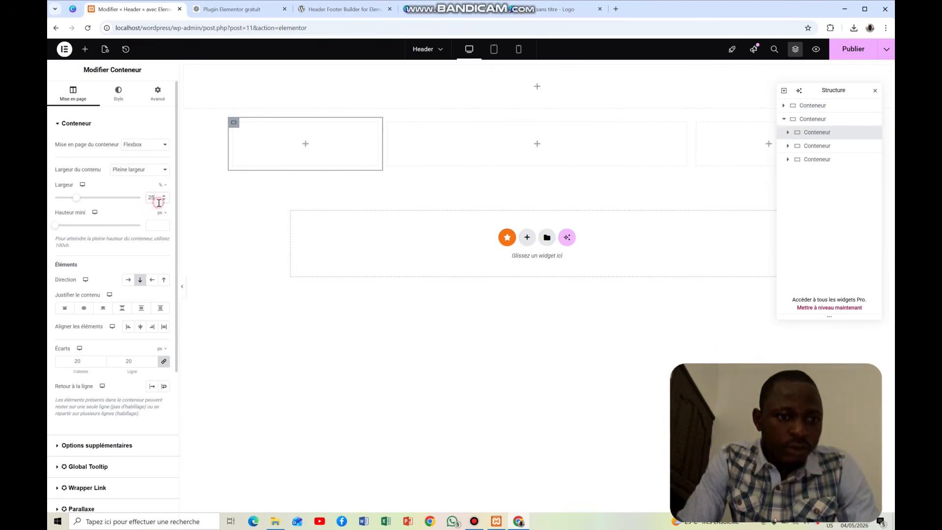
{"action": "type", "text": "20"}
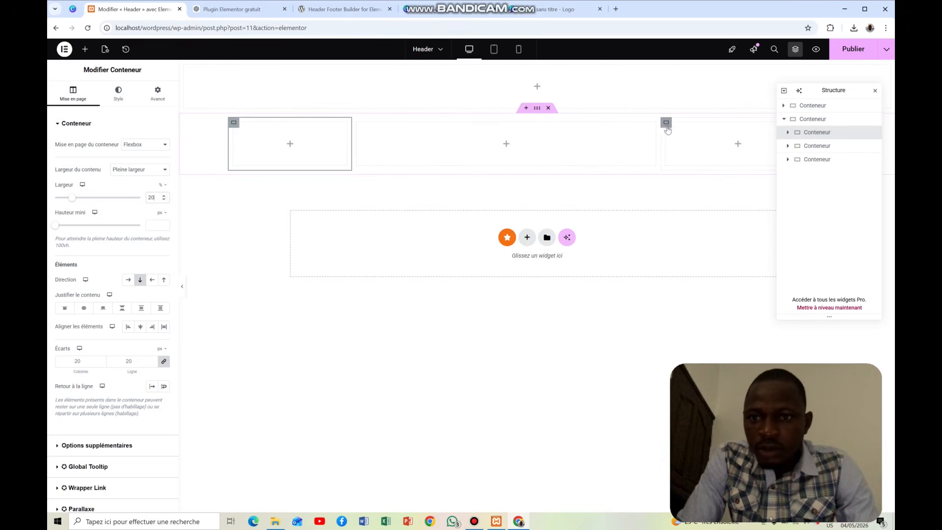
{"action": "left_click", "coordinate": [665, 125]}
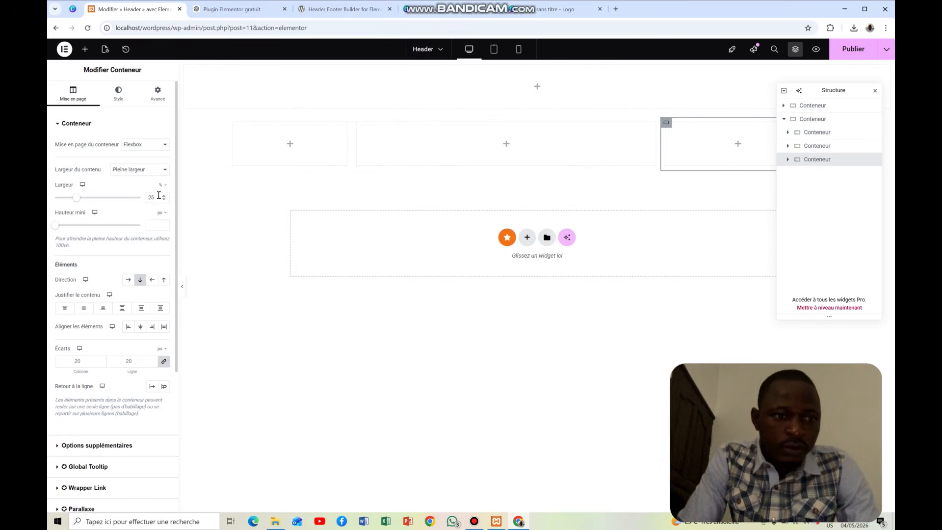
{"action": "key", "text": "BackSpace"}
{"action": "type", "text": "0"}
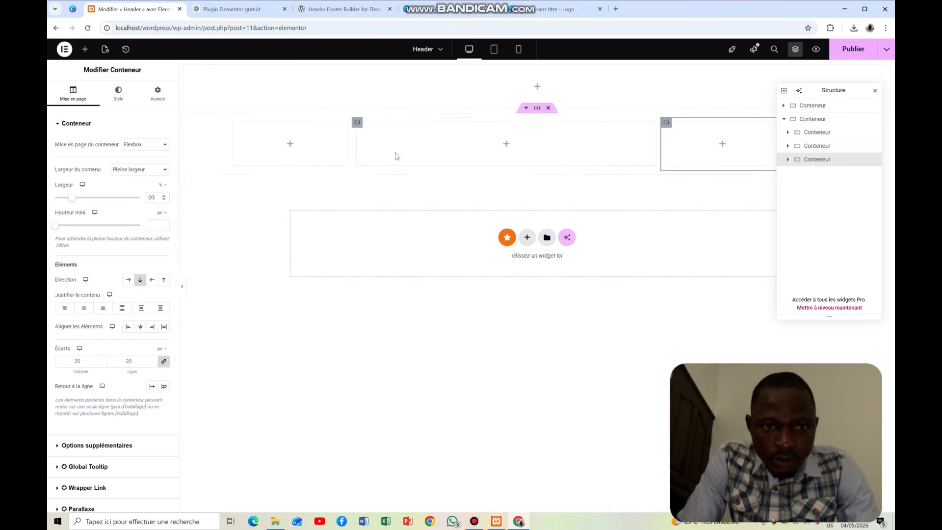
Set the middle column's width to 60% and close the Structure window.
{"action": "left_click", "coordinate": [357, 123]}
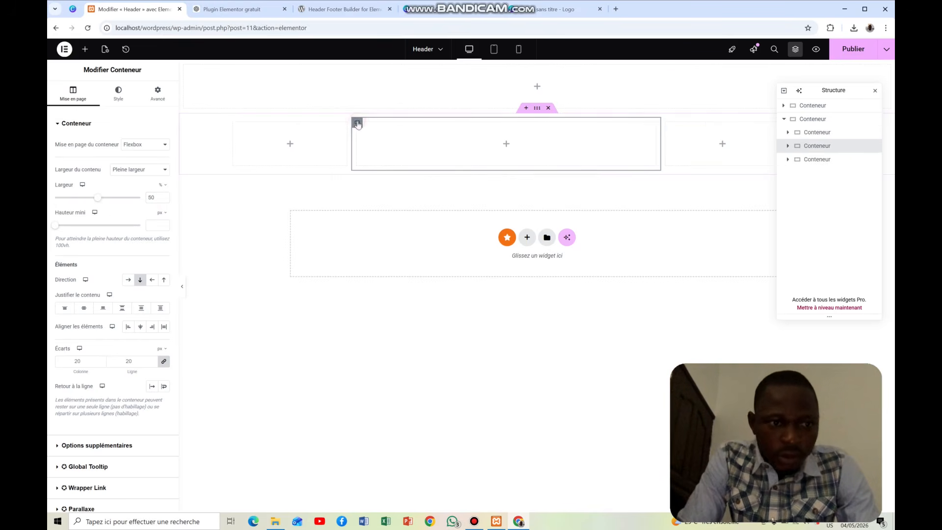
{"action": "left_click", "coordinate": [151, 199]}
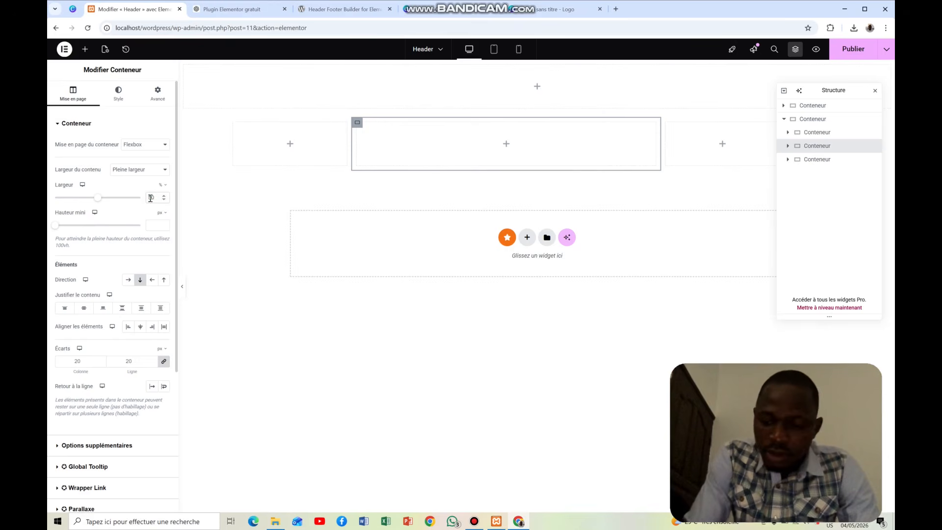
{"action": "key", "text": "BackSpace"}
{"action": "key", "text": "BackSpace"}
{"action": "type", "text": "60"}
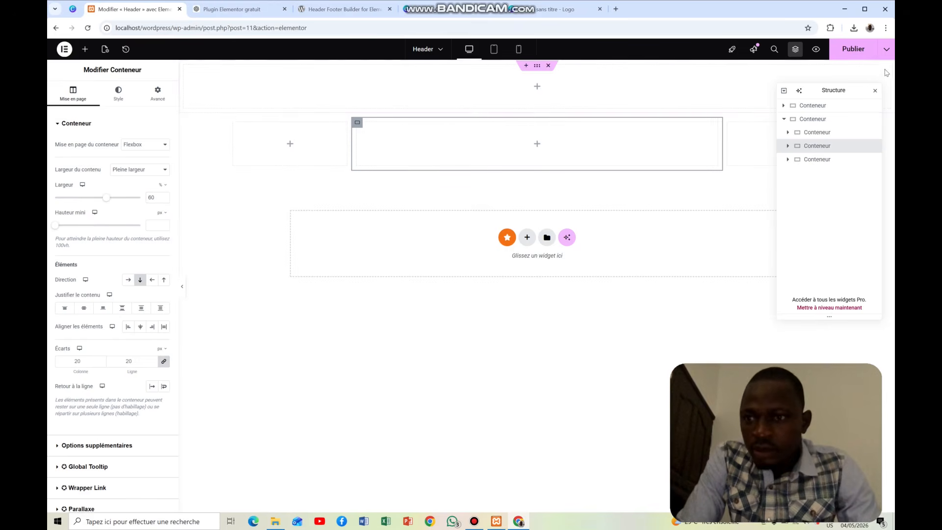
{"action": "left_click", "coordinate": [875, 92]}
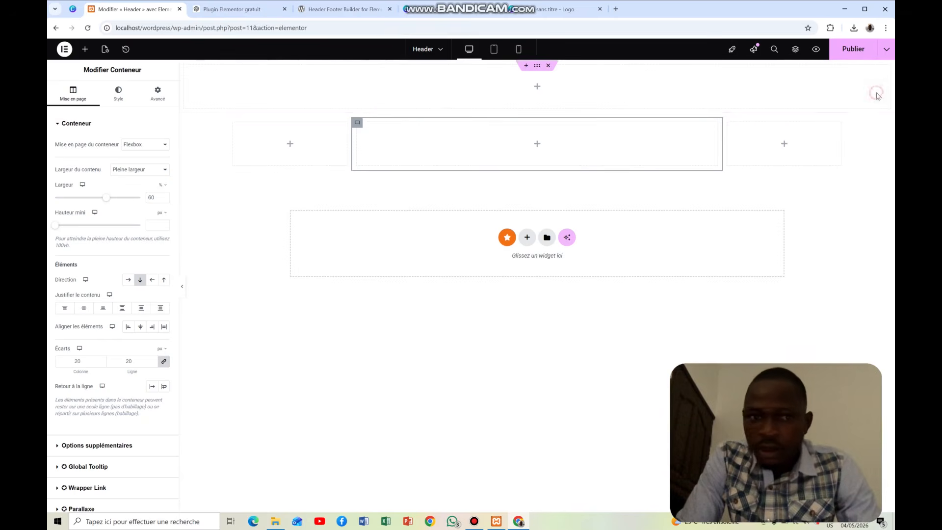
Search the widgets for "log" and place the H&F "Logo du site" widget in the first column.
{"action": "left_click", "coordinate": [290, 145]}
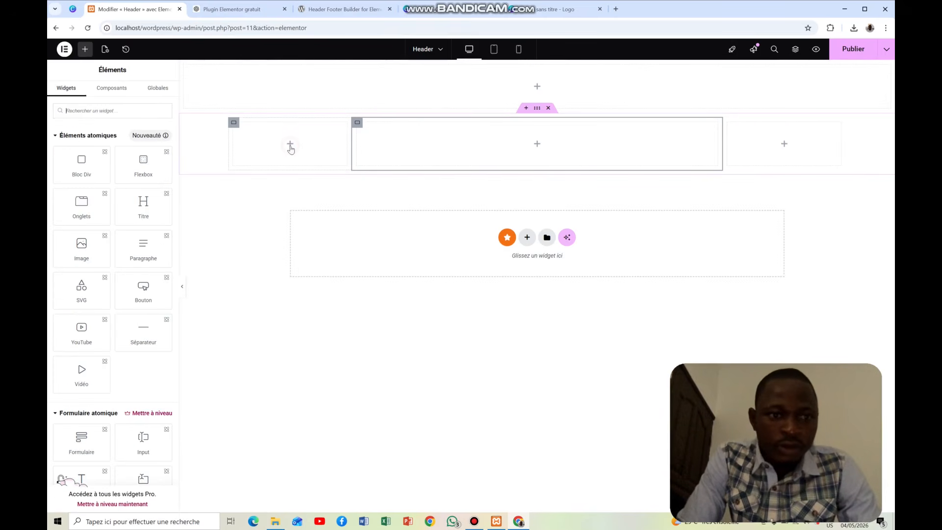
{"action": "left_click", "coordinate": [74, 112]}
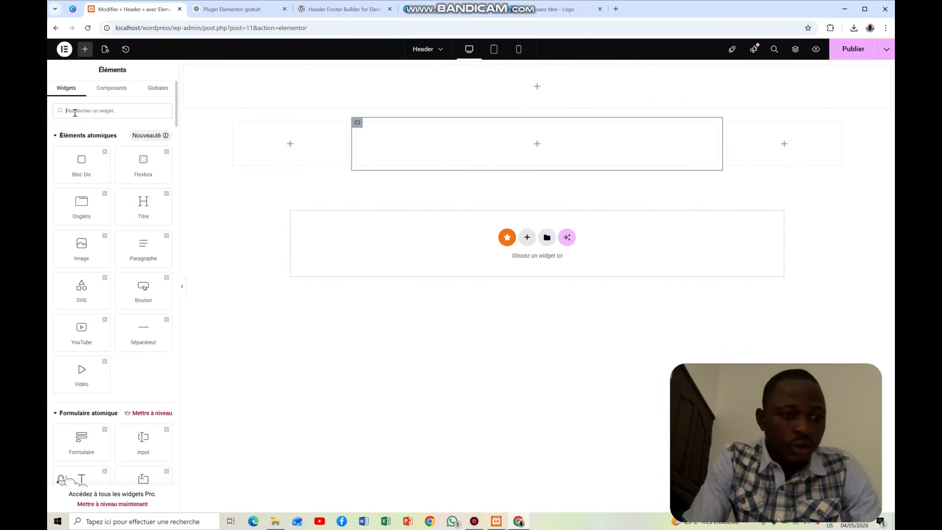
{"action": "type", "text": "lo"}
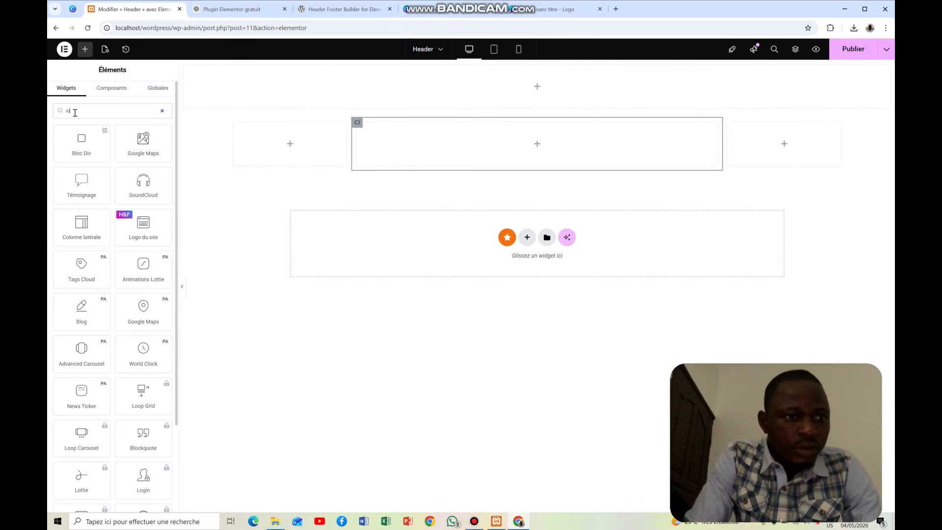
{"action": "type", "text": "g"}
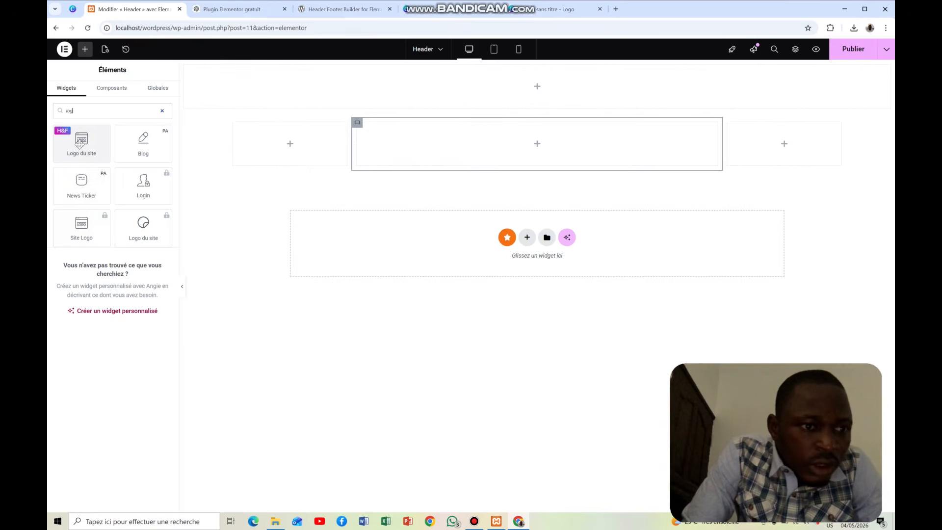
{"action": "left_click_drag", "start_coordinate": [84, 147], "coordinate": [308, 146]}
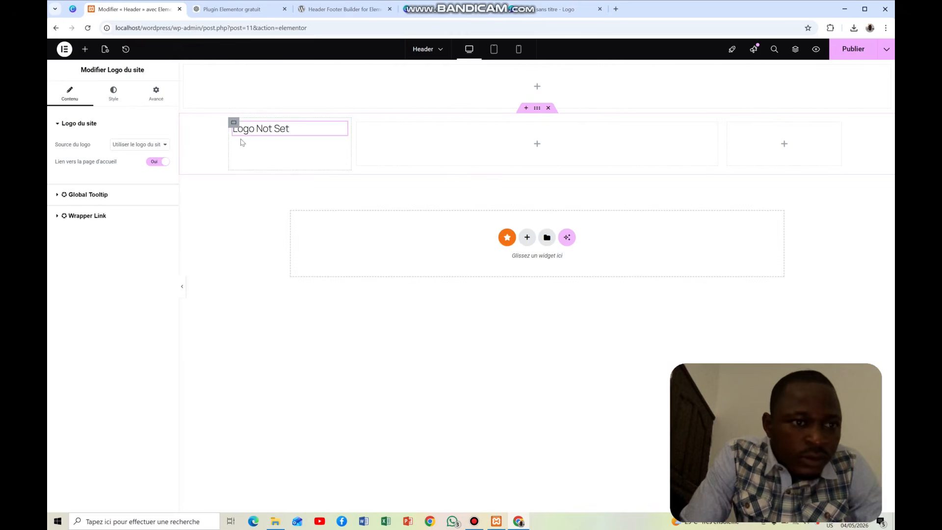
Center the site logo widget's alignment and set its "Auto alignement" to center.
{"action": "left_click", "coordinate": [114, 93]}
{"action": "left_click", "coordinate": [152, 145]}
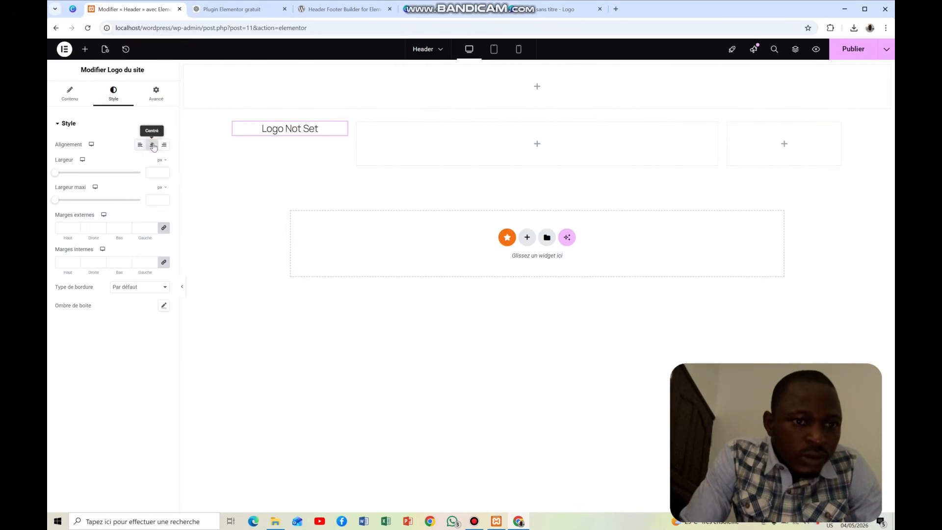
{"action": "left_click", "coordinate": [156, 93]}
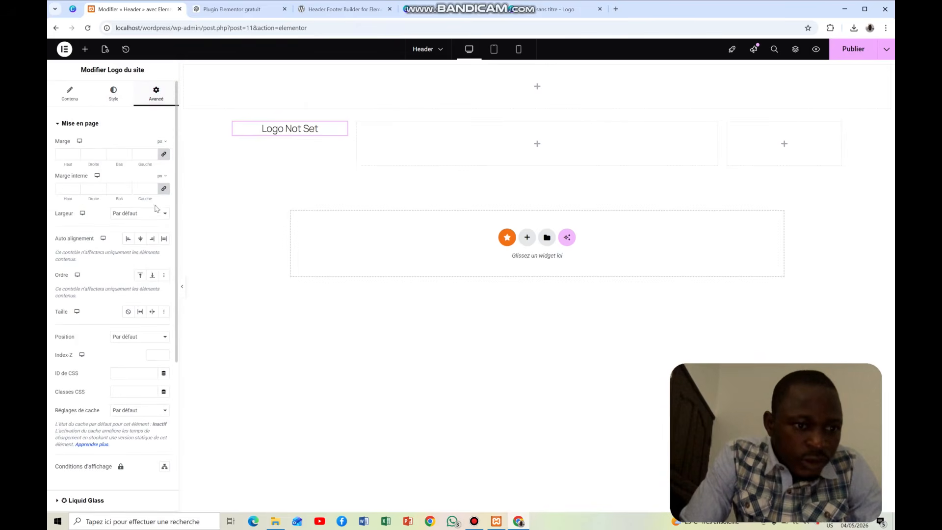
{"action": "left_click", "coordinate": [141, 239]}
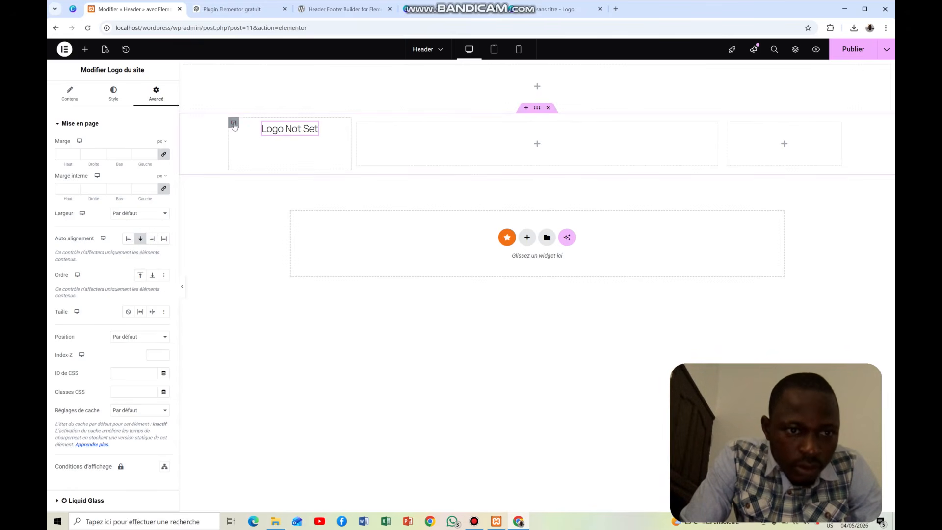
Center the logo's column container vertically using its advanced "Auto alignement" setting.
{"action": "left_click", "coordinate": [234, 123]}
{"action": "left_click", "coordinate": [158, 92]}
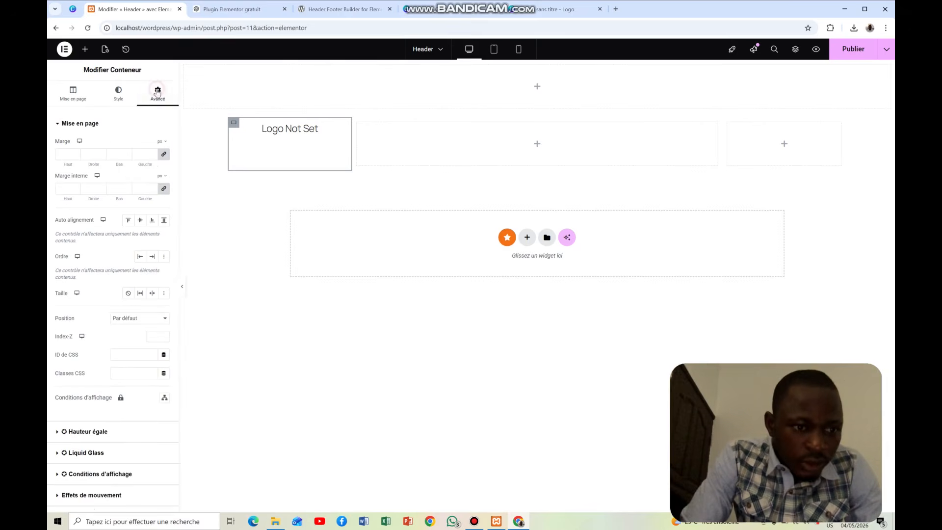
{"action": "left_click", "coordinate": [140, 221]}
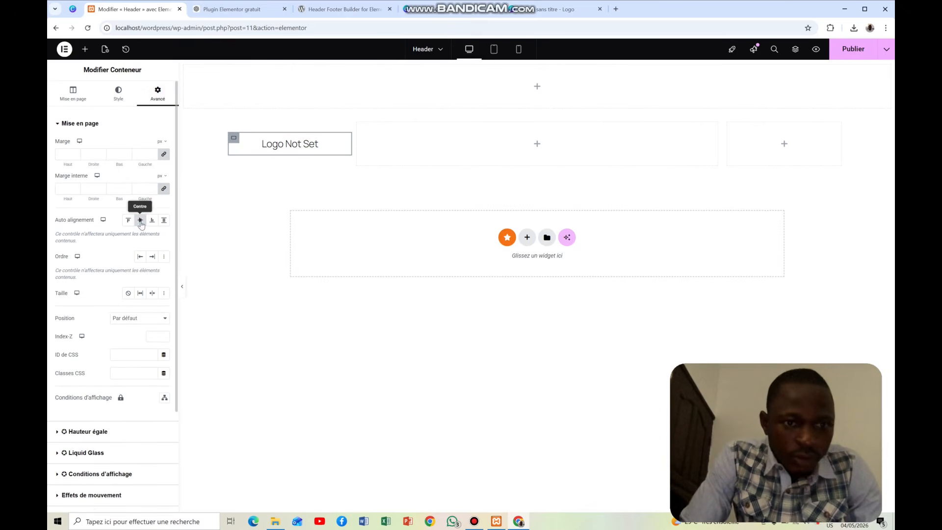
Set the site logo's source to "Logo personnalisé", then upload and insert the "Design sans titre (10)" image.
{"action": "left_click", "coordinate": [313, 144]}
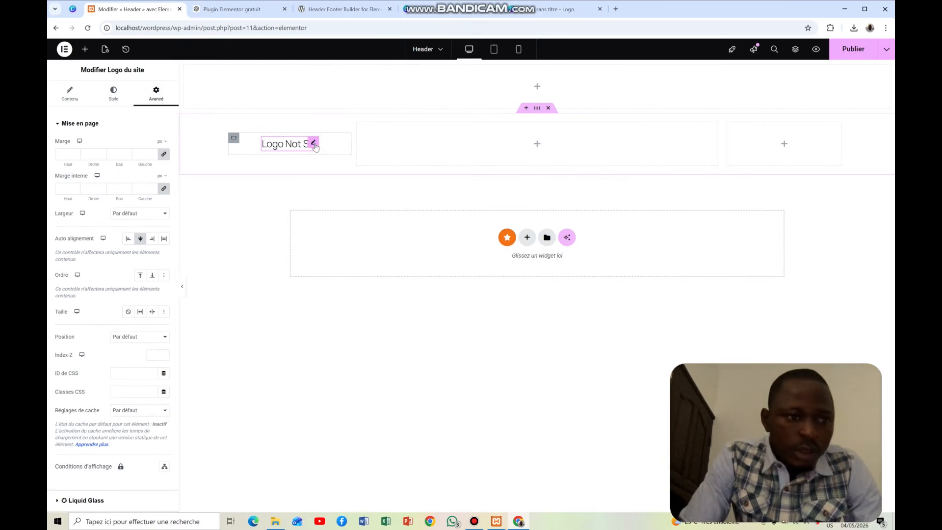
{"action": "left_click", "coordinate": [71, 97]}
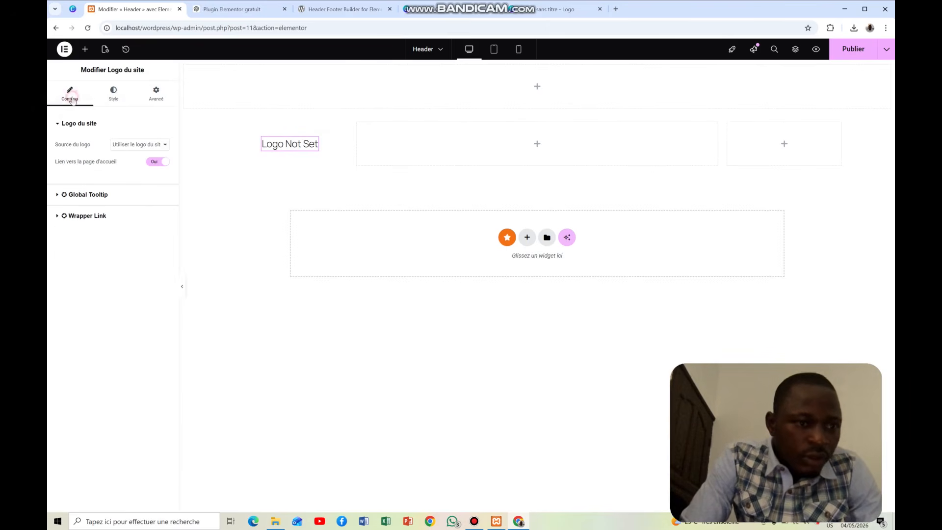
{"action": "left_click", "coordinate": [132, 143]}
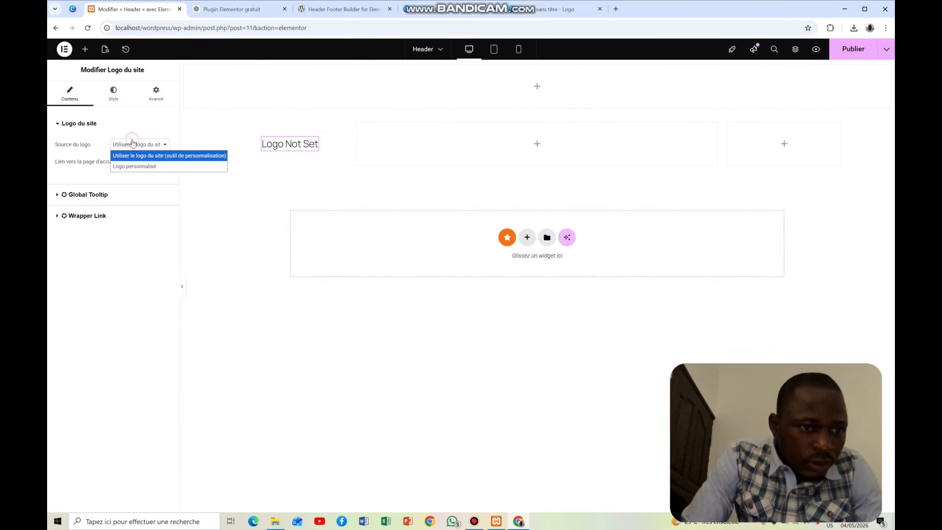
{"action": "left_click", "coordinate": [138, 170]}
{"action": "left_click", "coordinate": [114, 194]}
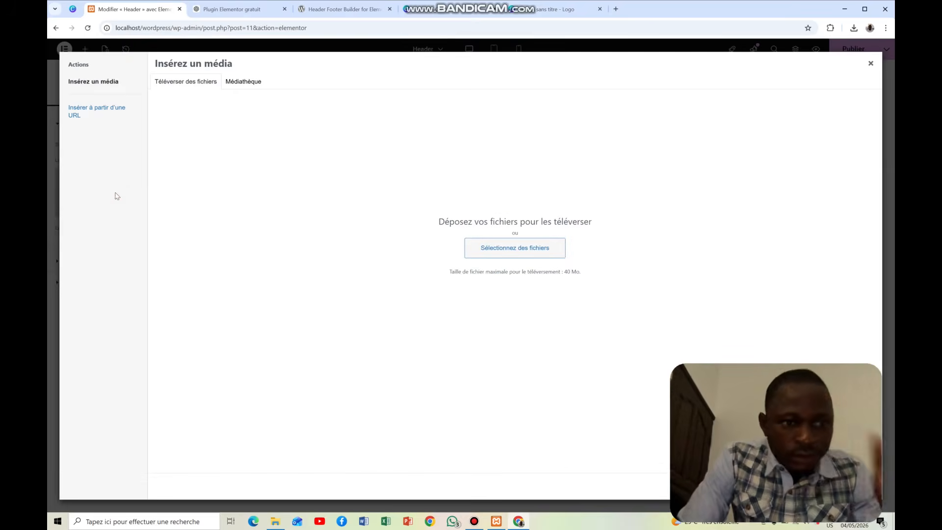
{"action": "left_click", "coordinate": [520, 249]}
{"action": "double_click", "coordinate": [160, 95]}
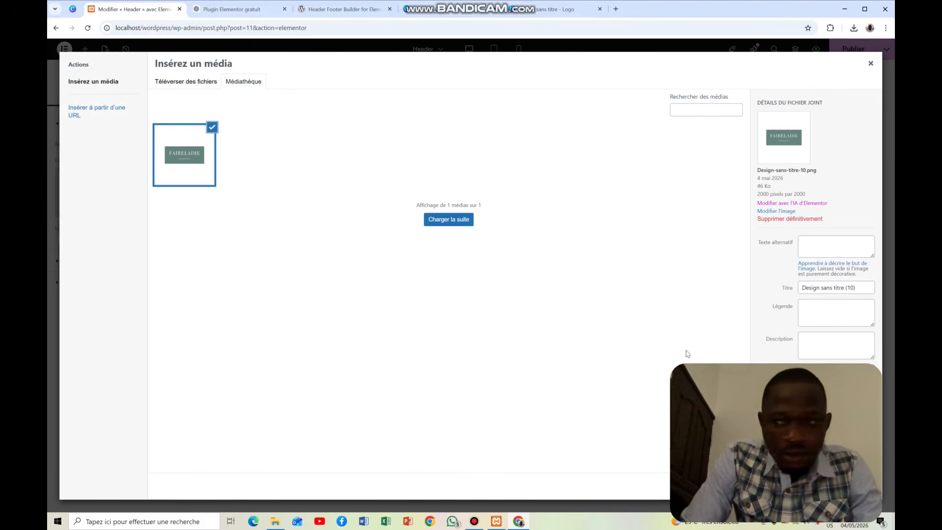
{"action": "left_click", "coordinate": [849, 485]}
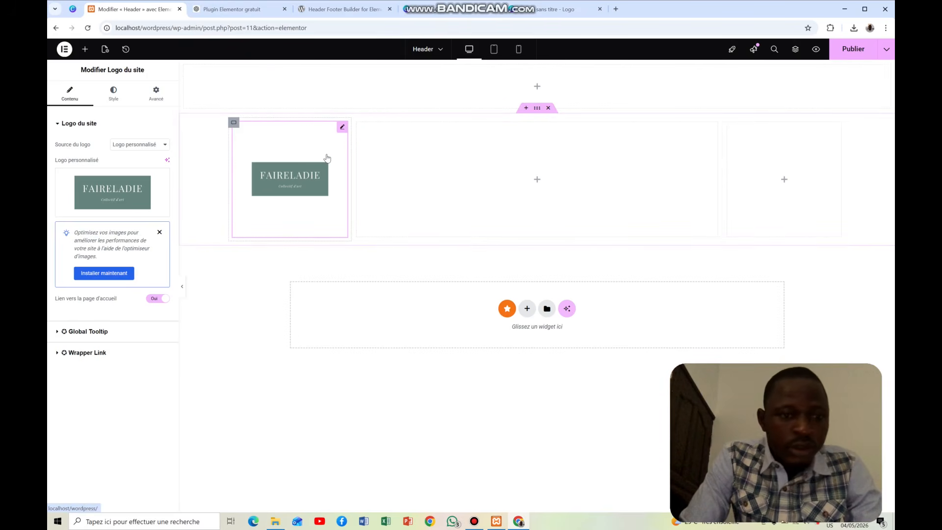
Delete the site logo widget from the first column.
{"action": "right_click", "coordinate": [342, 129]}
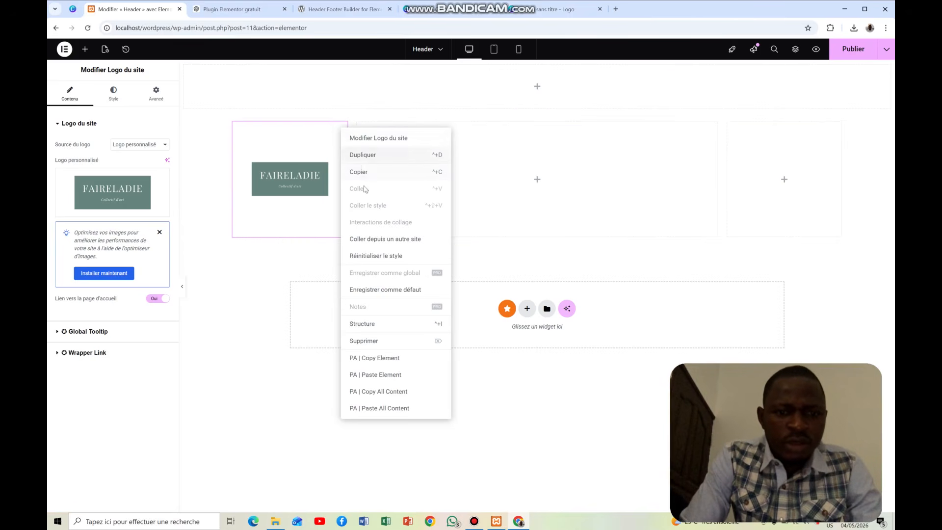
{"action": "left_click", "coordinate": [367, 345]}
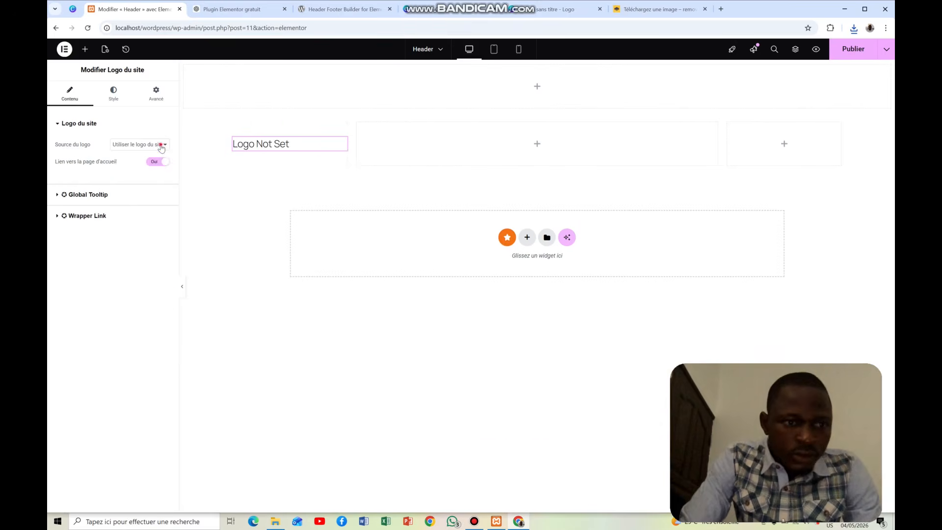
Set the site logo's source to "Logo personnalisé", then upload and insert the "Design_sans_titre__10_-removebg-preview" image.
{"action": "left_click", "coordinate": [158, 144]}
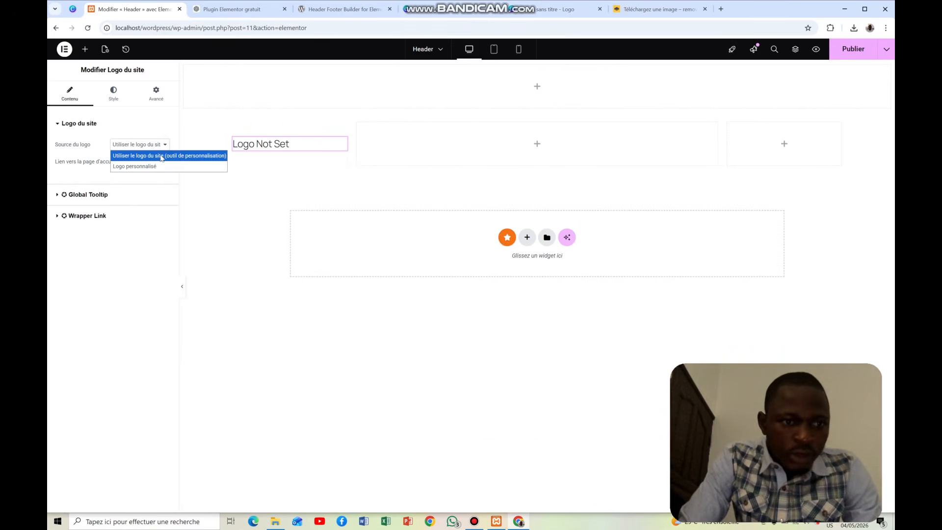
{"action": "left_click", "coordinate": [142, 166]}
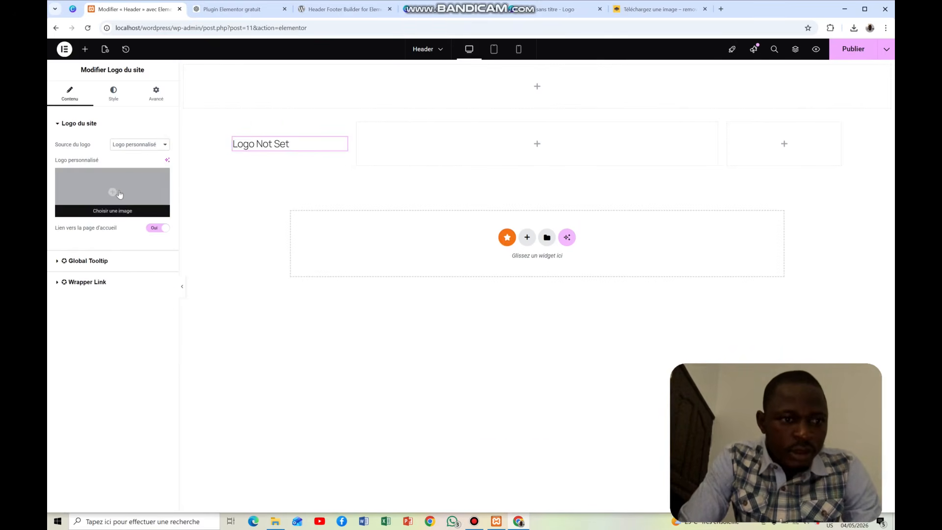
{"action": "left_click", "coordinate": [119, 194]}
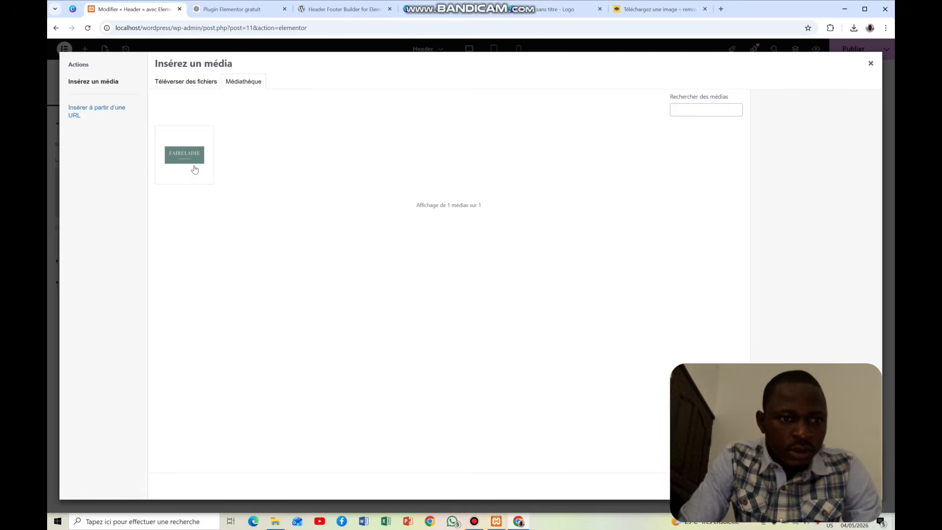
{"action": "left_click", "coordinate": [187, 83]}
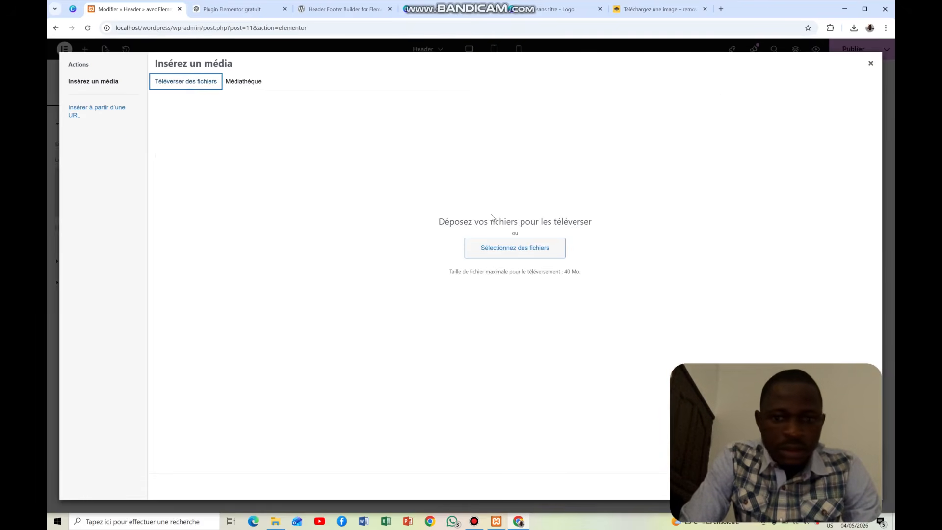
{"action": "left_click", "coordinate": [507, 250]}
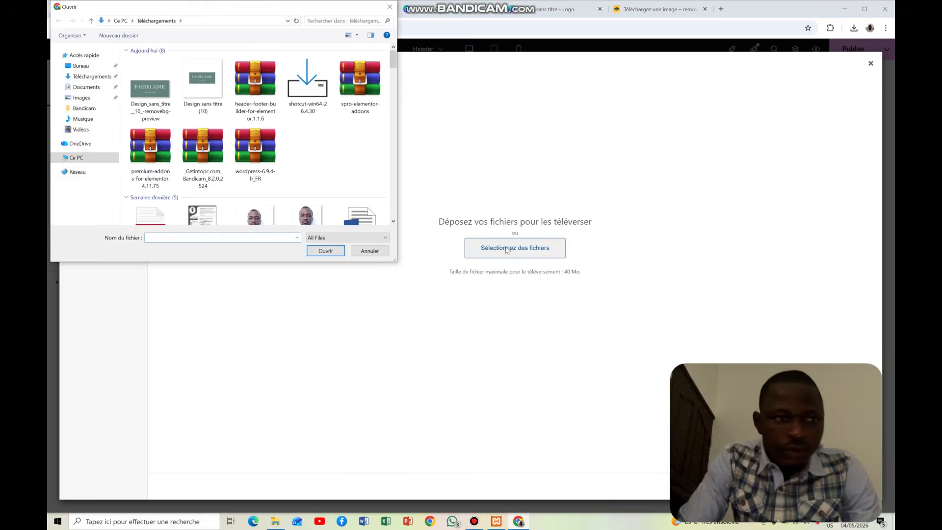
{"action": "double_click", "coordinate": [145, 92]}
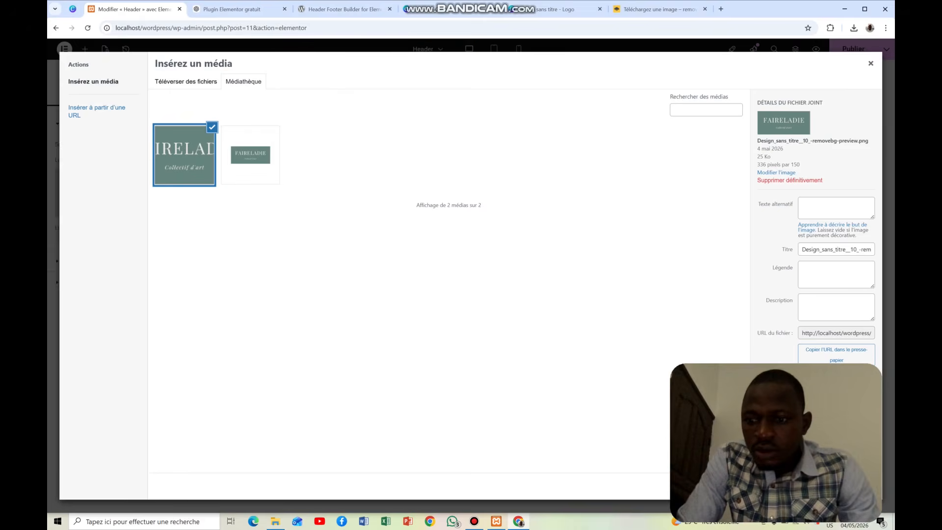
{"action": "left_click", "coordinate": [853, 486]}
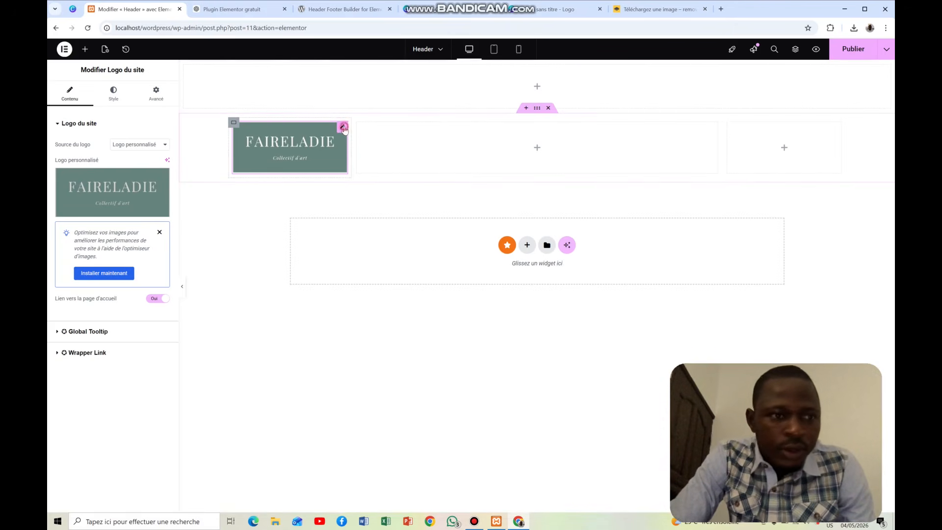
Set the site logo's width to 189 px in its style settings.
{"action": "left_click", "coordinate": [114, 92]}
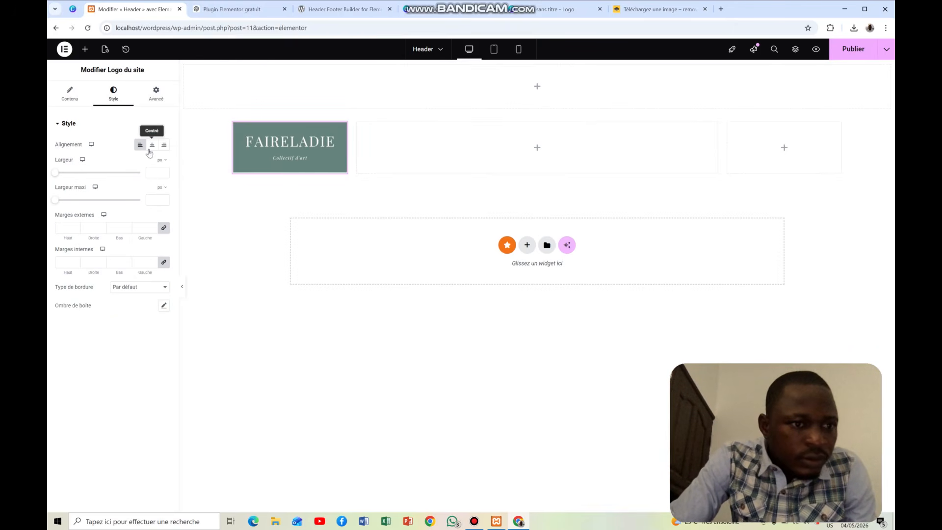
{"action": "left_click", "coordinate": [75, 103]}
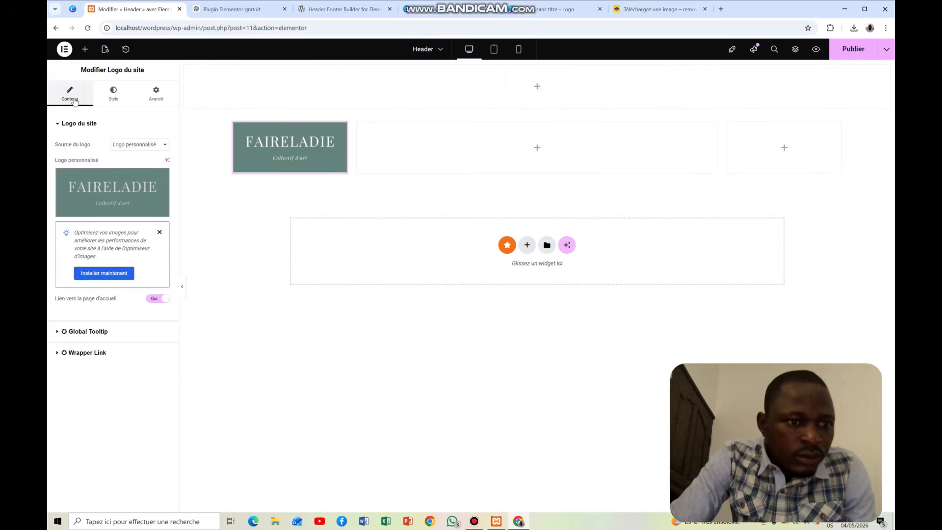
{"action": "left_click", "coordinate": [164, 144]}
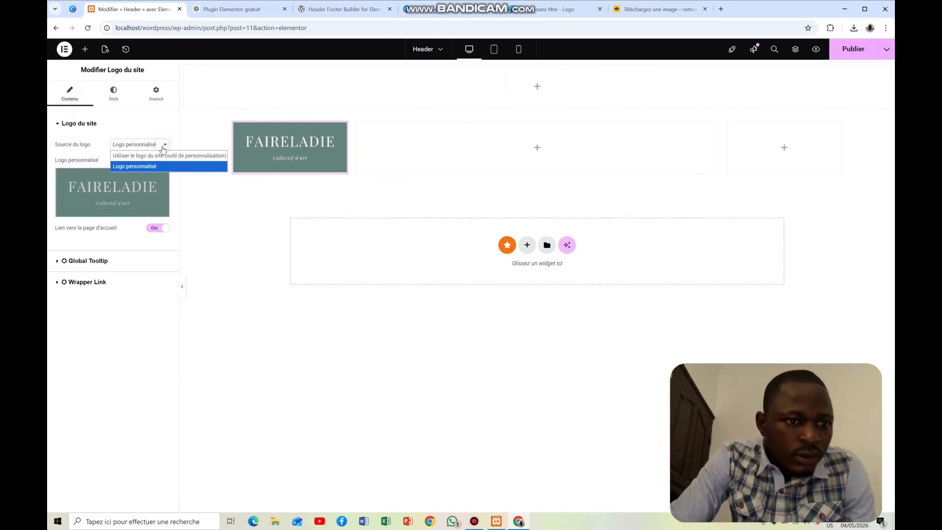
{"action": "left_click", "coordinate": [164, 144]}
{"action": "left_click", "coordinate": [111, 102]}
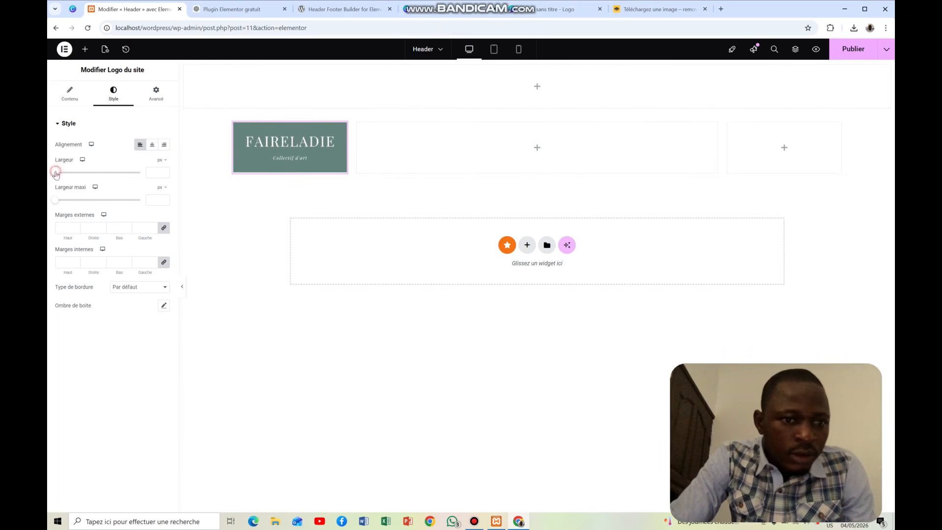
{"action": "left_click_drag", "start_coordinate": [55, 172], "coordinate": [71, 181]}
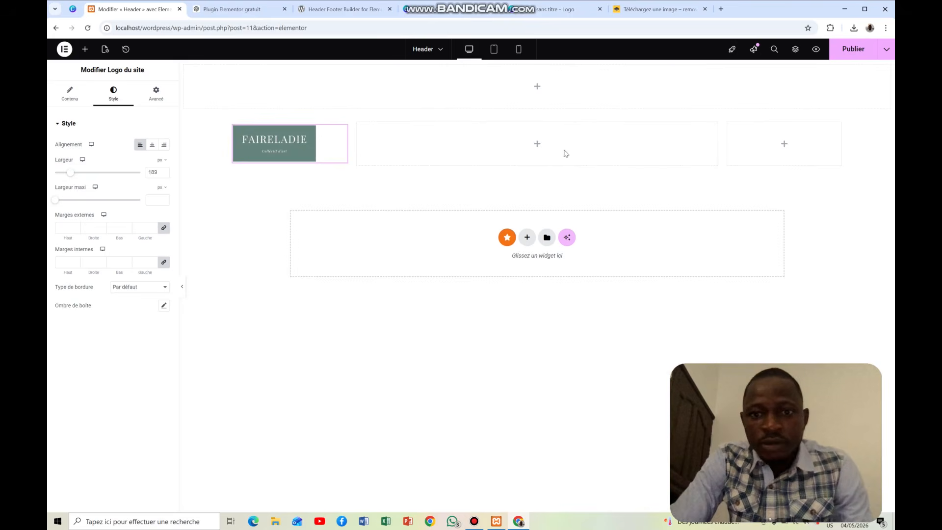
Find the Header Footer Builder "Menu" widget and add it to the header's middle column.
{"action": "left_click", "coordinate": [538, 143]}
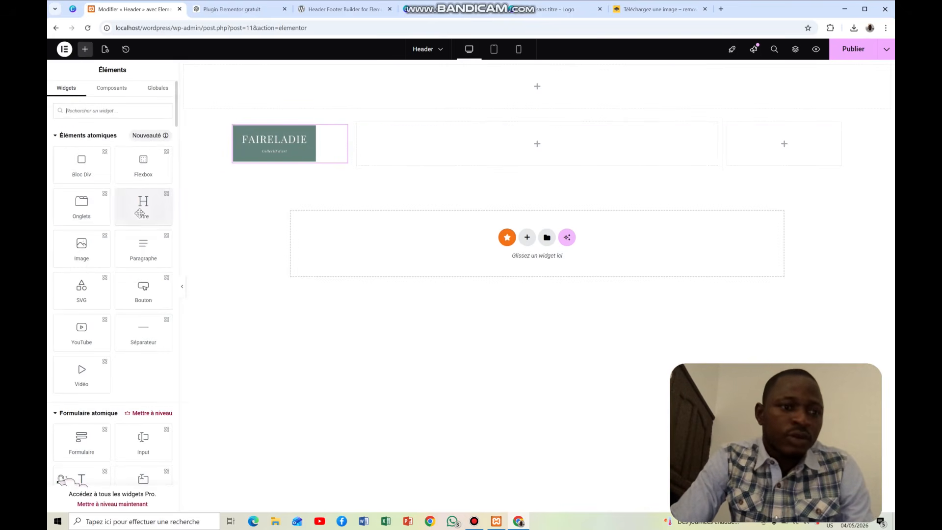
{"action": "type", "text": "men"}
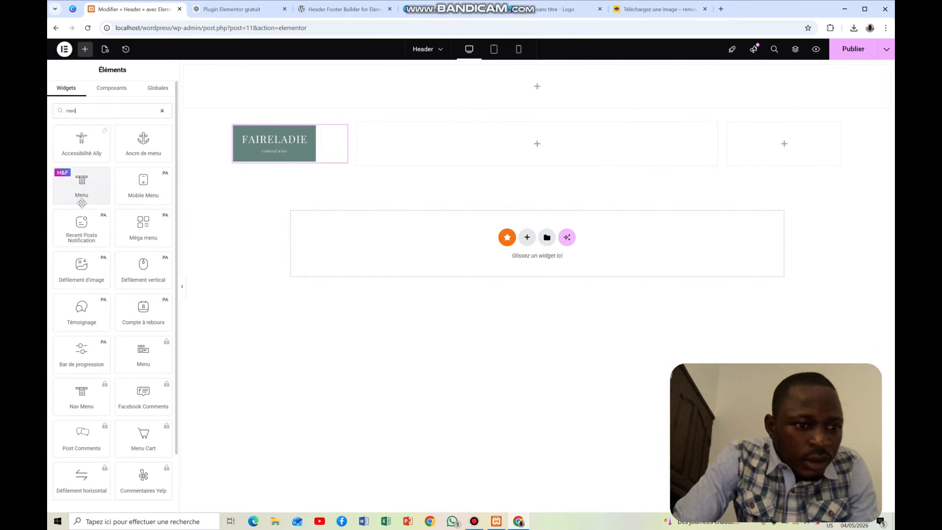
{"action": "left_click_drag", "start_coordinate": [81, 200], "coordinate": [565, 156]}
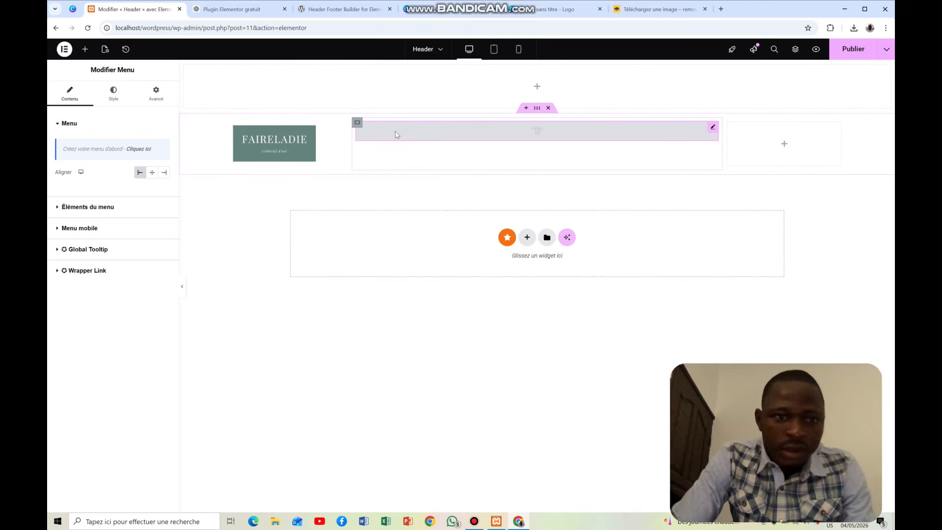
Center the middle column container vertically using its advanced "Auto alignement" setting.
{"action": "left_click", "coordinate": [358, 122]}
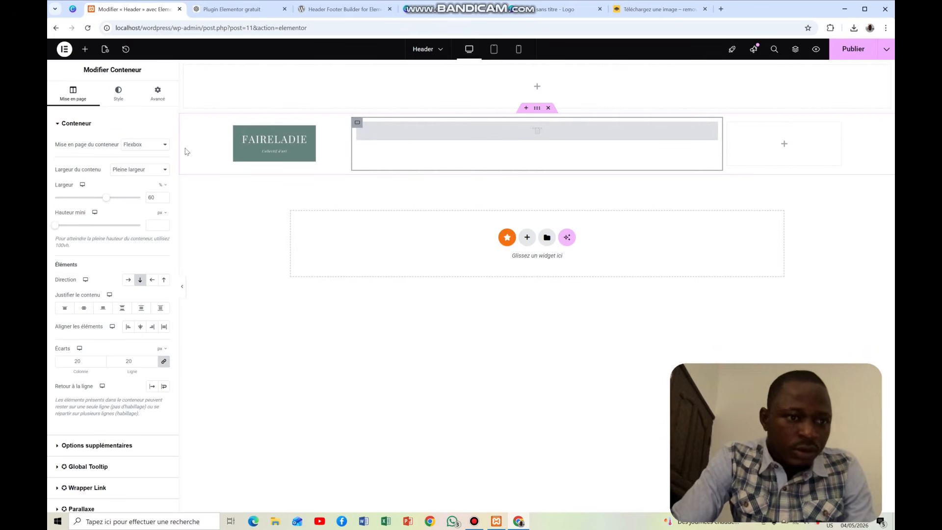
{"action": "left_click", "coordinate": [153, 101]}
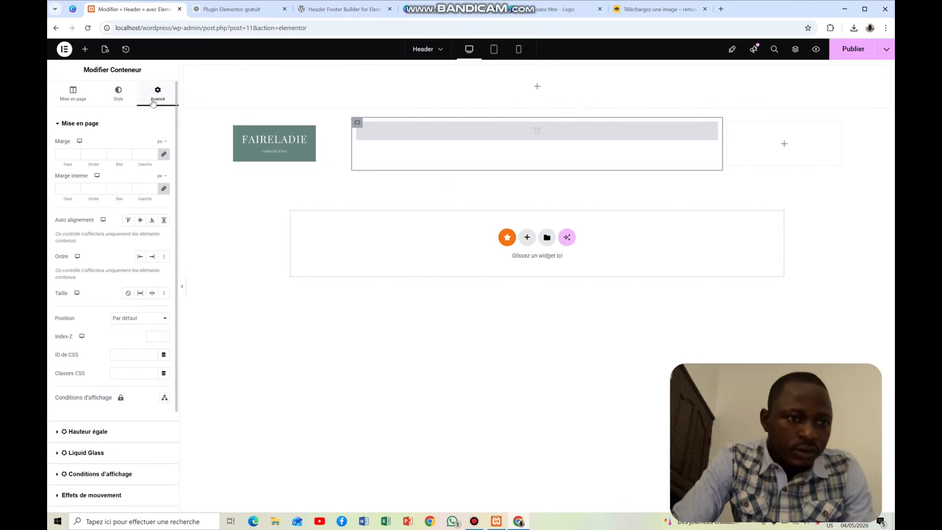
{"action": "left_click", "coordinate": [140, 221]}
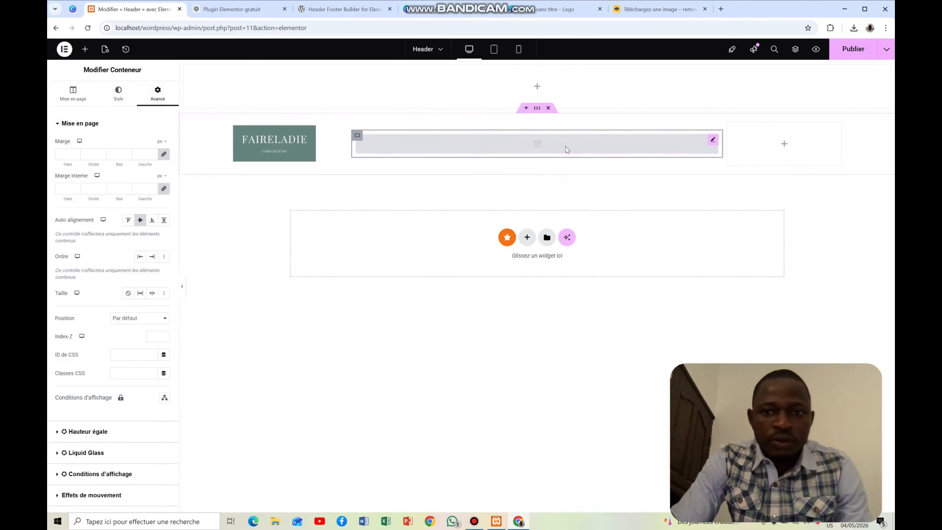
Try to open the WordPress menu creation page from the Menu widget's settings.
{"action": "left_click", "coordinate": [712, 140]}
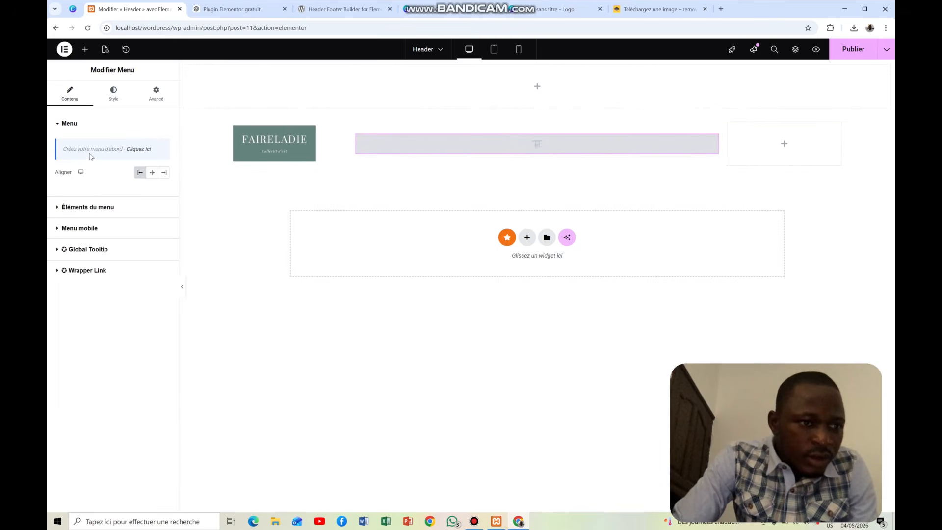
{"action": "left_click", "coordinate": [141, 150]}
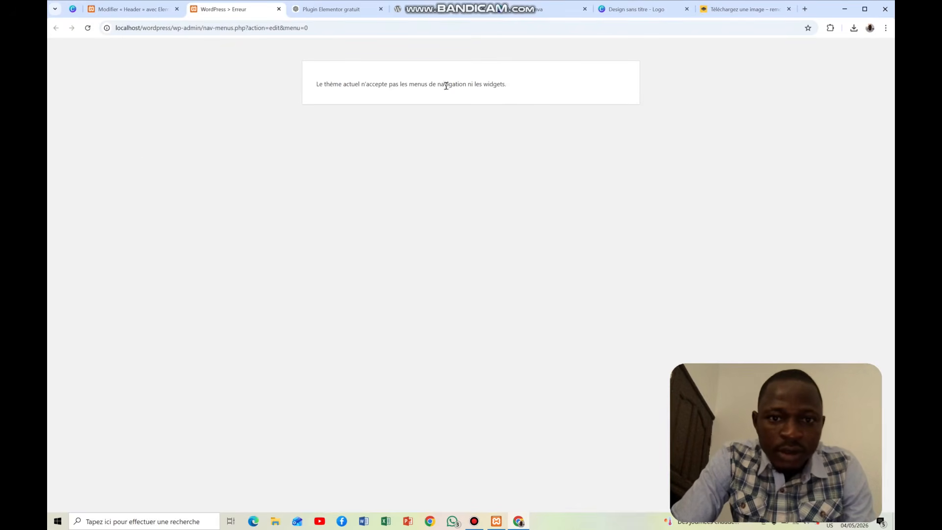
{"action": "left_click", "coordinate": [279, 9]}
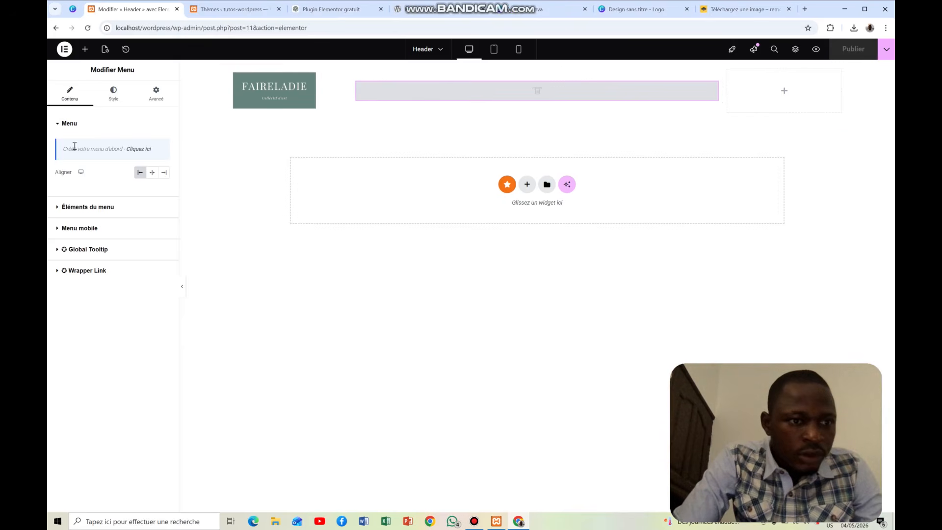
From the Menu widget, open the menu creation page and create "Menu principal" with the "En-tête" display location.
{"action": "left_click", "coordinate": [139, 149]}
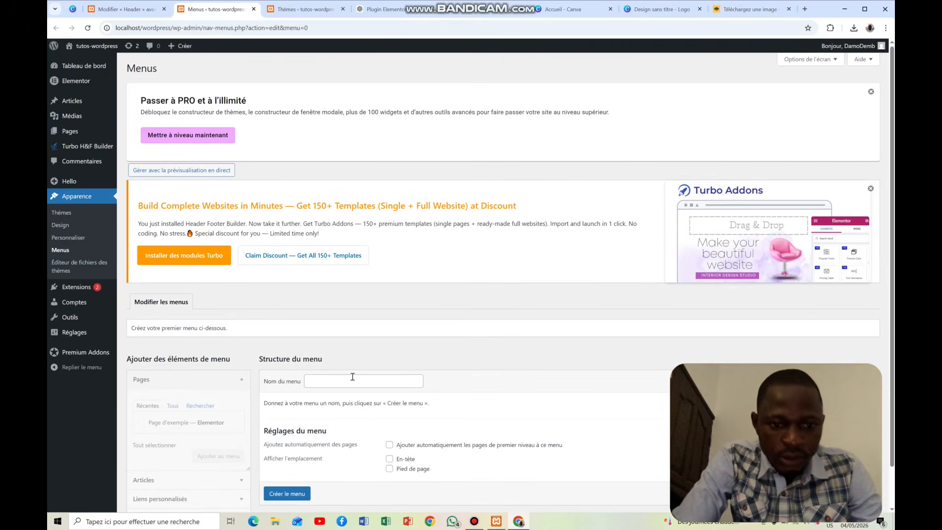
{"action": "left_click", "coordinate": [353, 377]}
{"action": "type", "text": "Menu"}
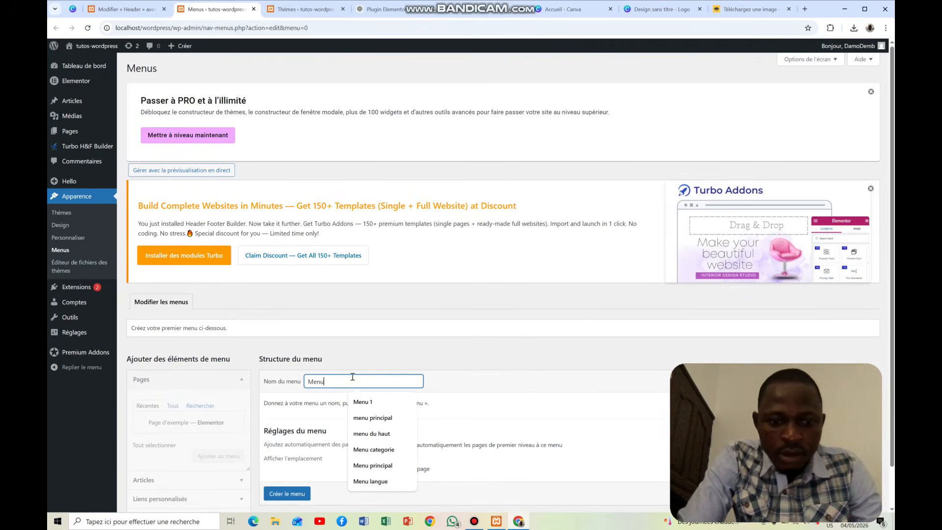
{"action": "type", "text": " princ"}
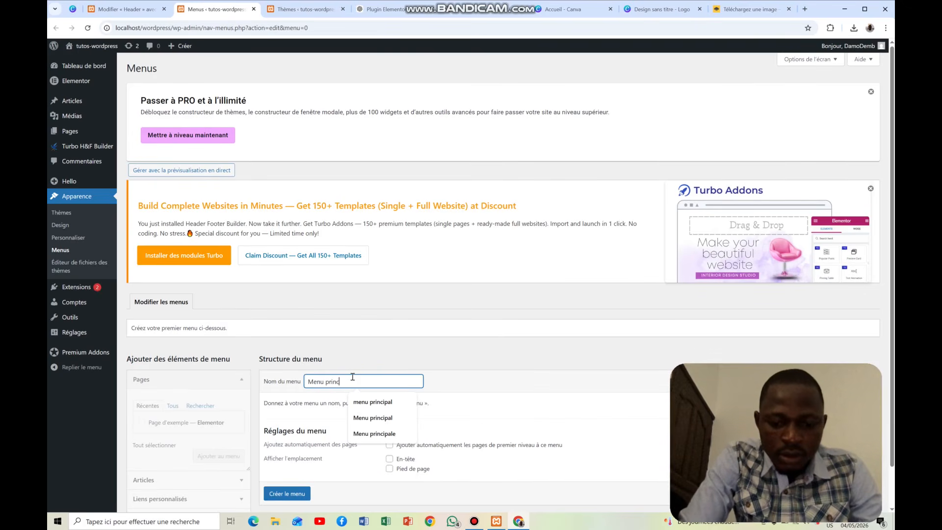
{"action": "type", "text": "ipal"}
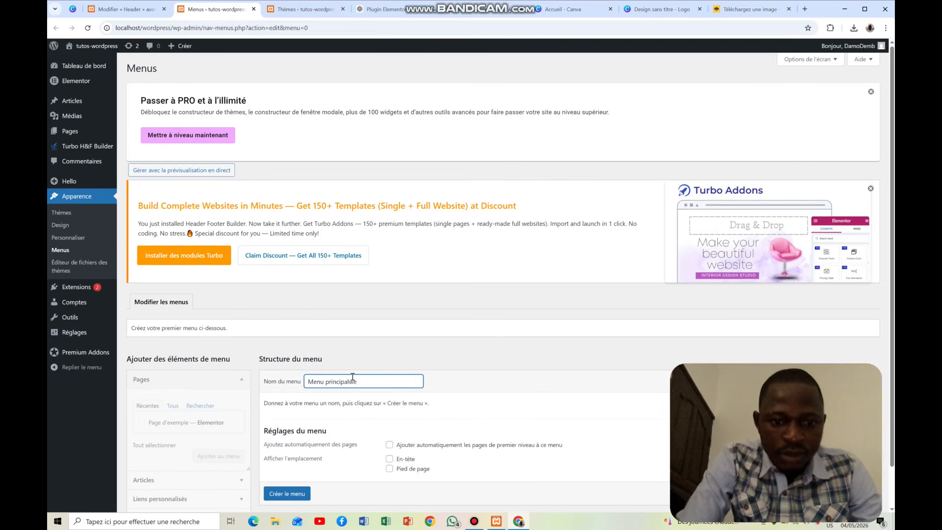
{"action": "left_click", "coordinate": [440, 387]}
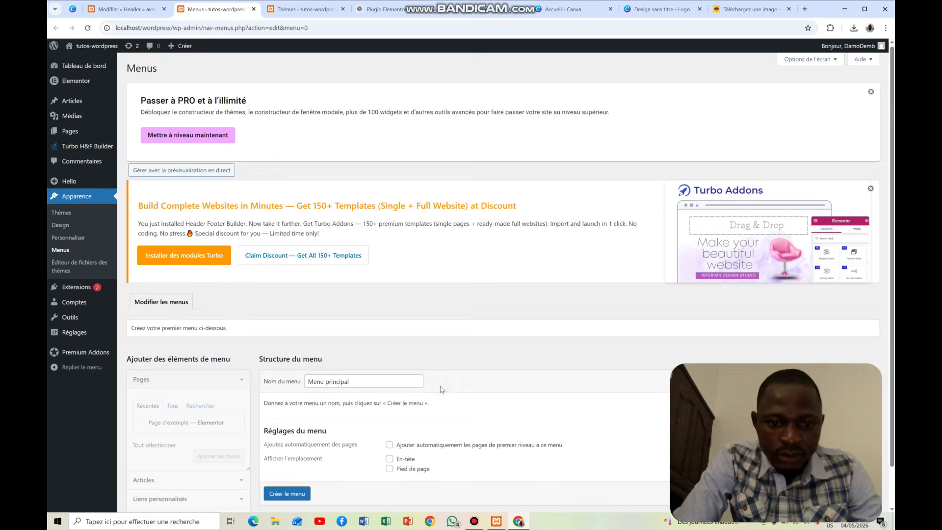
{"action": "scroll", "coordinate": [442, 389], "scroll_direction": "down", "scroll_amount": 1}
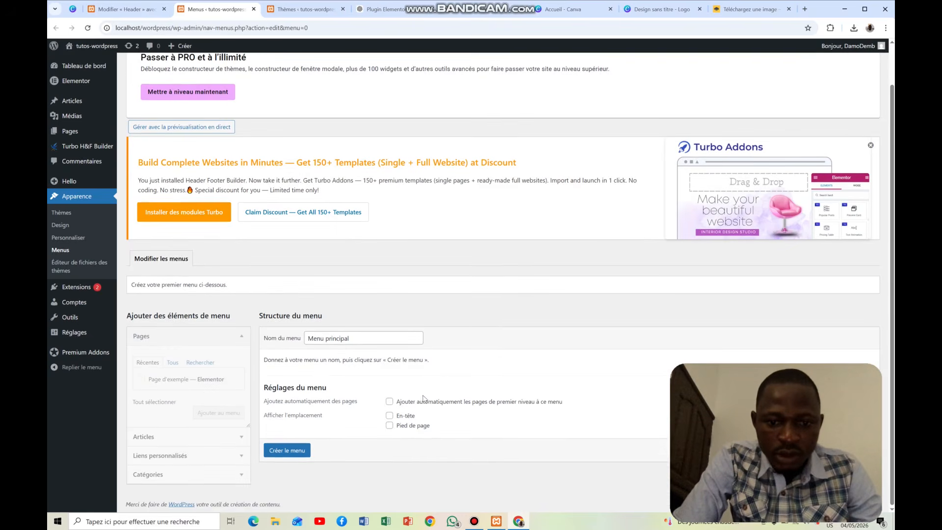
{"action": "left_click", "coordinate": [389, 416]}
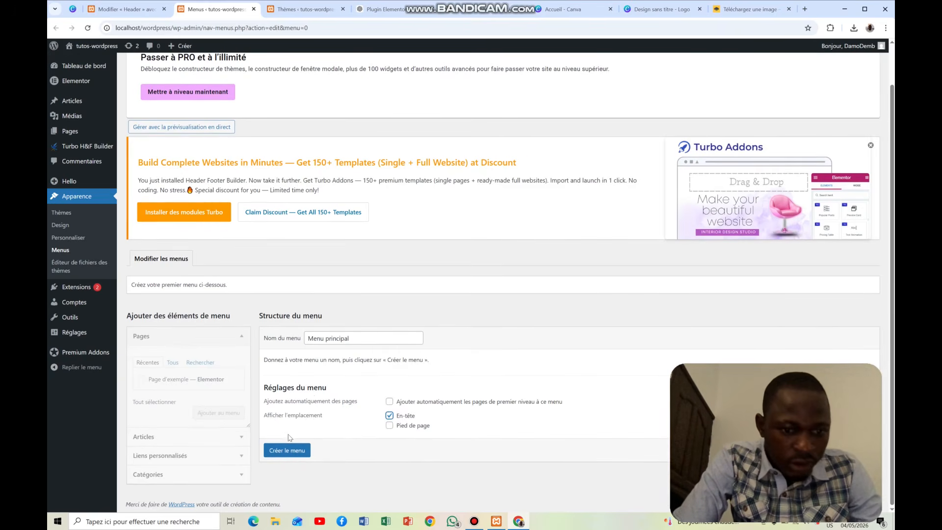
{"action": "left_click", "coordinate": [288, 451]}
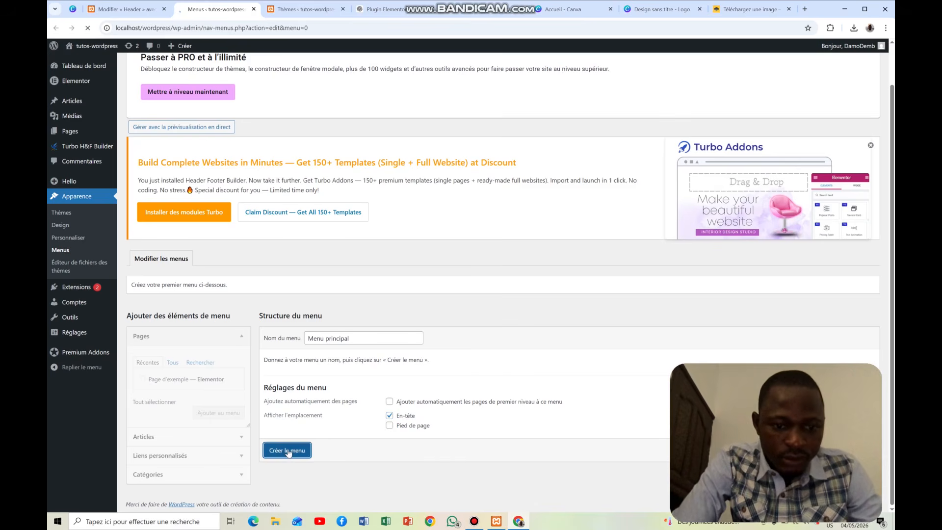
Add a custom link to "Menu principal" with the URL "/Missions" and the link text "Missions".
{"action": "scroll", "coordinate": [171, 402], "scroll_direction": "down", "scroll_amount": 2}
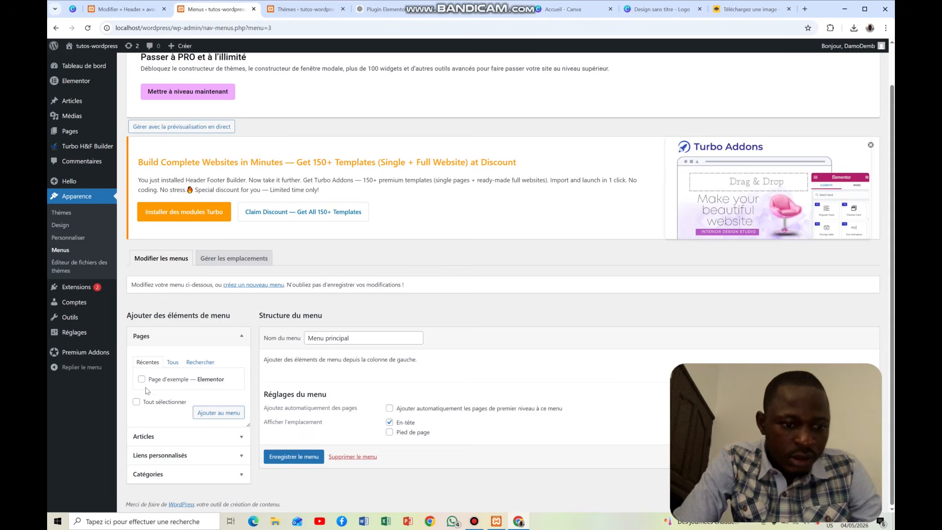
{"action": "scroll", "coordinate": [177, 433], "scroll_direction": "up", "scroll_amount": 2}
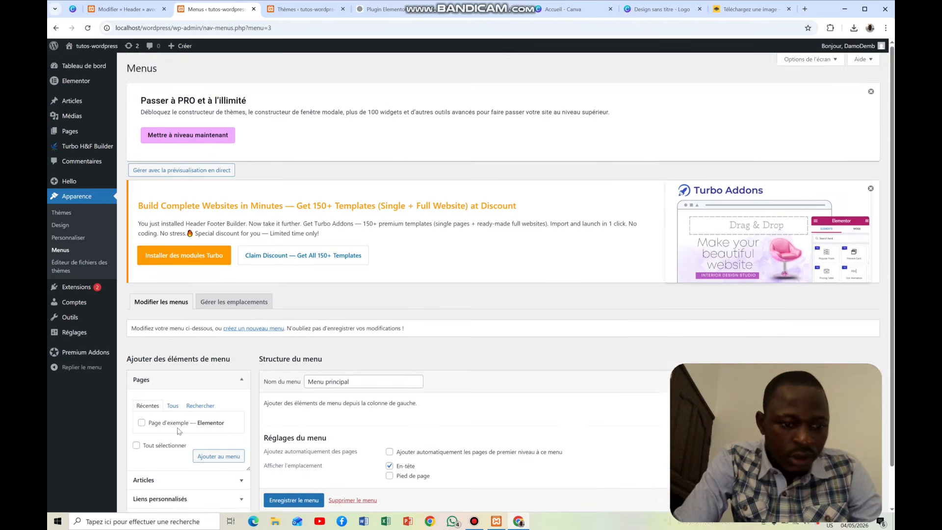
{"action": "scroll", "coordinate": [178, 433], "scroll_direction": "down", "scroll_amount": 2}
{"action": "left_click", "coordinate": [203, 459]}
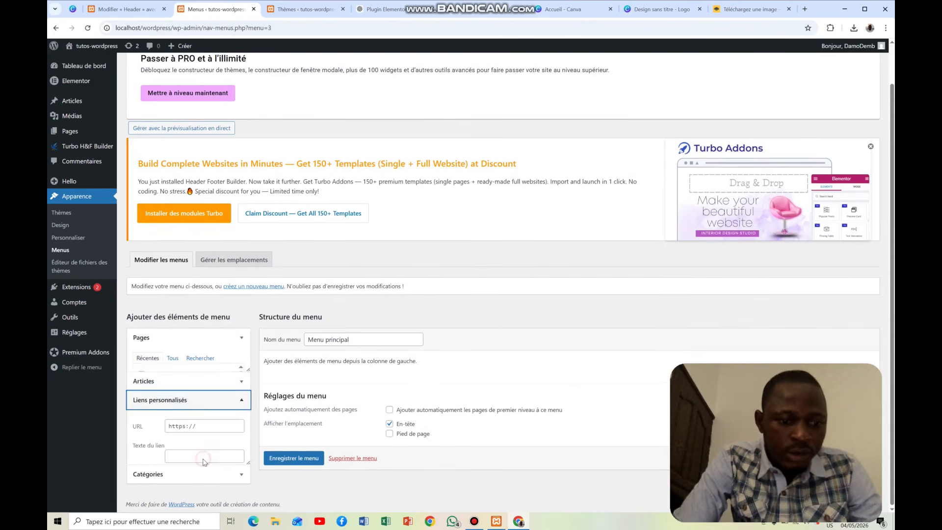
{"action": "left_click", "coordinate": [196, 403]}
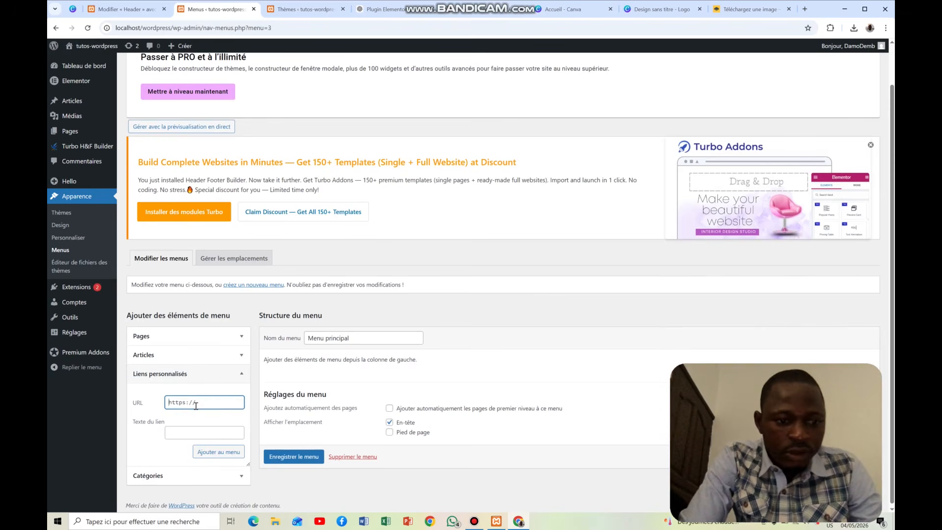
{"action": "type", "text": "/"}
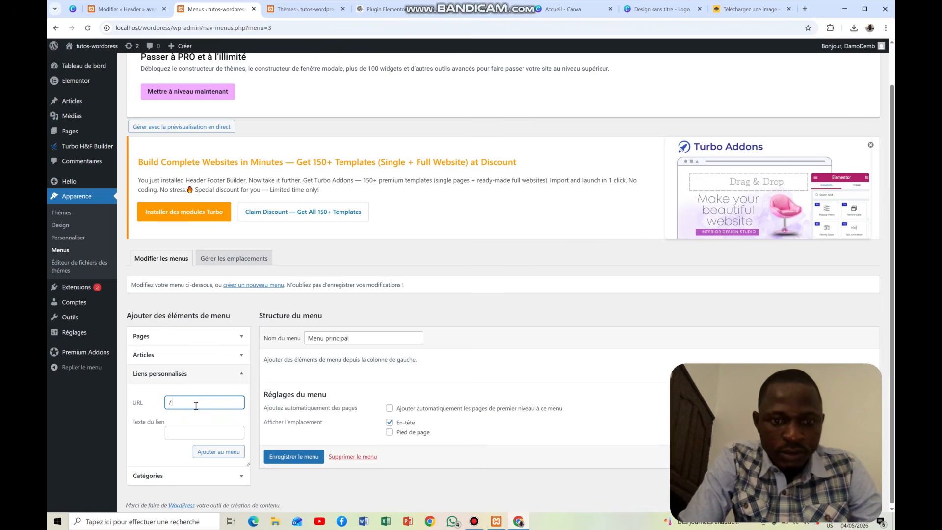
{"action": "type", "text": "Missions"}
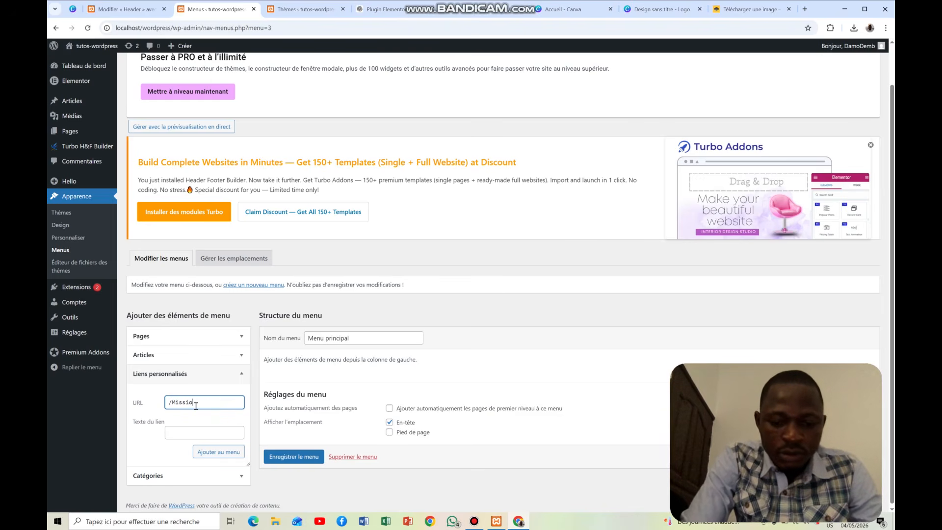
{"action": "left_click", "coordinate": [208, 432]}
{"action": "type", "text": "Missi"}
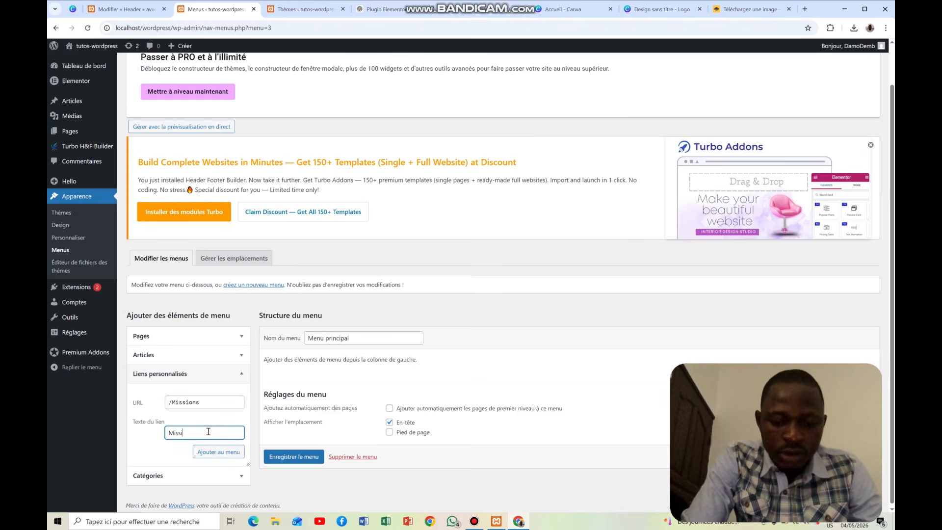
{"action": "type", "text": "ons"}
{"action": "left_click", "coordinate": [232, 450]}
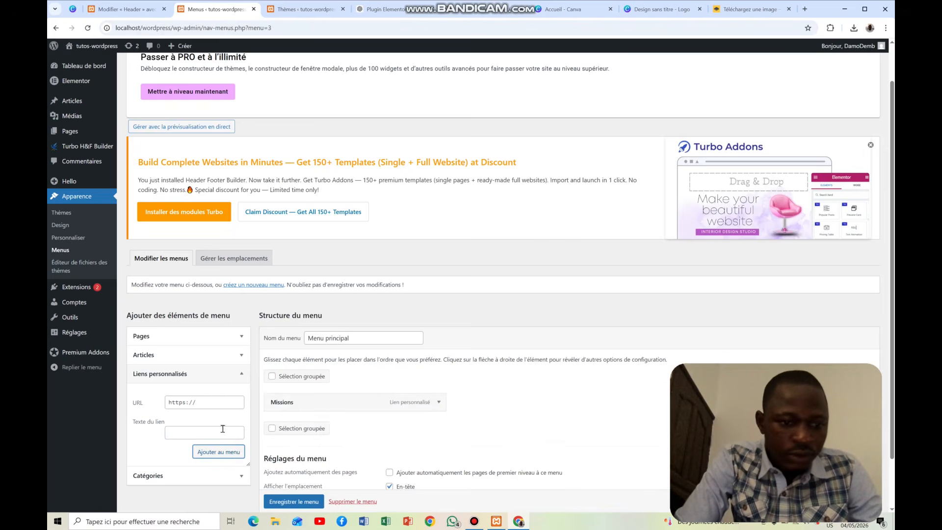
Add a custom link to the menu with the URL "/categories" and the link text "Categories".
{"action": "left_click", "coordinate": [199, 404]}
{"action": "key", "text": "ctrl+a"}
{"action": "type", "text": "/"}
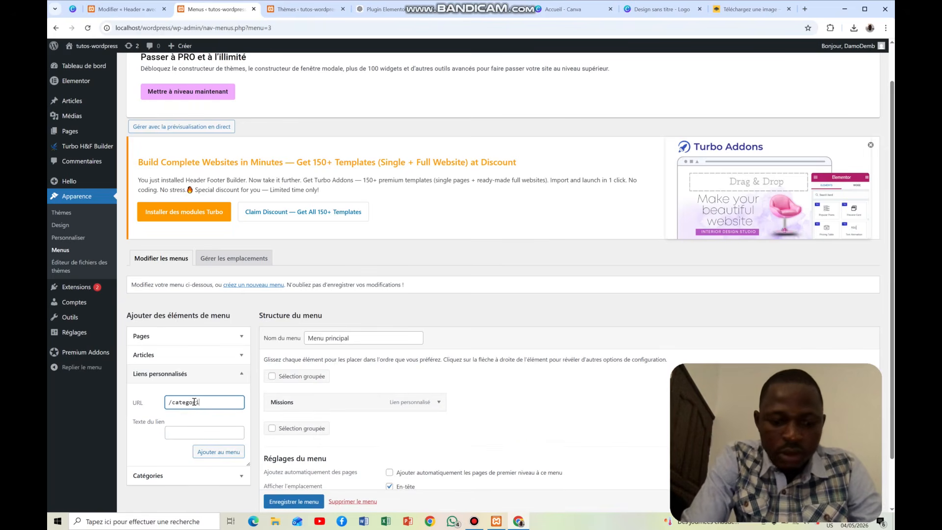
{"action": "type", "text": "categorie"}
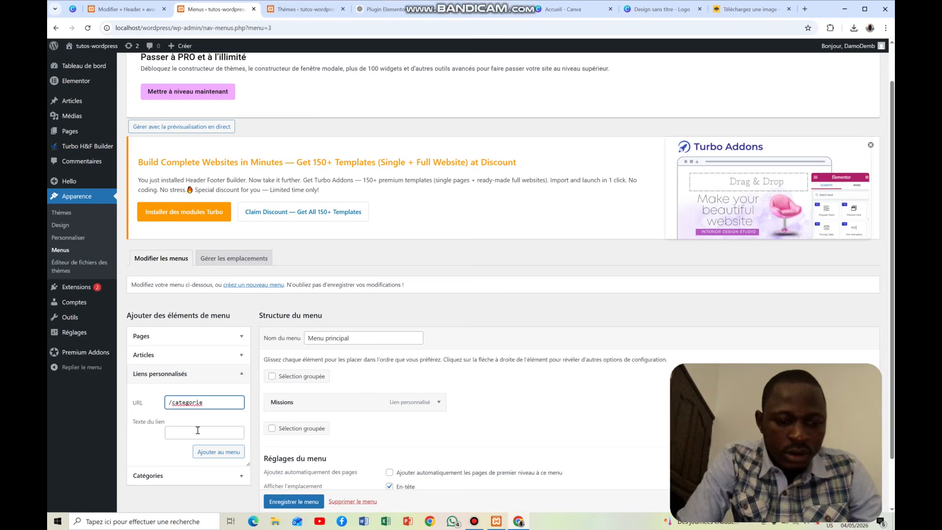
{"action": "type", "text": "s"}
{"action": "left_click", "coordinate": [195, 433]}
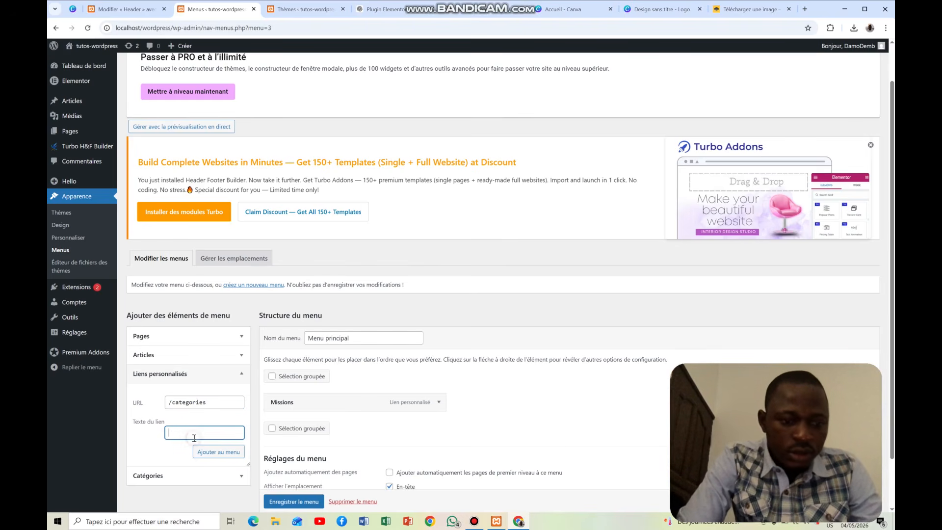
{"action": "type", "text": "Catego"}
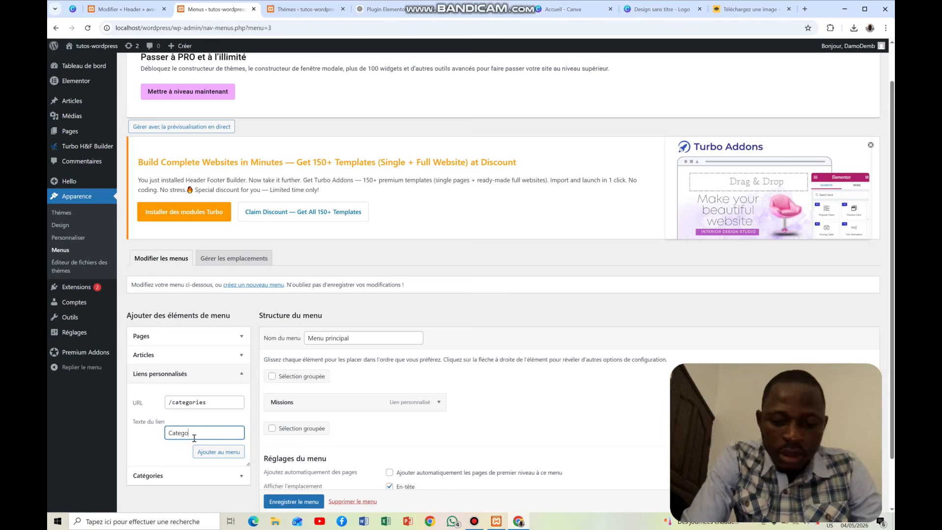
{"action": "type", "text": "ries"}
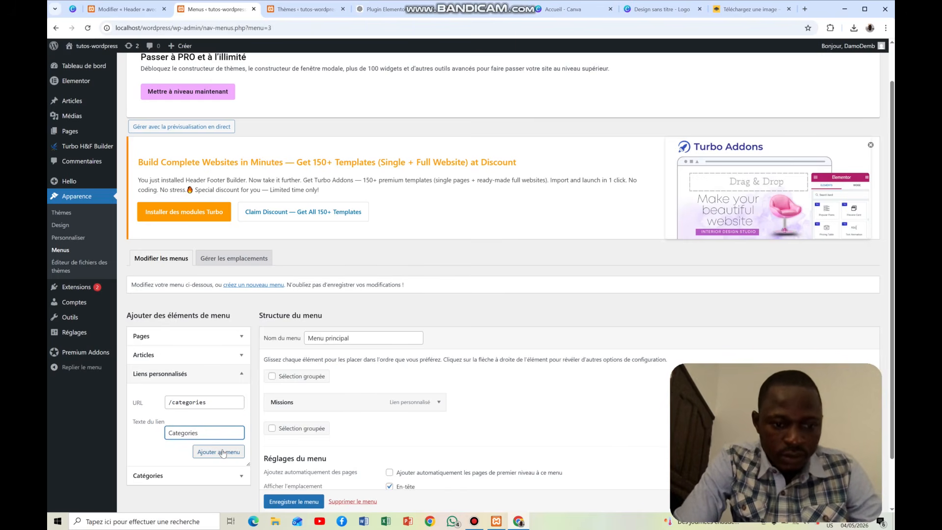
{"action": "left_click", "coordinate": [223, 451]}
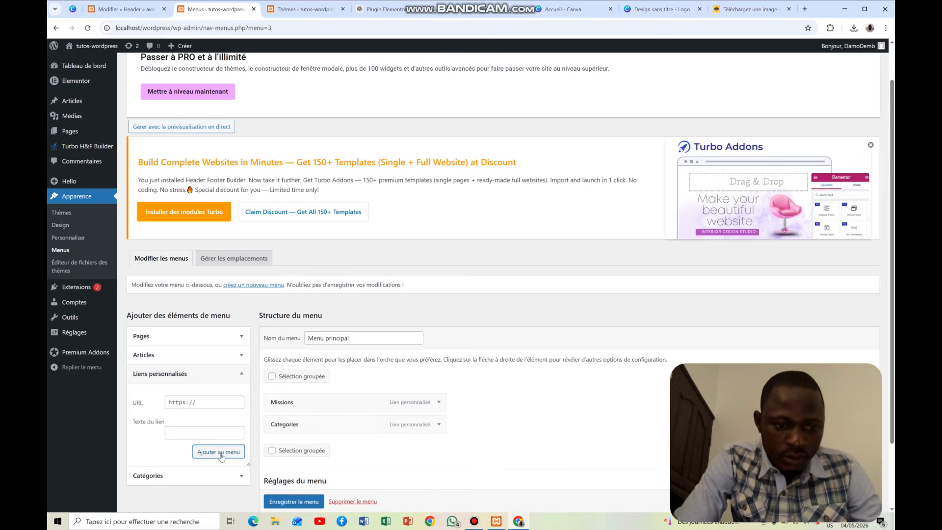
Add a custom link to the menu with the URL "/realisations" and the link text "Realisations".
{"action": "left_click", "coordinate": [200, 402]}
{"action": "type", "text": "/"}
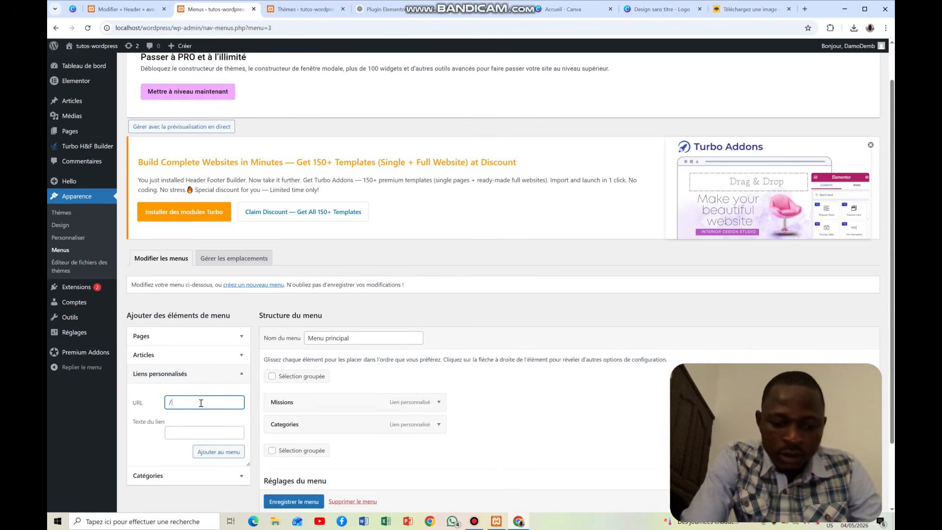
{"action": "type", "text": "realisat"}
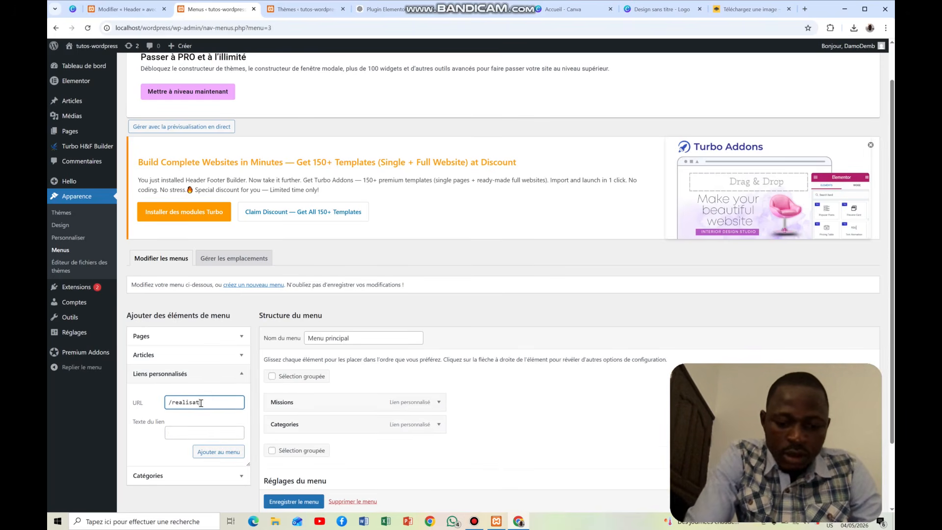
{"action": "type", "text": "ions"}
{"action": "left_click", "coordinate": [199, 438]}
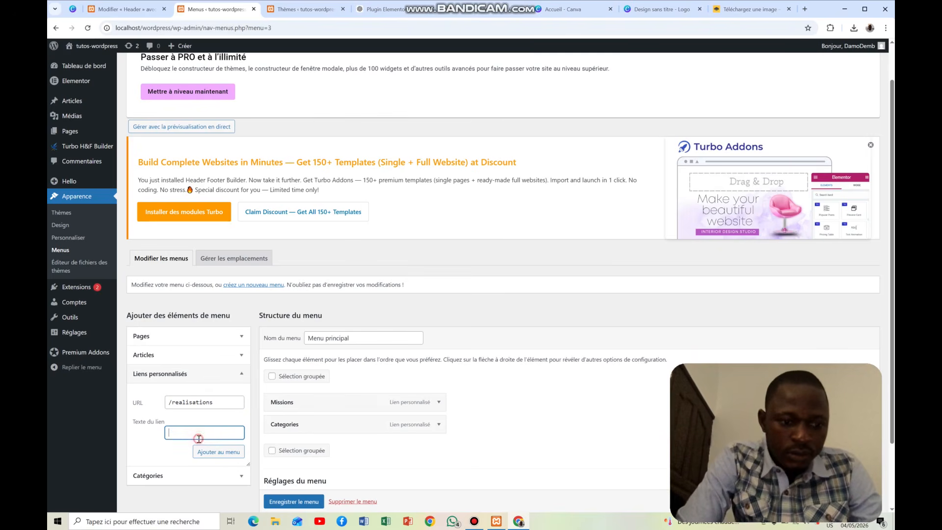
{"action": "type", "text": "Realis"}
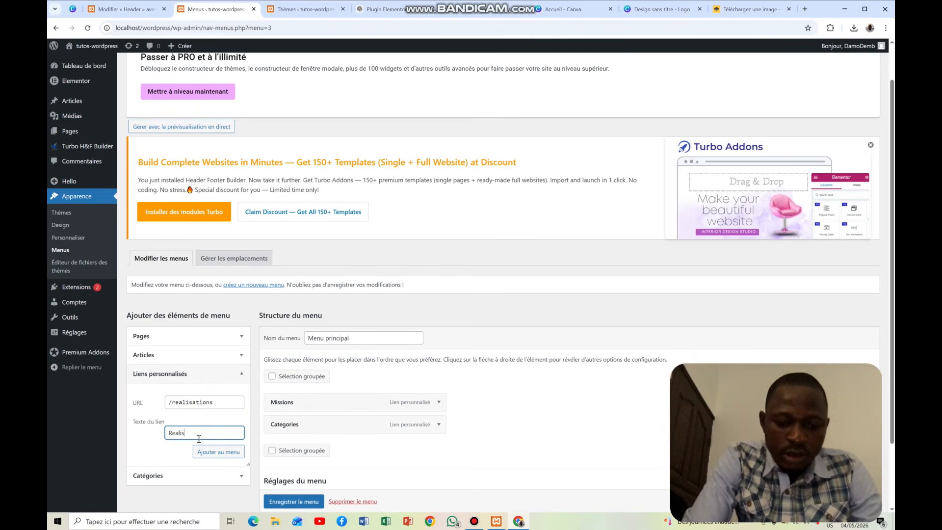
{"action": "type", "text": "ation"}
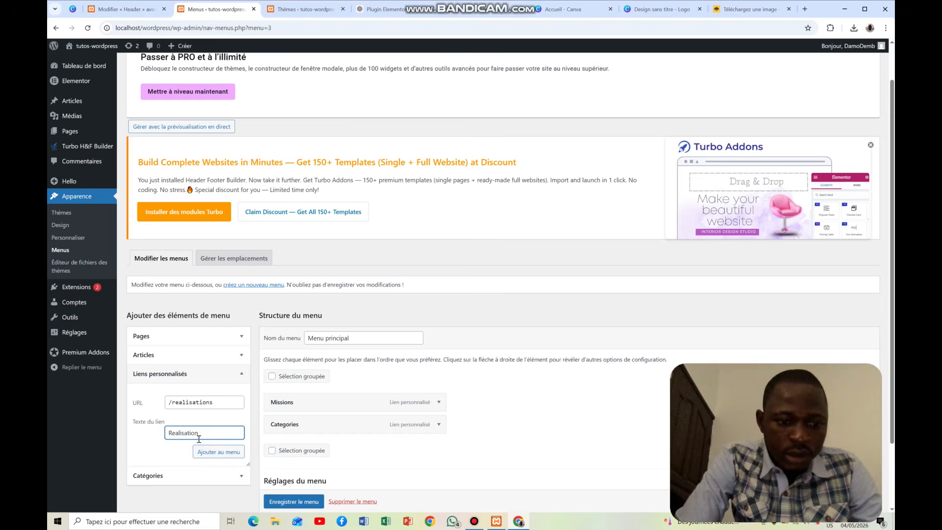
{"action": "type", "text": "s"}
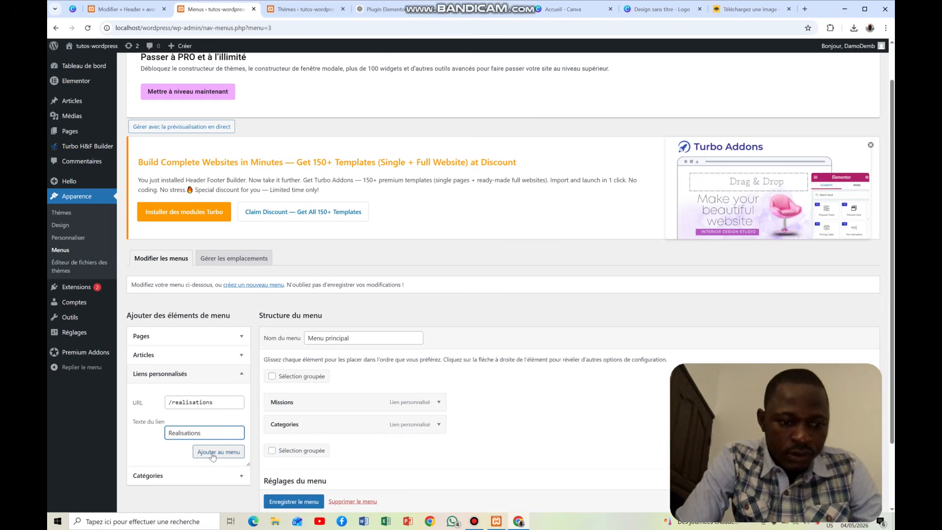
{"action": "left_click", "coordinate": [212, 453]}
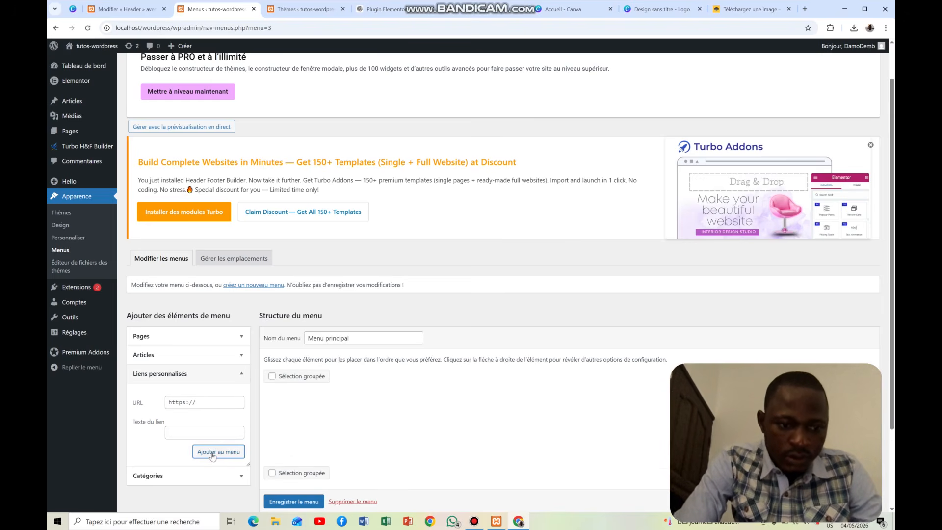
Enter "?qui-sommes-nous" as a new custom link's text, copy it into the URL and correct the URL to "/qui-sommes-nous".
{"action": "left_click", "coordinate": [198, 432]}
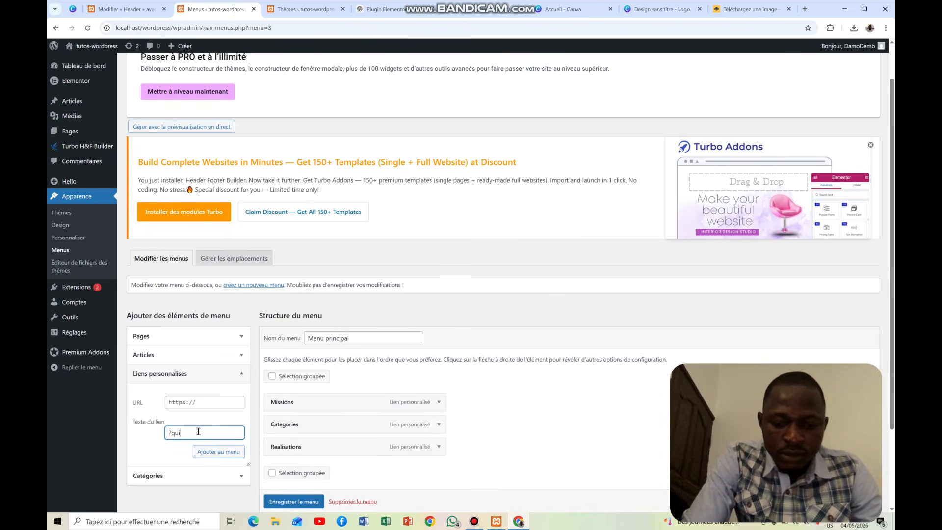
{"action": "type", "text": "?qui-somme"}
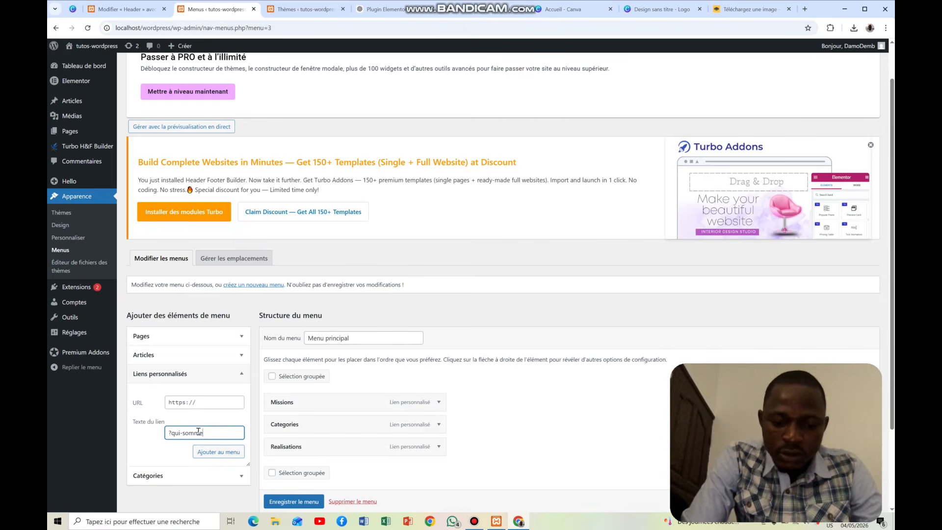
{"action": "type", "text": "s-nous"}
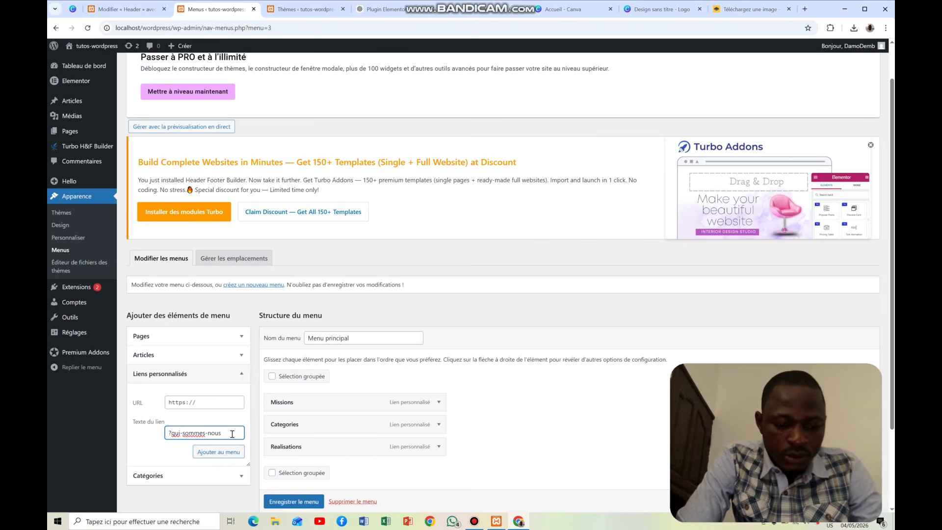
{"action": "key", "text": "super"}
{"action": "key", "text": "super"}
{"action": "key", "text": "ctrl+a"}
{"action": "key", "text": "ctrl+c"}
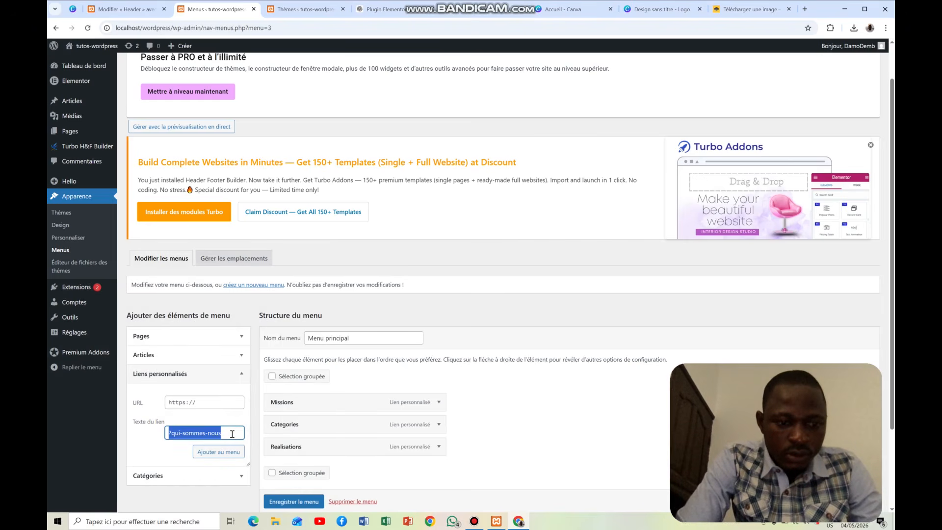
{"action": "left_click", "coordinate": [206, 403]}
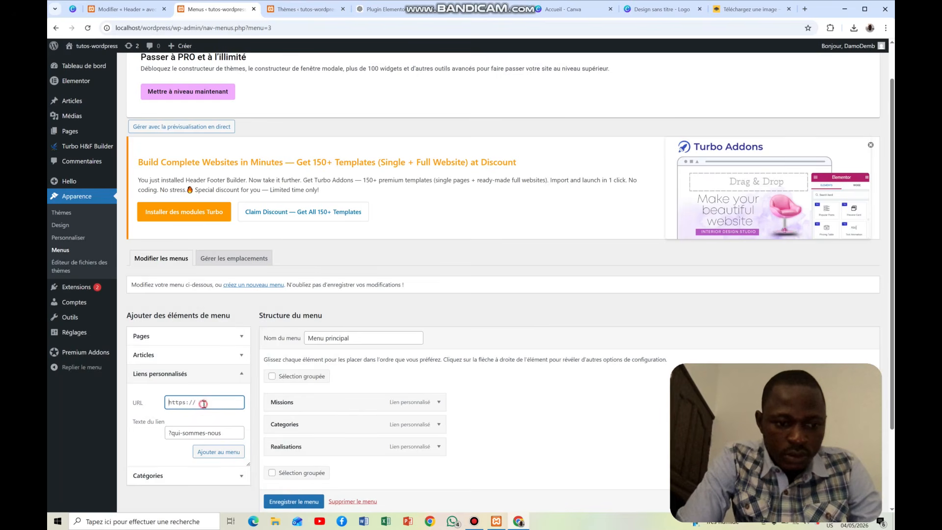
{"action": "key", "text": "ctrl+a"}
{"action": "key", "text": "ctrl+v"}
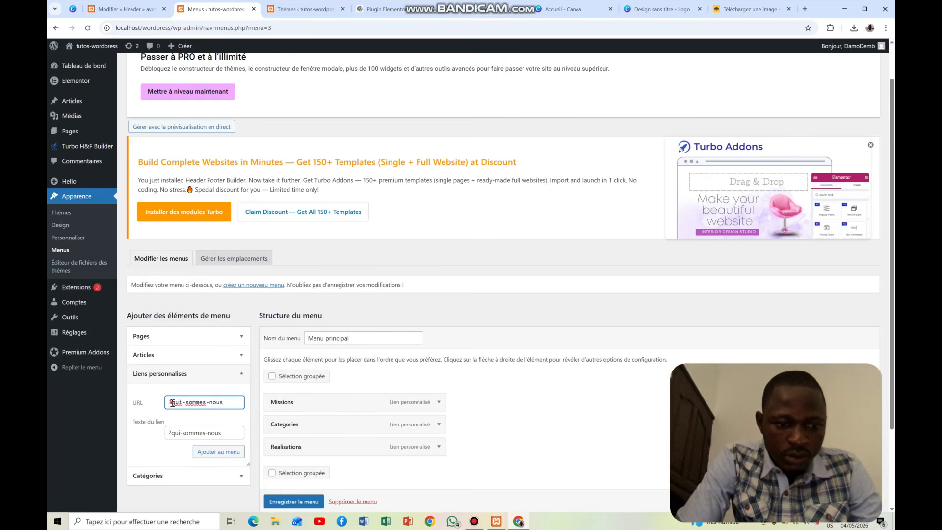
{"action": "left_click", "coordinate": [172, 402]}
{"action": "key", "text": "BackSpace"}
{"action": "type", "text": "/"}
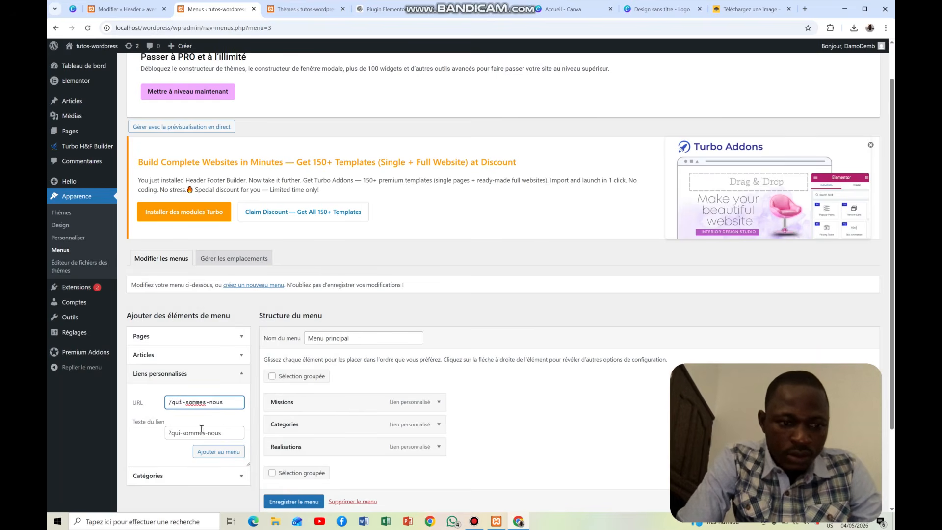
Correct the link text to "Qui-sommes-nous" and add this custom link to the menu.
{"action": "left_click", "coordinate": [174, 435]}
{"action": "key", "text": "BackSpace"}
{"action": "key", "text": "BackSpace"}
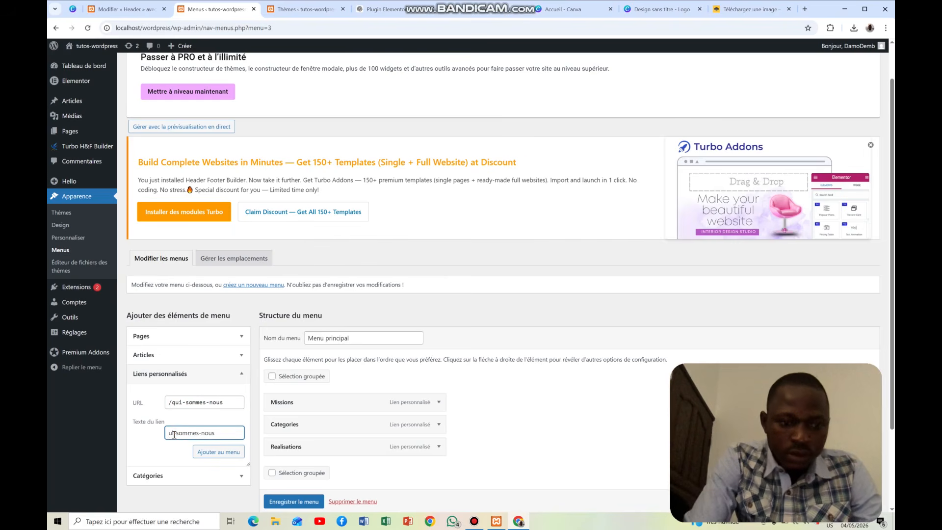
{"action": "type", "text": "Q"}
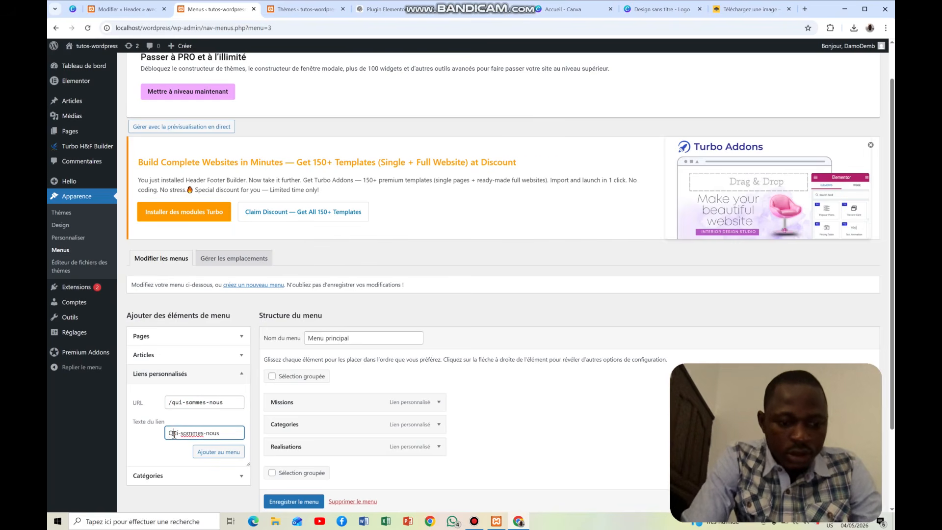
{"action": "left_click", "coordinate": [210, 454]}
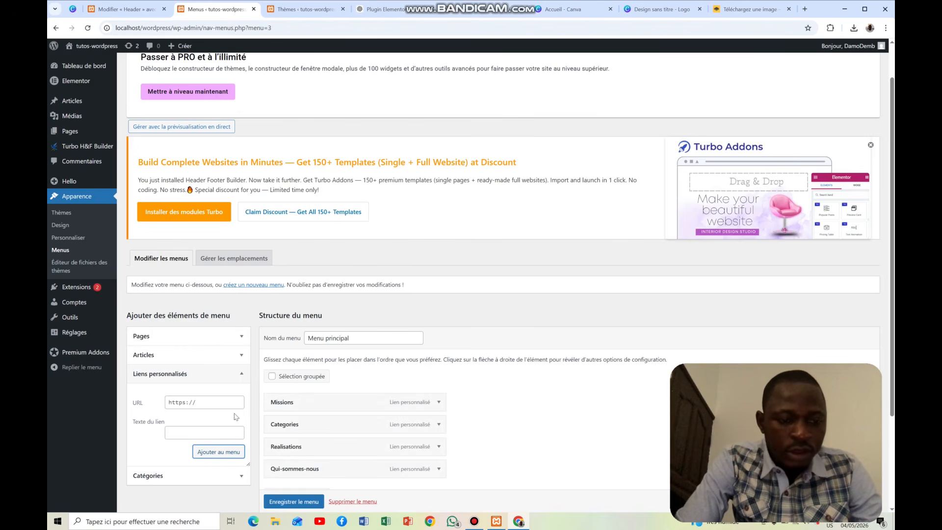
Save "Menu principal" with its custom links and return to the Elementor header editor.
{"action": "left_click", "coordinate": [195, 404]}
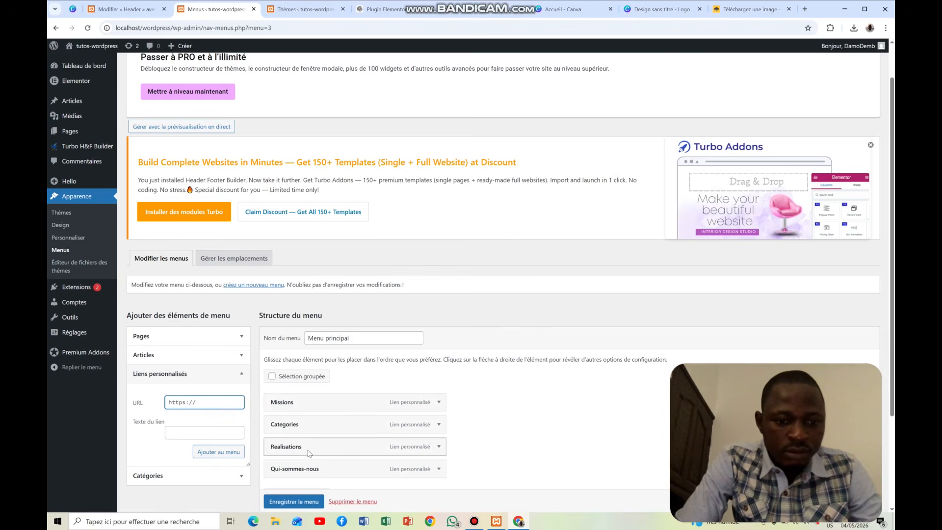
{"action": "scroll", "coordinate": [311, 474], "scroll_direction": "up", "scroll_amount": 2}
{"action": "scroll", "coordinate": [311, 474], "scroll_direction": "down", "scroll_amount": 5}
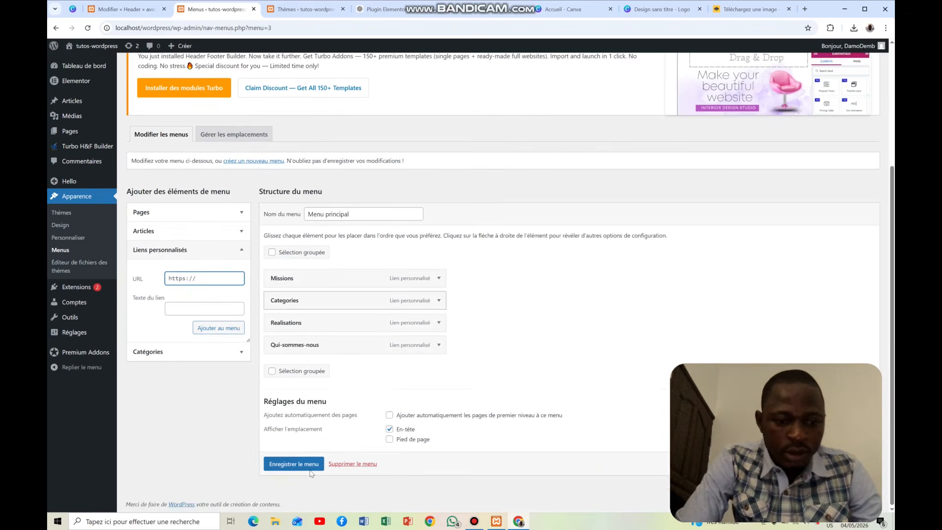
{"action": "left_click", "coordinate": [310, 471]}
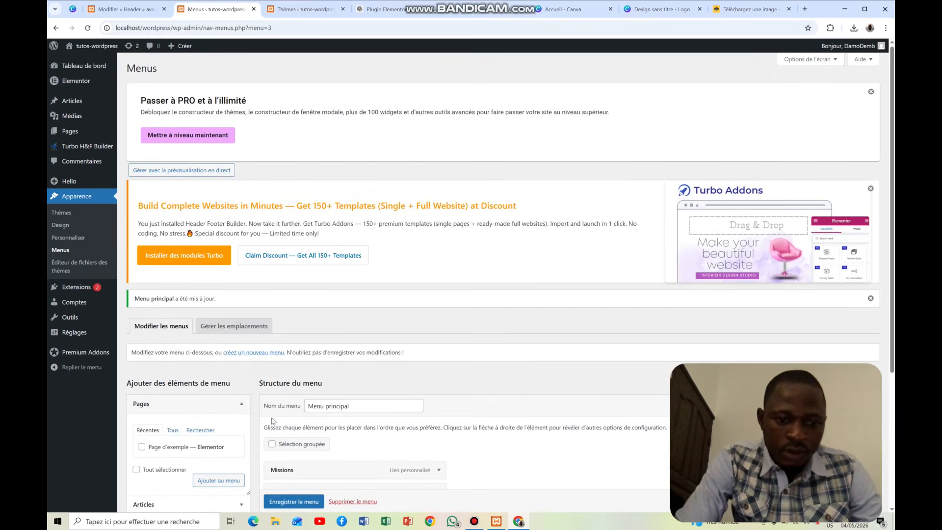
{"action": "left_click", "coordinate": [115, 6]}
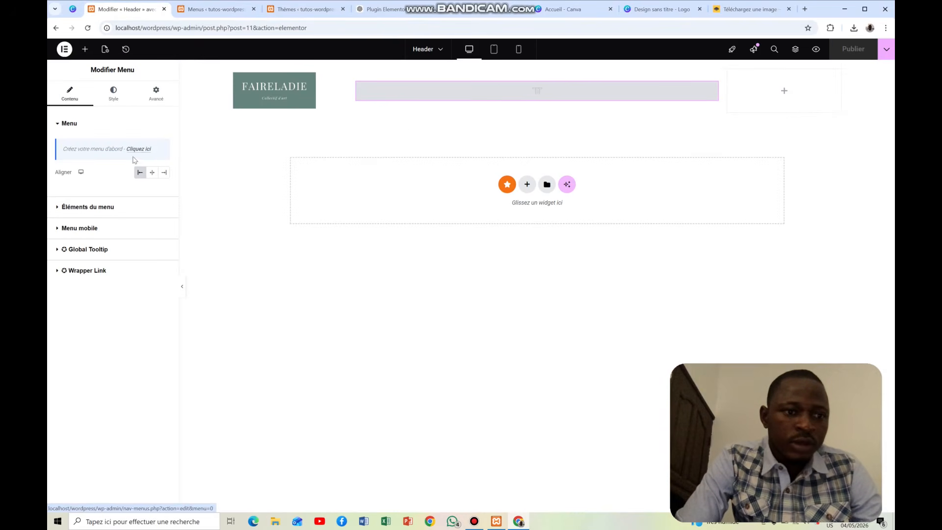
Reload the header editor, set the menu widget's internal horizontal spacing to 23 and align its items to the centre.
{"action": "key", "text": "F5"}
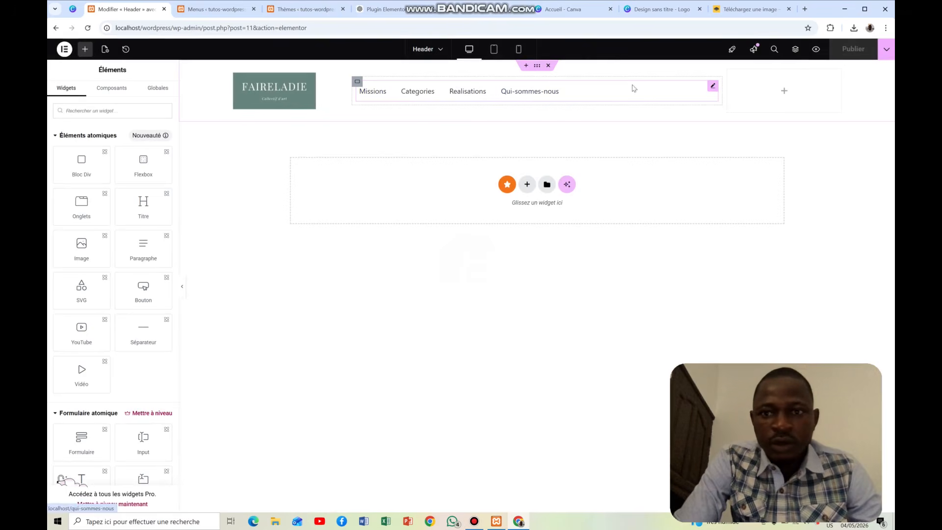
{"action": "left_click", "coordinate": [712, 87]}
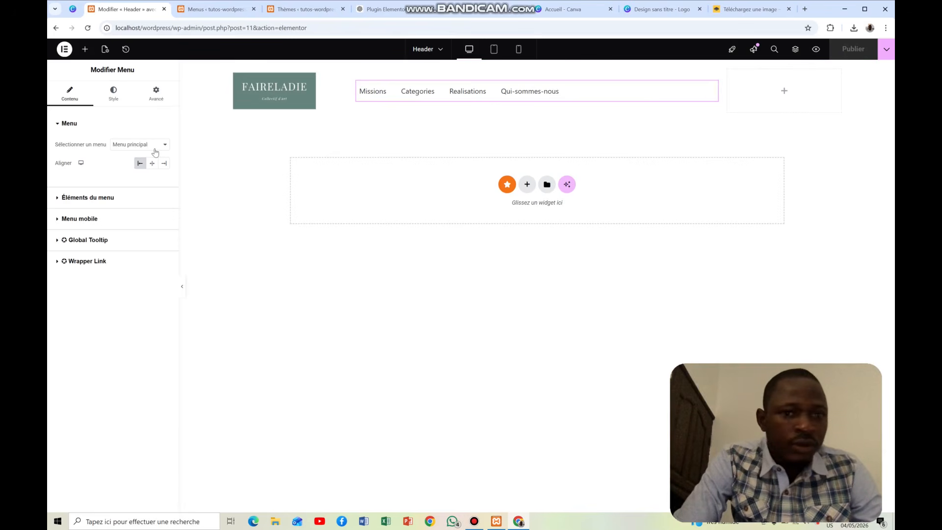
{"action": "left_click", "coordinate": [119, 103]}
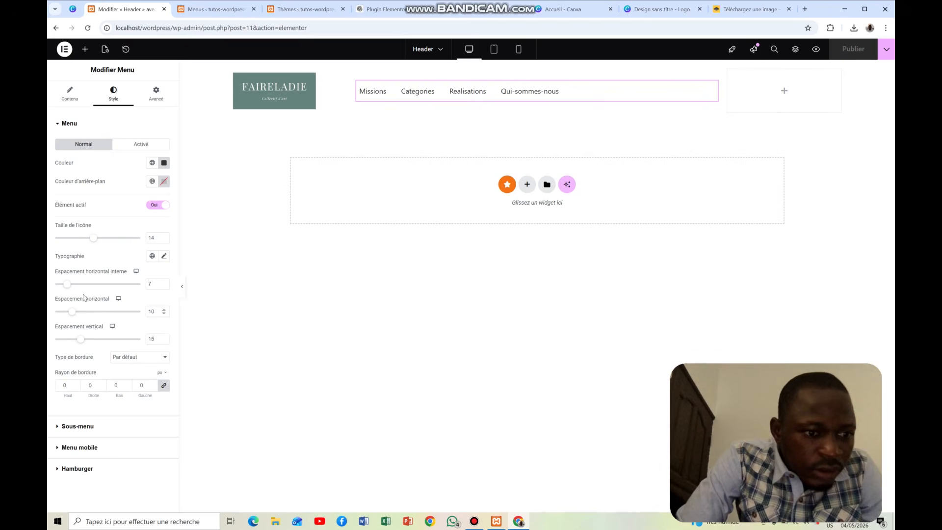
{"action": "left_click_drag", "start_coordinate": [66, 288], "coordinate": [94, 291]}
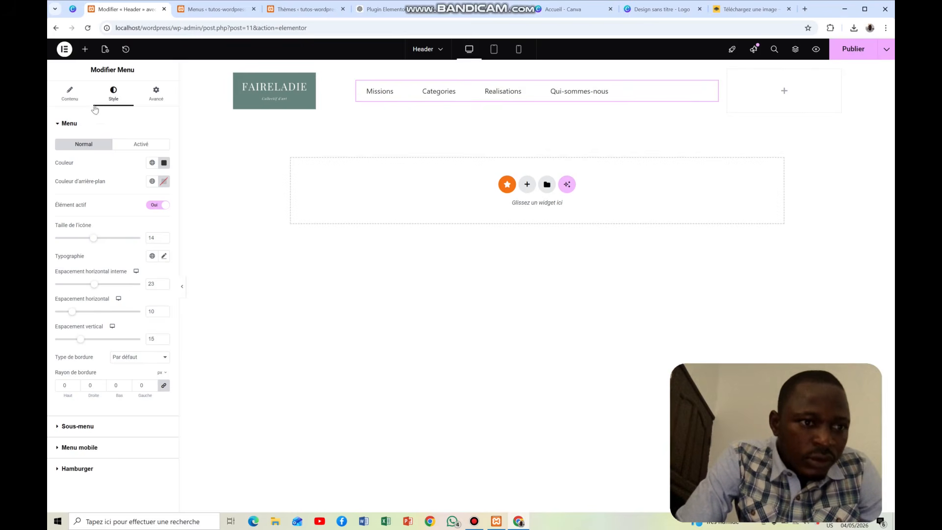
{"action": "left_click", "coordinate": [70, 93]}
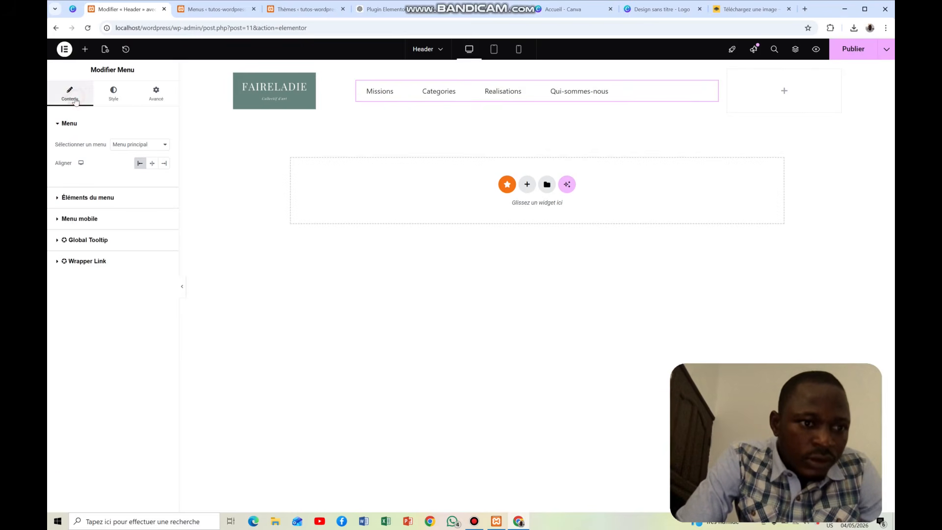
{"action": "left_click", "coordinate": [153, 164]}
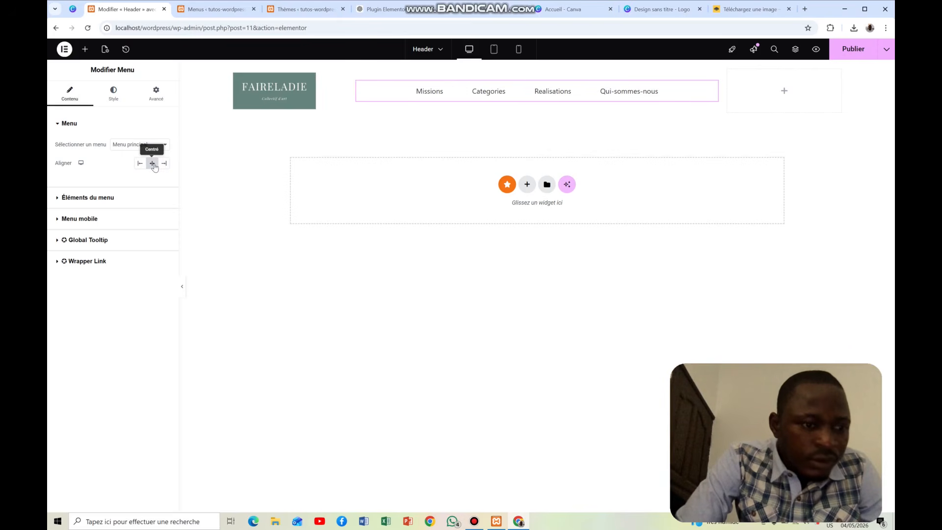
Examine the menu widget's dropdown, mobile menu, style and submenu settings.
{"action": "left_click", "coordinate": [105, 197]}
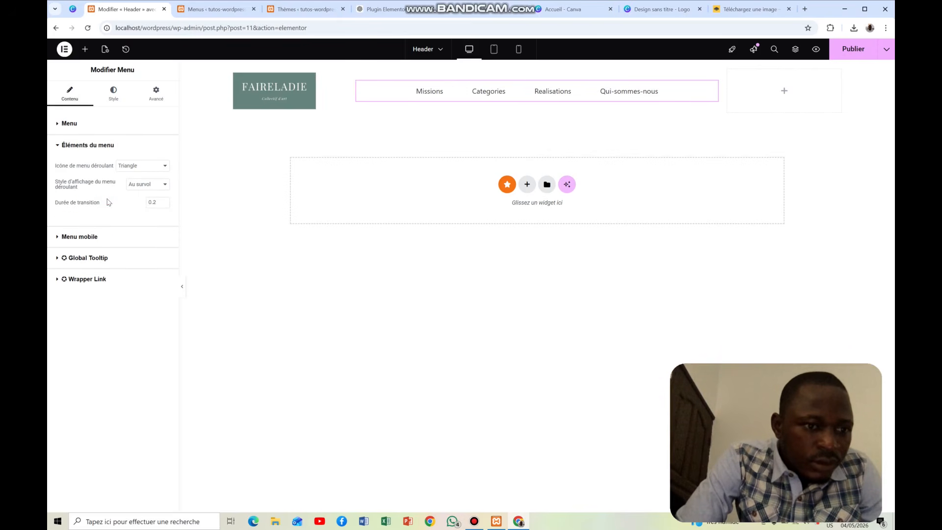
{"action": "left_click", "coordinate": [90, 238]}
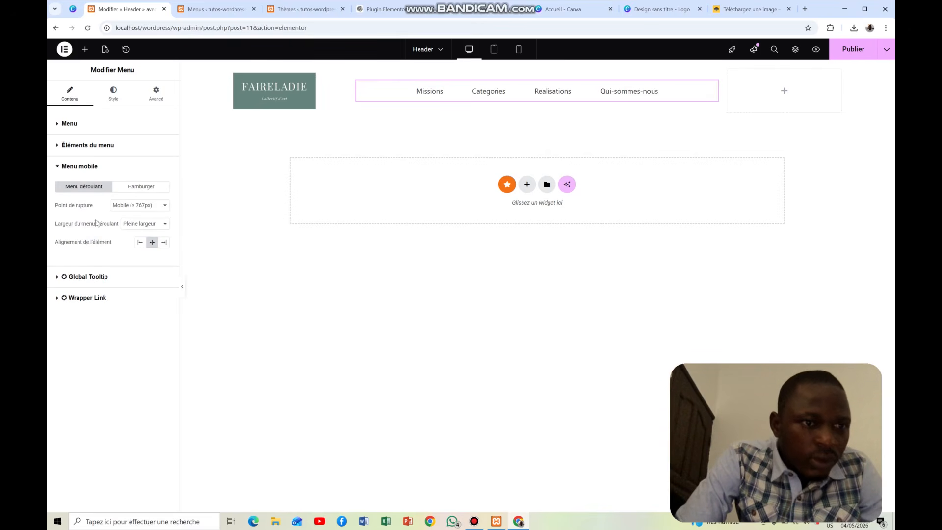
{"action": "left_click", "coordinate": [113, 94]}
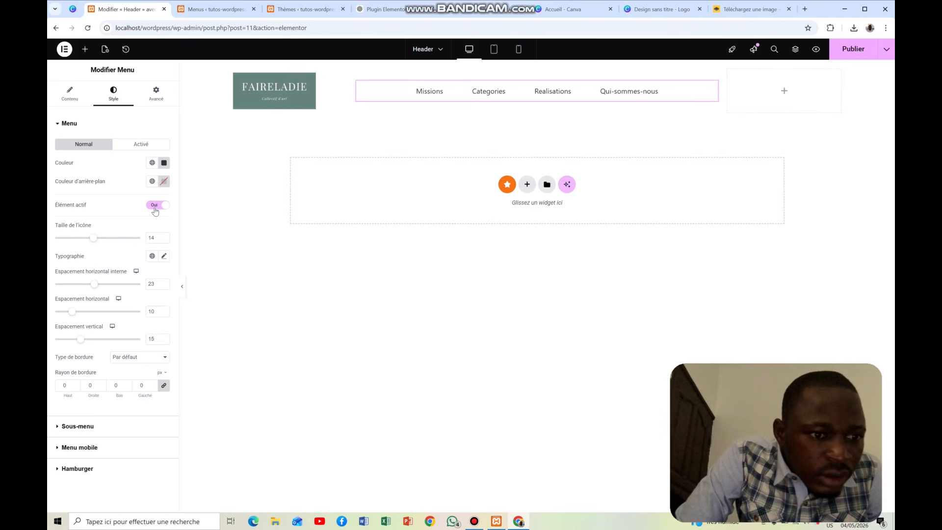
{"action": "left_click", "coordinate": [69, 123]}
{"action": "left_click", "coordinate": [74, 146]}
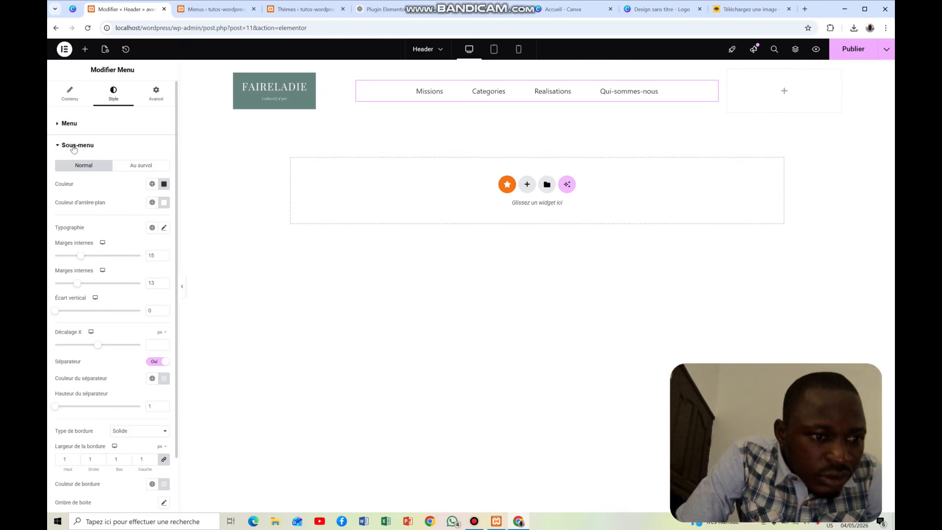
{"action": "left_click", "coordinate": [73, 146]}
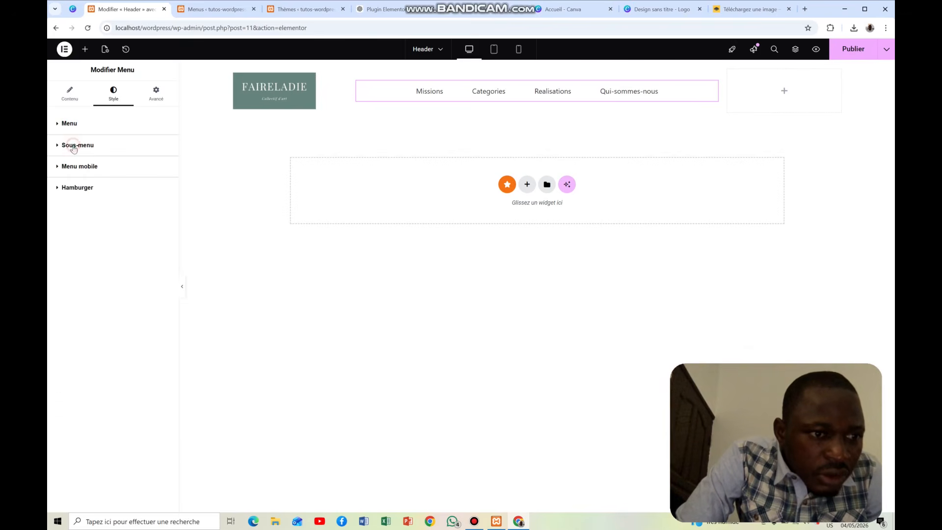
{"action": "left_click", "coordinate": [74, 146]}
{"action": "left_click", "coordinate": [61, 148]}
{"action": "left_click", "coordinate": [69, 124]}
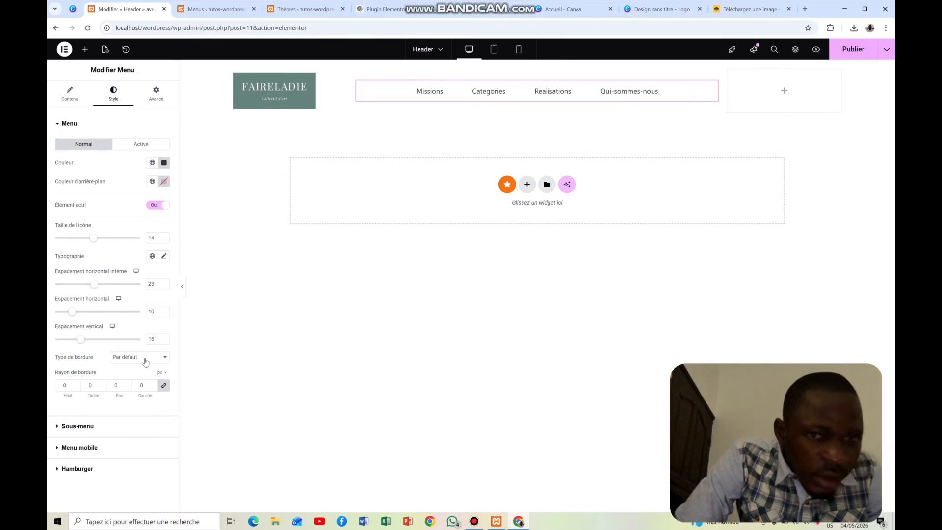
Set the text colour of the menu's active items to dark green #294905.
{"action": "left_click", "coordinate": [145, 147]}
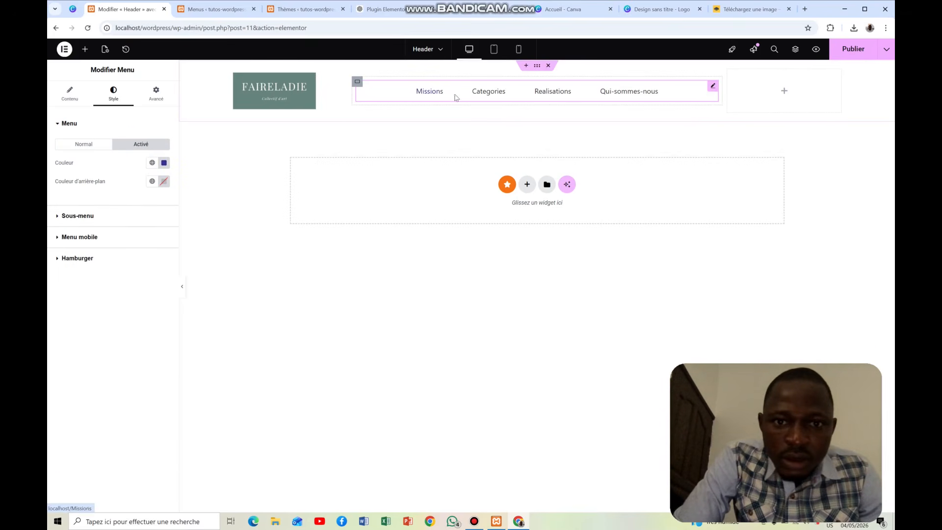
{"action": "left_click", "coordinate": [165, 163]}
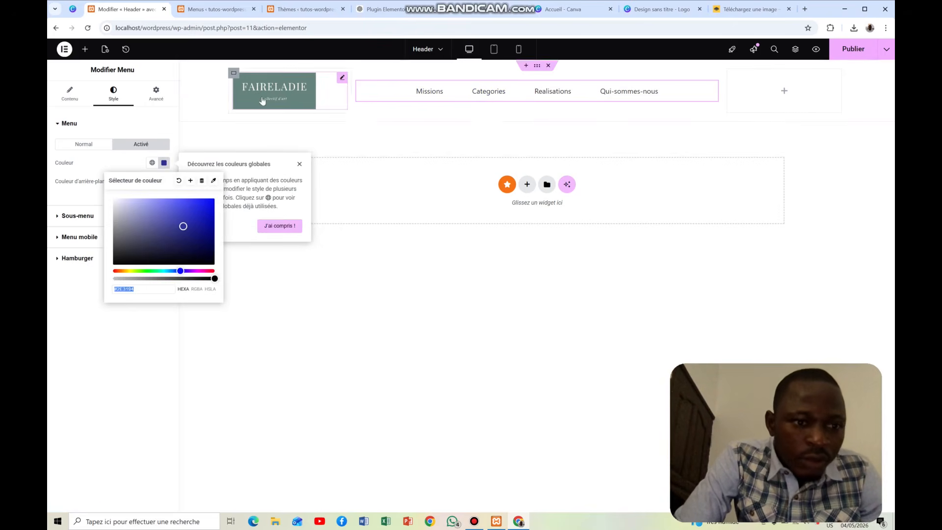
{"action": "left_click", "coordinate": [141, 275]}
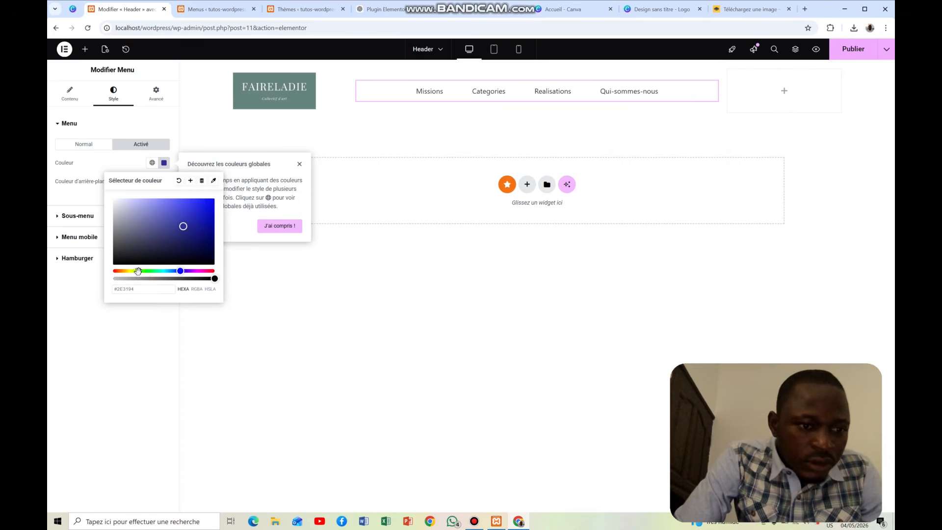
{"action": "left_click", "coordinate": [138, 271]}
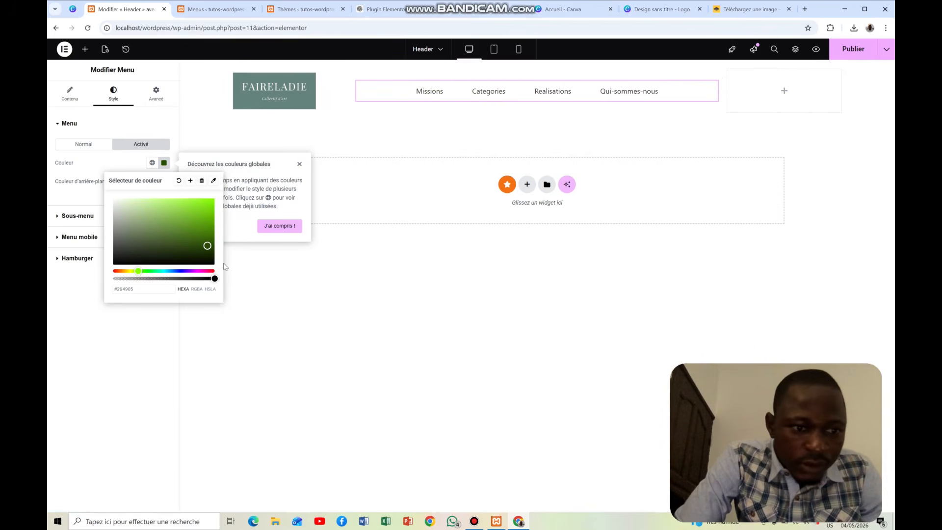
{"action": "left_click", "coordinate": [240, 275]}
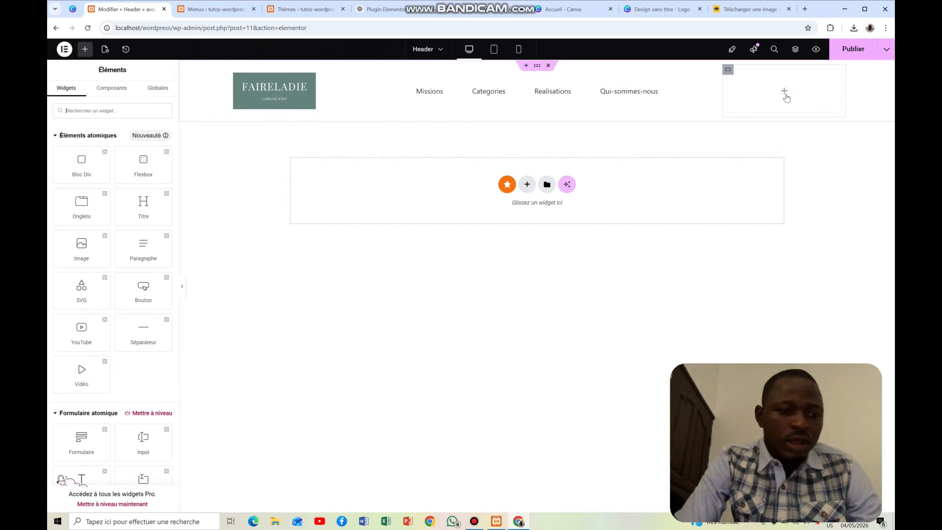
Find the standard Bouton widget and place it in the empty header container after the menu.
{"action": "left_click", "coordinate": [109, 109]}
{"action": "type", "text": "bou"}
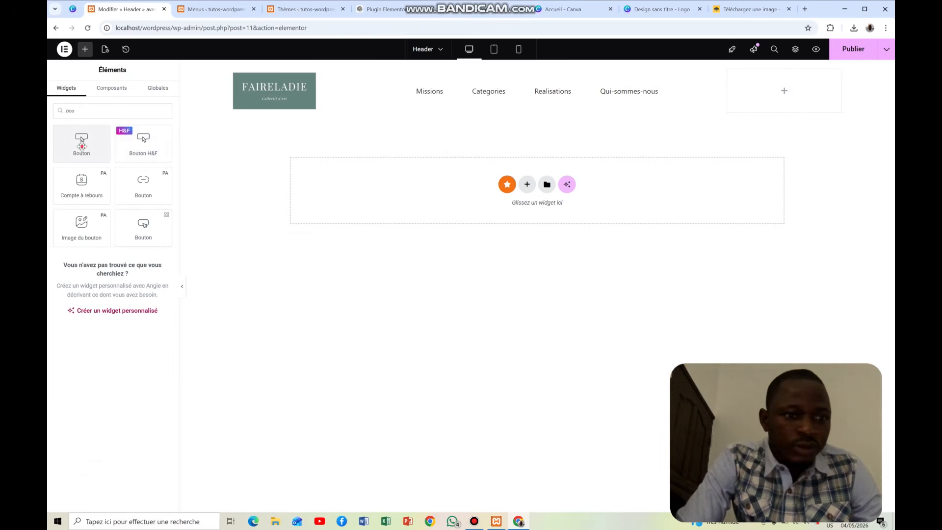
{"action": "left_click_drag", "start_coordinate": [82, 146], "coordinate": [795, 98]}
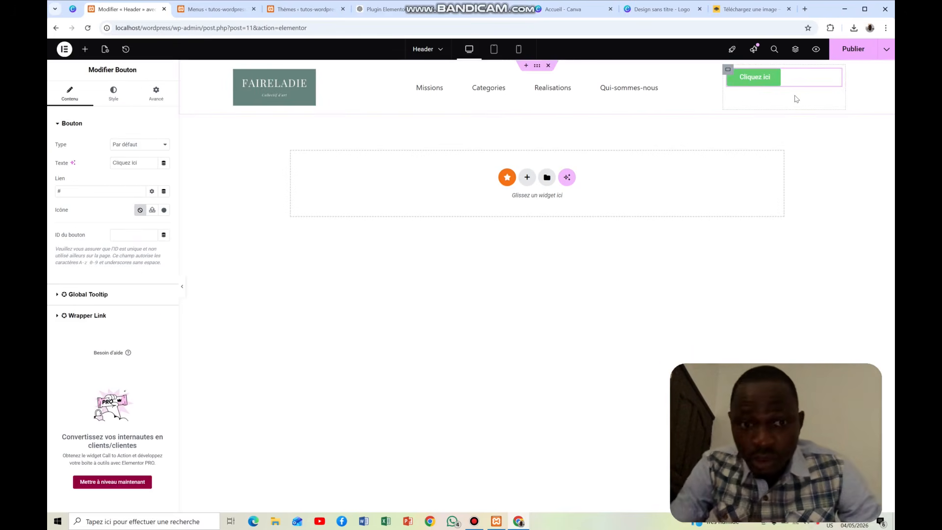
Centre the button's container vertically in the header and set the button's position to centre.
{"action": "left_click", "coordinate": [728, 69]}
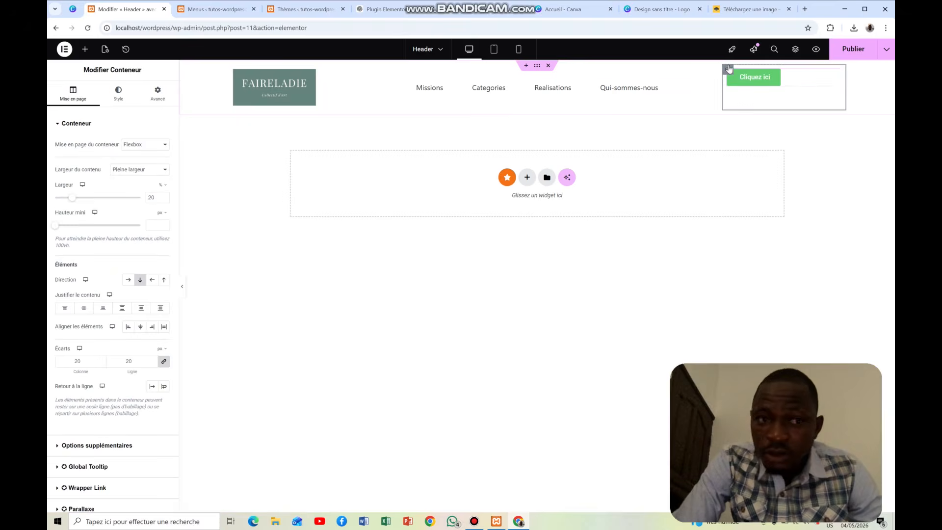
{"action": "left_click", "coordinate": [157, 93]}
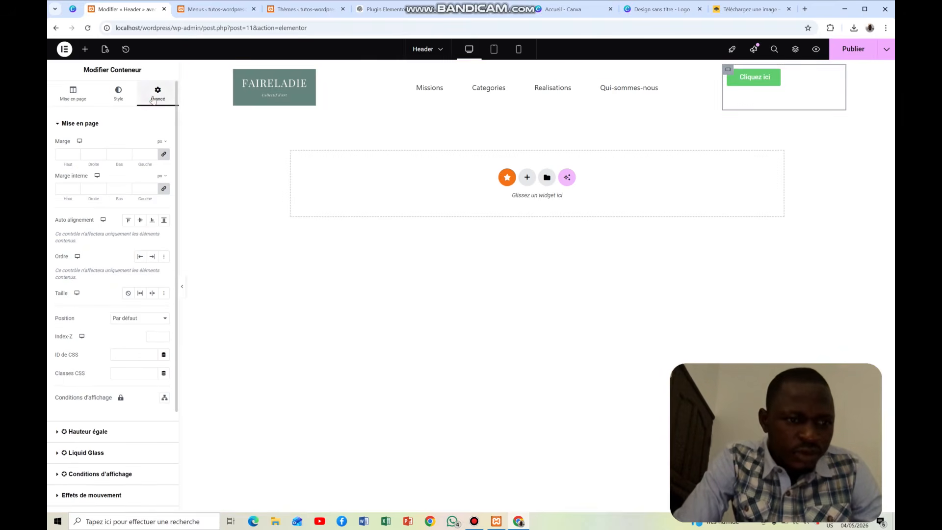
{"action": "left_click", "coordinate": [140, 224]}
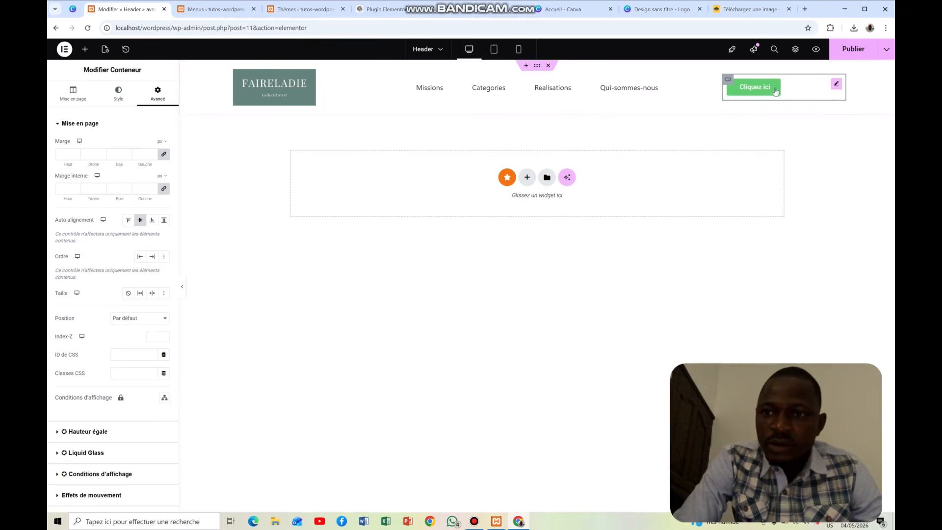
{"action": "left_click", "coordinate": [834, 85]}
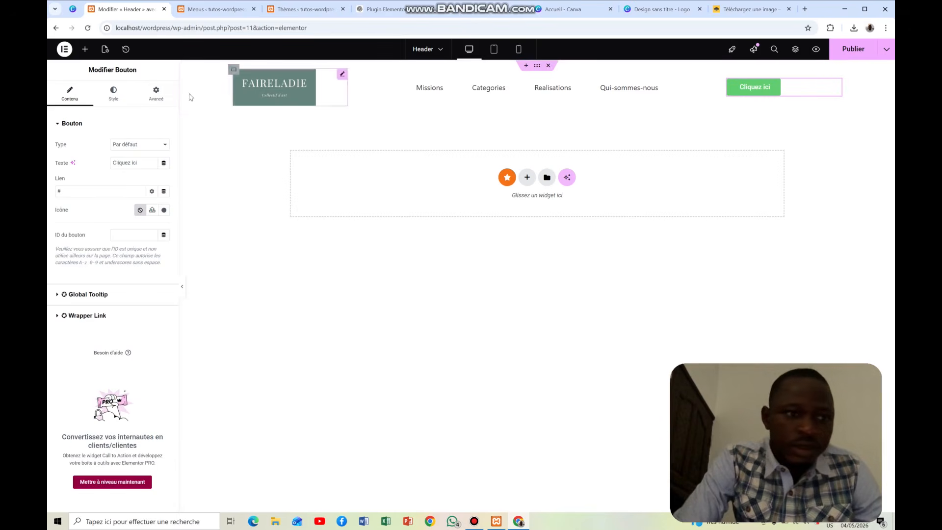
{"action": "left_click", "coordinate": [109, 97]}
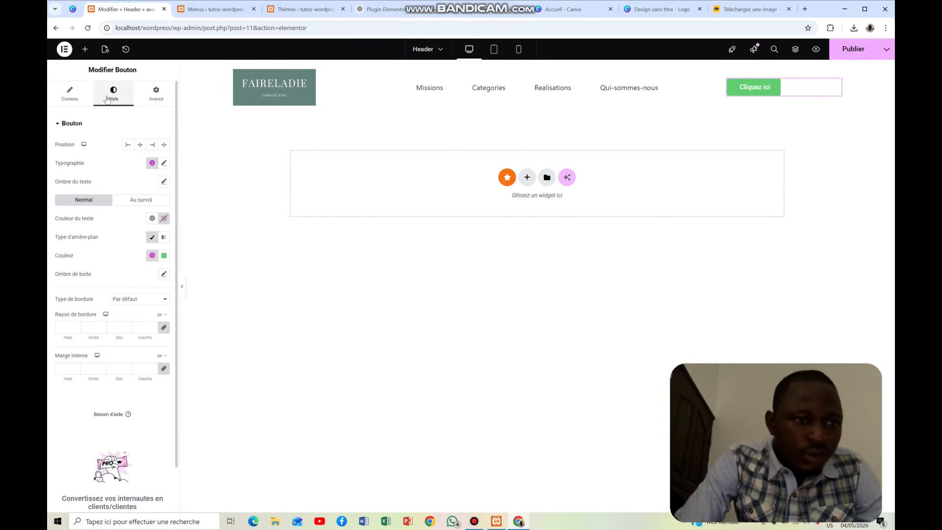
{"action": "left_click", "coordinate": [140, 145]}
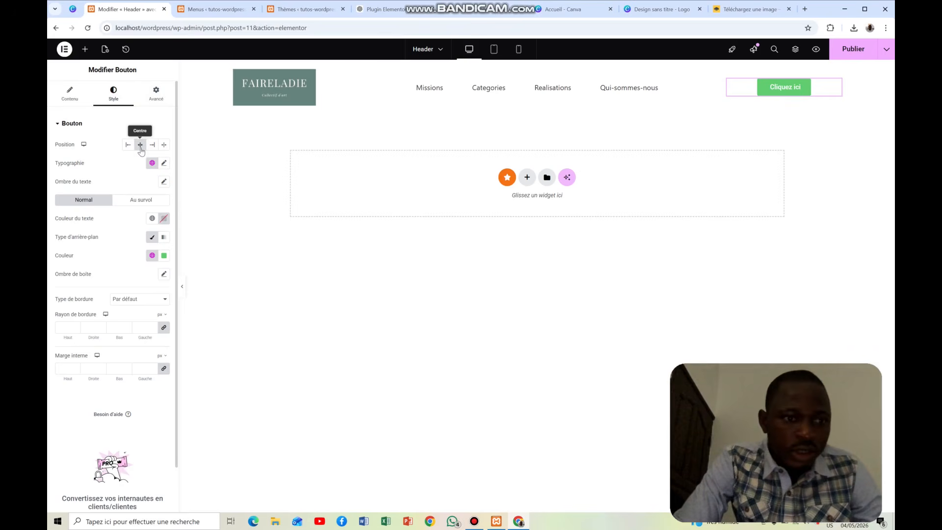
Change the header button's text to "Contact".
{"action": "left_click", "coordinate": [70, 96]}
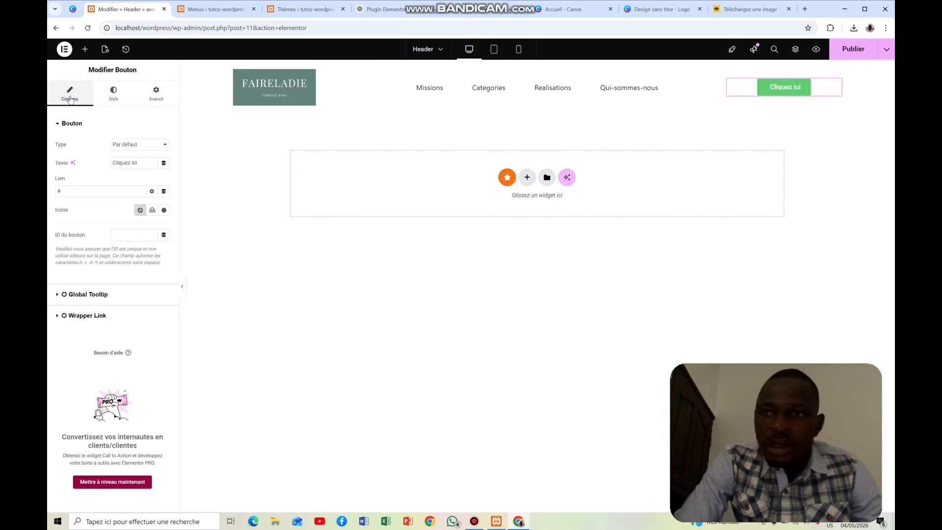
{"action": "left_click_drag", "start_coordinate": [142, 164], "coordinate": [120, 165]}
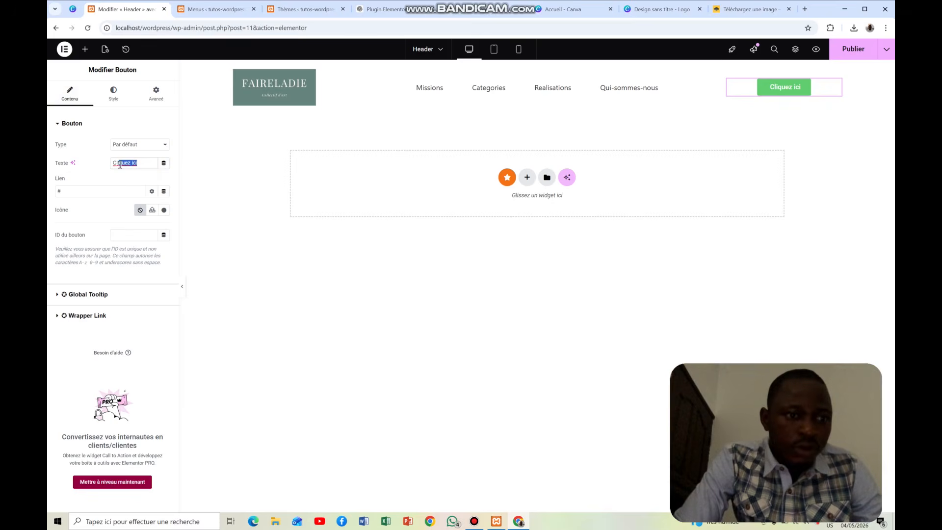
{"action": "type", "text": "Con"}
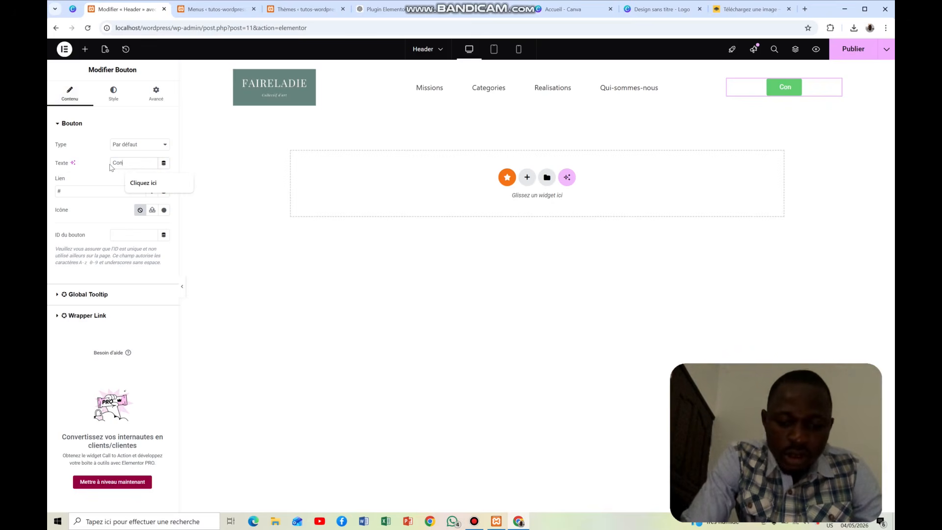
{"action": "type", "text": "tact"}
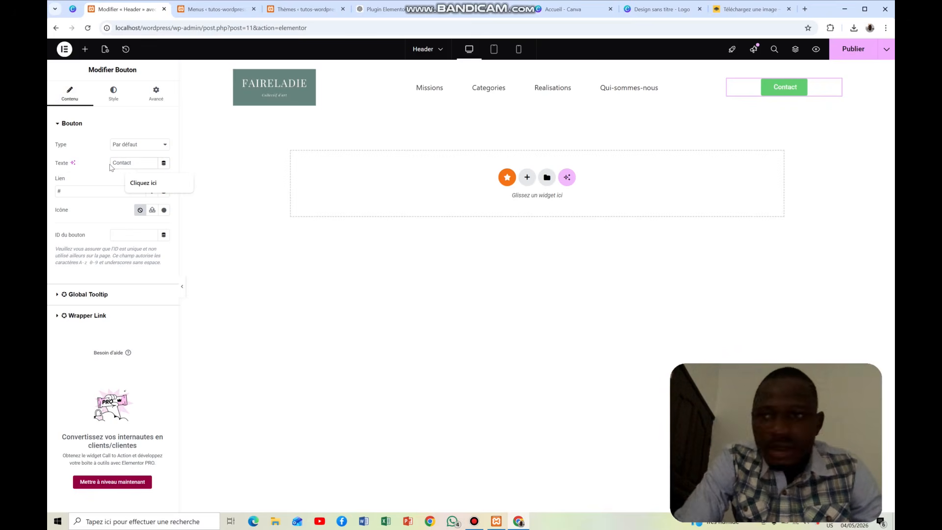
{"action": "left_click", "coordinate": [295, 281]}
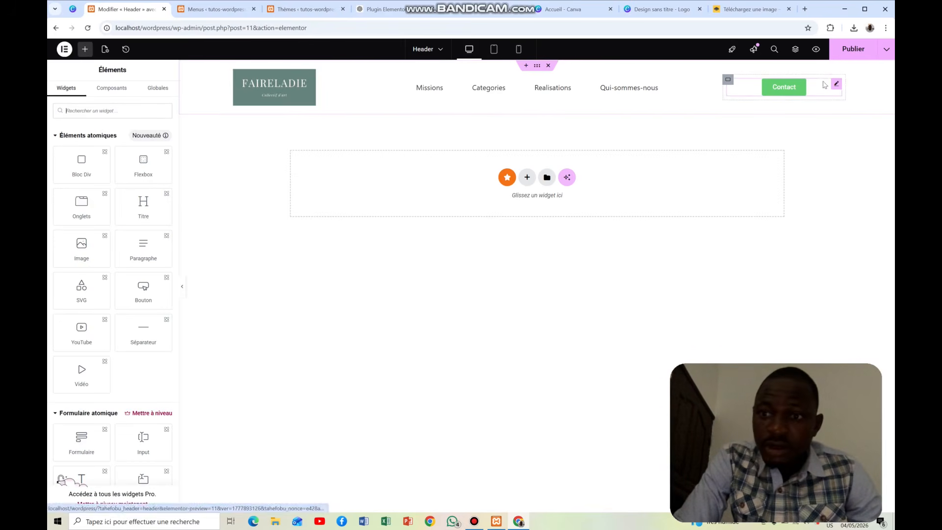
Get the hex code of the menu's active item colour for reuse on the Contact button.
{"action": "left_click", "coordinate": [836, 83]}
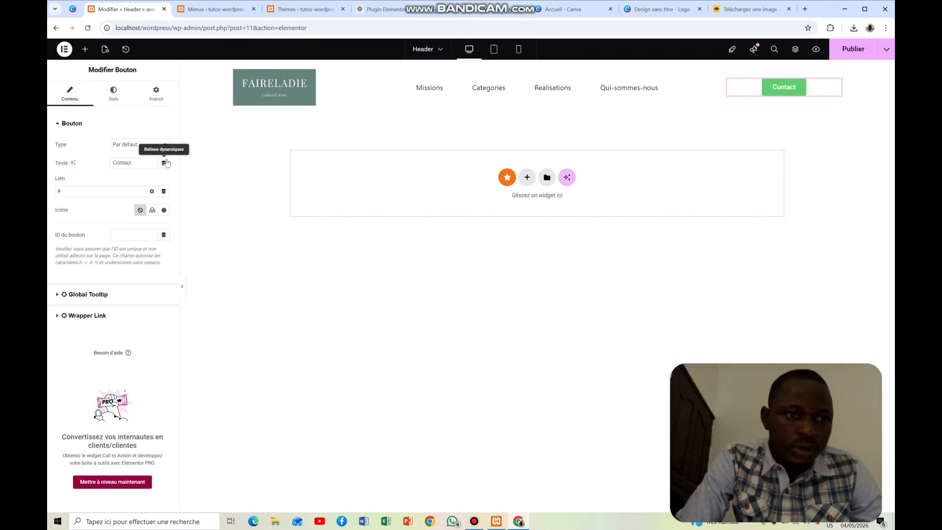
{"action": "left_click", "coordinate": [118, 102]}
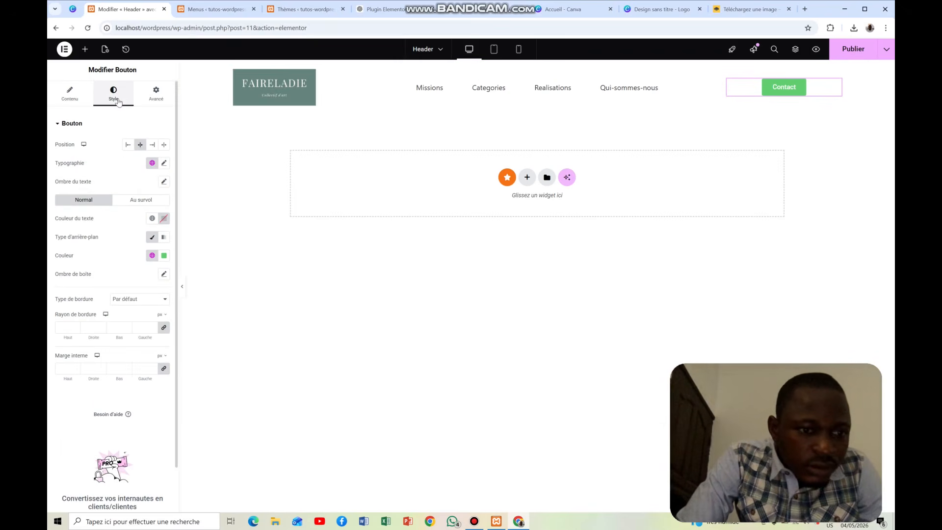
{"action": "left_click", "coordinate": [713, 81]}
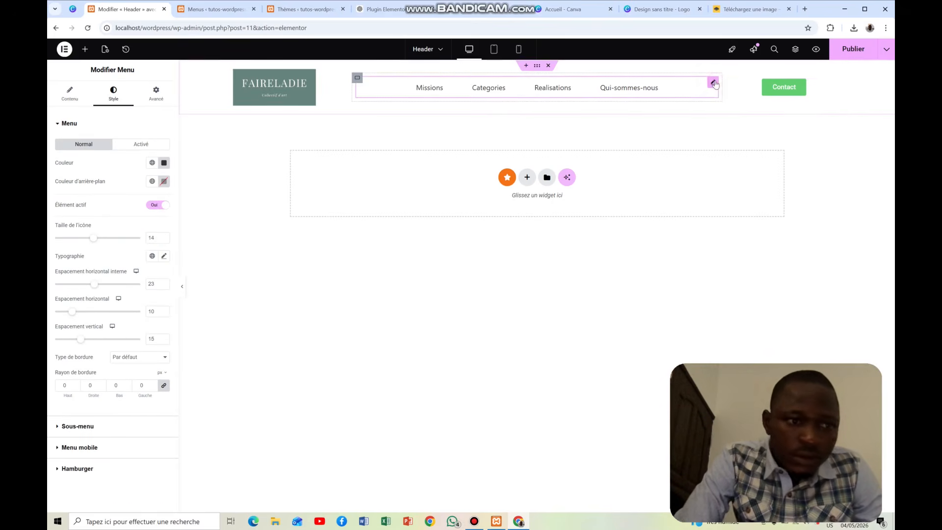
{"action": "left_click", "coordinate": [133, 146]}
{"action": "left_click", "coordinate": [151, 164]}
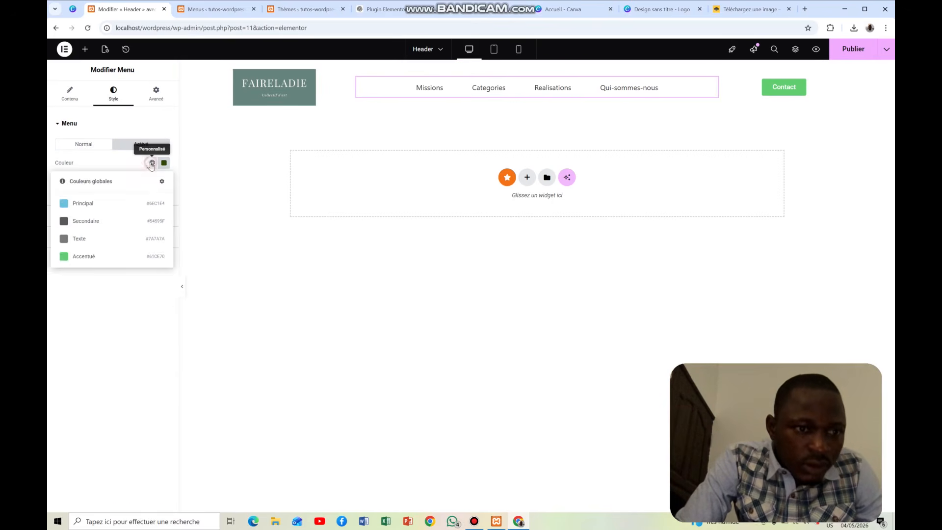
{"action": "left_click", "coordinate": [163, 164]}
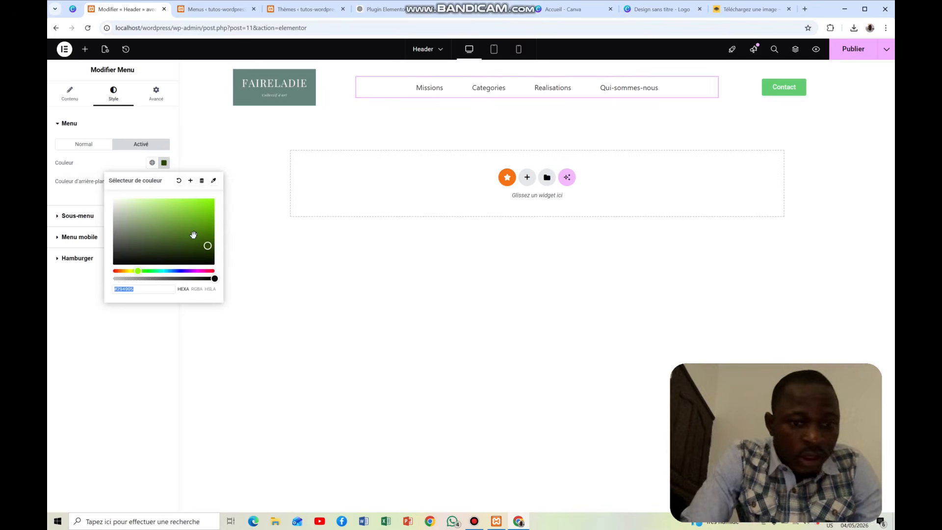
Set the Contact button's normal background colour to dark green #294905.
{"action": "left_click", "coordinate": [836, 86]}
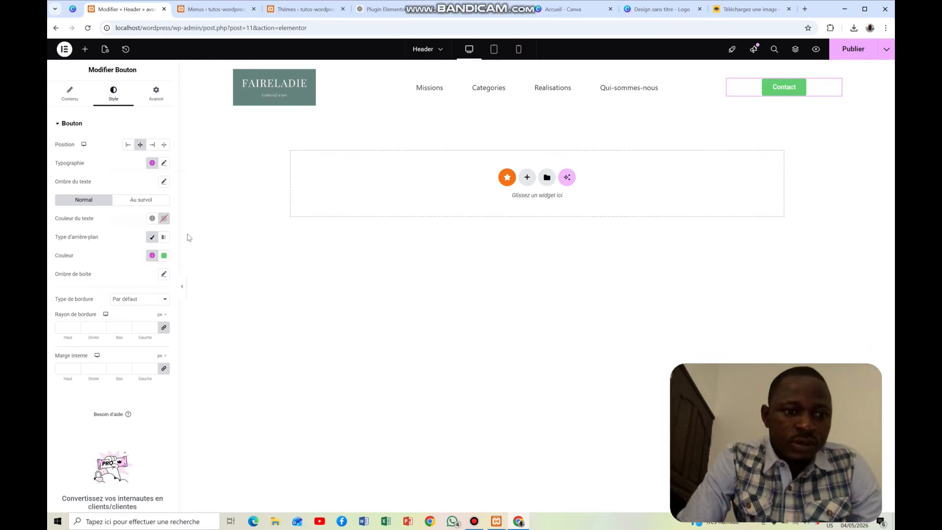
{"action": "left_click", "coordinate": [164, 255]}
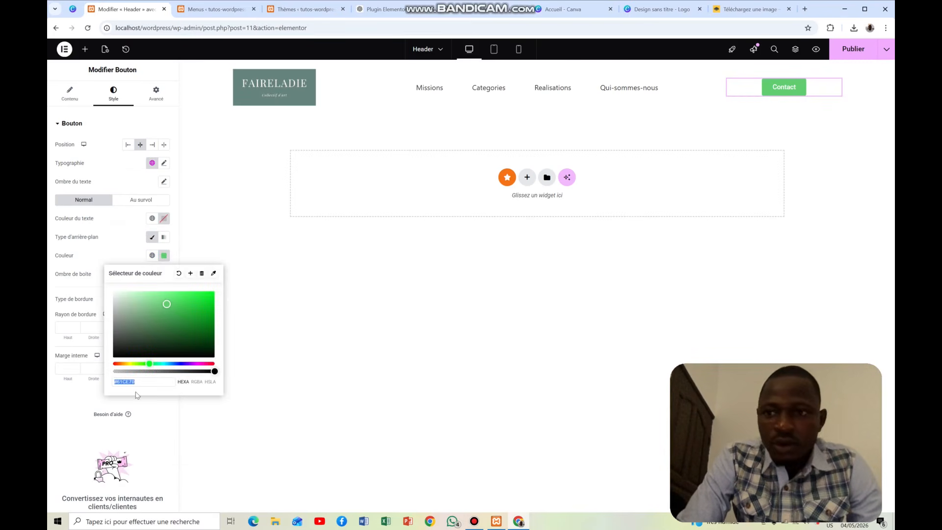
{"action": "left_click", "coordinate": [136, 382]}
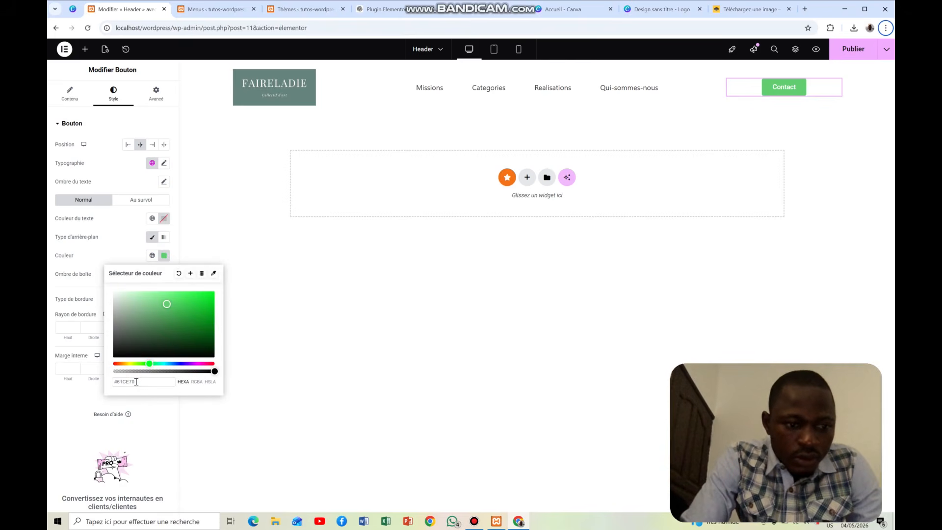
{"action": "left_click", "coordinate": [136, 381]}
{"action": "key", "text": "ctrl+a"}
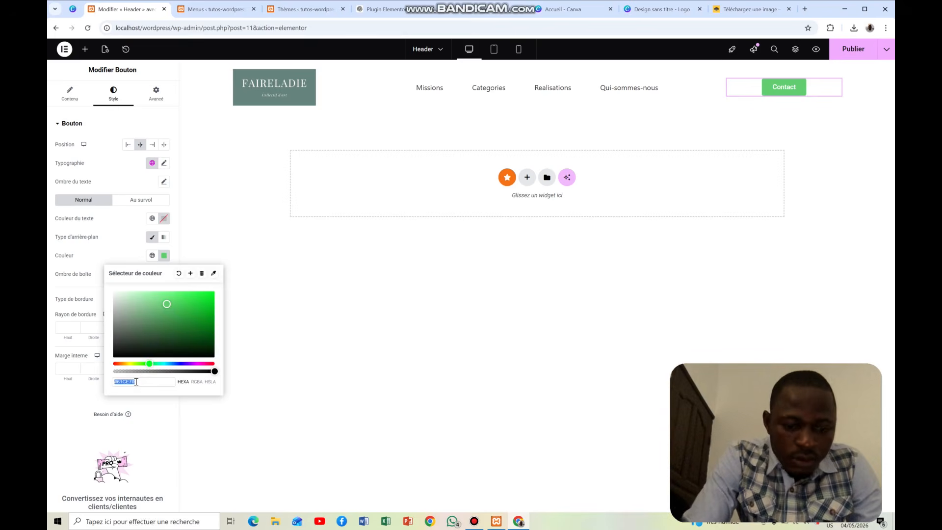
{"action": "type", "text": "#294905"}
{"action": "left_click", "coordinate": [462, 338]}
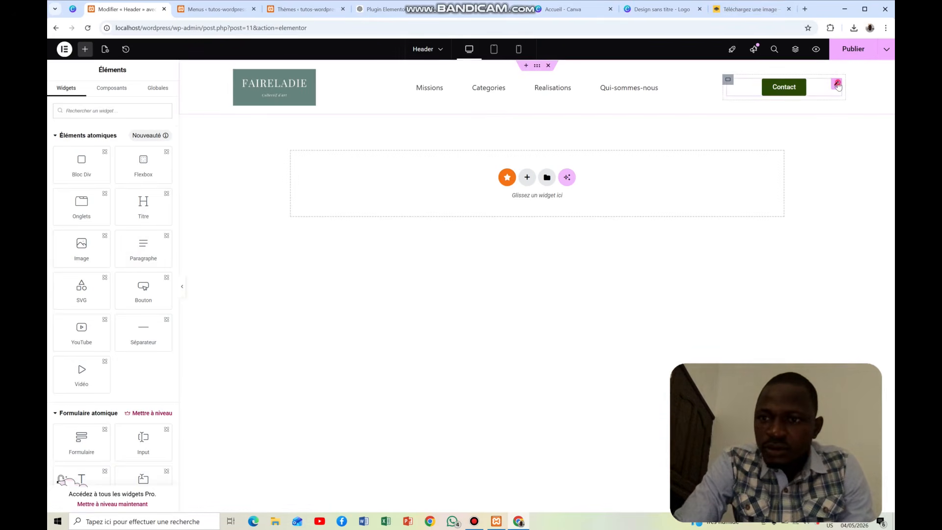
Give the Contact button a solid border, 1 px wide on all sides, in dark green #294905.
{"action": "left_click", "coordinate": [836, 84]}
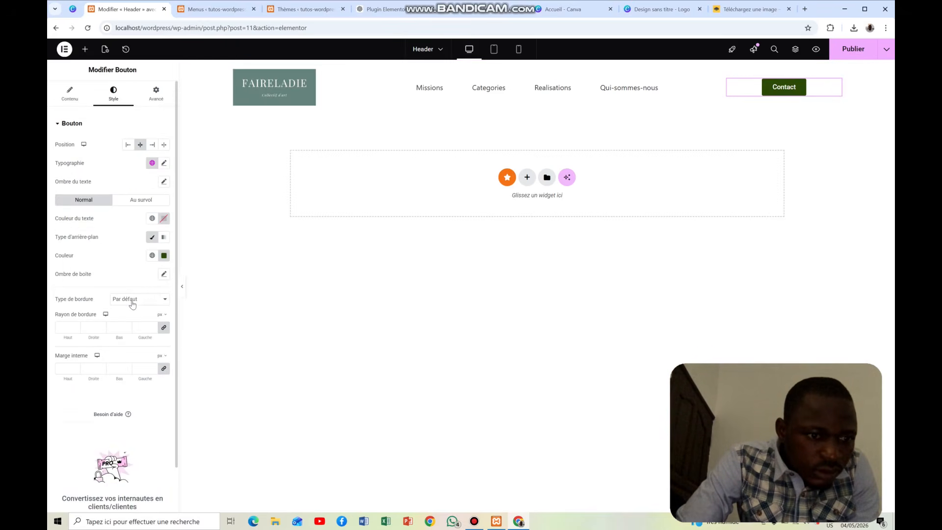
{"action": "left_click", "coordinate": [148, 201]}
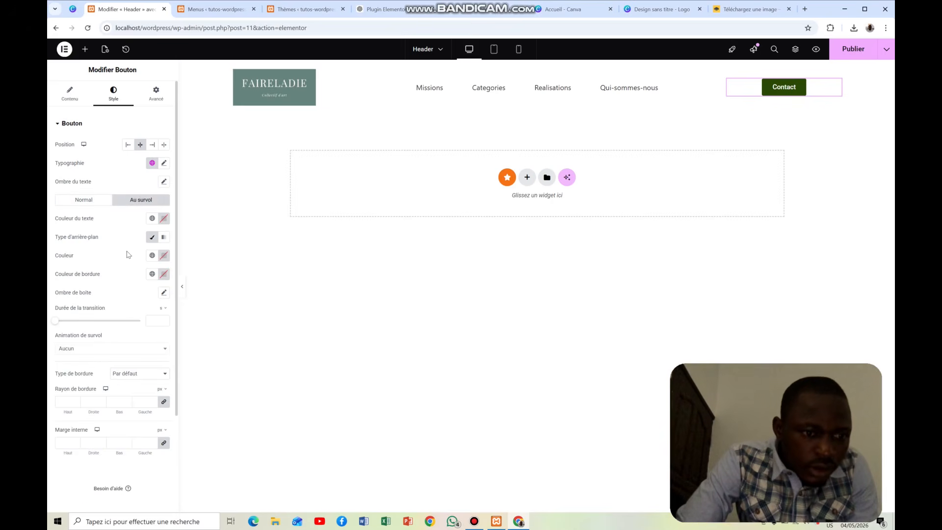
{"action": "scroll", "coordinate": [129, 255], "scroll_direction": "down", "scroll_amount": 3}
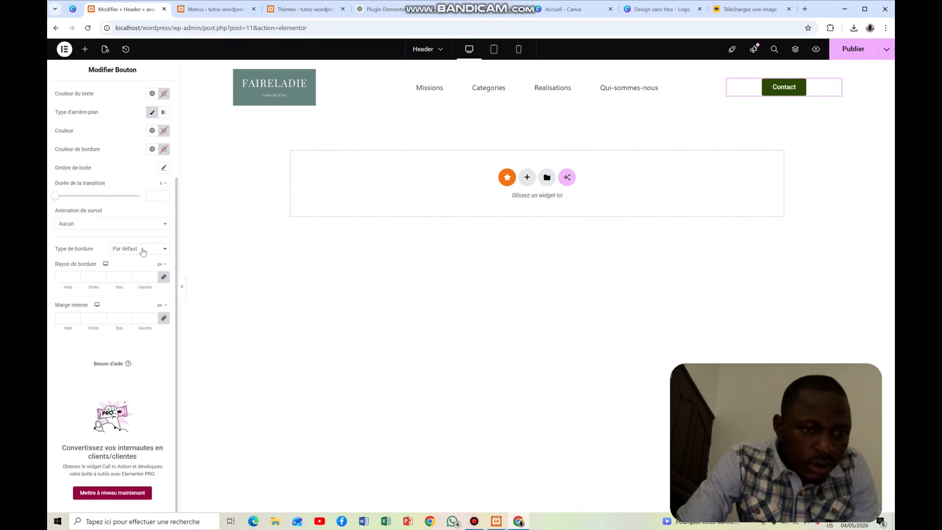
{"action": "left_click", "coordinate": [143, 252]}
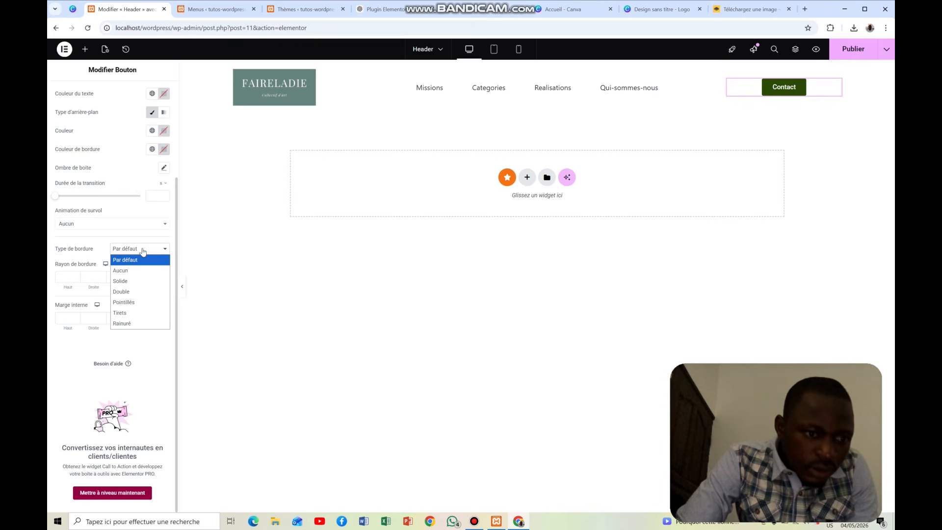
{"action": "left_click", "coordinate": [134, 280]}
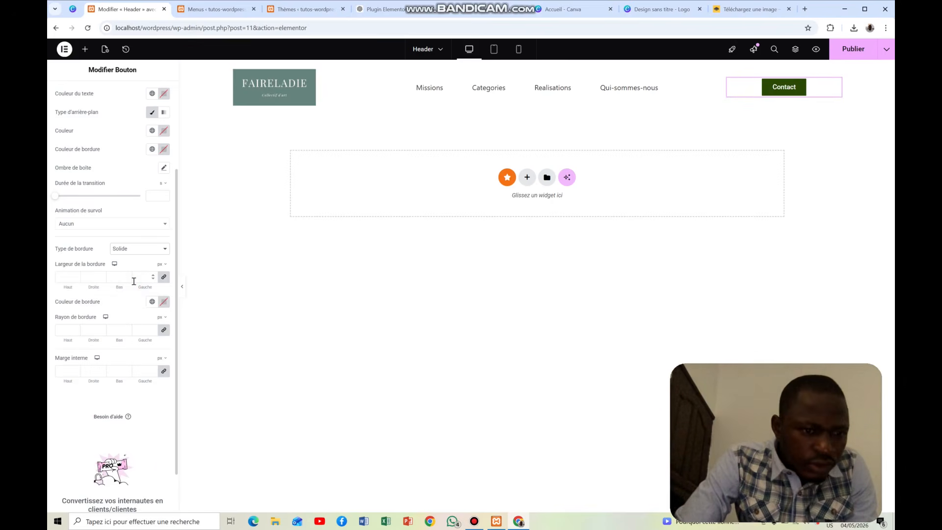
{"action": "left_click", "coordinate": [113, 277]}
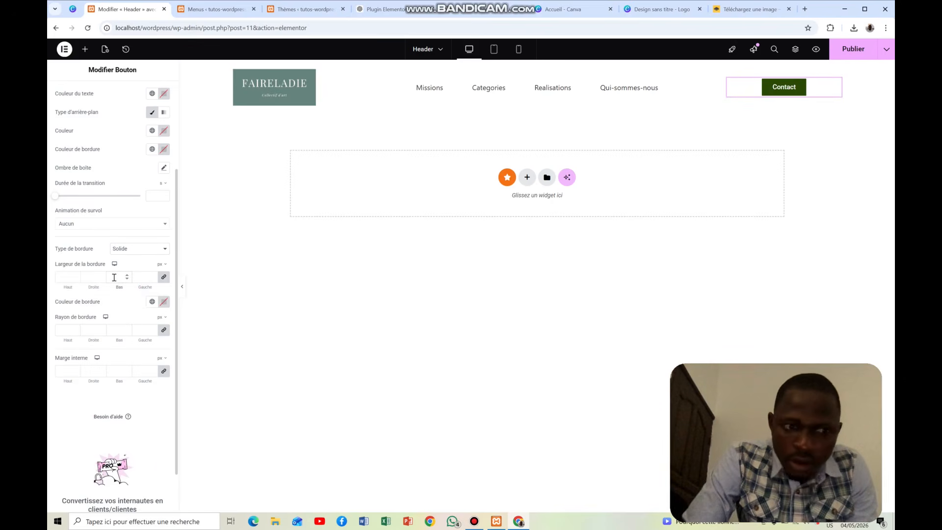
{"action": "type", "text": "1"}
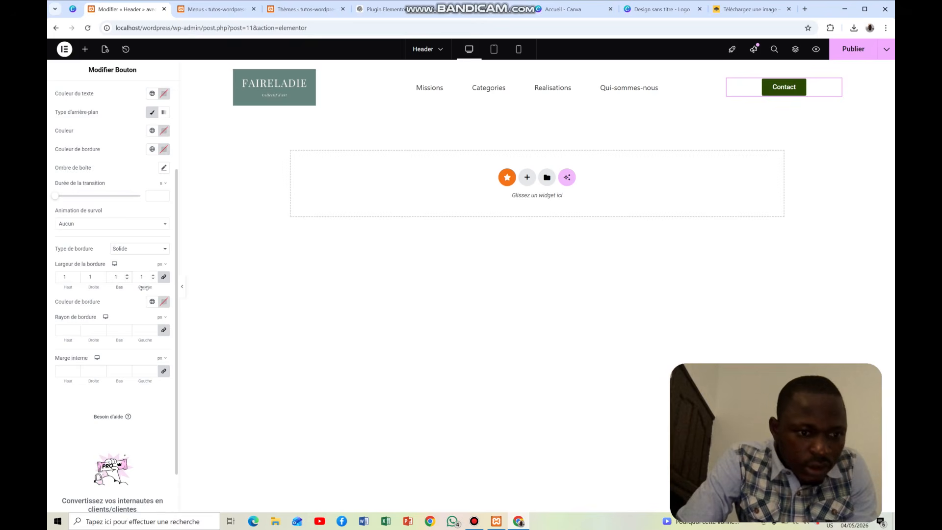
{"action": "left_click", "coordinate": [164, 301]}
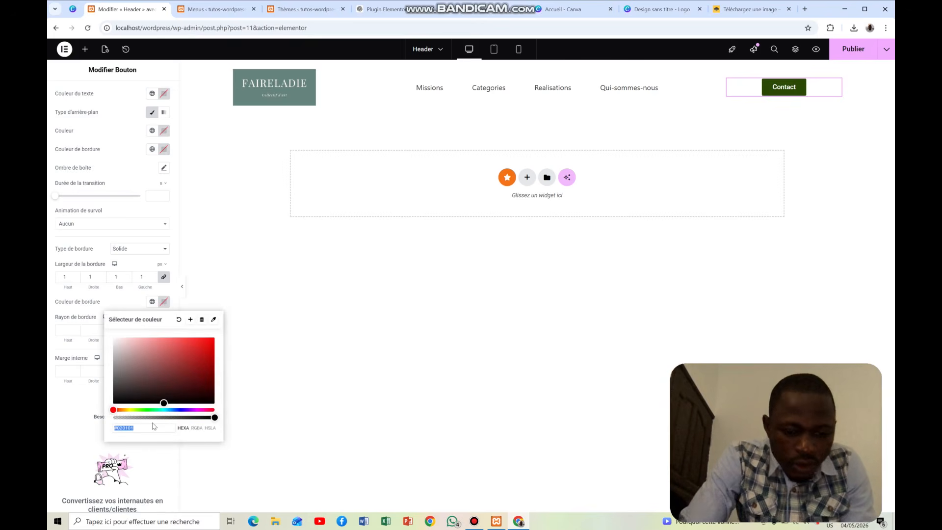
{"action": "type", "text": "#294905"}
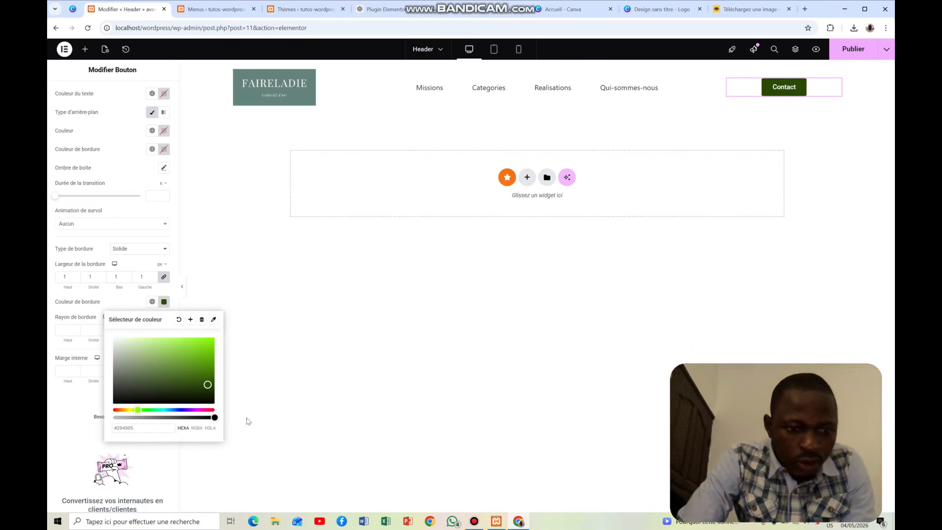
{"action": "left_click", "coordinate": [270, 417]}
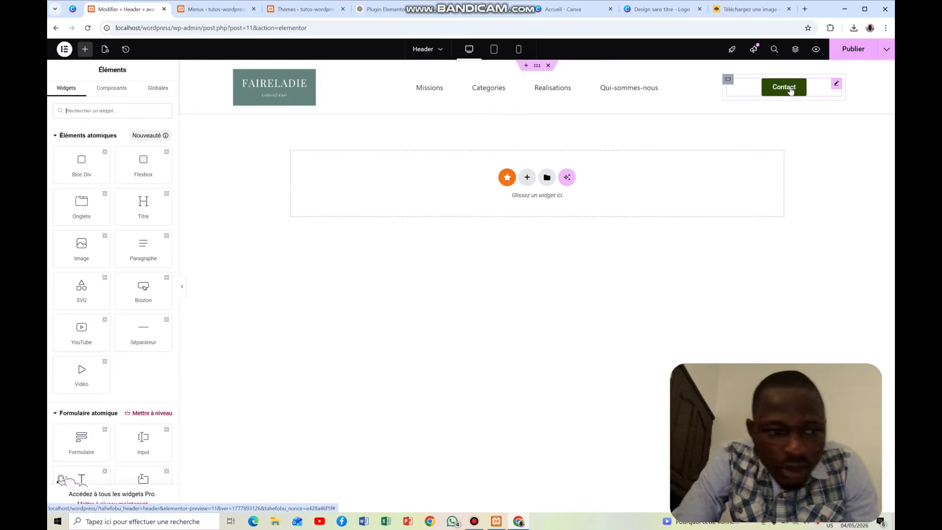
{"action": "scroll", "coordinate": [133, 350], "scroll_direction": "down", "scroll_amount": 10}
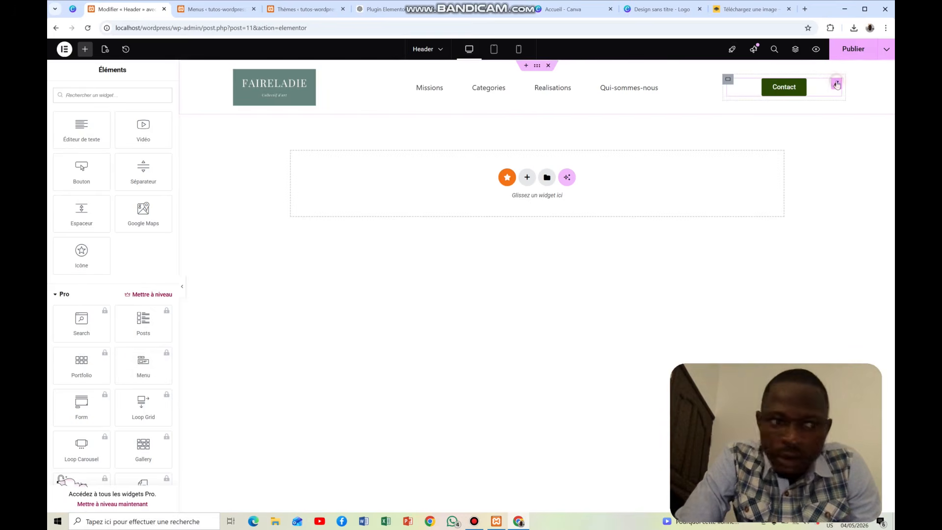
{"action": "left_click", "coordinate": [838, 82]}
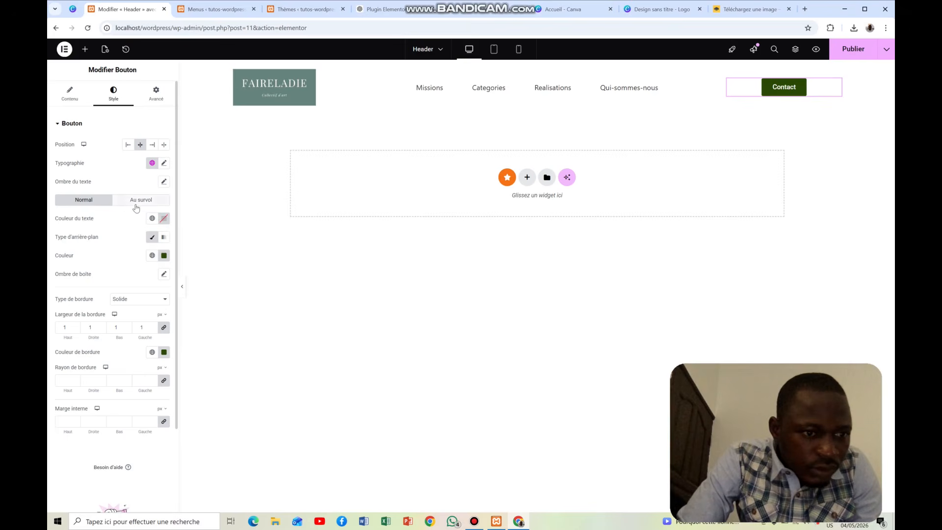
{"action": "left_click", "coordinate": [151, 238]}
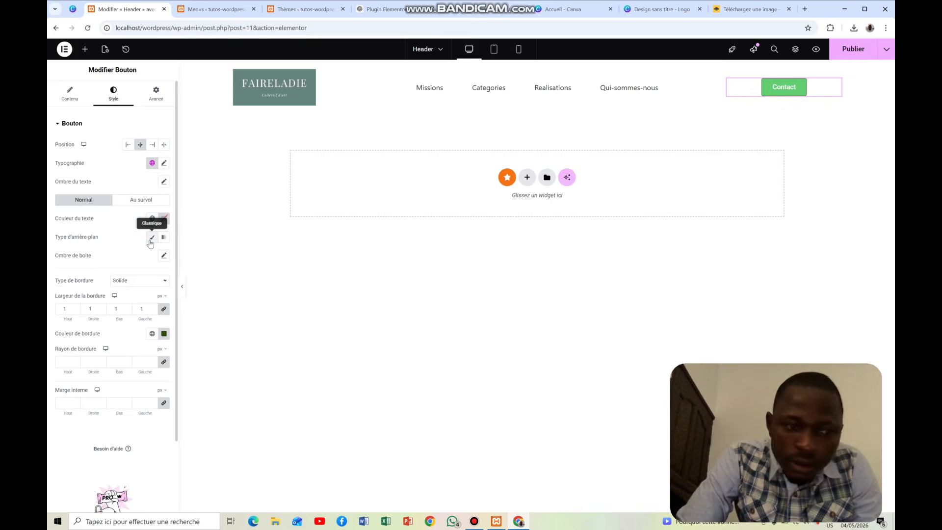
{"action": "left_click", "coordinate": [151, 238]}
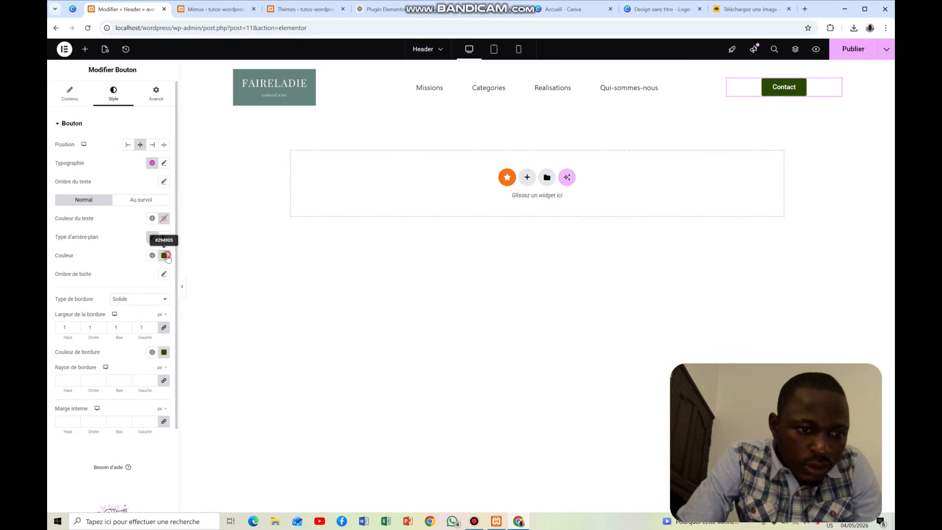
{"action": "left_click", "coordinate": [164, 256]}
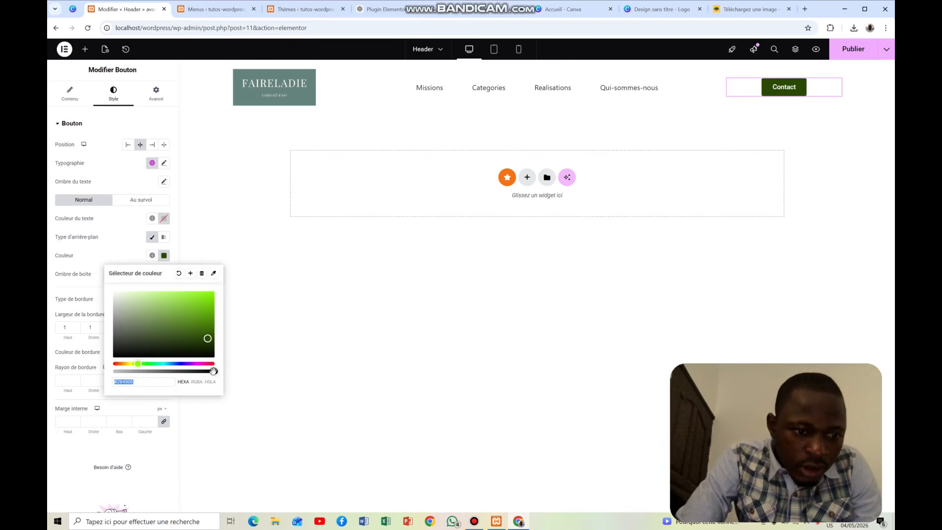
{"action": "left_click_drag", "start_coordinate": [214, 371], "coordinate": [107, 378]}
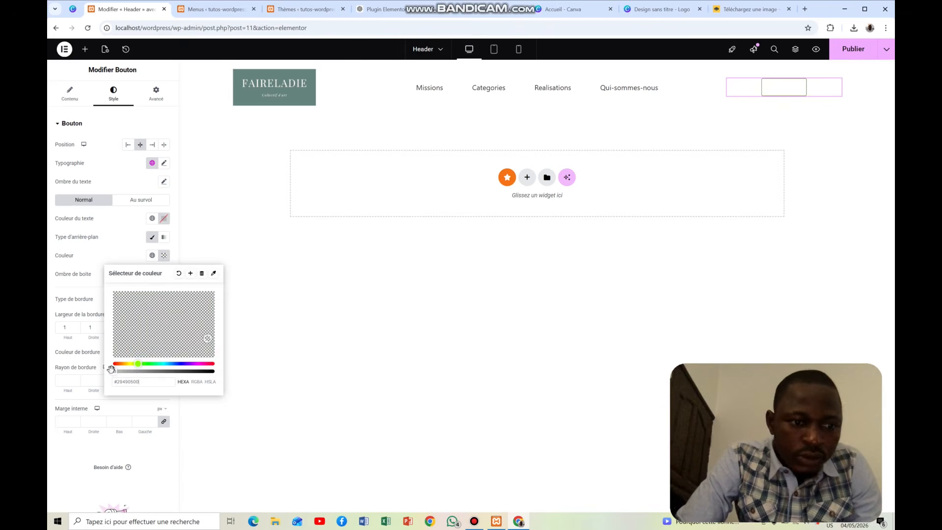
{"action": "left_click_drag", "start_coordinate": [110, 371], "coordinate": [248, 370]}
{"action": "left_click", "coordinate": [249, 371]}
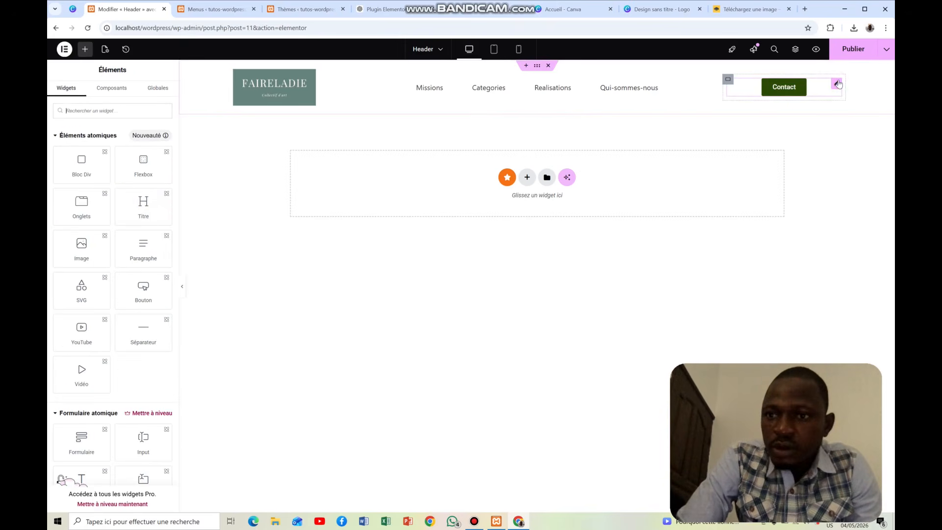
For the Contact button's hover state, deselect the classic background type and make the border colour fully transparent.
{"action": "left_click", "coordinate": [838, 84]}
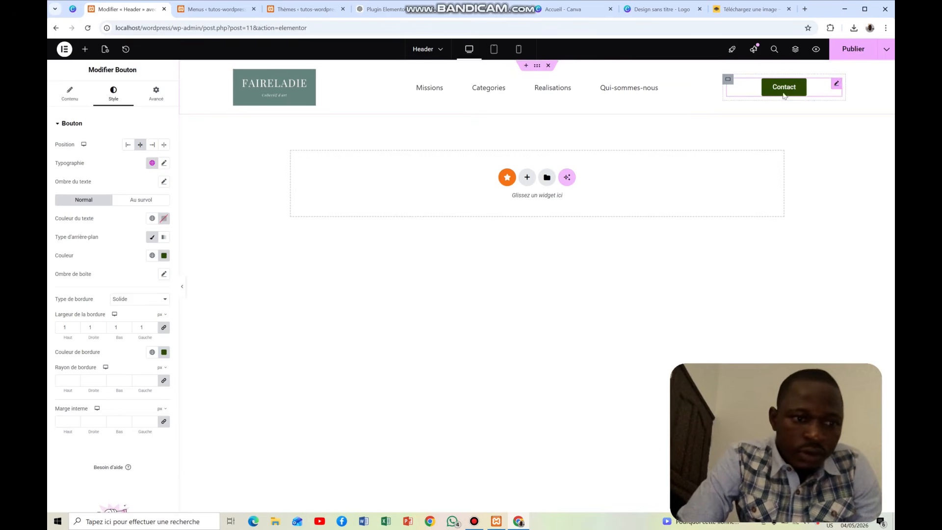
{"action": "left_click", "coordinate": [143, 201]}
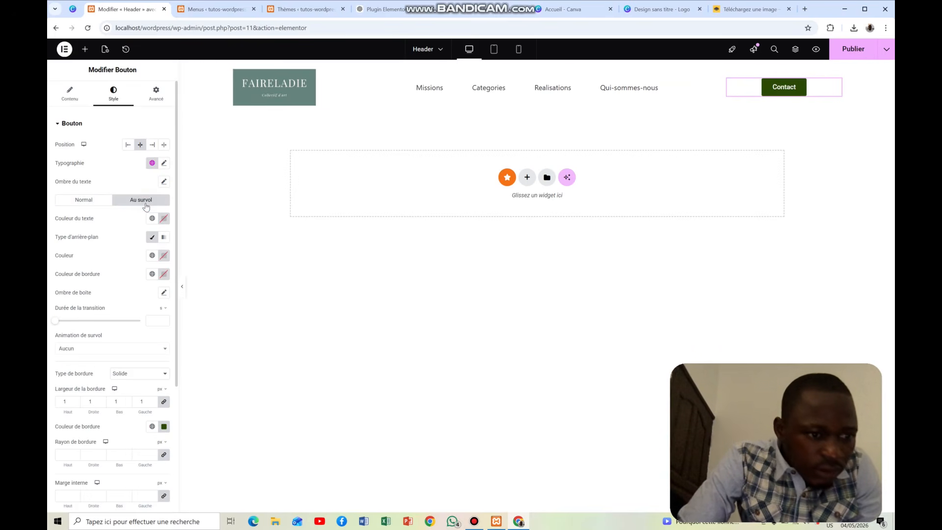
{"action": "left_click", "coordinate": [152, 239]}
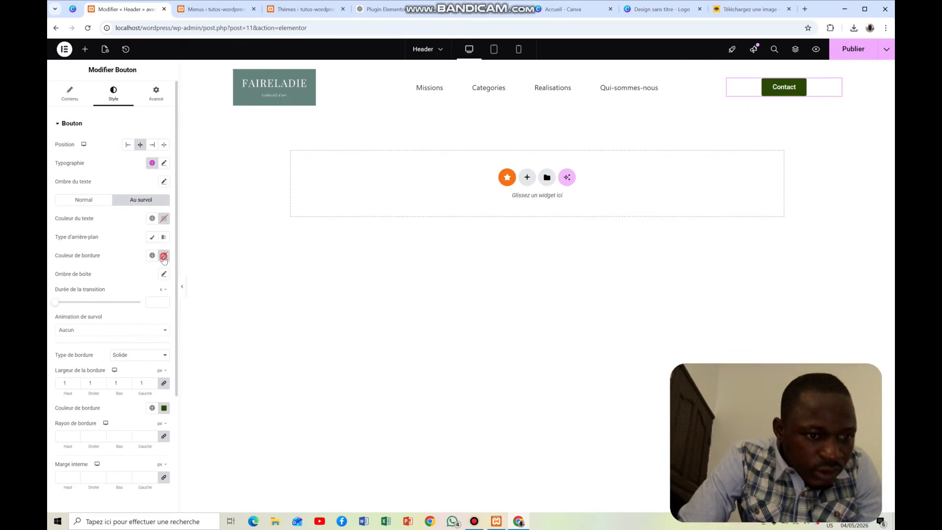
{"action": "left_click", "coordinate": [163, 256]}
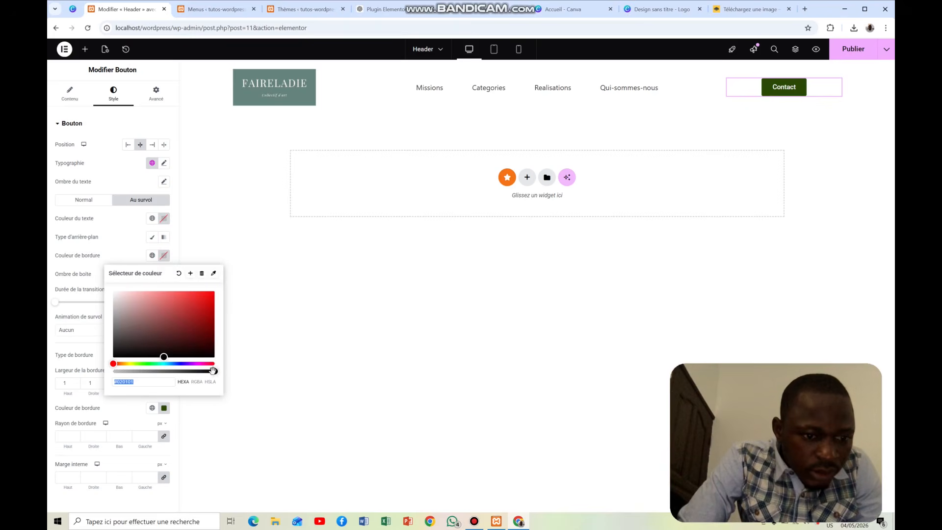
{"action": "left_click_drag", "start_coordinate": [212, 371], "coordinate": [113, 371]}
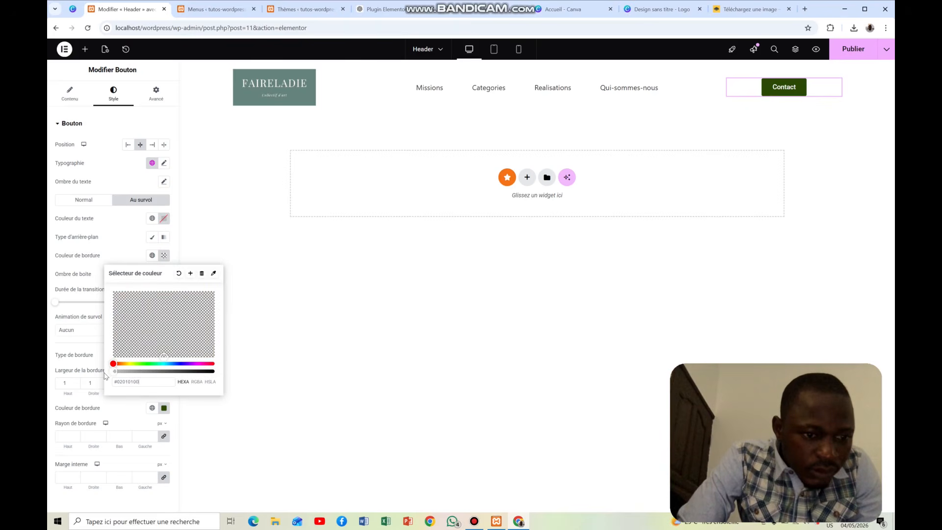
{"action": "left_click", "coordinate": [307, 334]}
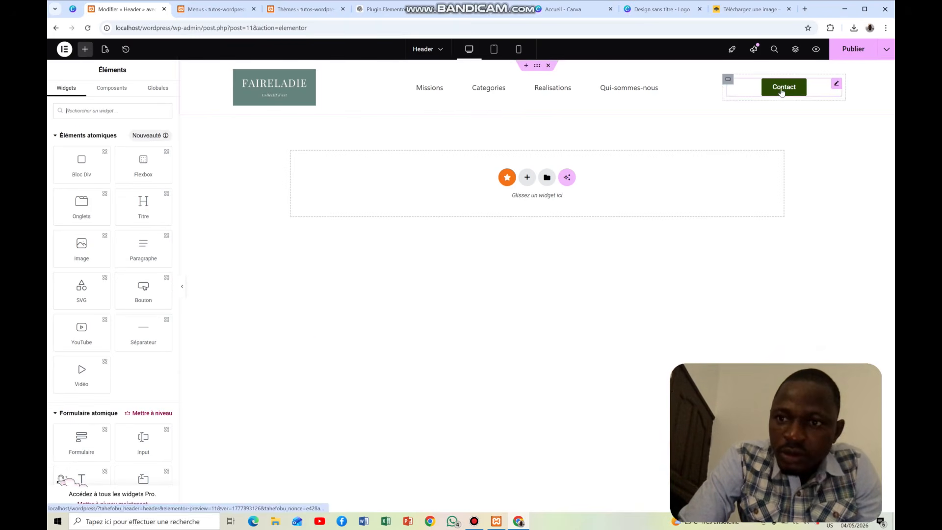
Make the Contact button's hover border colour fully opaque in near-black #020101.
{"action": "left_click", "coordinate": [837, 84]}
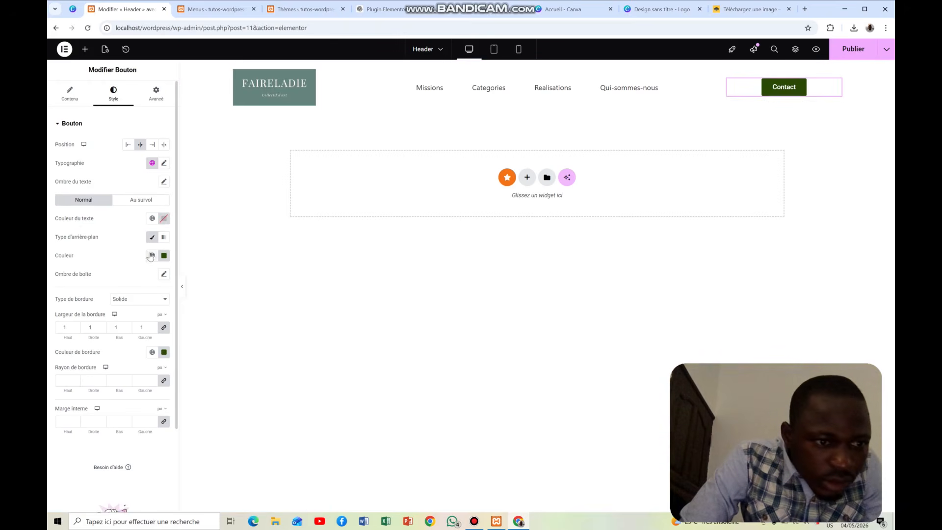
{"action": "left_click", "coordinate": [141, 201]}
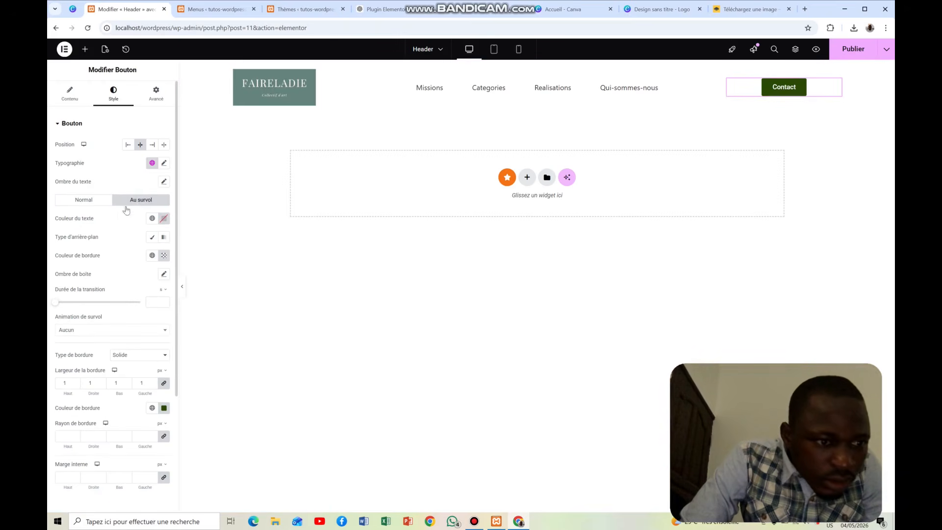
{"action": "left_click", "coordinate": [165, 255]}
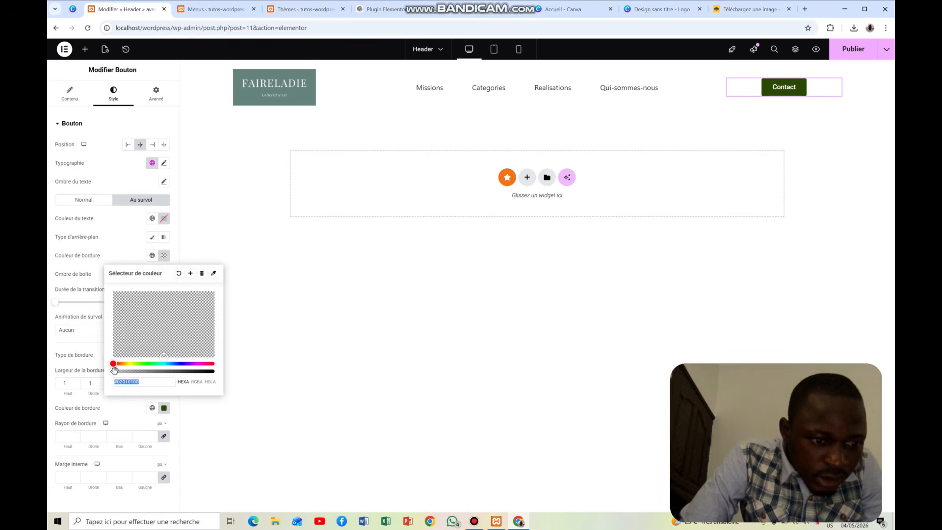
{"action": "left_click_drag", "start_coordinate": [114, 371], "coordinate": [237, 370]}
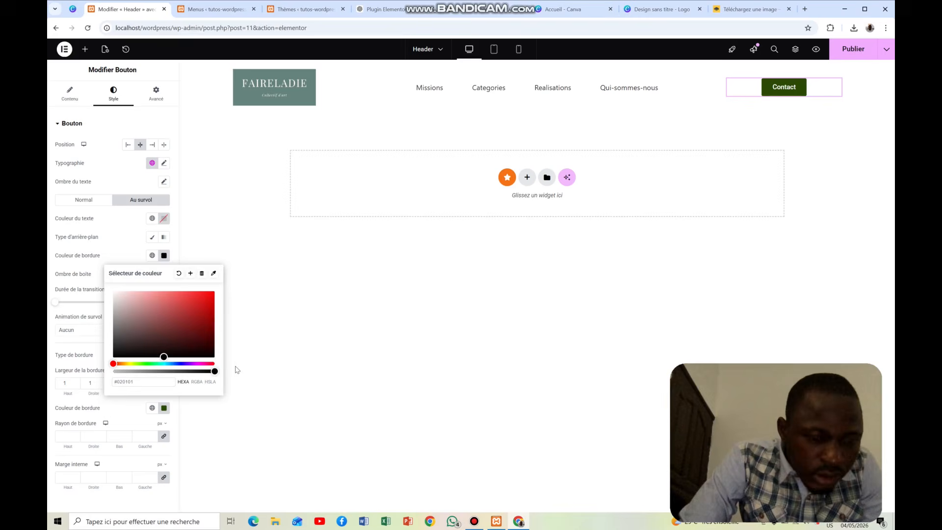
{"action": "left_click", "coordinate": [241, 326]}
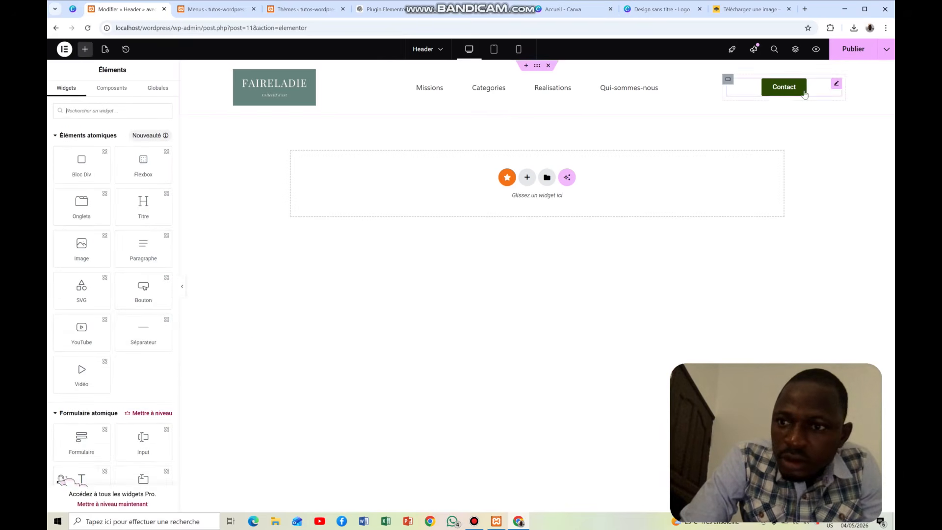
Give the Contact button's hover state a classic background with the fully transparent colour #02010100.
{"action": "left_click", "coordinate": [836, 83]}
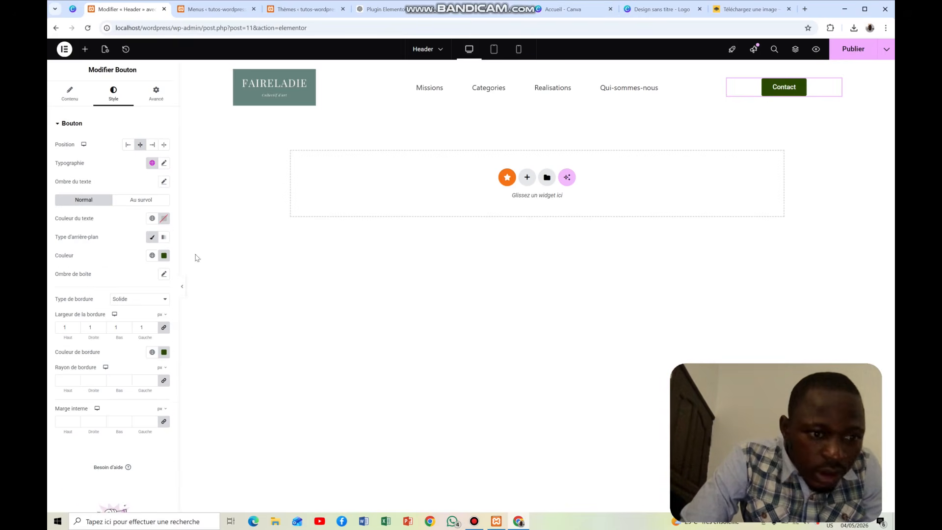
{"action": "left_click", "coordinate": [152, 238]}
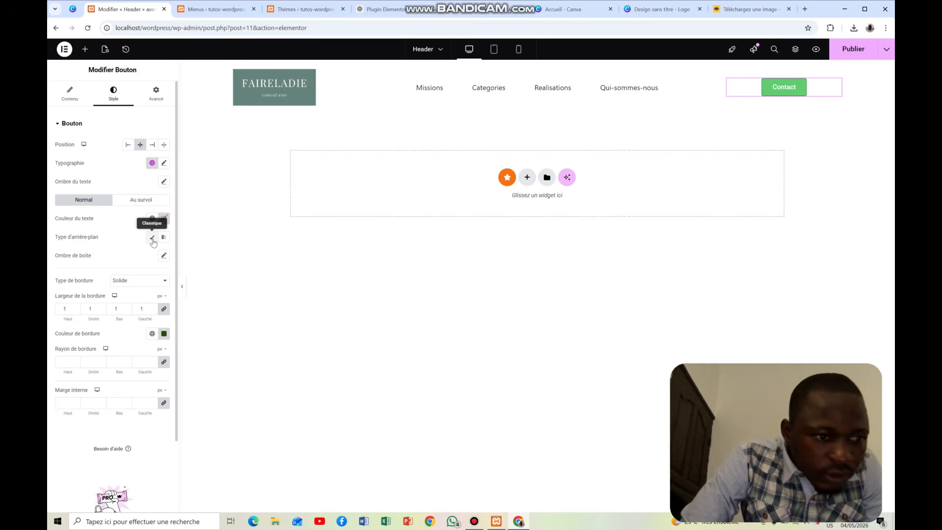
{"action": "left_click", "coordinate": [153, 238]}
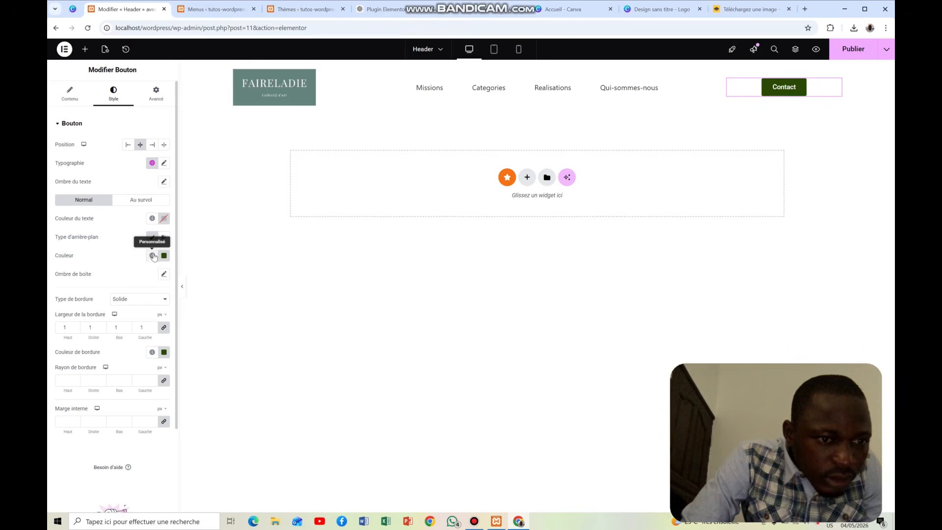
{"action": "left_click", "coordinate": [154, 202]}
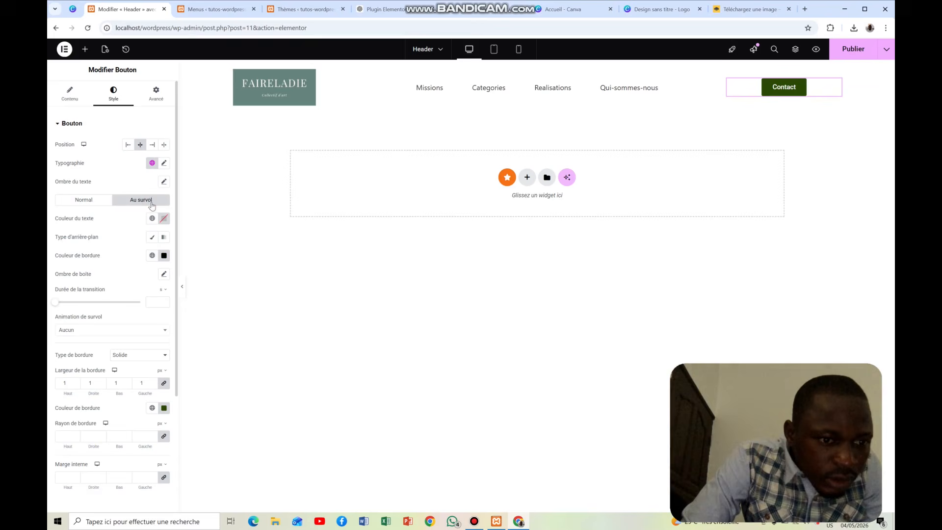
{"action": "left_click", "coordinate": [153, 238]}
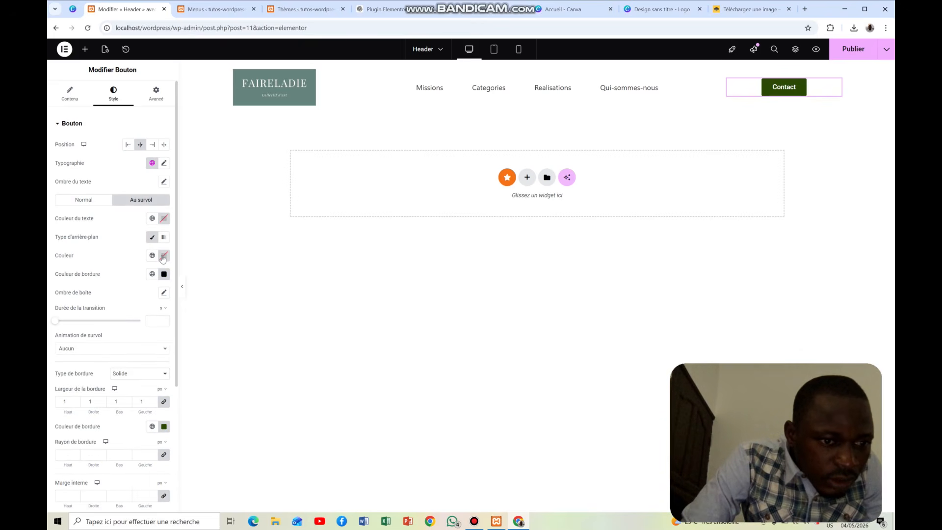
{"action": "left_click", "coordinate": [163, 257]}
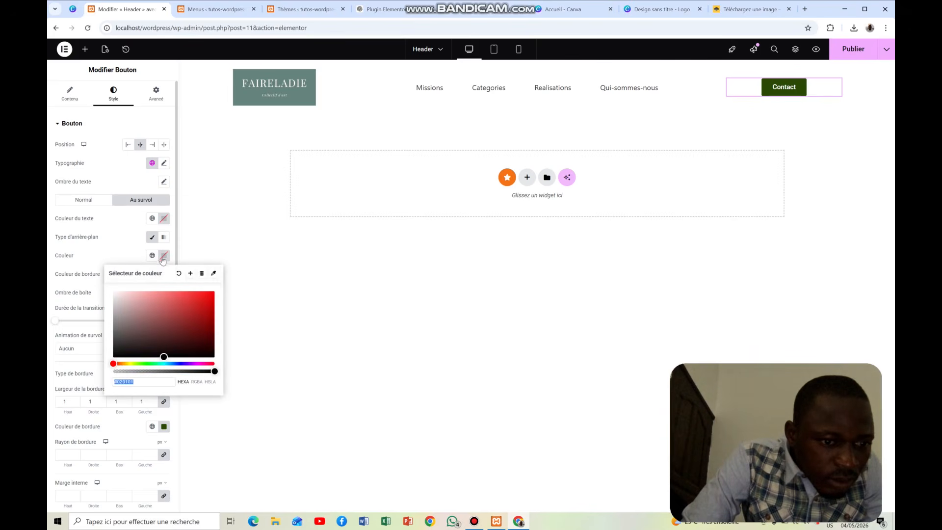
{"action": "left_click", "coordinate": [133, 375]}
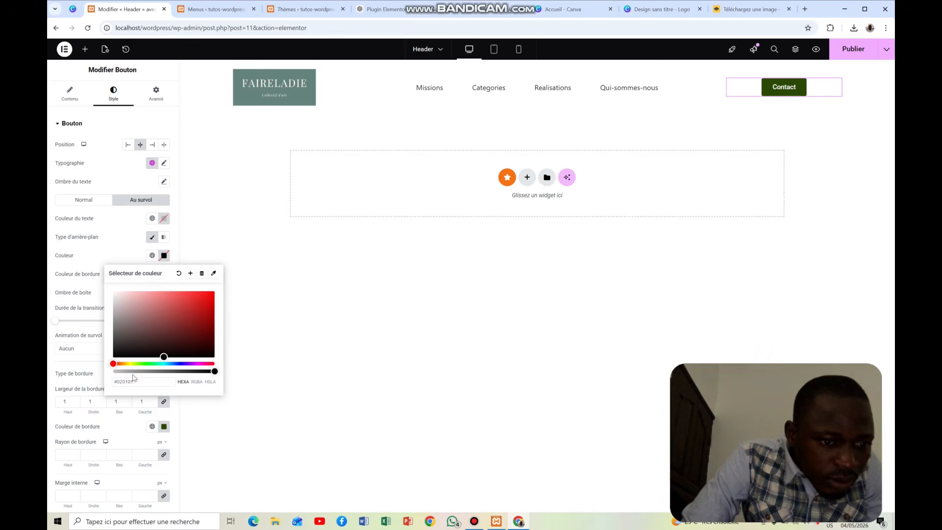
{"action": "left_click_drag", "start_coordinate": [126, 371], "coordinate": [115, 371]}
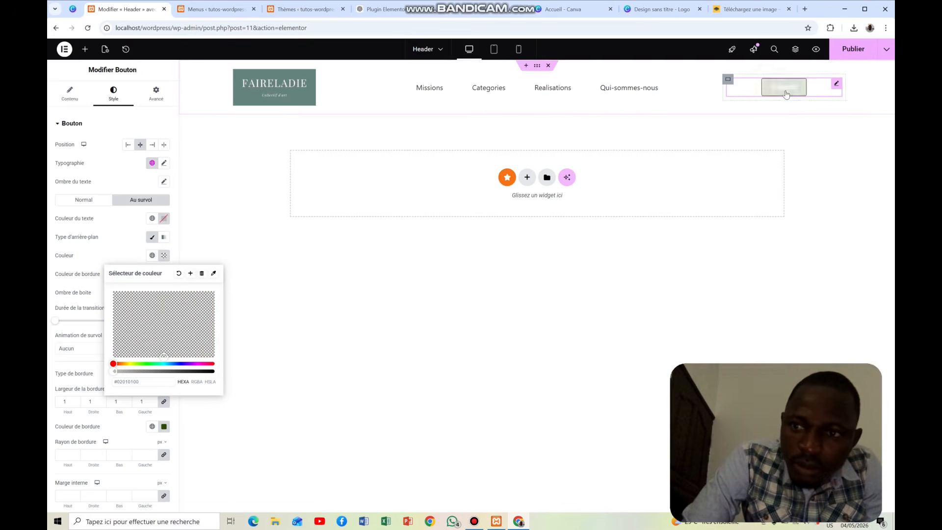
{"action": "left_click", "coordinate": [232, 293]}
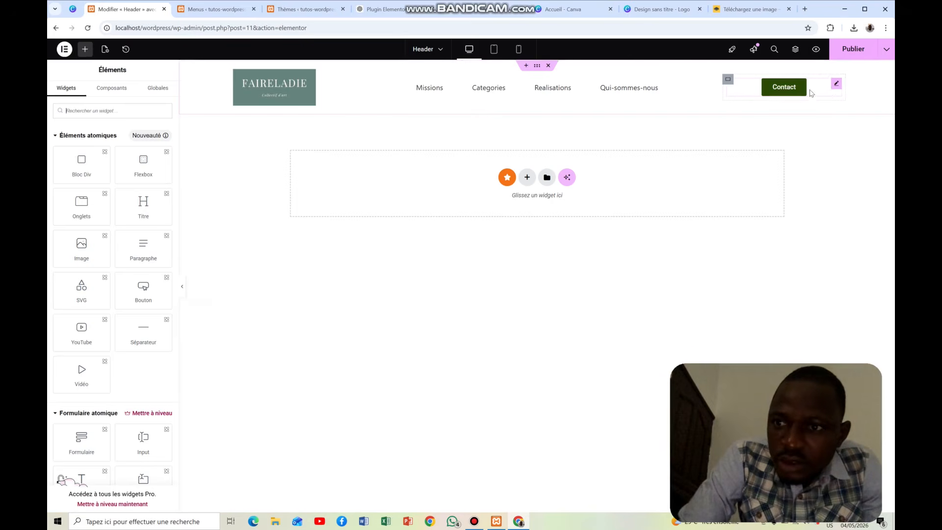
Try dark green #294905 as the Contact button's normal text colour and undo the change.
{"action": "left_click", "coordinate": [835, 84]}
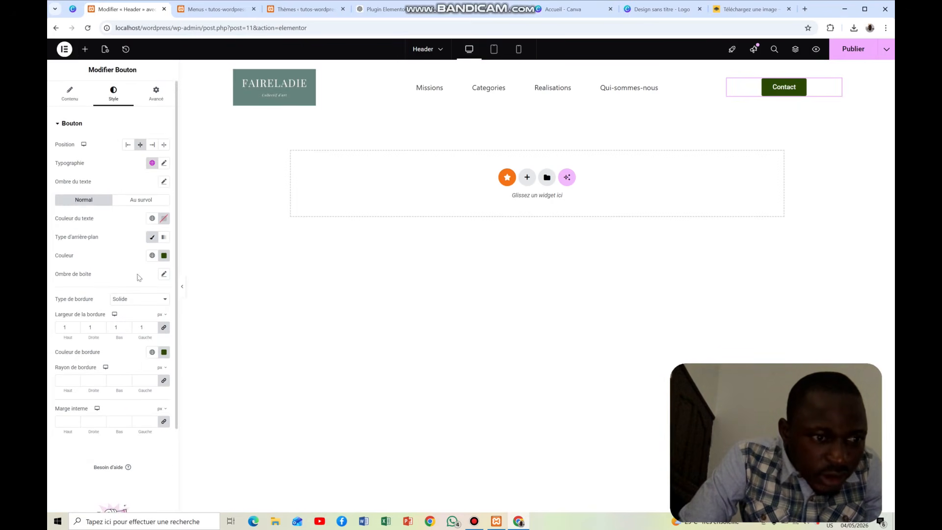
{"action": "left_click", "coordinate": [163, 218]}
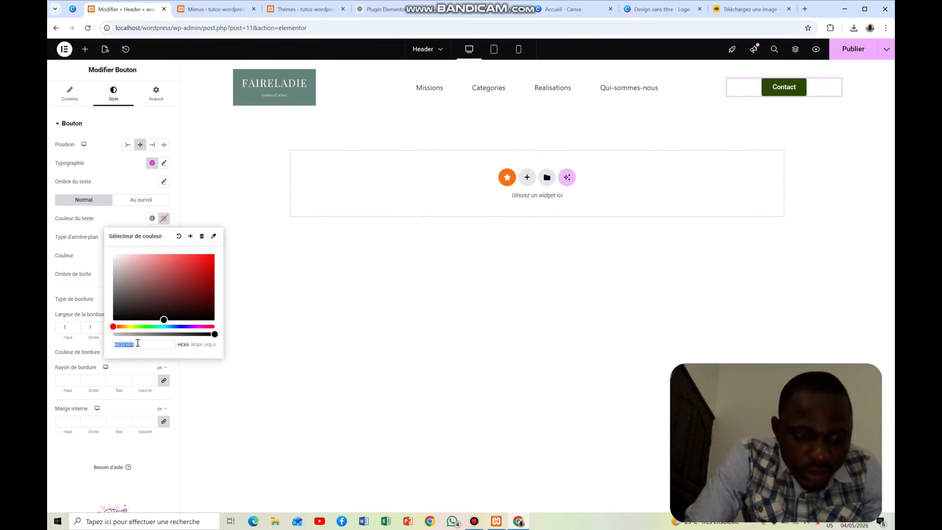
{"action": "type", "text": "#294905"}
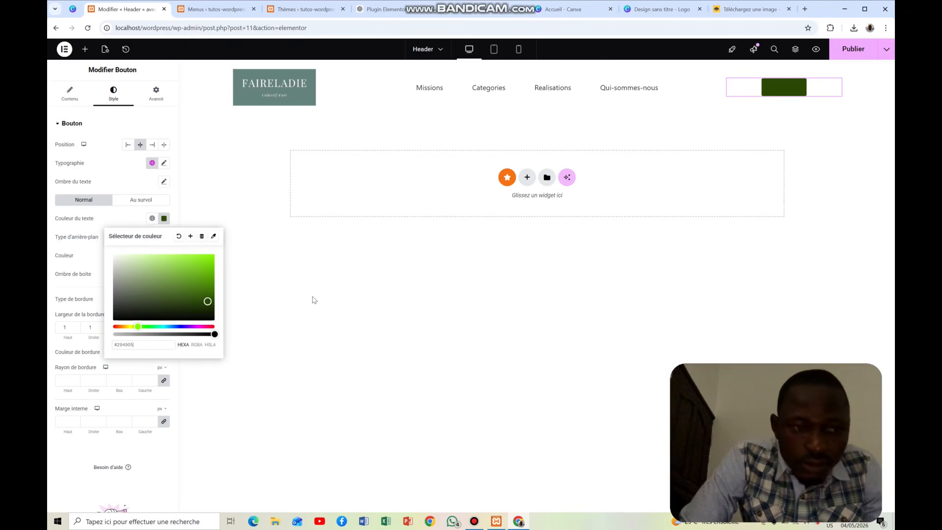
{"action": "key", "text": "ctrl+z"}
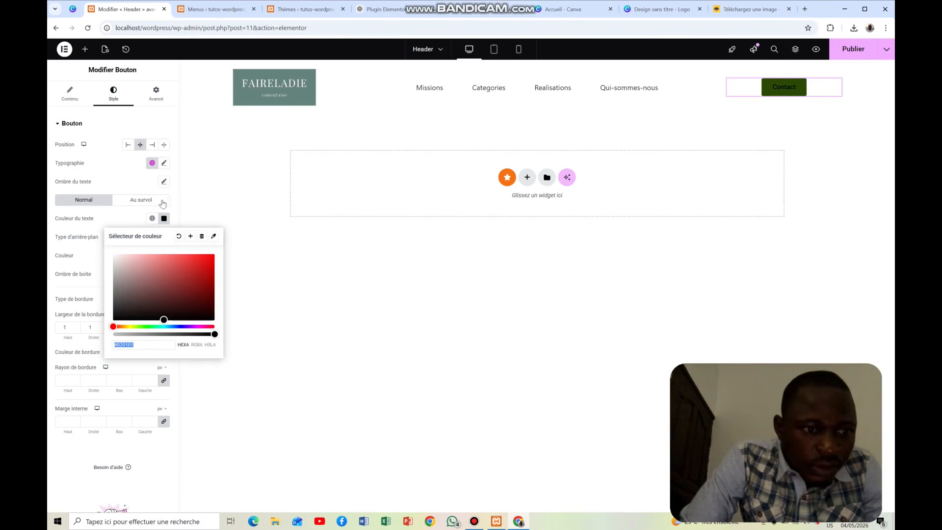
Set the Contact button's hover text colour to #294905.
{"action": "left_click", "coordinate": [162, 201]}
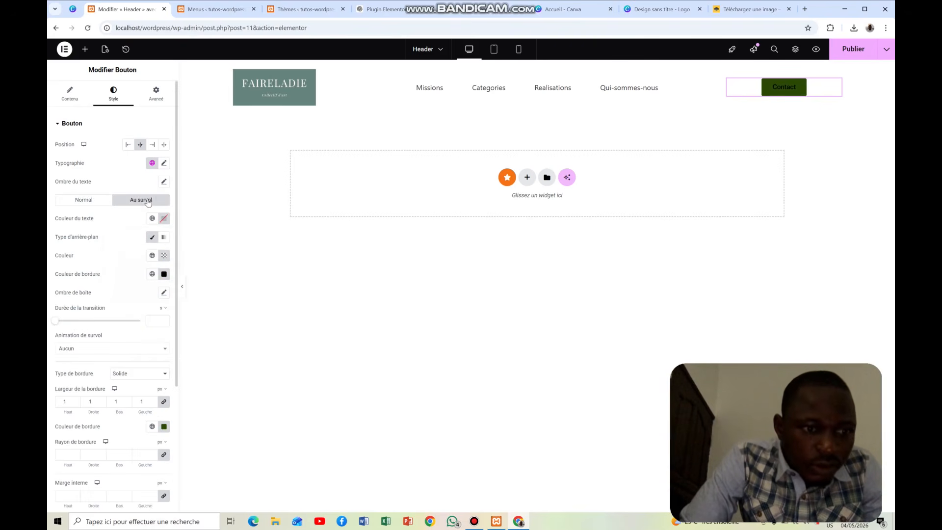
{"action": "left_click", "coordinate": [163, 218]}
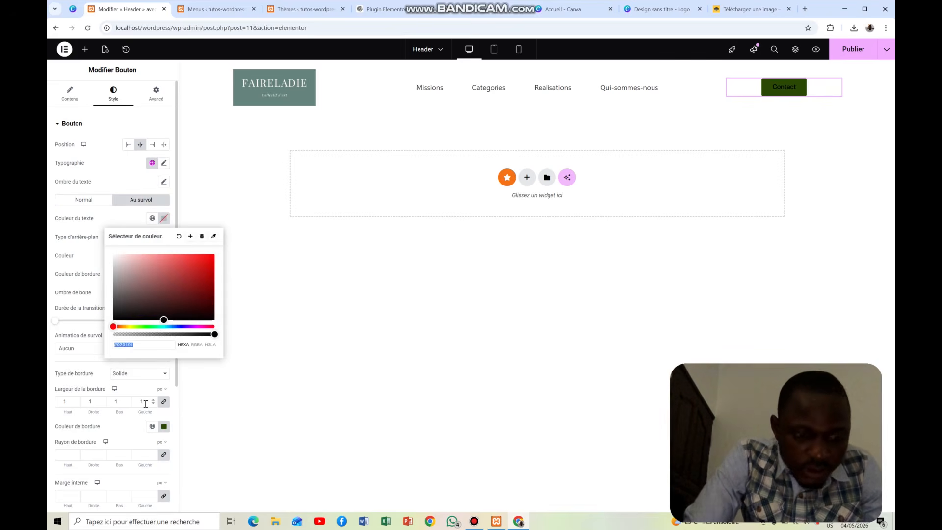
{"action": "type", "text": "#294905"}
{"action": "left_click", "coordinate": [300, 404]}
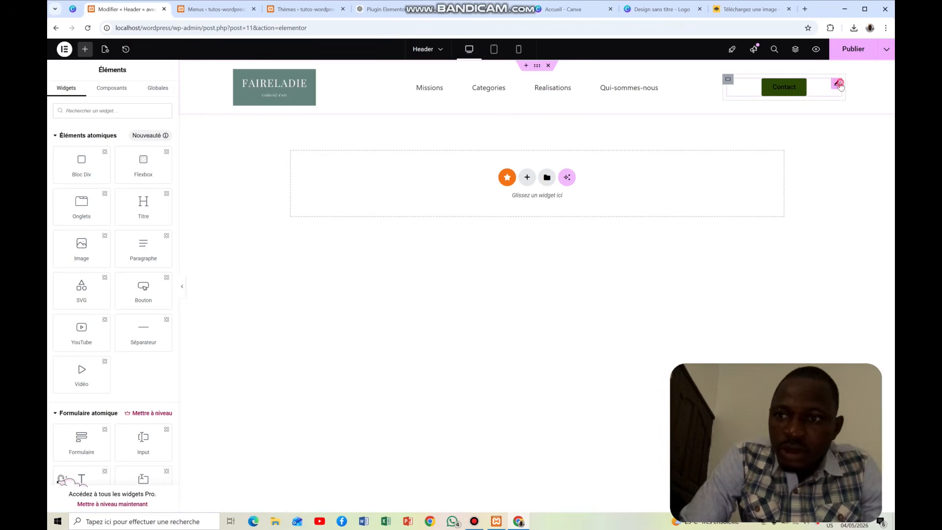
Set the Contact button's normal text colour to white (#fff).
{"action": "left_click", "coordinate": [839, 84]}
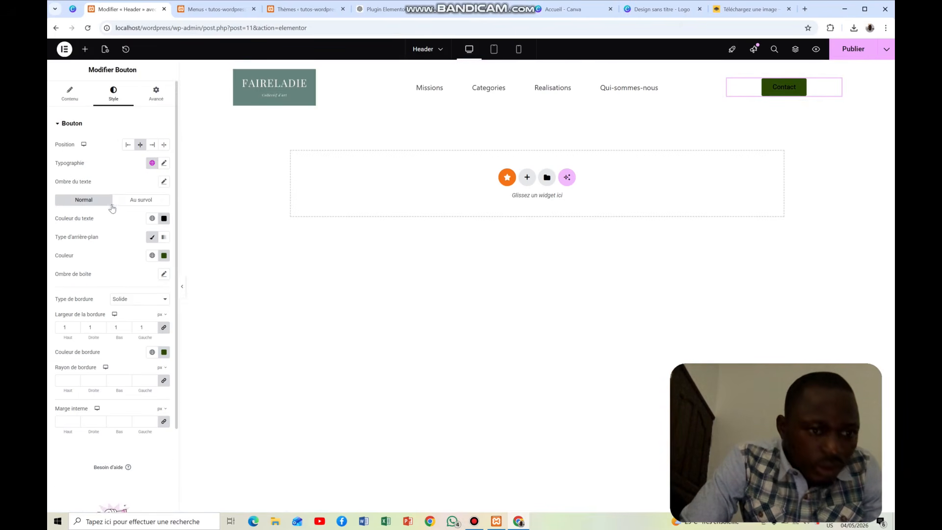
{"action": "left_click", "coordinate": [164, 218]}
{"action": "triple_click", "coordinate": [127, 345]}
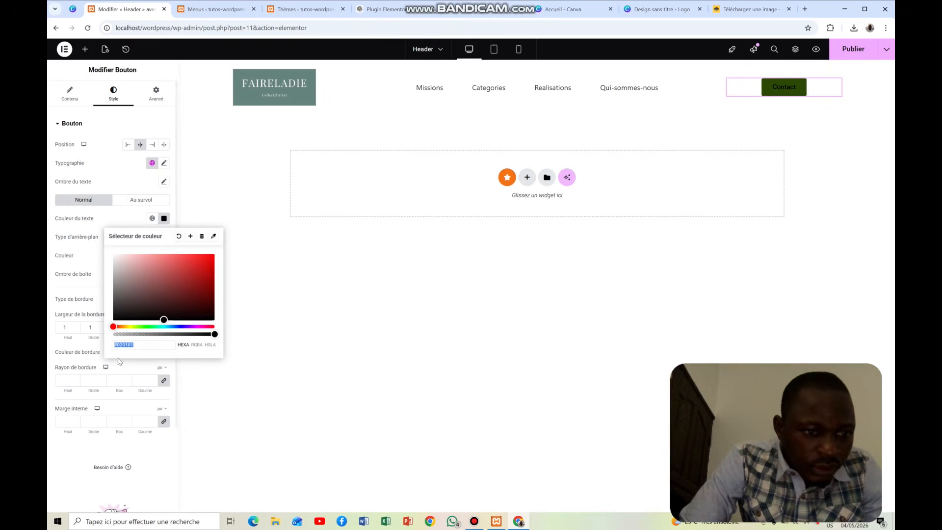
{"action": "type", "text": "#fff"}
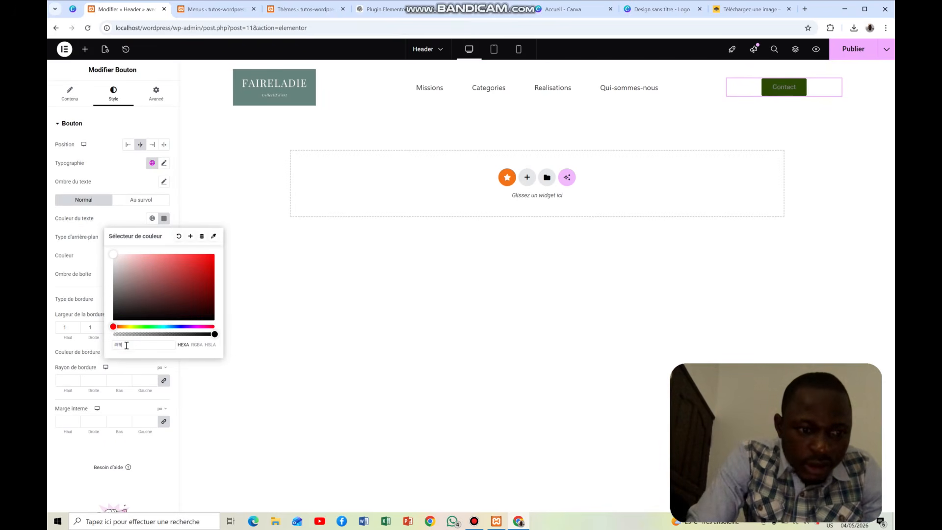
{"action": "left_click", "coordinate": [235, 375]}
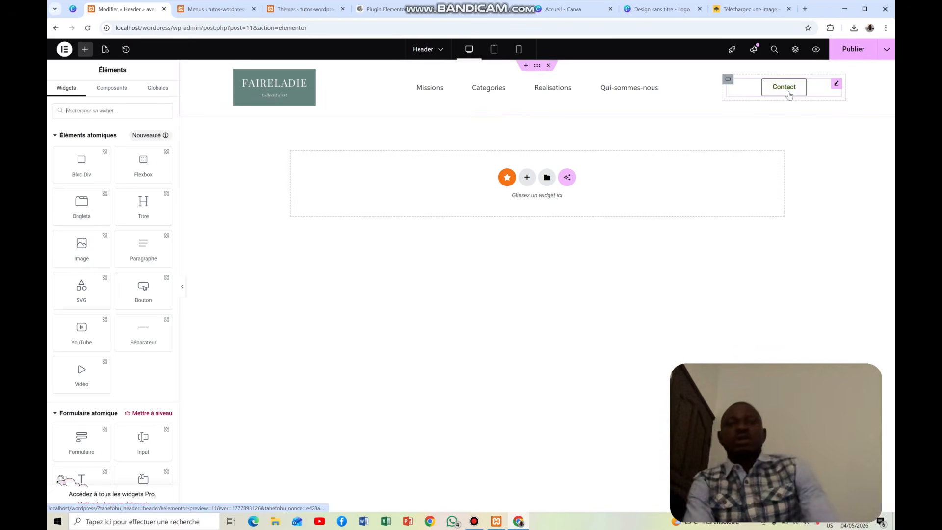
Publish the header template and open its preview.
{"action": "left_click", "coordinate": [854, 51]}
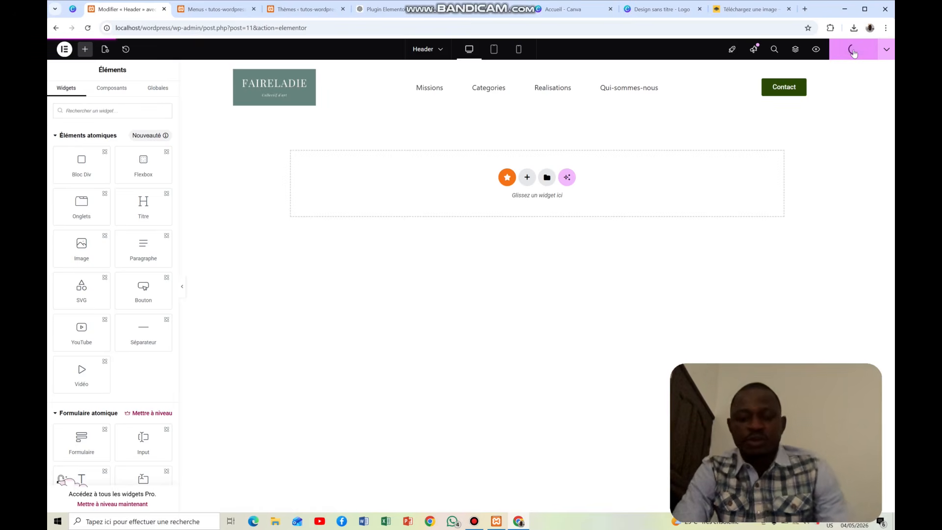
{"action": "left_click", "coordinate": [817, 52]}
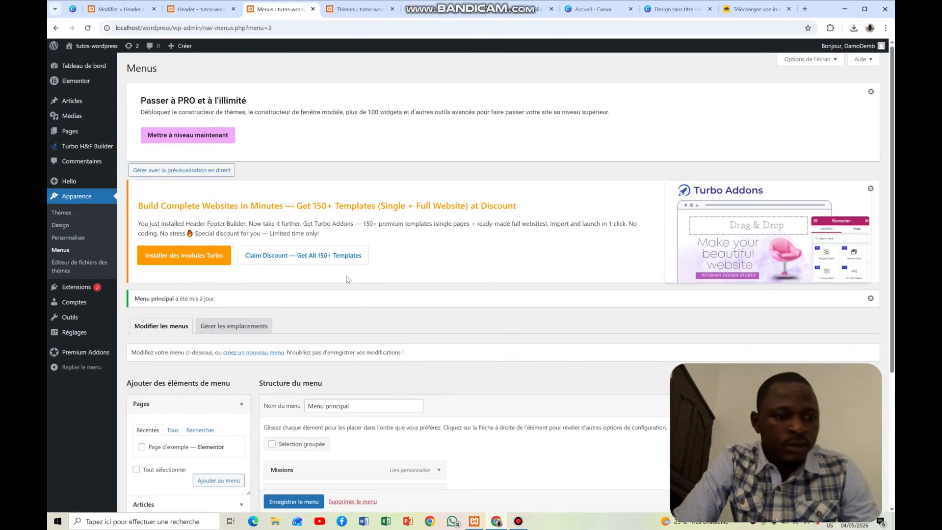
Create a new Turbo H&F Builder footer template named Footer with the display condition "Dans tout le site".
{"action": "mouse_move", "coordinate": [93, 153]}
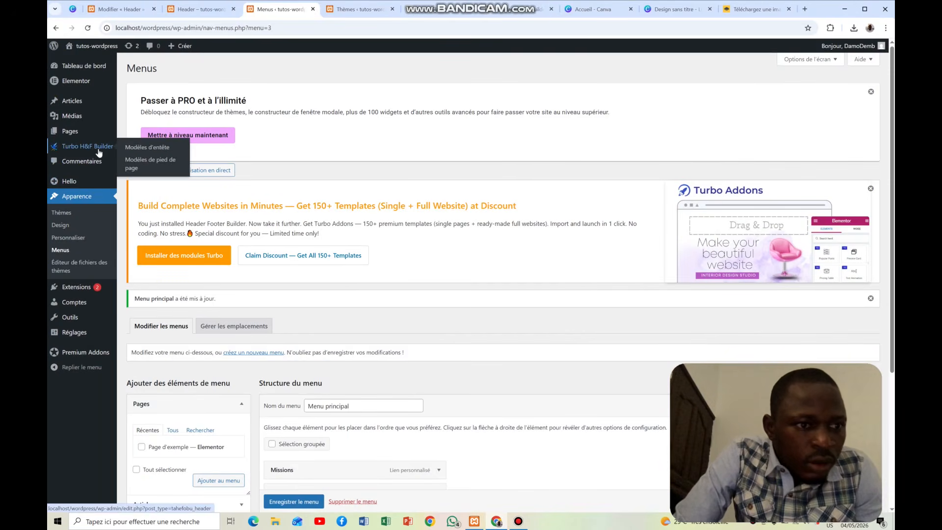
{"action": "left_click", "coordinate": [140, 164]}
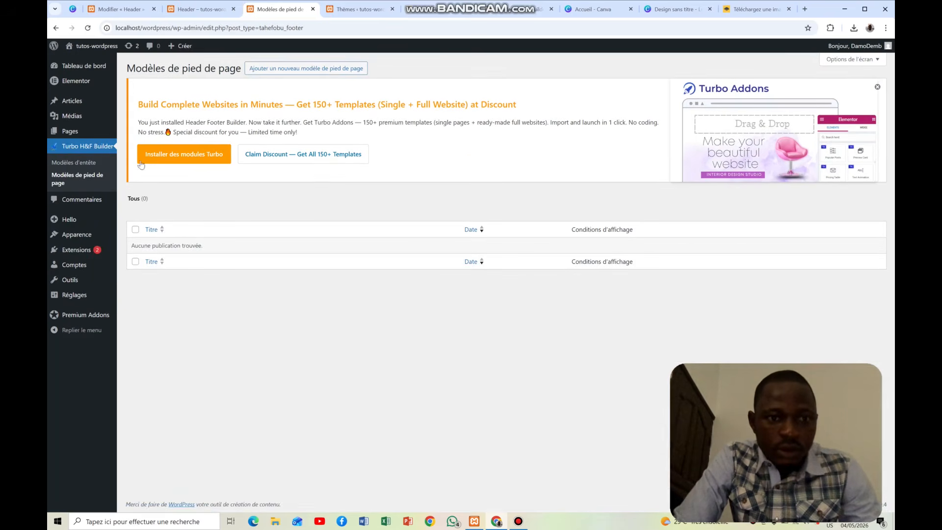
{"action": "left_click", "coordinate": [289, 70]}
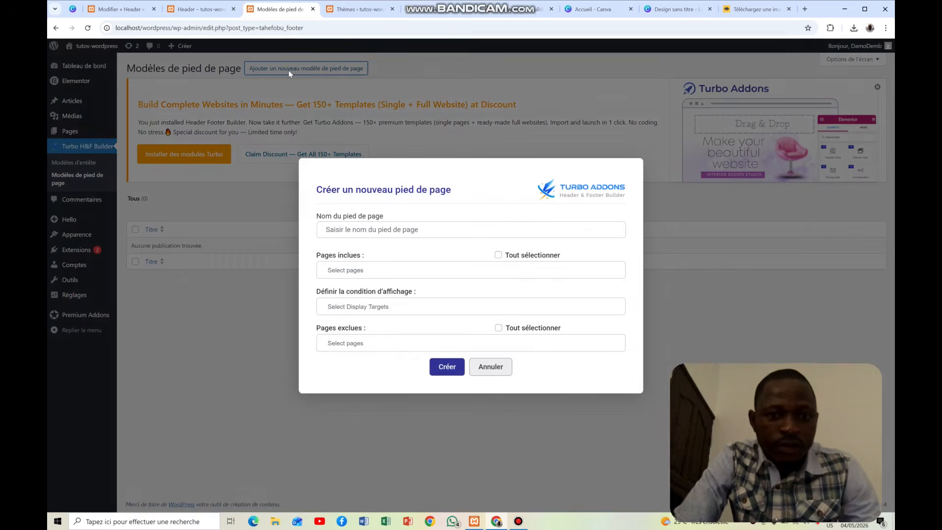
{"action": "left_click", "coordinate": [391, 235]}
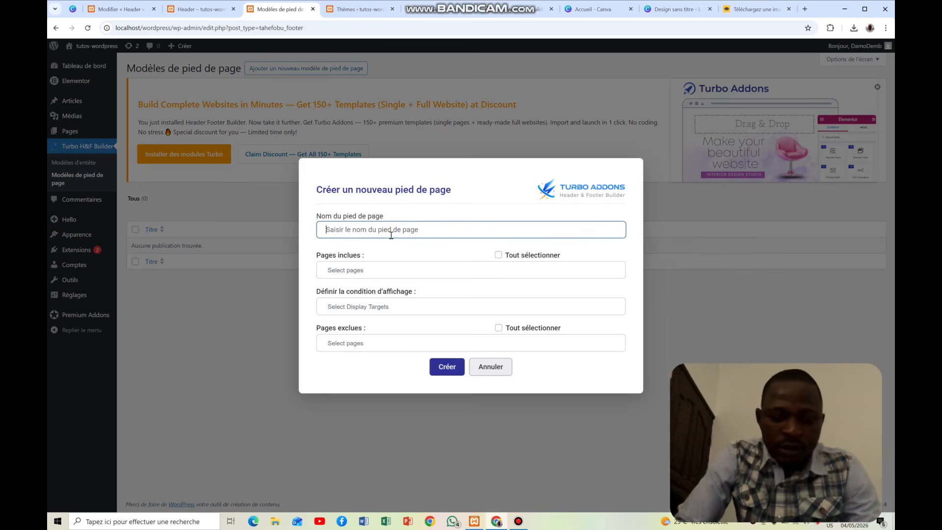
{"action": "type", "text": "Footer"}
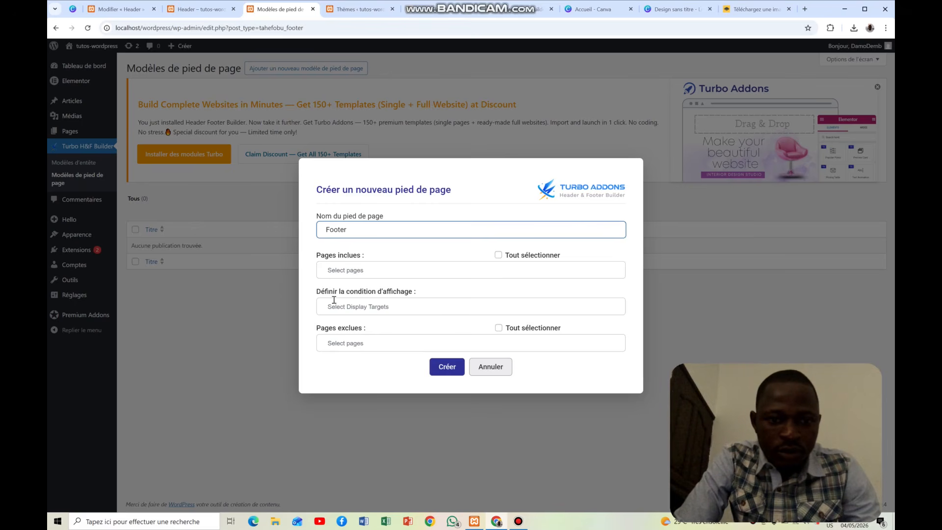
{"action": "left_click", "coordinate": [363, 308]}
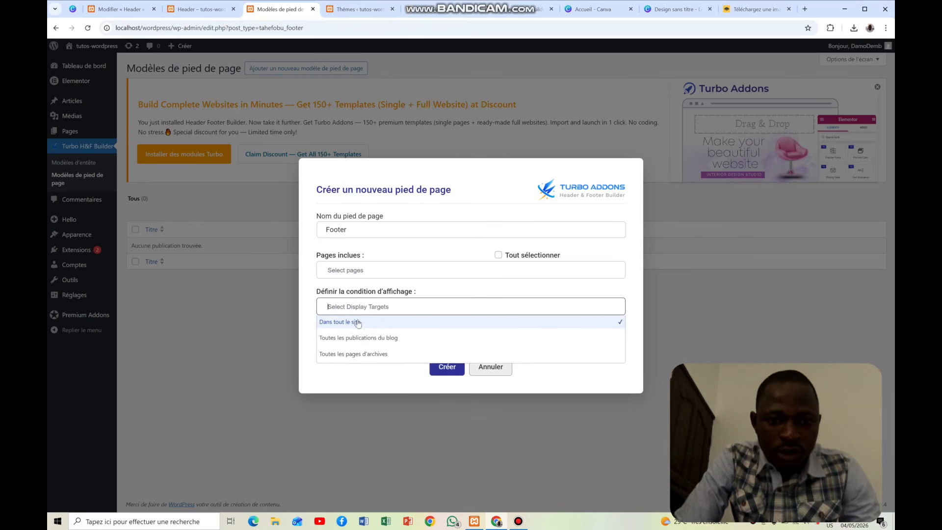
{"action": "left_click", "coordinate": [355, 327]}
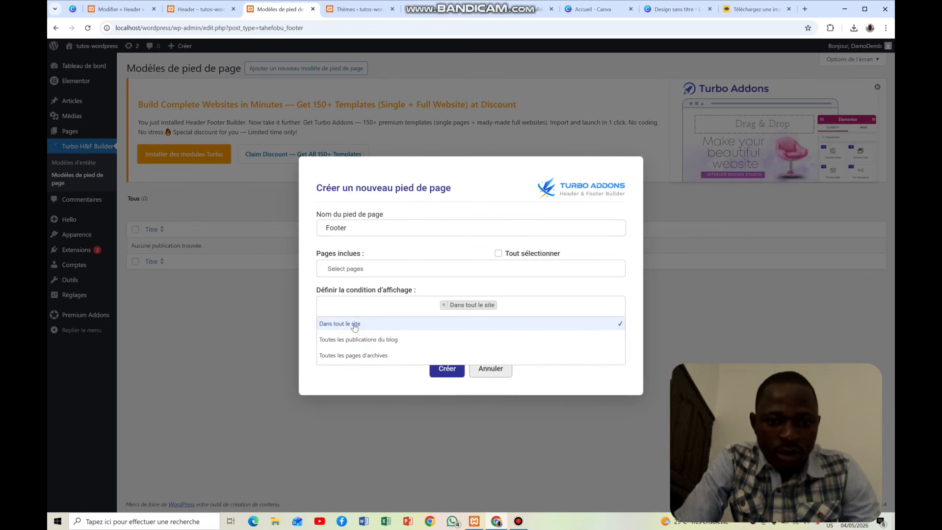
{"action": "left_click", "coordinate": [454, 379]}
{"action": "left_click", "coordinate": [452, 379]}
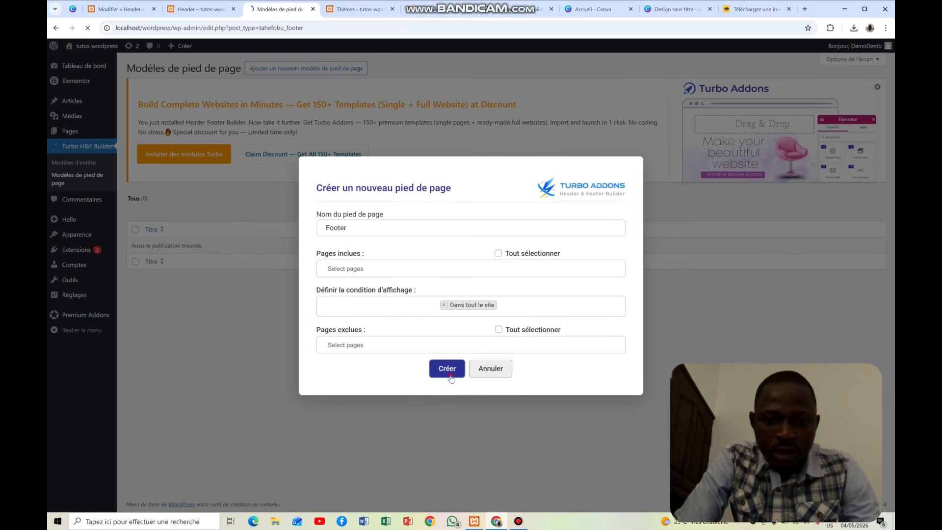
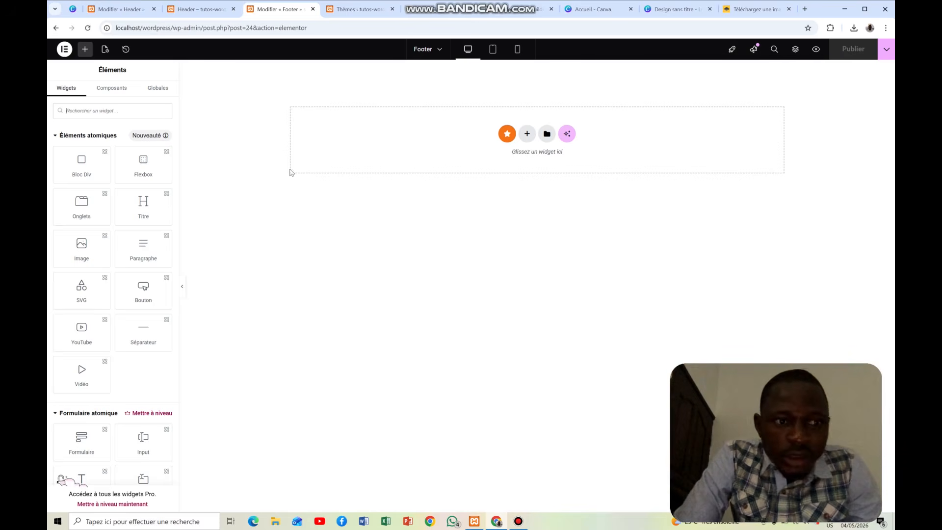
Add a single-column Flexbox container to the footer and set its content width to "Pleine largeur".
{"action": "left_click", "coordinate": [527, 134]}
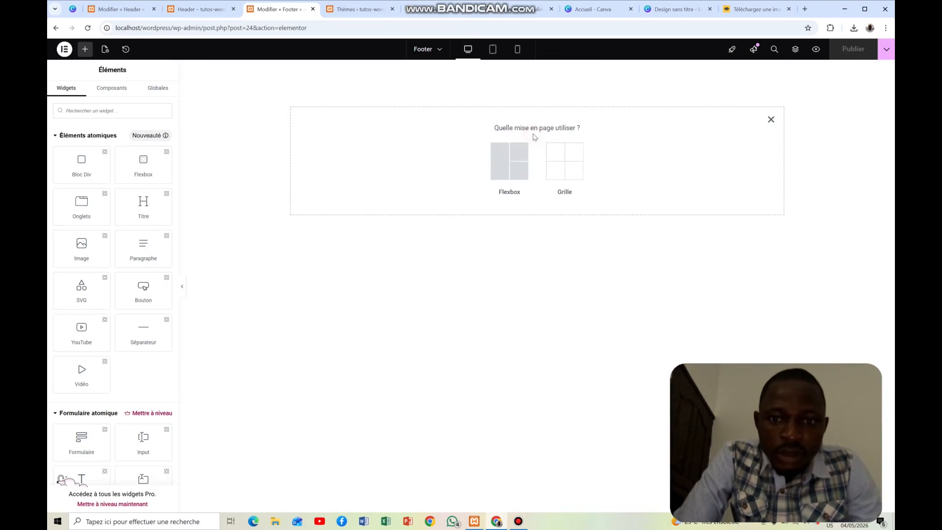
{"action": "left_click", "coordinate": [506, 163]}
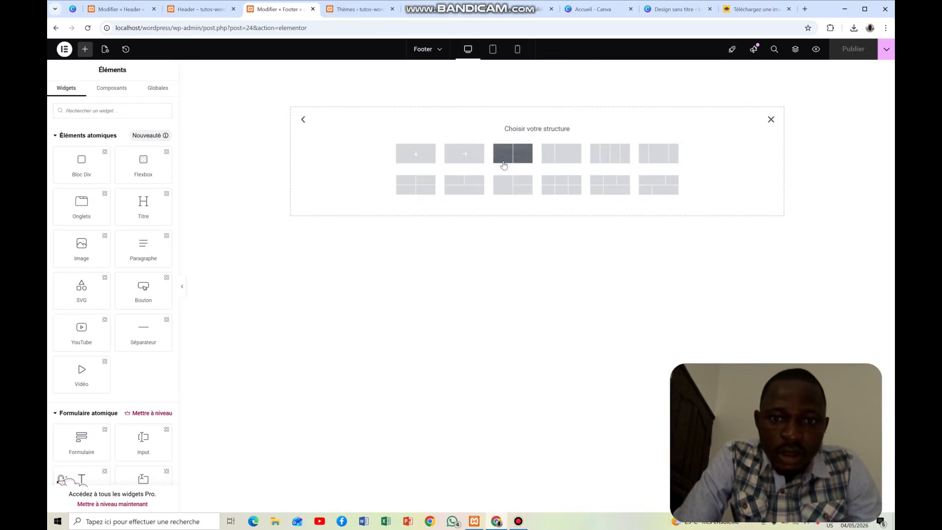
{"action": "left_click", "coordinate": [416, 154]}
{"action": "mouse_move", "coordinate": [556, 100]}
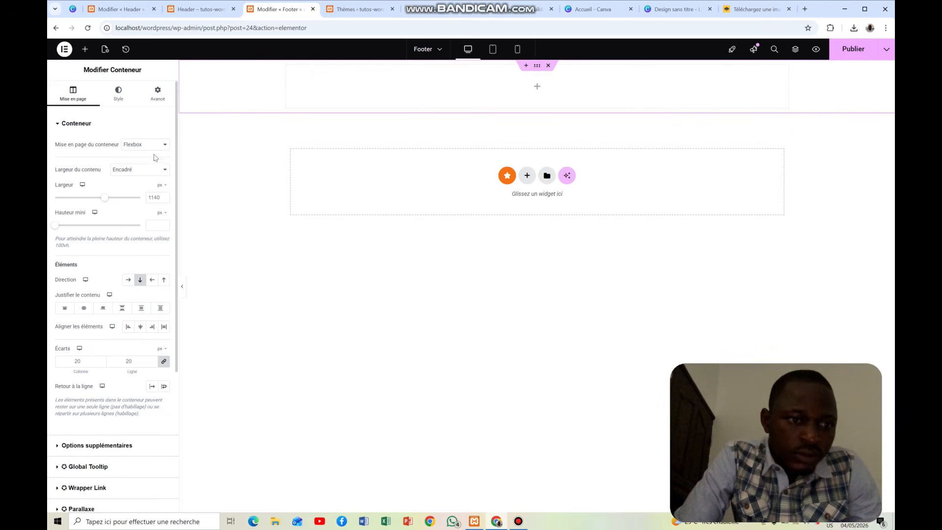
{"action": "left_click", "coordinate": [152, 170]}
{"action": "left_click", "coordinate": [143, 191]}
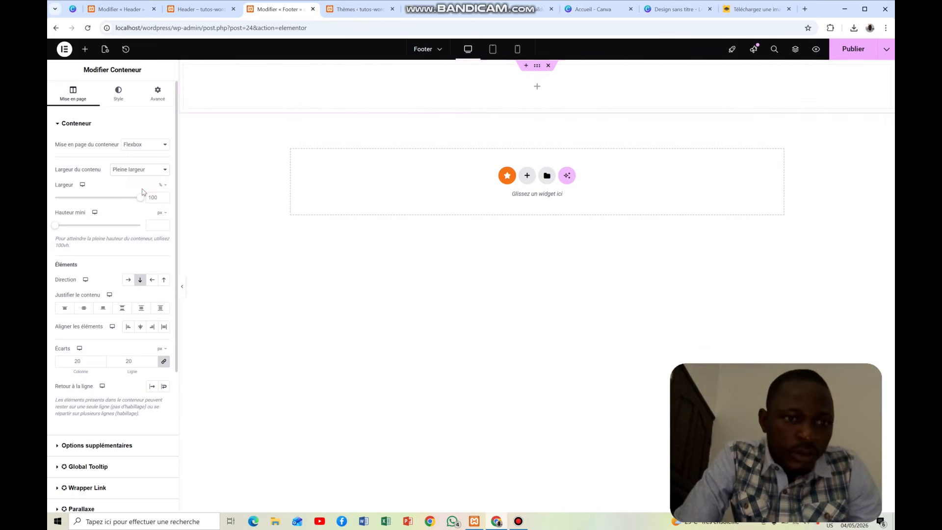
Add a second Flexbox container with four equal columns below the full-width container.
{"action": "left_click", "coordinate": [527, 175]}
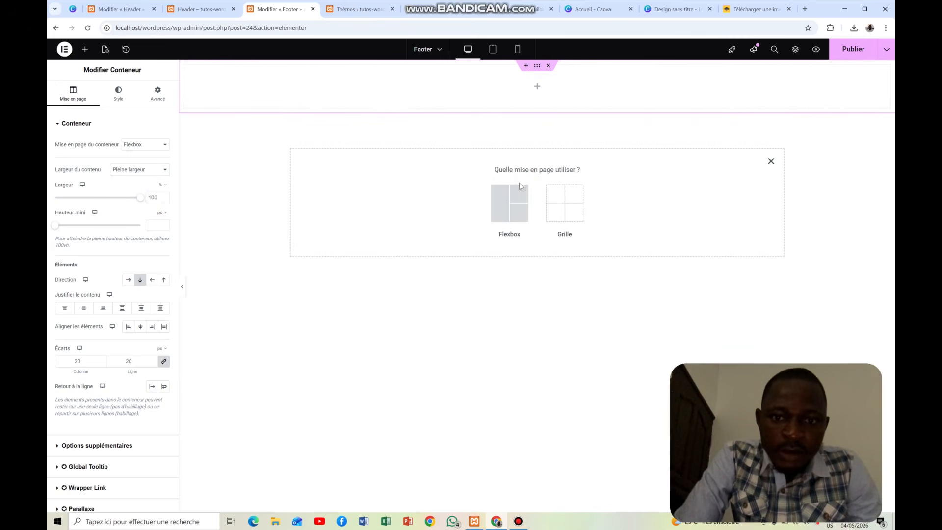
{"action": "left_click", "coordinate": [520, 188]}
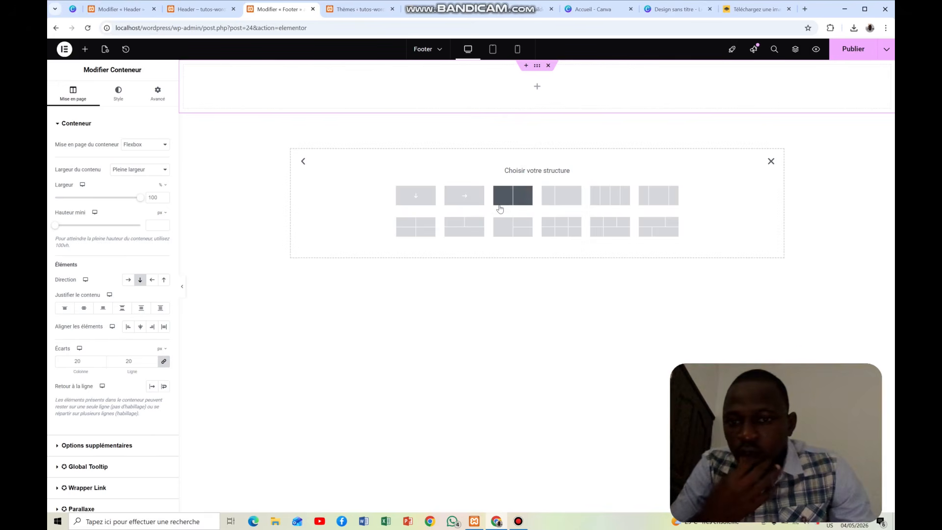
{"action": "left_click", "coordinate": [615, 203]}
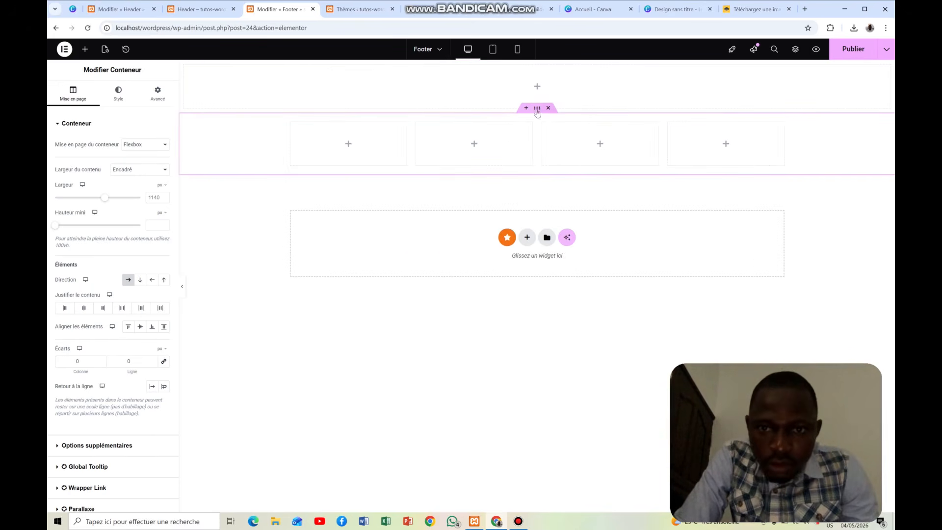
Copy the four-column container into the full-width container above and delete the original.
{"action": "left_click_drag", "start_coordinate": [537, 112], "coordinate": [532, 77]}
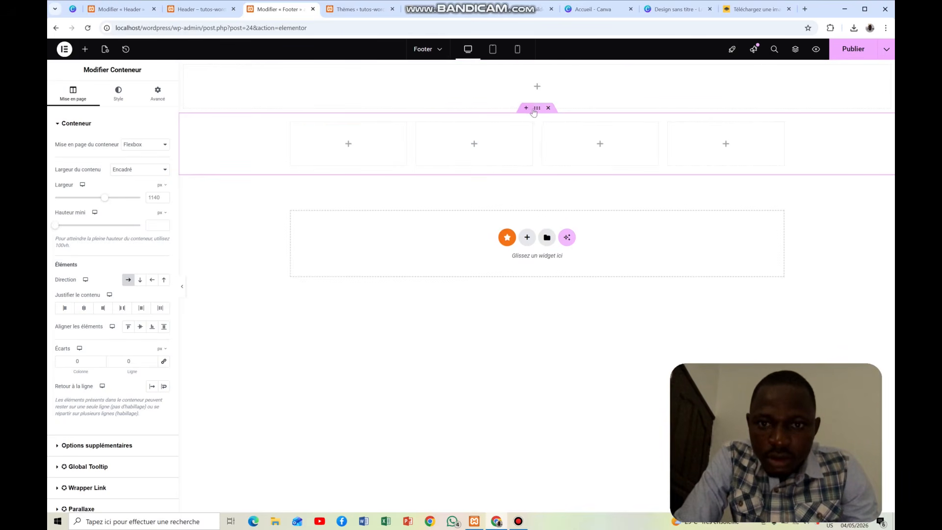
{"action": "right_click", "coordinate": [537, 108]}
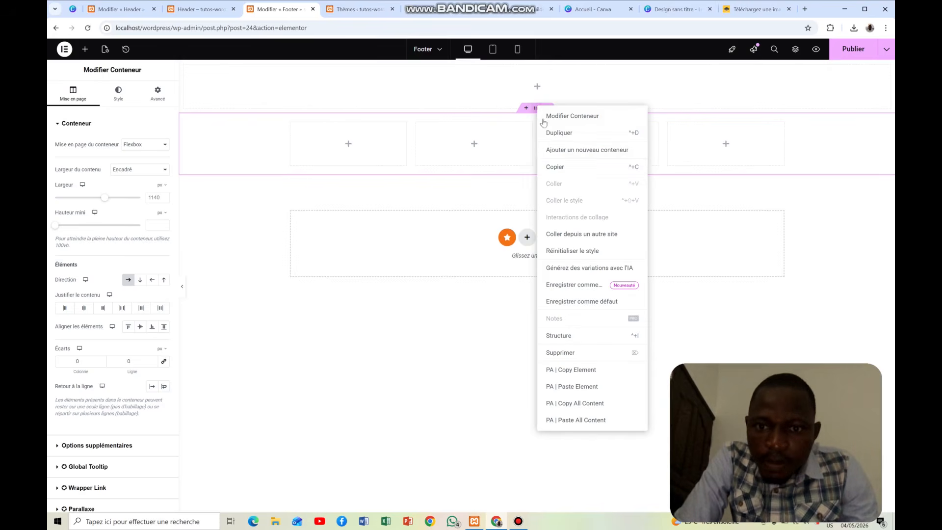
{"action": "left_click", "coordinate": [562, 167]}
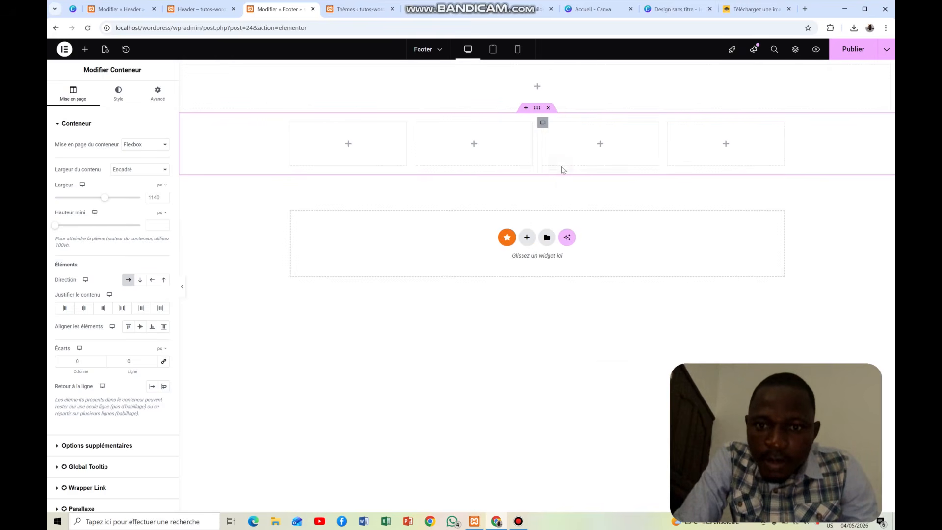
{"action": "right_click", "coordinate": [537, 87]}
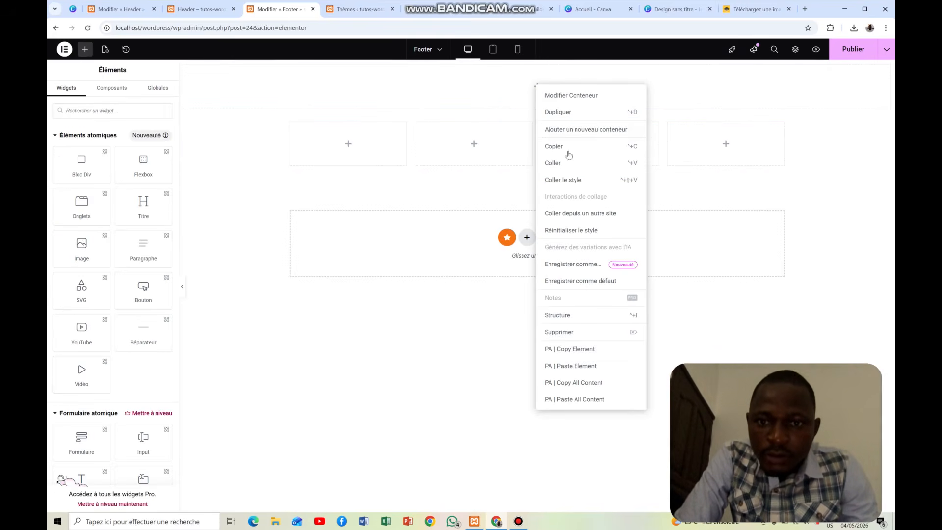
{"action": "left_click", "coordinate": [553, 163]}
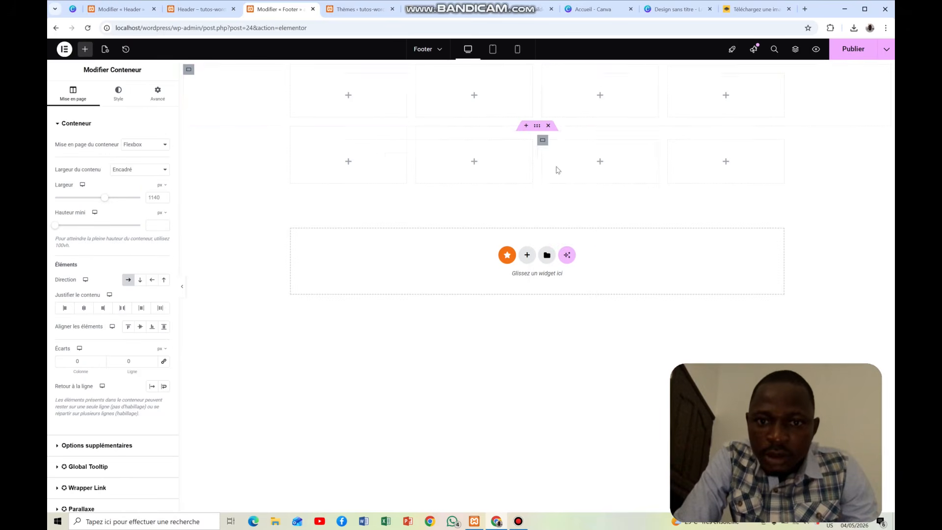
{"action": "left_click", "coordinate": [549, 126]}
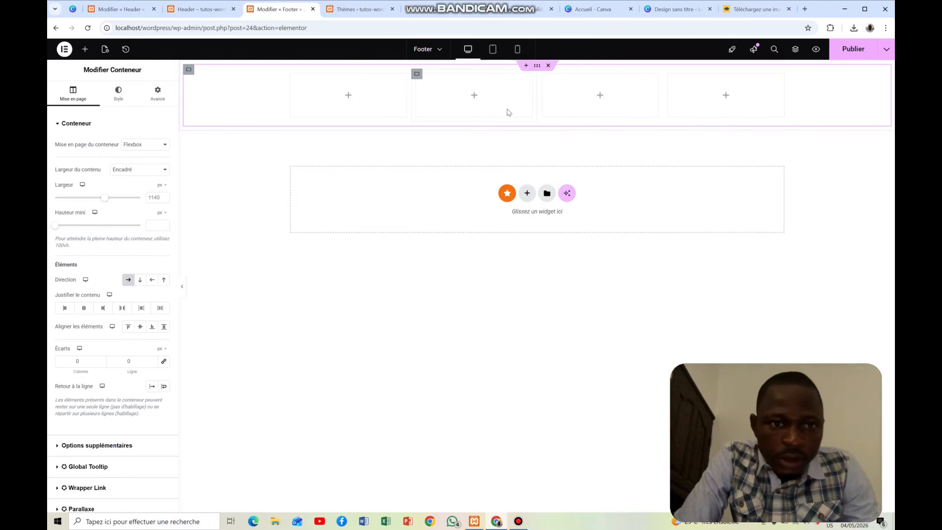
Give the full-width outer footer container a classic background type and open its background colour for editing.
{"action": "left_click", "coordinate": [539, 68]}
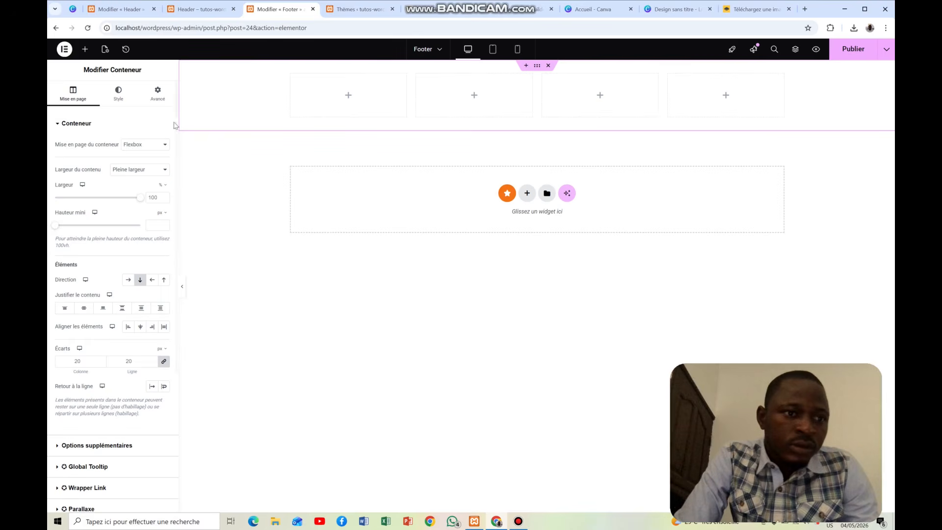
{"action": "left_click", "coordinate": [118, 95]}
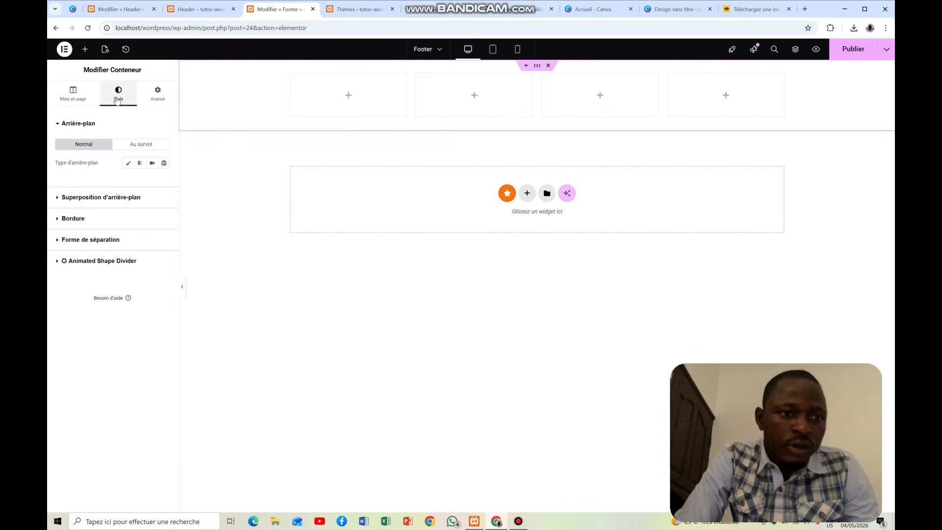
{"action": "left_click", "coordinate": [127, 165]}
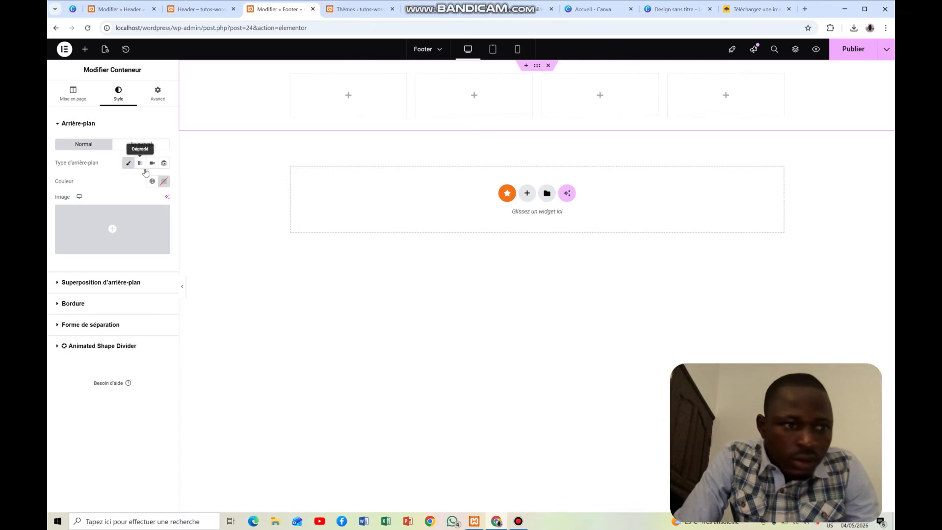
{"action": "left_click", "coordinate": [165, 182]}
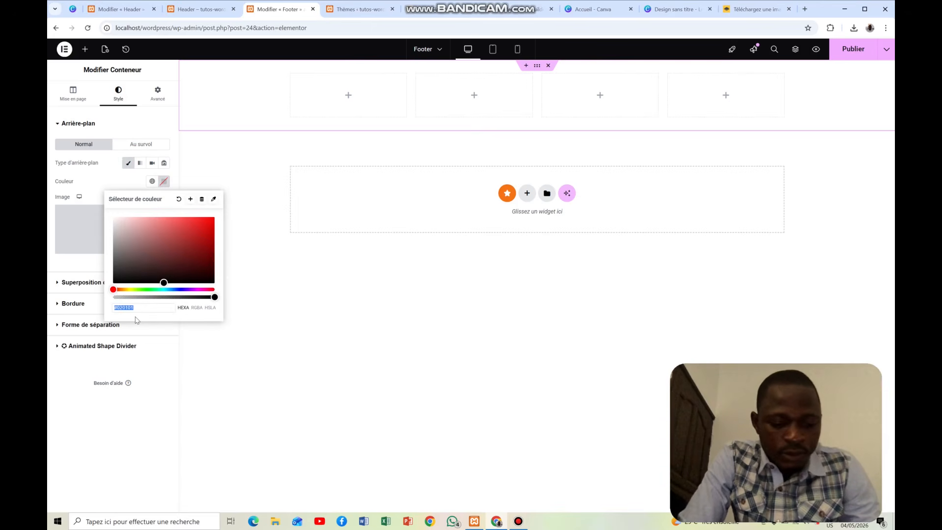
{"action": "key", "text": "ctrl+v"}
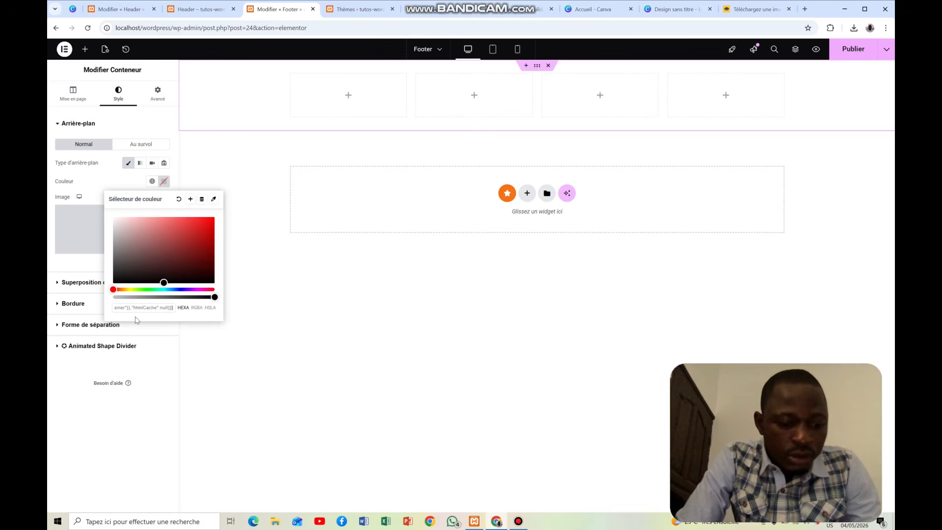
{"action": "key", "text": "ctrl+a"}
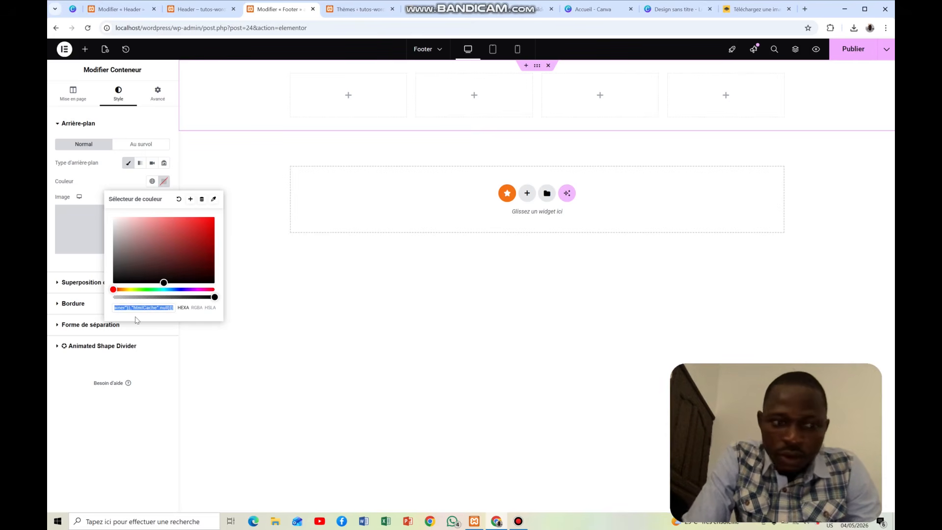
{"action": "key", "text": "BackSpace"}
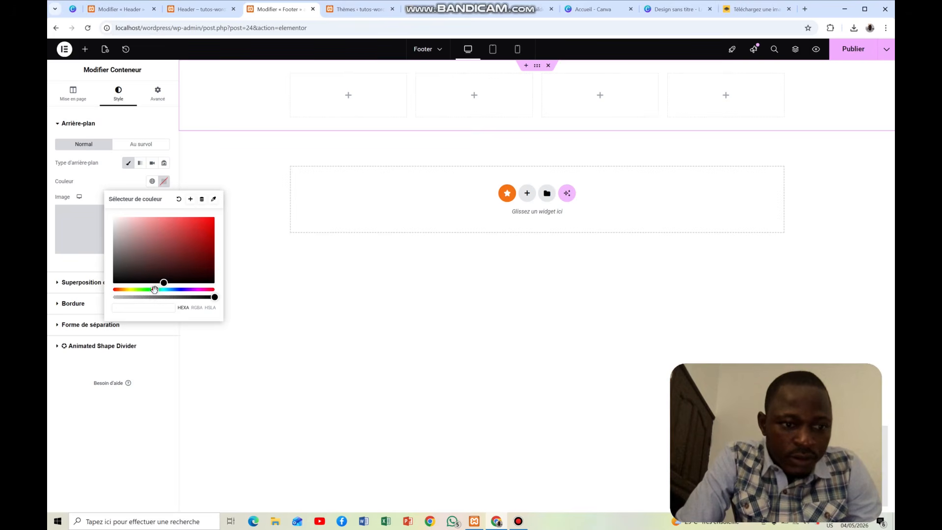
Set the full-width footer container's background colour to dark green, #0F2910.
{"action": "left_click", "coordinate": [147, 289]}
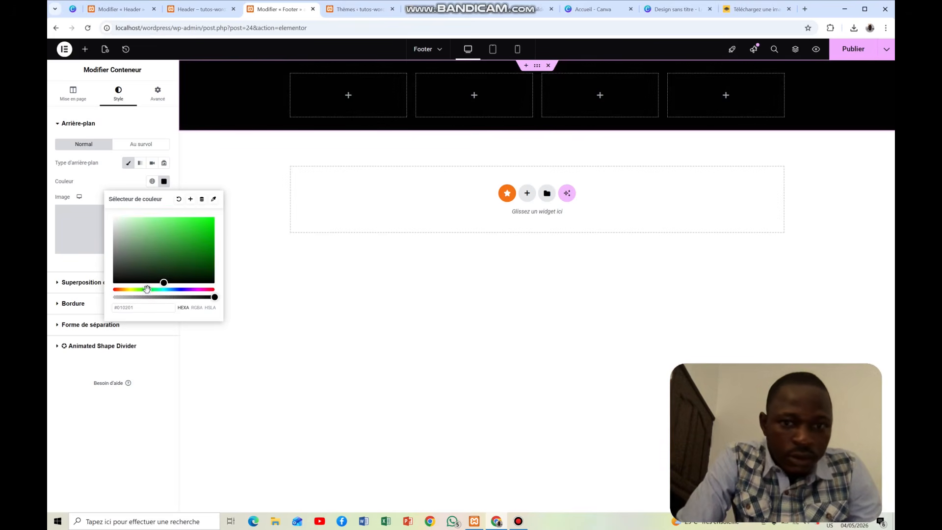
{"action": "left_click", "coordinate": [176, 278]}
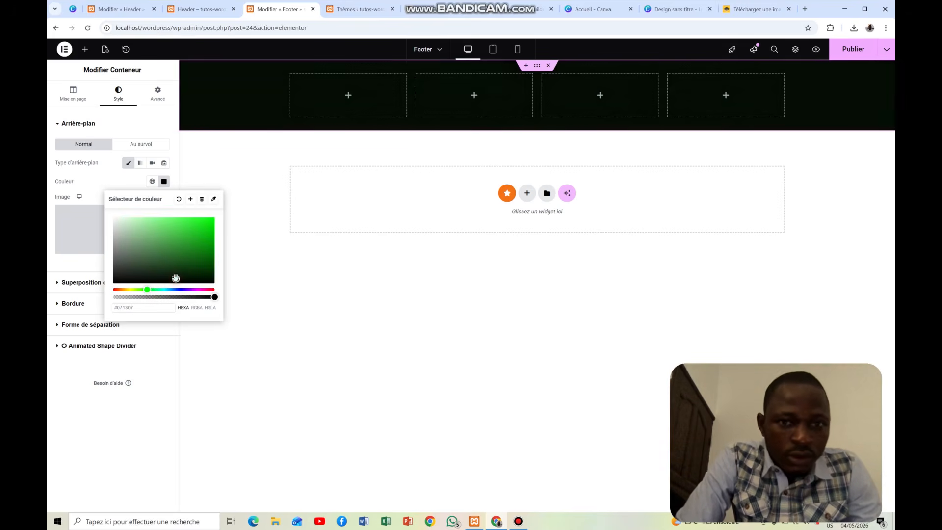
{"action": "left_click_drag", "start_coordinate": [176, 278], "coordinate": [177, 273]}
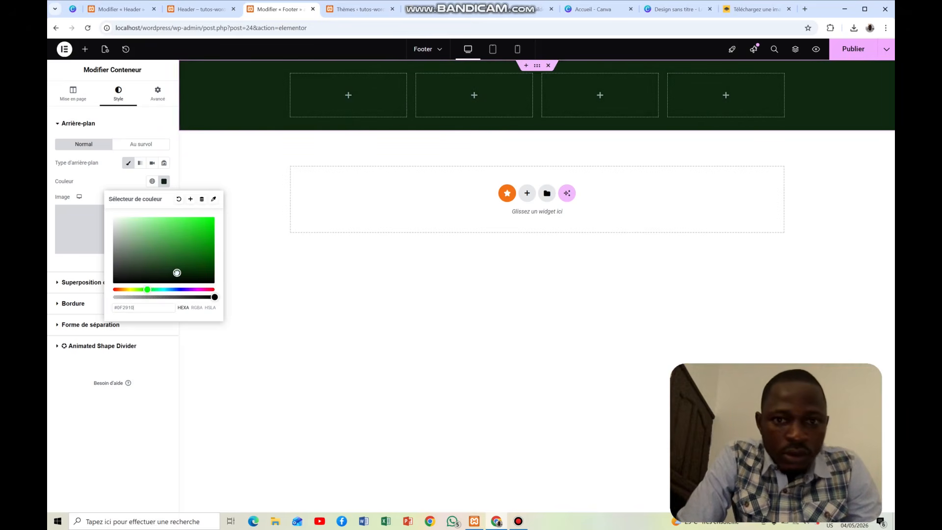
{"action": "left_click", "coordinate": [438, 251]}
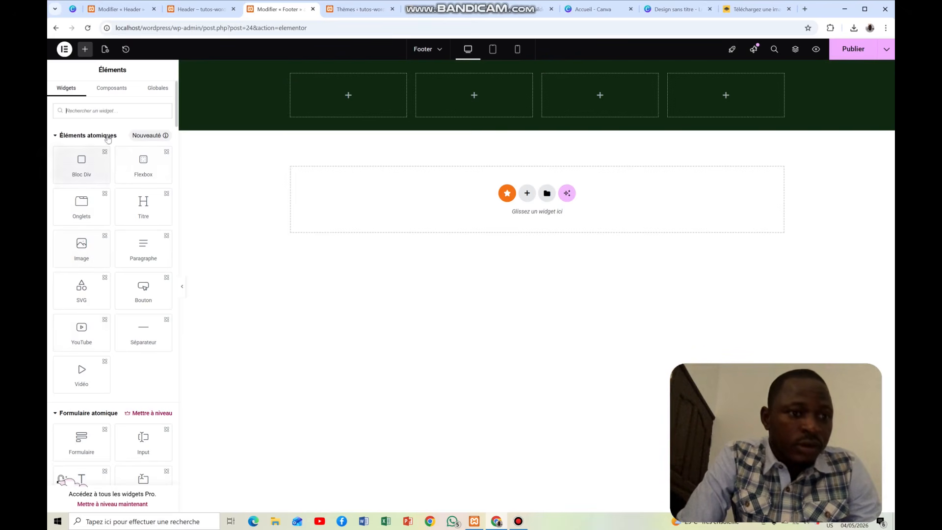
Add the H&F "Logo du site" widget to the first footer column, using Design_sans_titre__10_-removebg-preview.png from the media library as a custom logo.
{"action": "type", "text": "logo"}
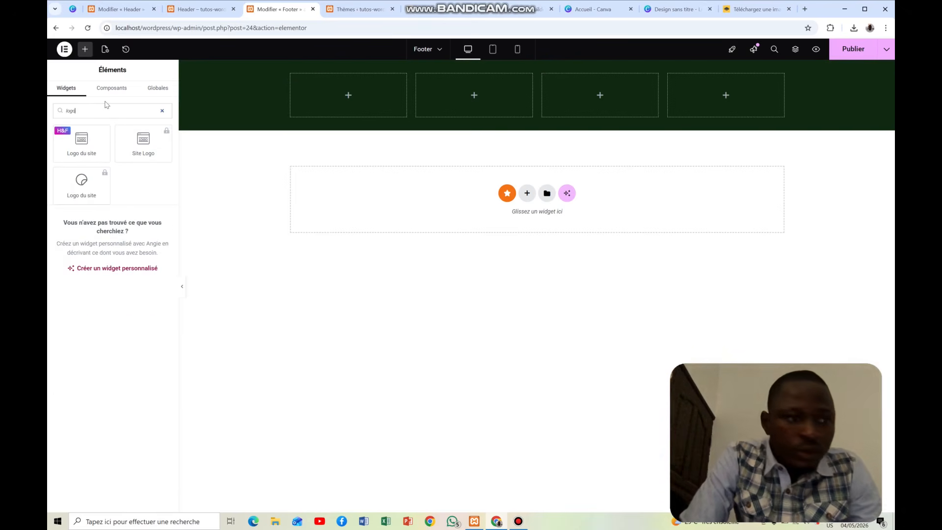
{"action": "left_click_drag", "start_coordinate": [82, 143], "coordinate": [343, 115]}
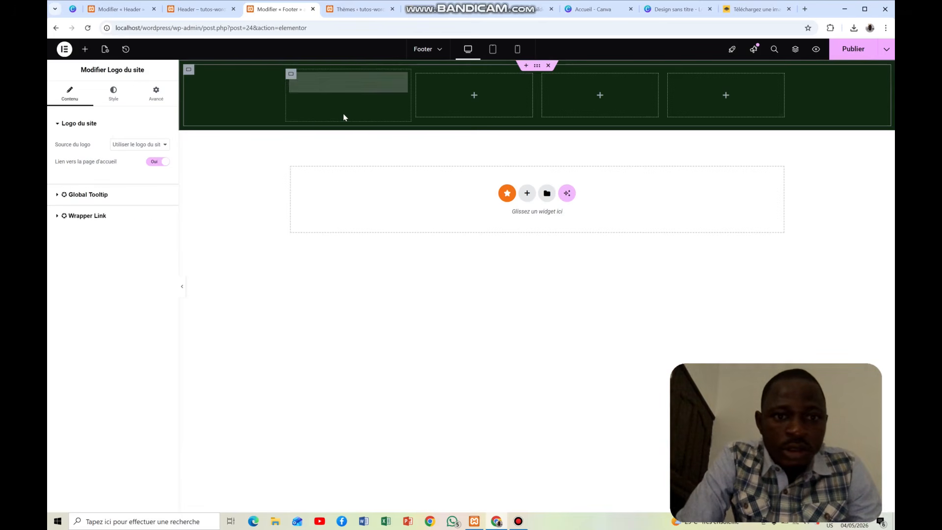
{"action": "left_click", "coordinate": [157, 144]}
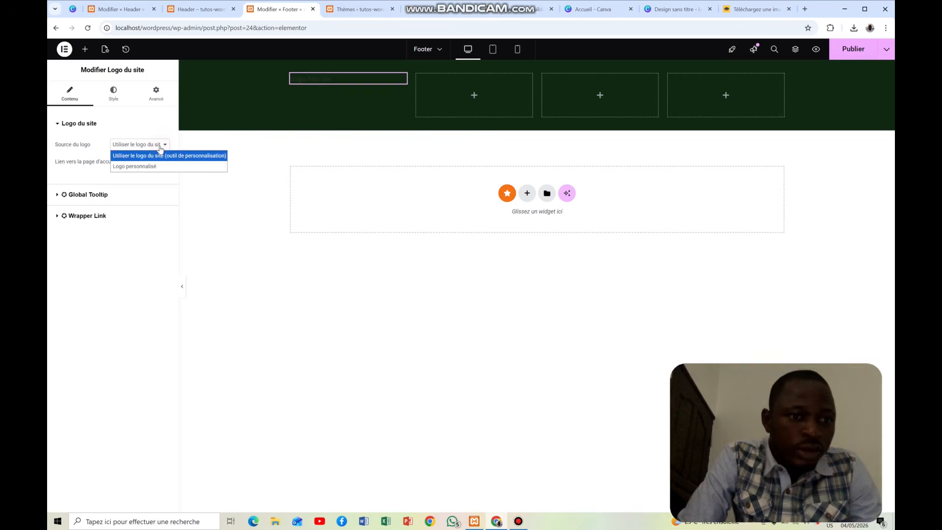
{"action": "left_click", "coordinate": [155, 166]}
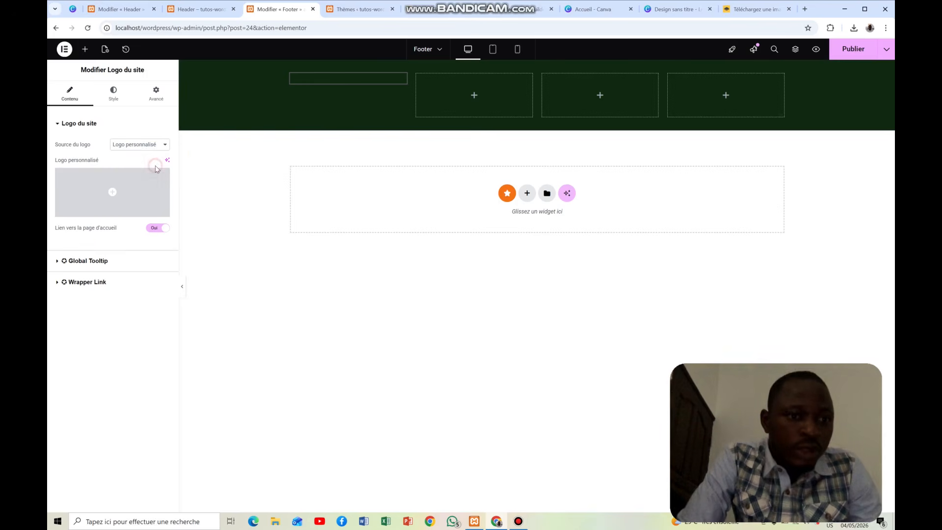
{"action": "left_click", "coordinate": [122, 190]}
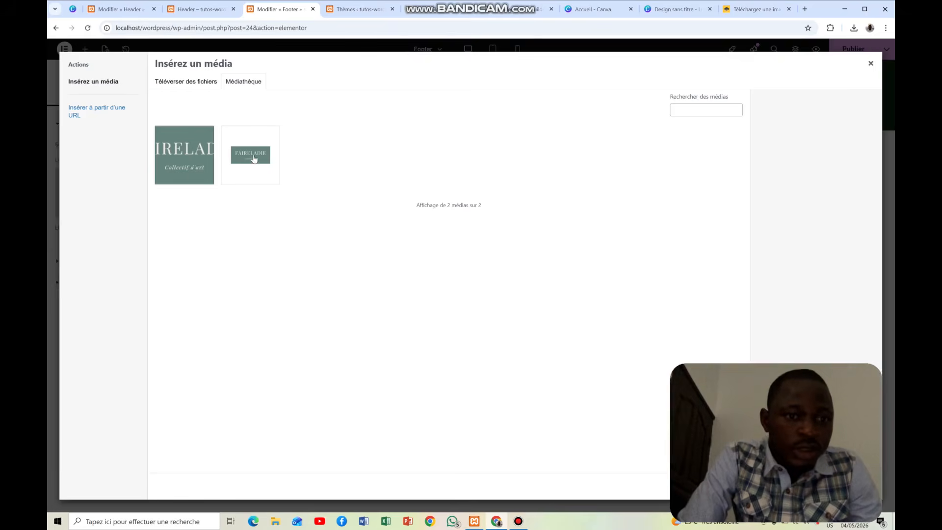
{"action": "left_click", "coordinate": [176, 167]}
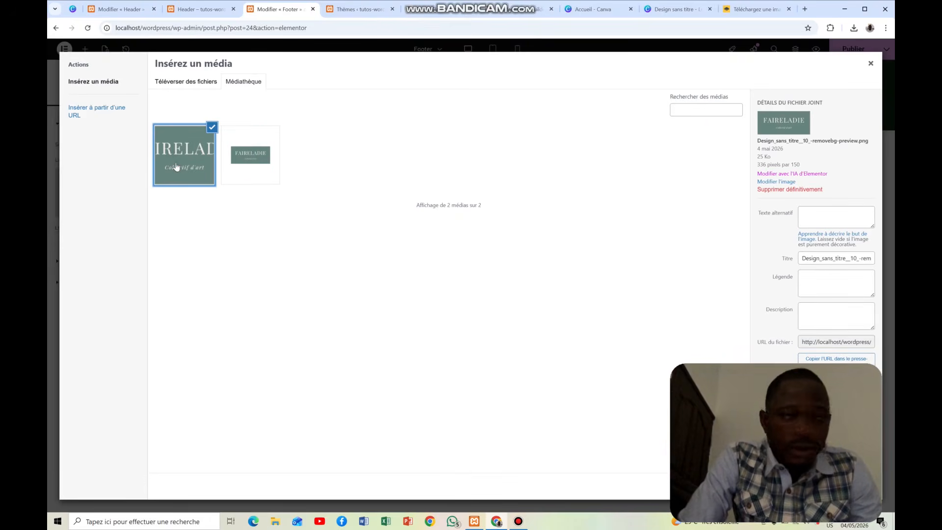
{"action": "left_click", "coordinate": [851, 486]}
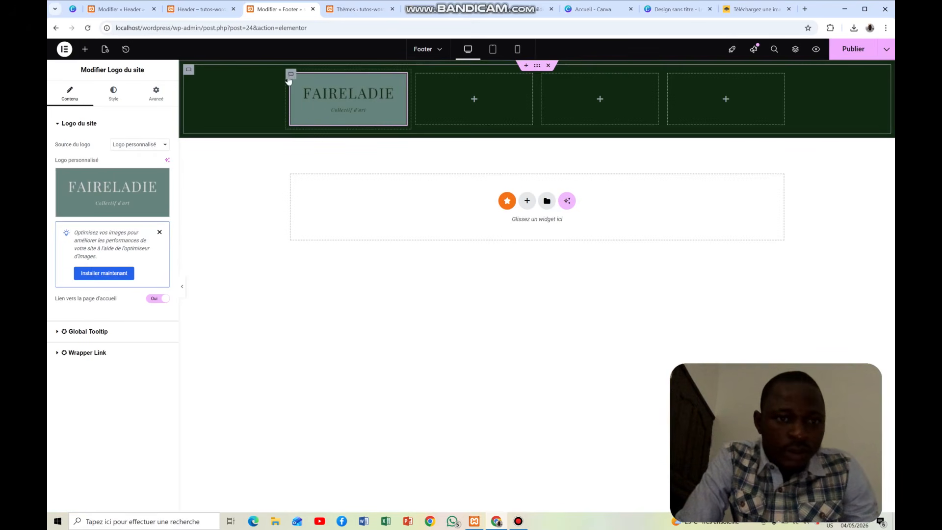
Set the logo column container's own alignment (Auto alignement) to centre.
{"action": "left_click", "coordinate": [291, 75]}
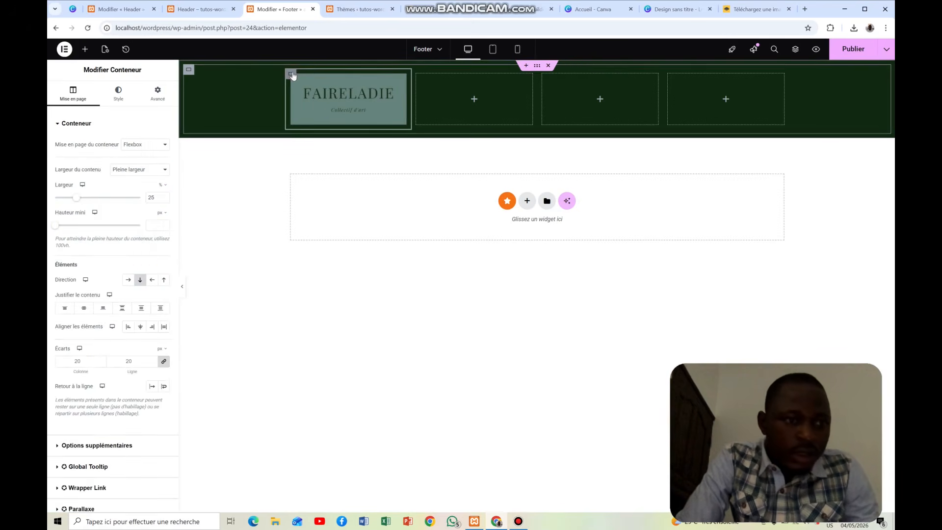
{"action": "left_click", "coordinate": [156, 95]}
{"action": "left_click", "coordinate": [140, 219]}
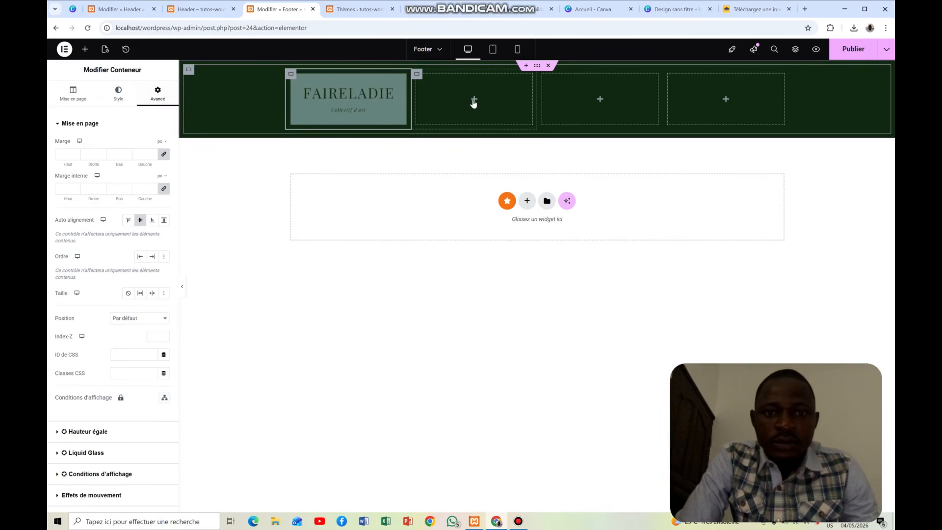
Add a Titre heading widget to the second footer column.
{"action": "left_click", "coordinate": [474, 100]}
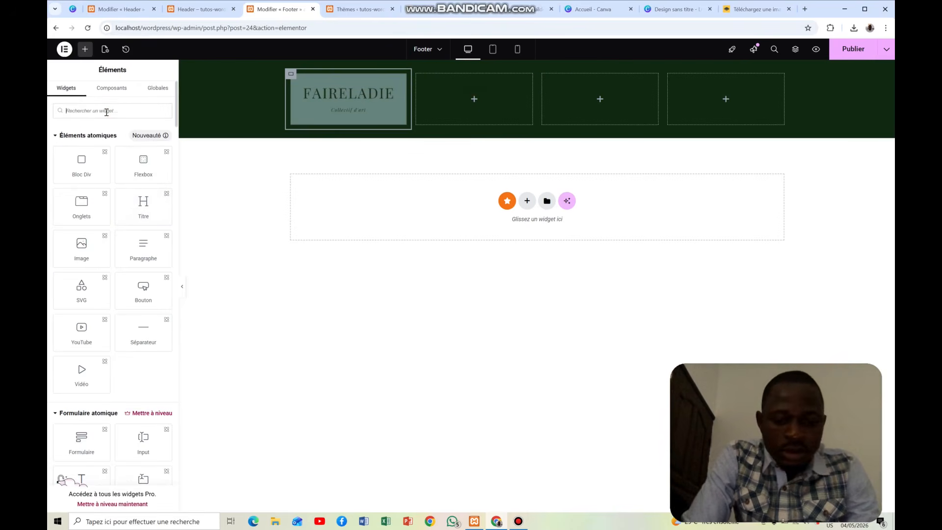
{"action": "type", "text": "tit"}
{"action": "left_click_drag", "start_coordinate": [80, 149], "coordinate": [431, 119]}
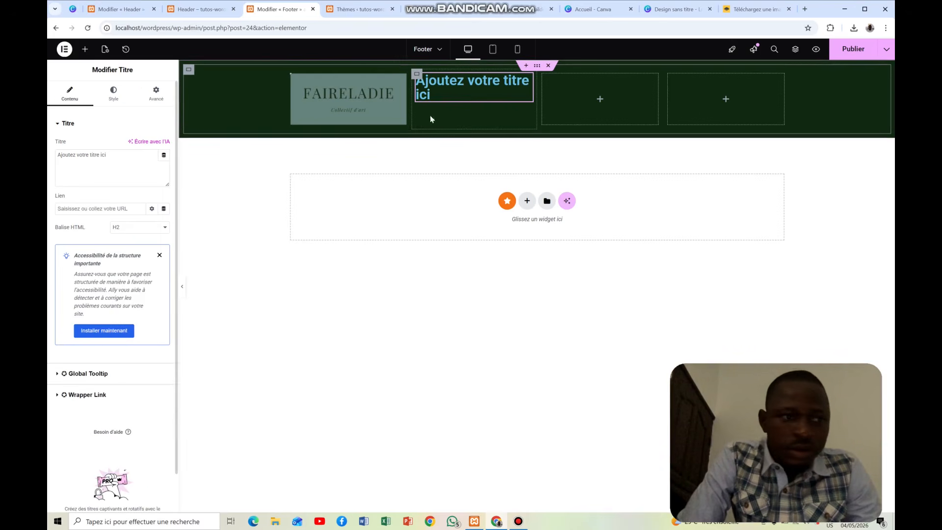
Replace the second column heading's placeholder text with "Menus".
{"action": "left_click", "coordinate": [130, 157]}
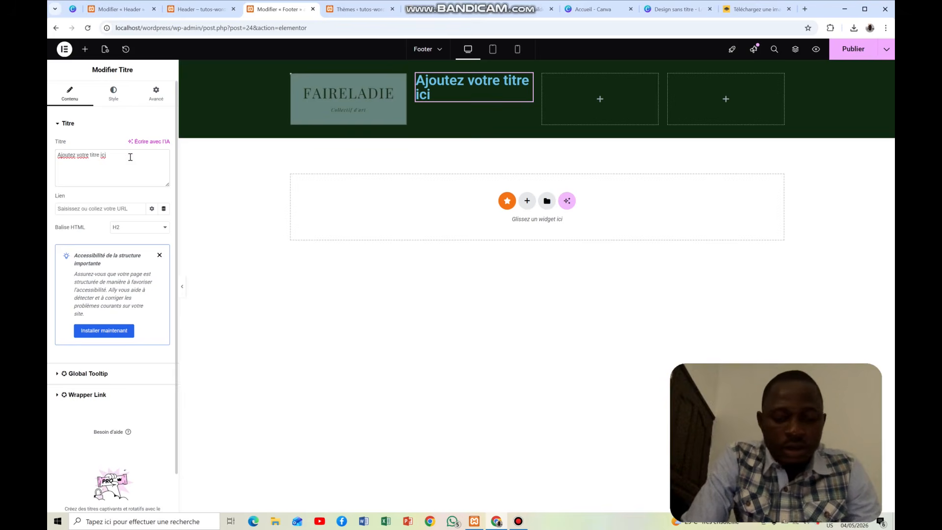
{"action": "type", "text": "Men"}
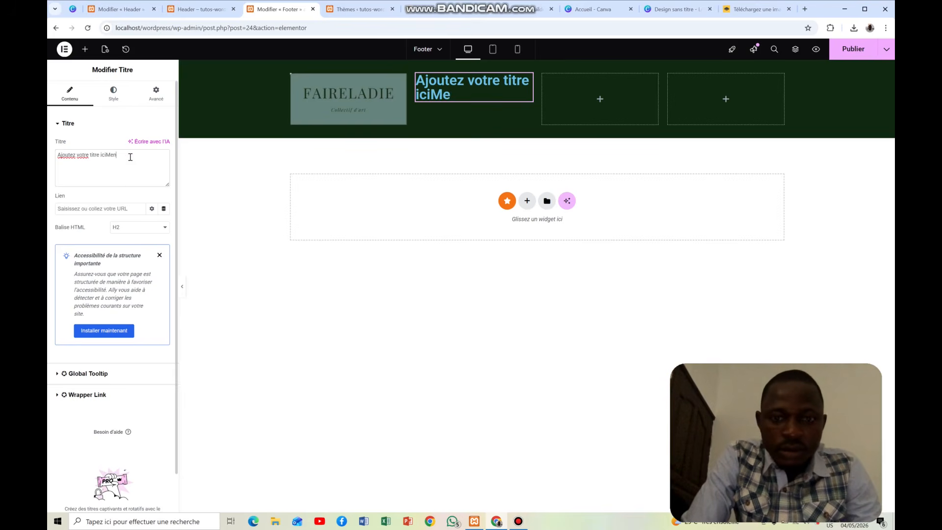
{"action": "type", "text": "u"}
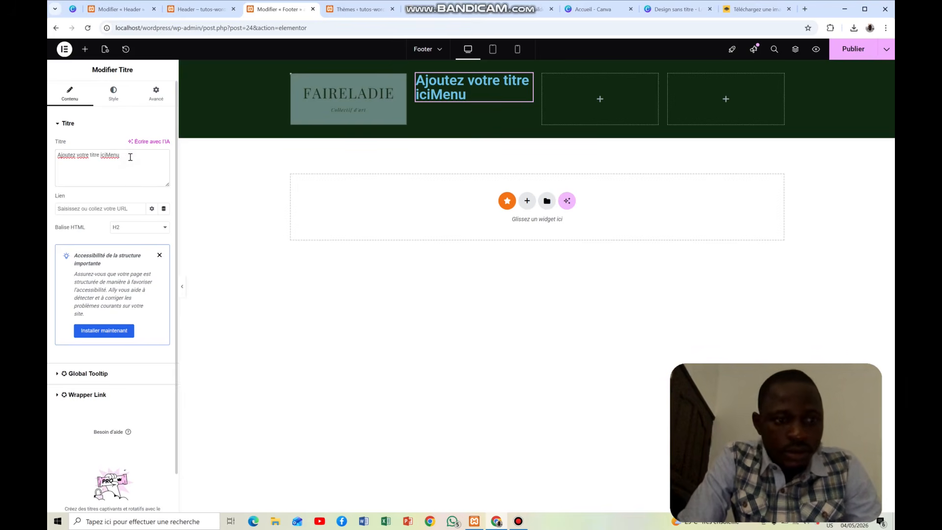
{"action": "key", "text": "super"}
{"action": "key", "text": "super"}
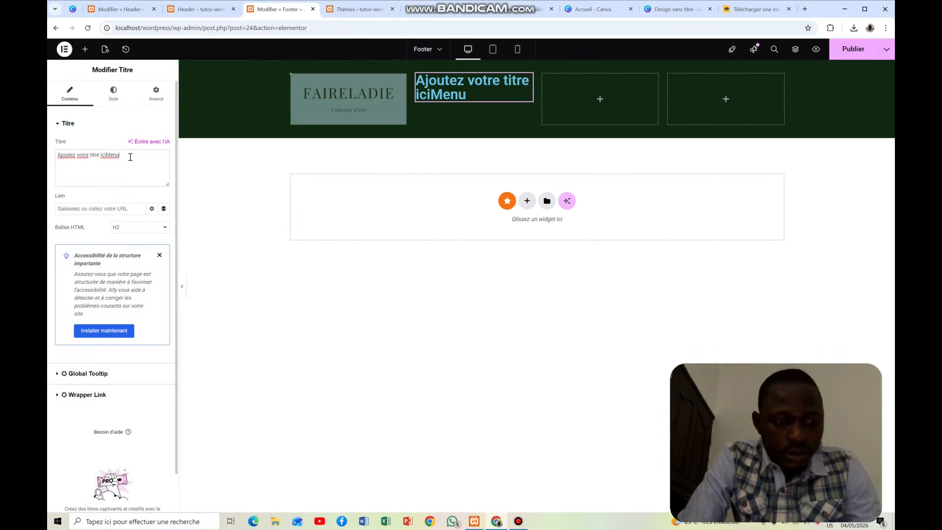
{"action": "key", "text": "ctrl+a"}
{"action": "type", "text": "Me"}
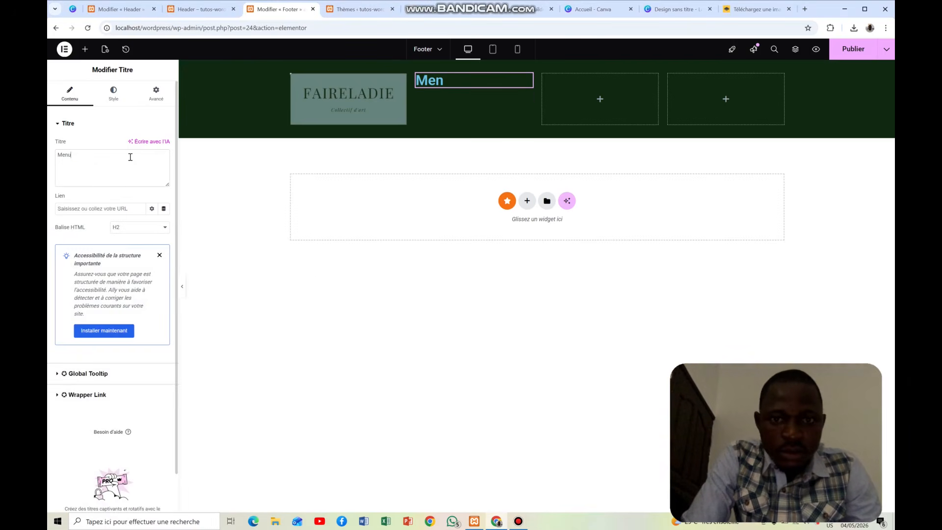
{"action": "type", "text": "nus"}
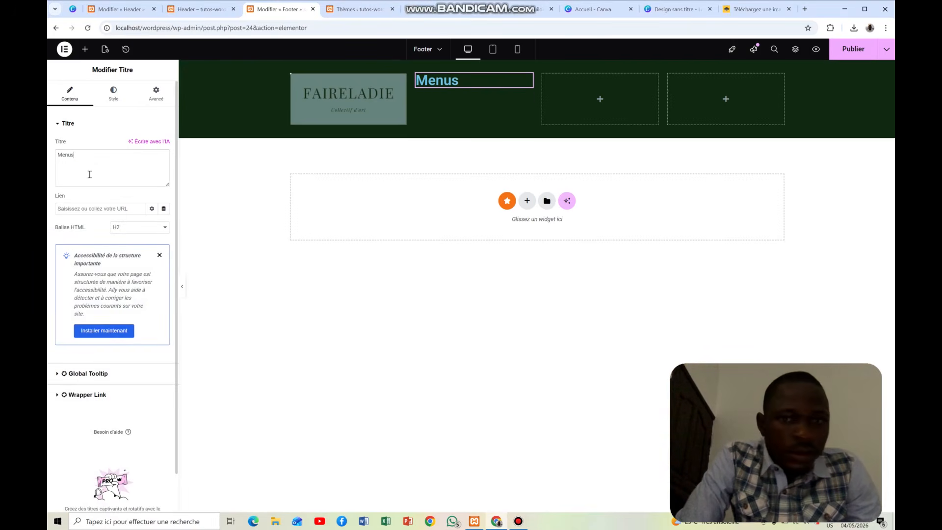
Set the Menus heading's text colour to white, #fff.
{"action": "left_click", "coordinate": [113, 91]}
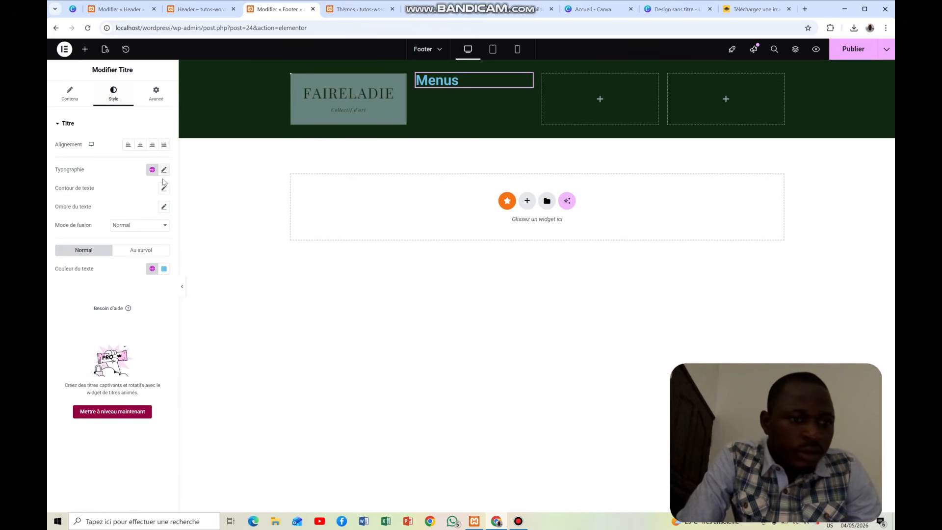
{"action": "left_click", "coordinate": [164, 270]}
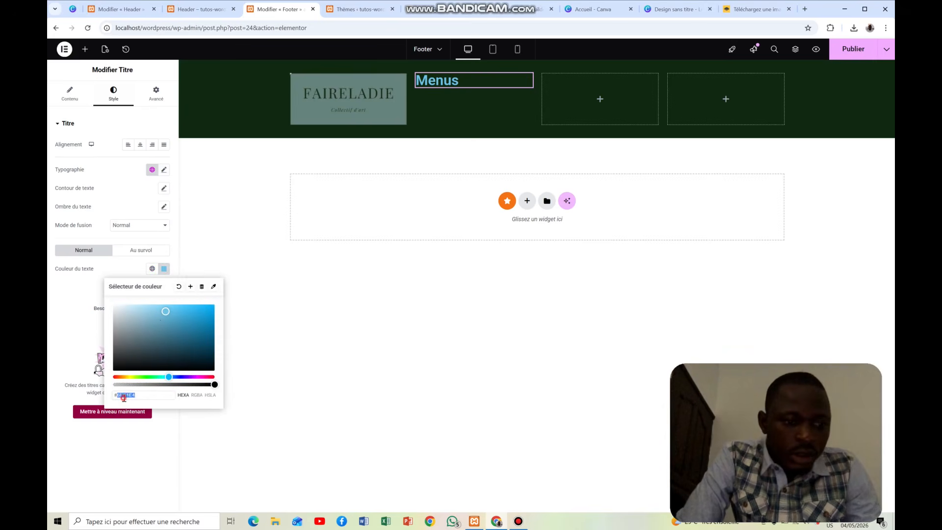
{"action": "type", "text": "fff"}
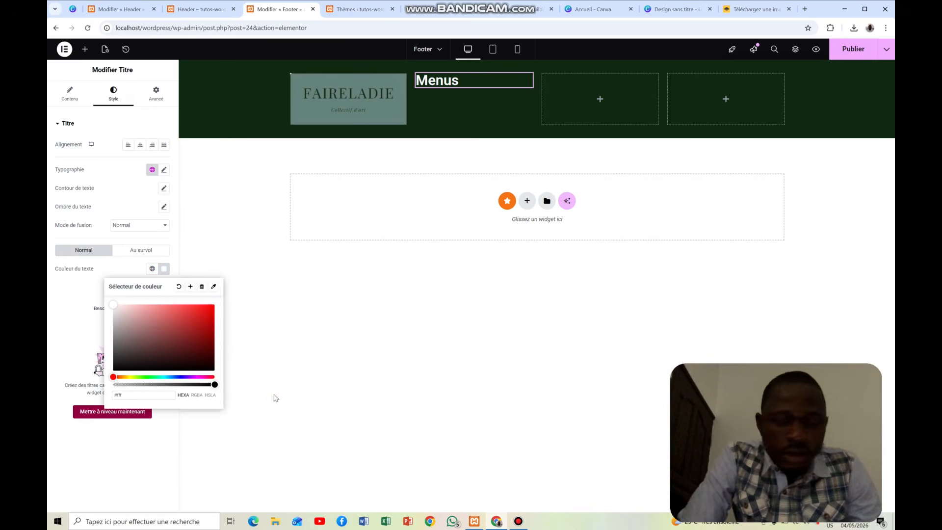
{"action": "left_click", "coordinate": [275, 395]}
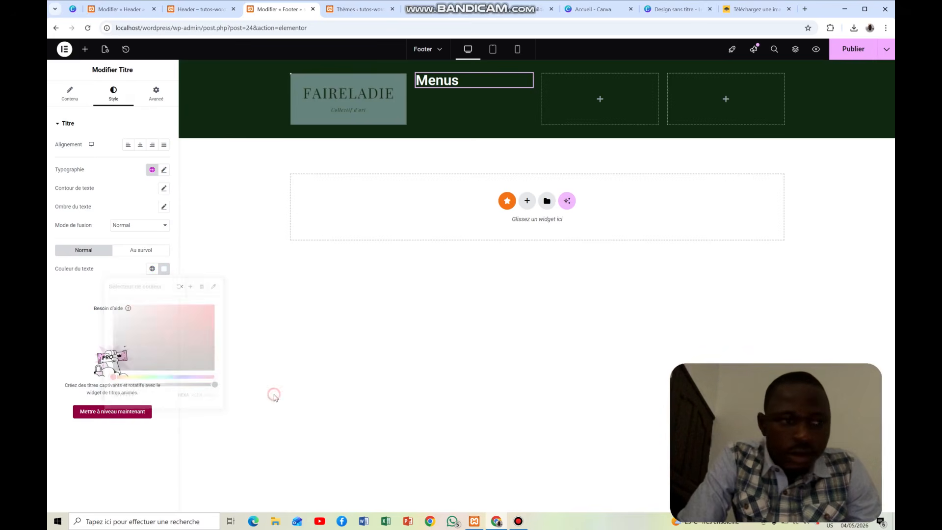
Set the Menus heading's font size to 23 px in its typography settings.
{"action": "left_click", "coordinate": [481, 82]}
{"action": "left_click", "coordinate": [164, 170]}
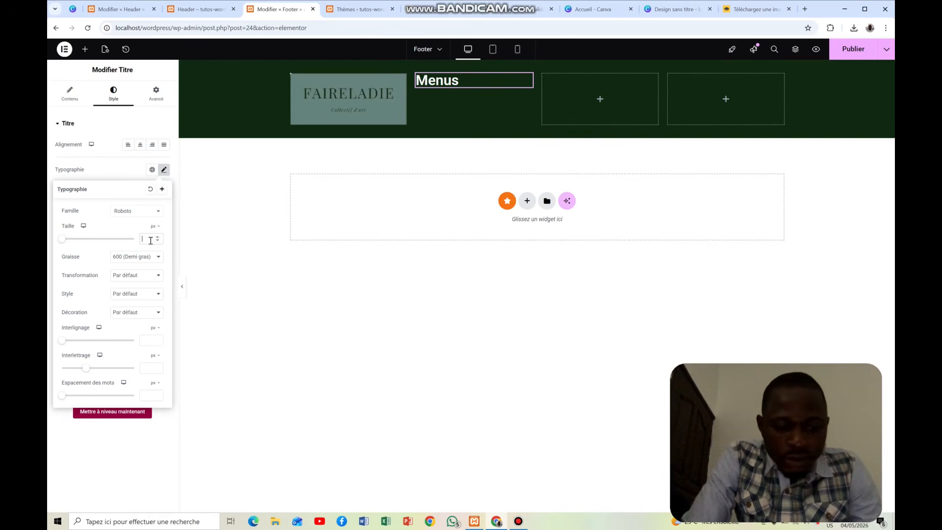
{"action": "type", "text": "20"}
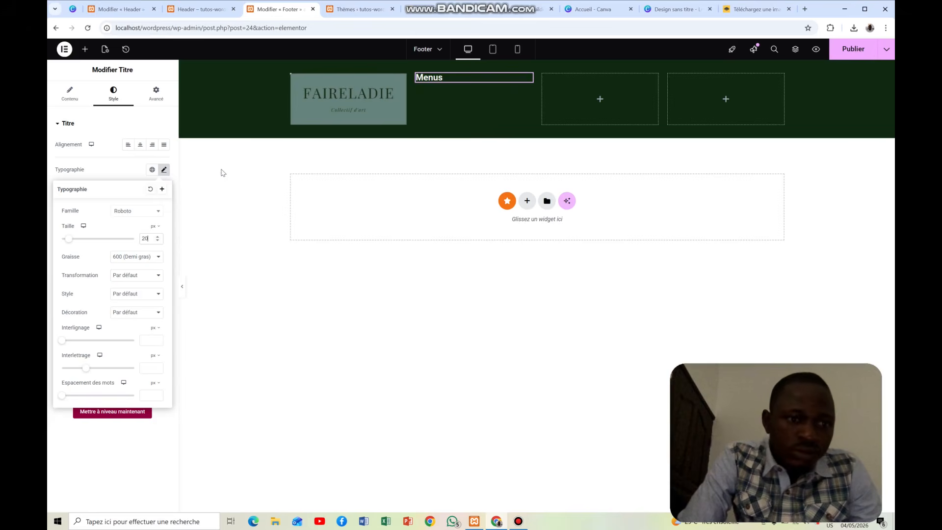
{"action": "left_click", "coordinate": [158, 237]}
{"action": "left_click", "coordinate": [158, 237]}
{"action": "left_click", "coordinate": [158, 237]}
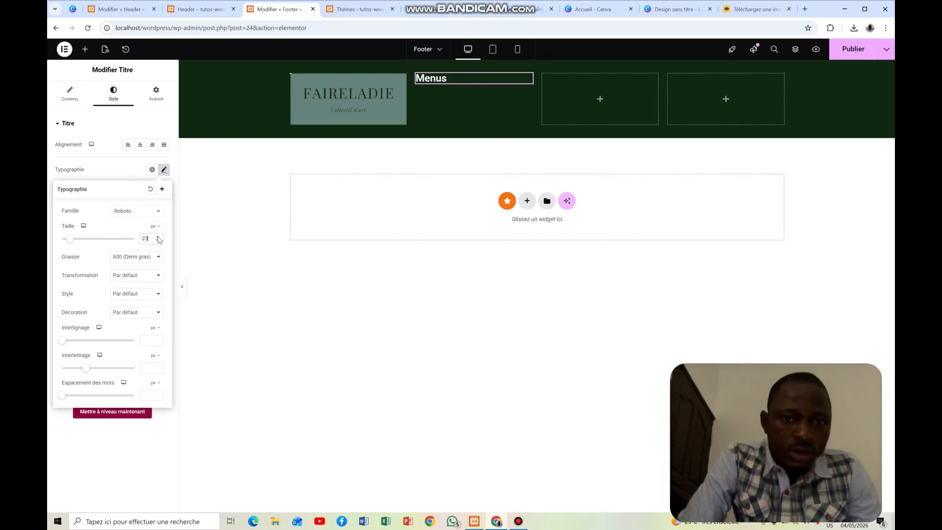
Raise the Menus heading's font size to 26 px and close its typography settings.
{"action": "left_click", "coordinate": [158, 237]}
{"action": "left_click", "coordinate": [158, 237]}
{"action": "left_click", "coordinate": [158, 237]}
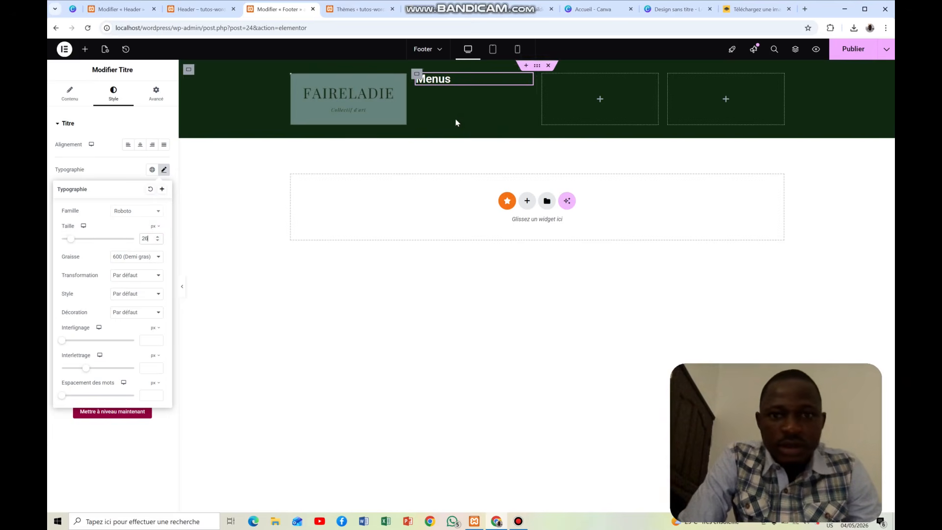
{"action": "left_click", "coordinate": [446, 101]}
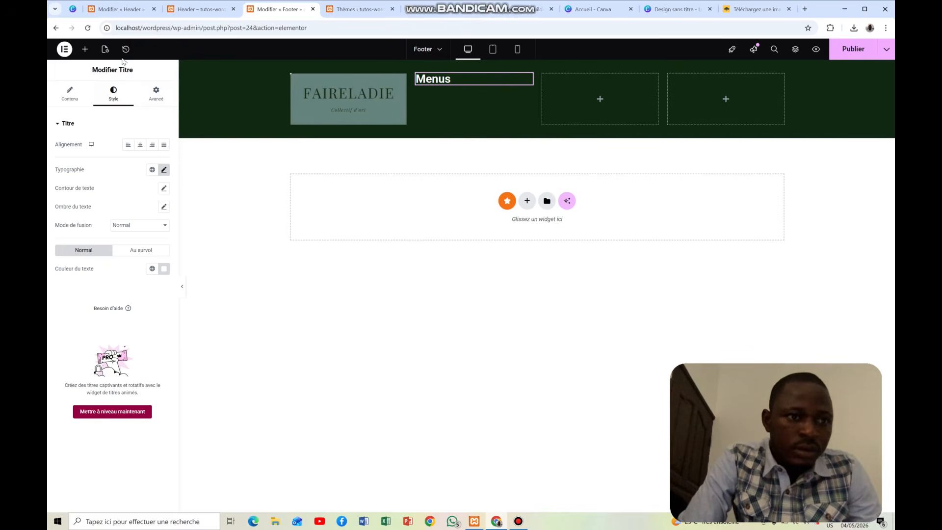
{"action": "left_click", "coordinate": [64, 49]}
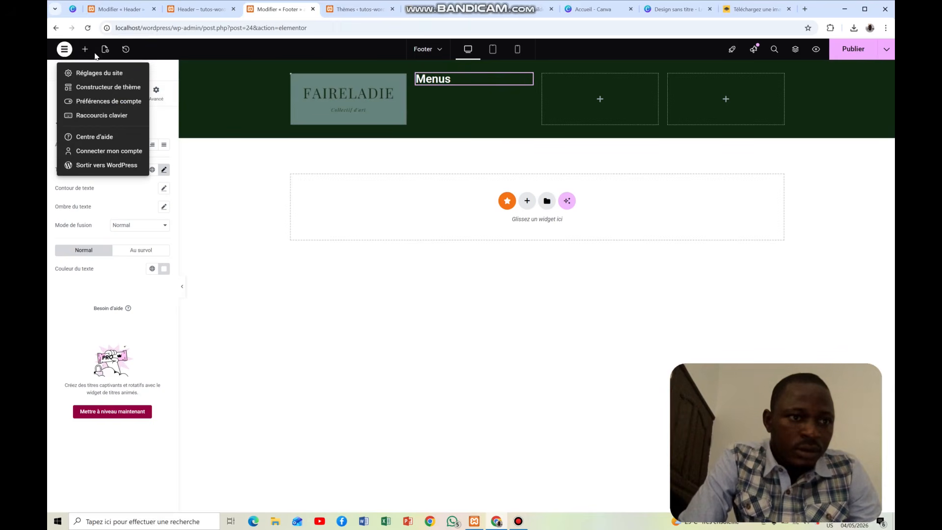
{"action": "left_click", "coordinate": [111, 51]}
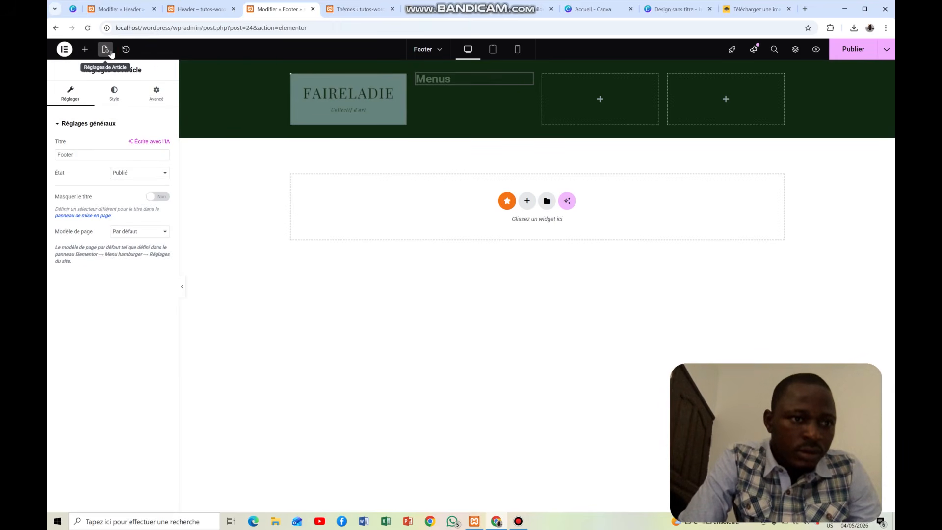
{"action": "left_click", "coordinate": [123, 49]}
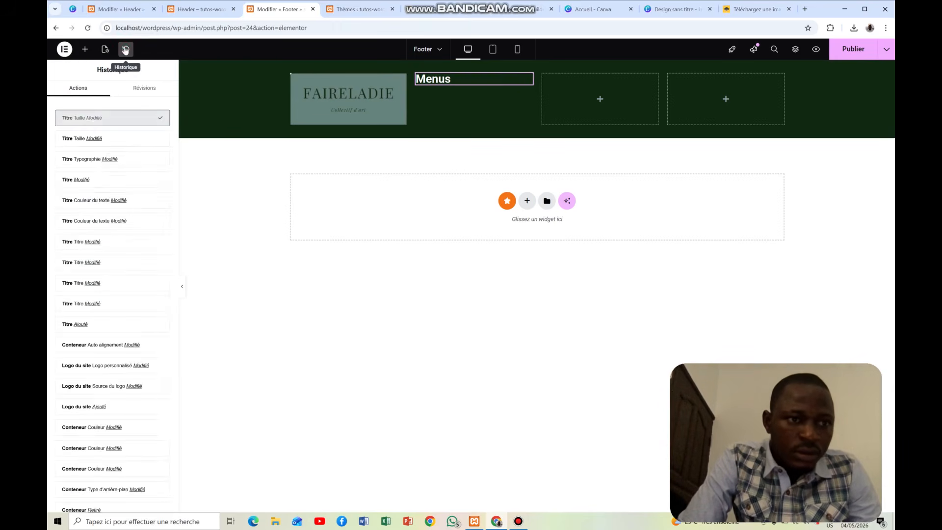
Find the Éditeur de texte widget and add it below the Menus heading in the second footer column.
{"action": "left_click", "coordinate": [85, 49]}
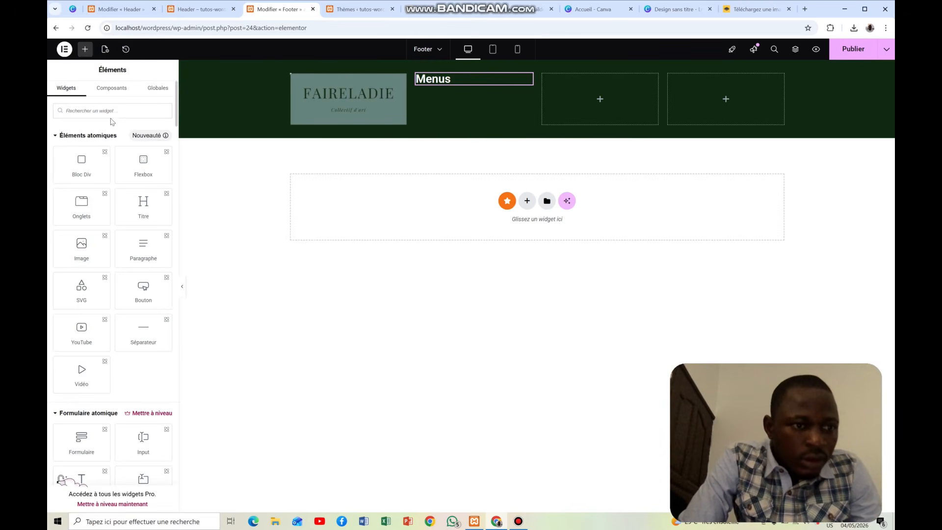
{"action": "type", "text": "ed"}
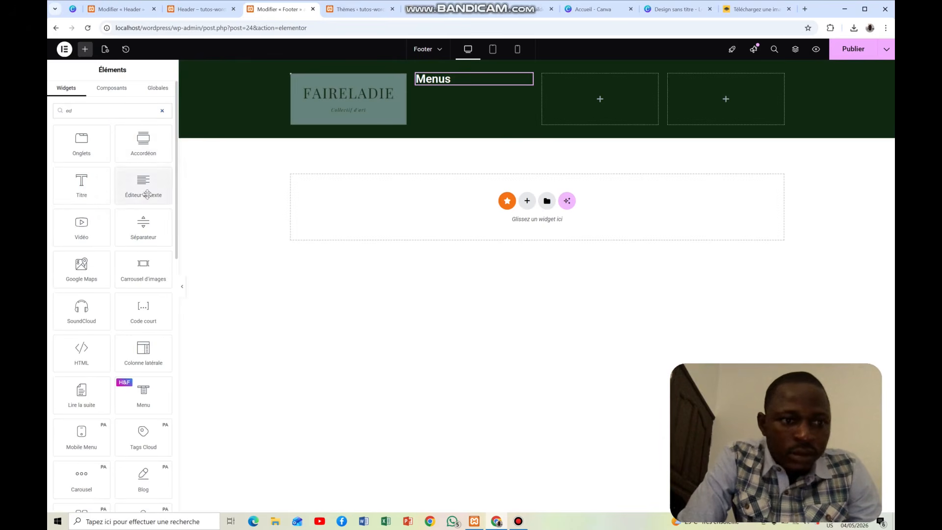
{"action": "left_click_drag", "start_coordinate": [145, 191], "coordinate": [449, 92]}
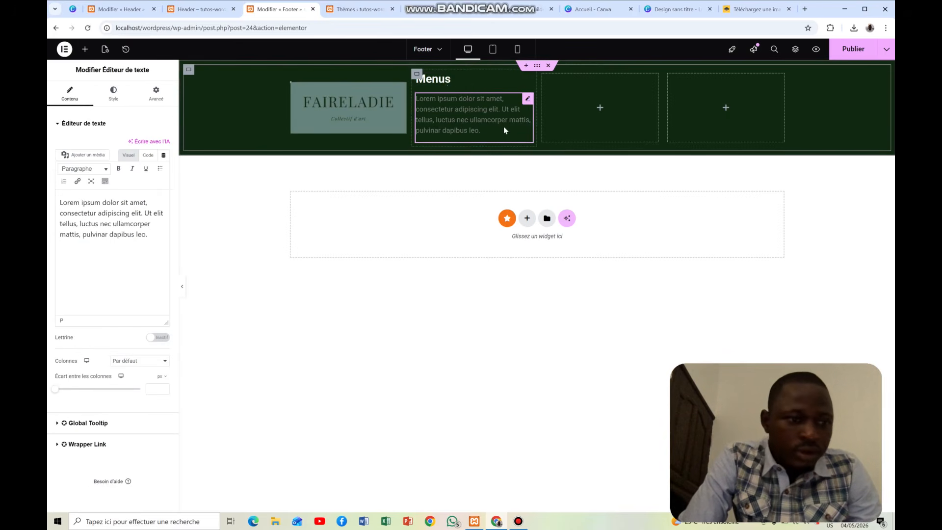
{"action": "left_click", "coordinate": [147, 241]}
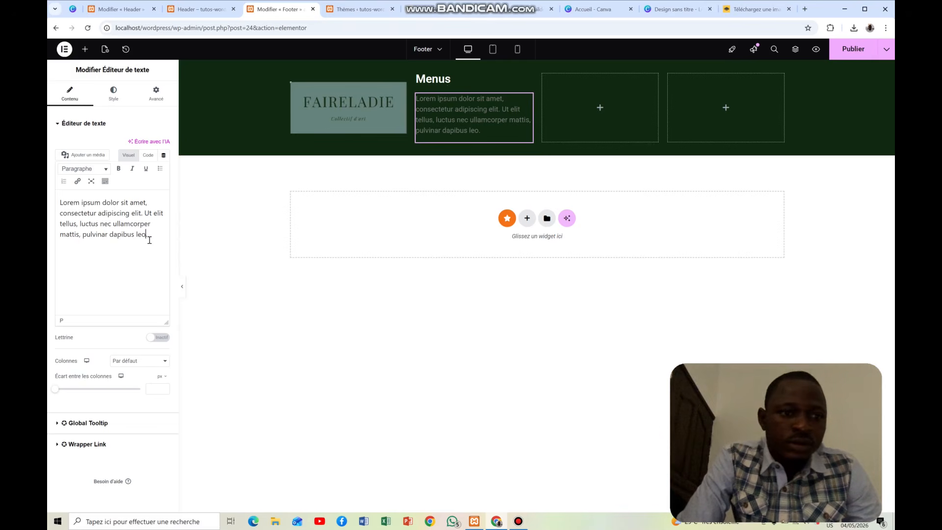
{"action": "left_click", "coordinate": [160, 170]}
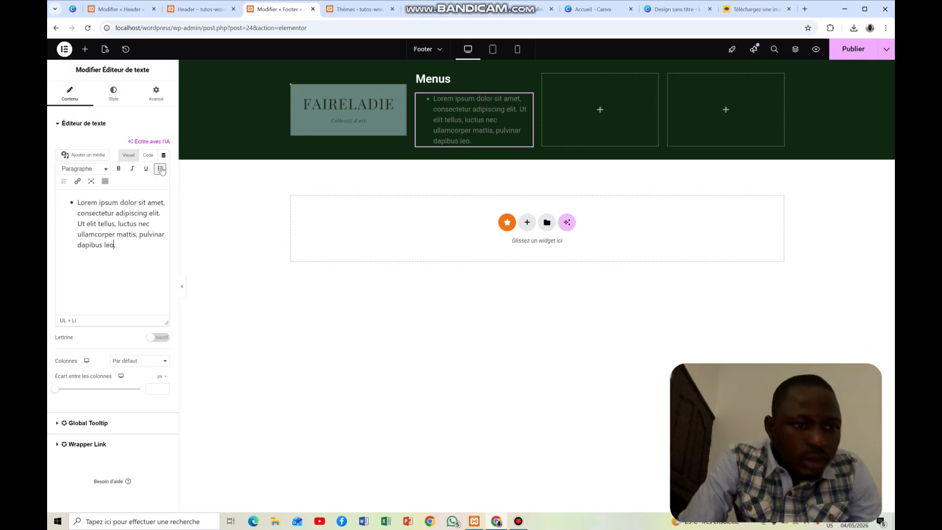
{"action": "left_click", "coordinate": [161, 169]}
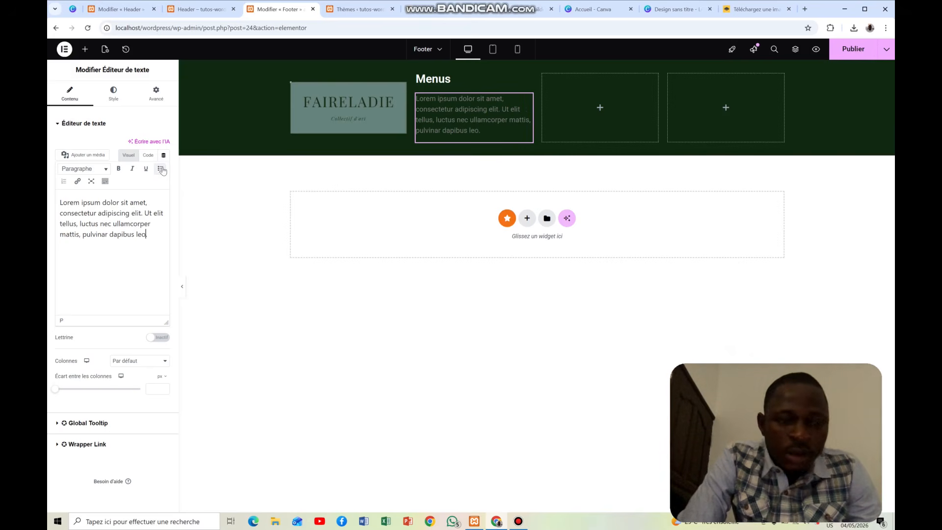
{"action": "left_click", "coordinate": [150, 241]}
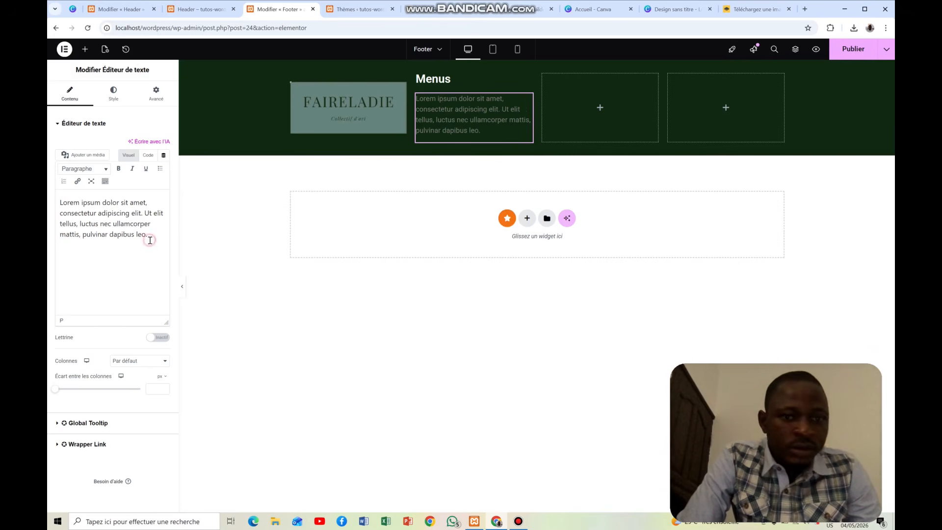
Set the text colour of the text block below the Menus heading to white, #fff.
{"action": "left_click", "coordinate": [116, 97]}
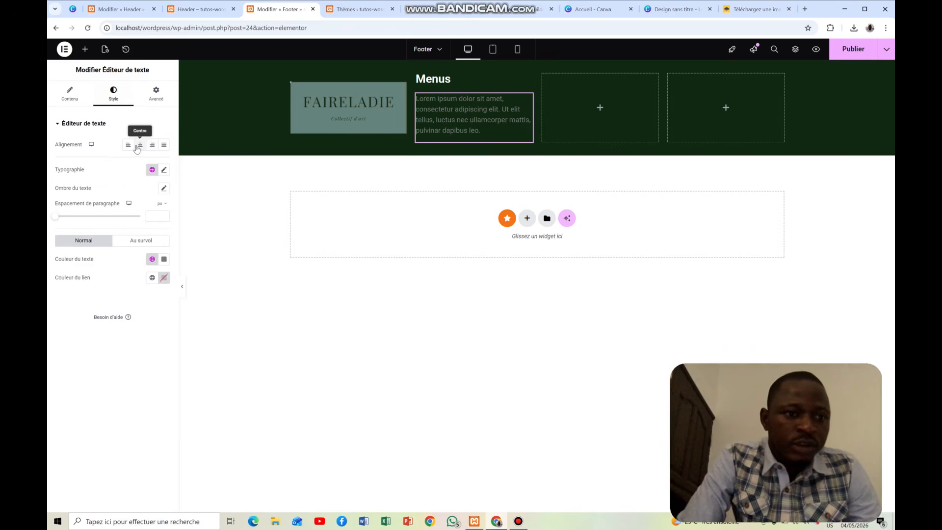
{"action": "left_click", "coordinate": [165, 261]}
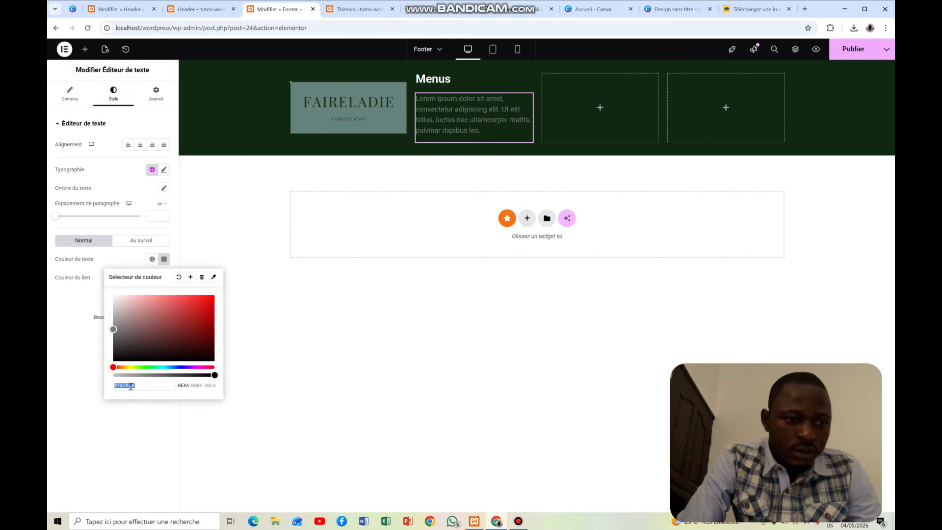
{"action": "type", "text": "#fff"}
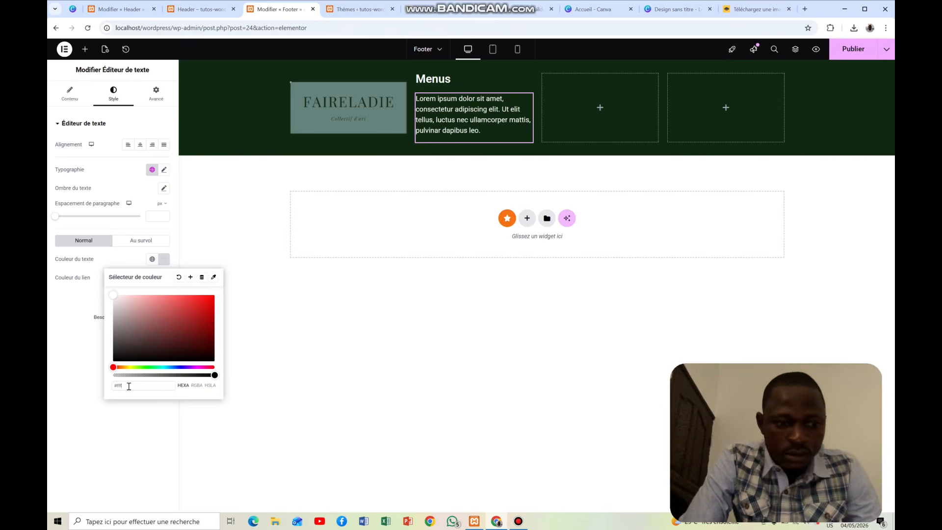
{"action": "left_click", "coordinate": [243, 367]}
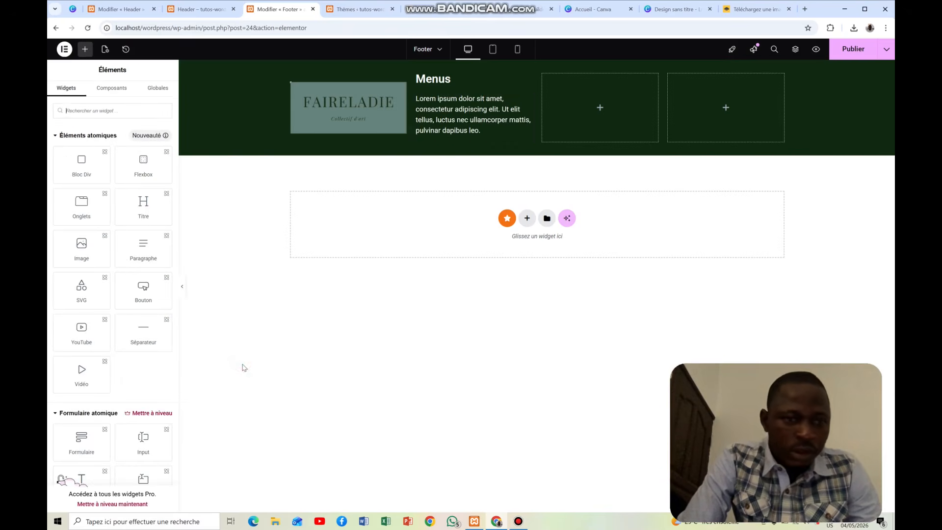
Replace the placeholder paragraph below the Menus heading with "Missions".
{"action": "left_click", "coordinate": [506, 129]}
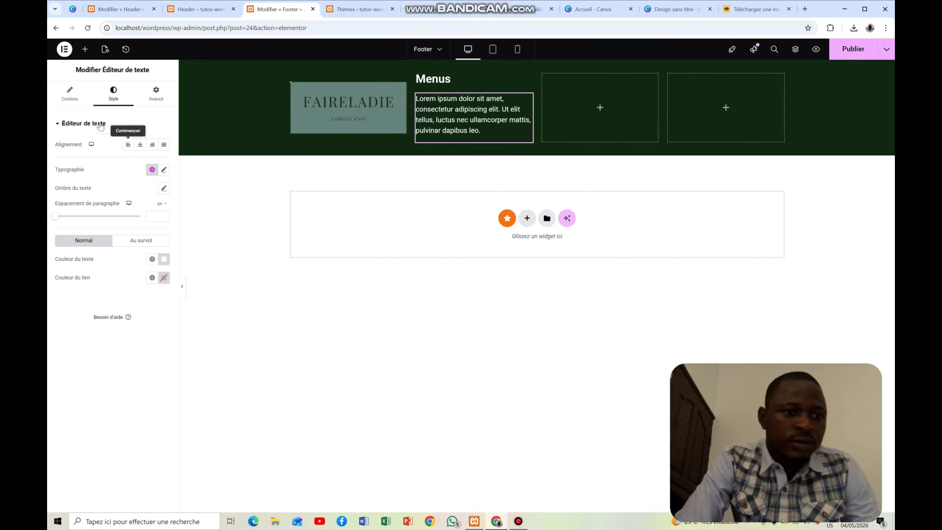
{"action": "left_click", "coordinate": [69, 93]}
{"action": "left_click", "coordinate": [159, 239]}
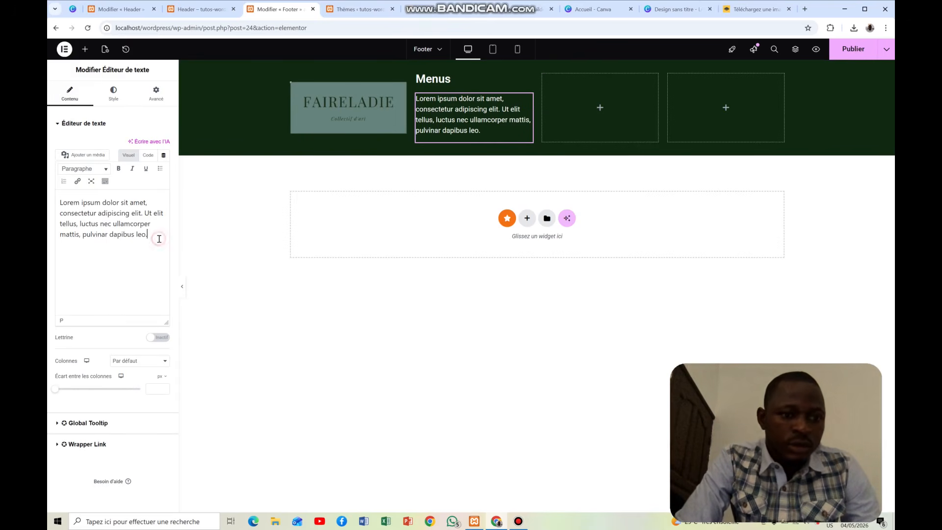
{"action": "key", "text": "ctrl+a"}
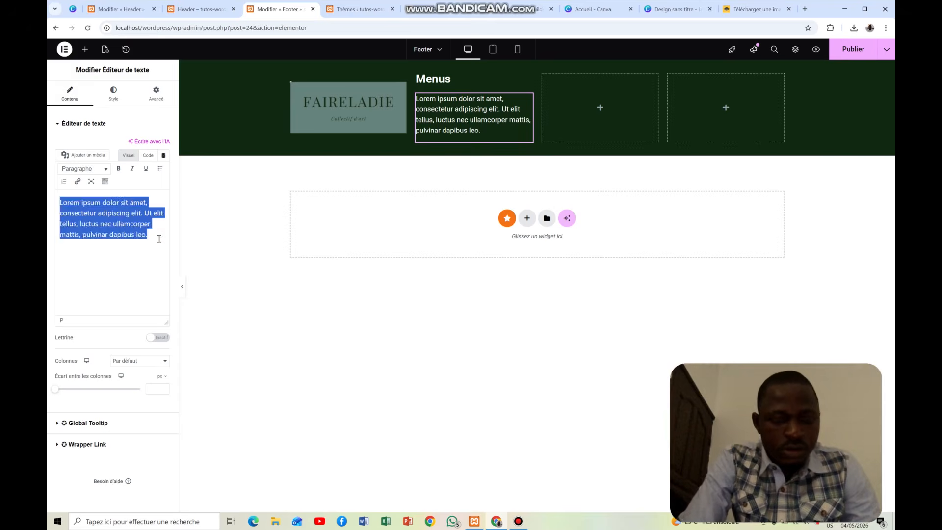
{"action": "type", "text": "Missions"}
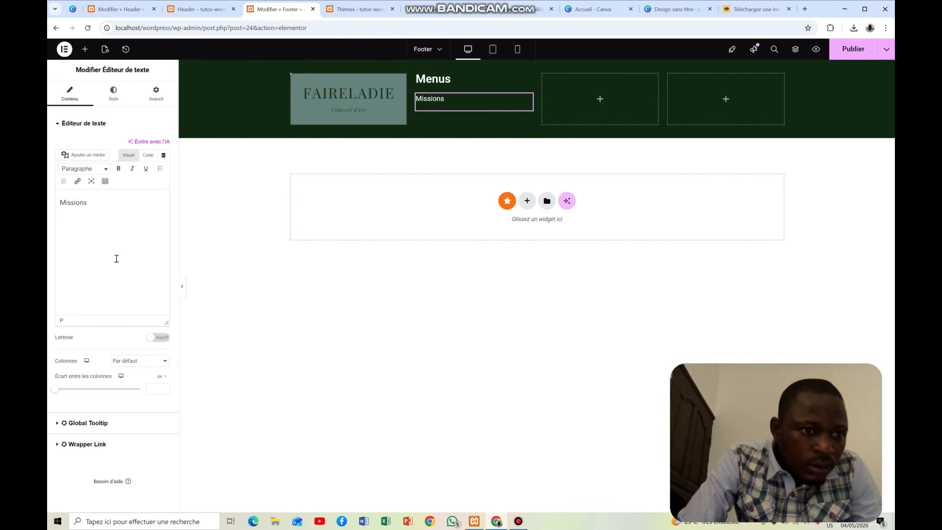
Turn the word "Missions" into a link to /mission, leaving it without italics.
{"action": "left_click", "coordinate": [97, 200]}
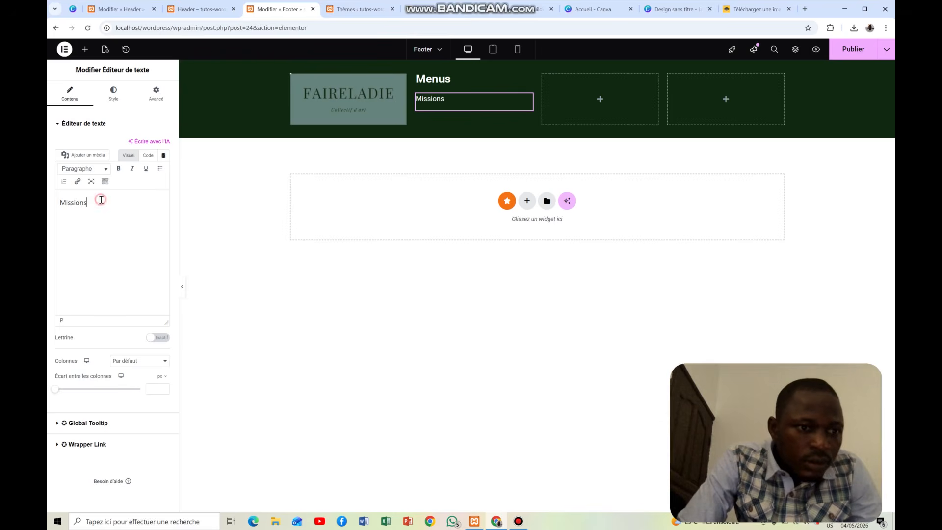
{"action": "left_click", "coordinate": [84, 201]}
{"action": "double_click", "coordinate": [84, 201]}
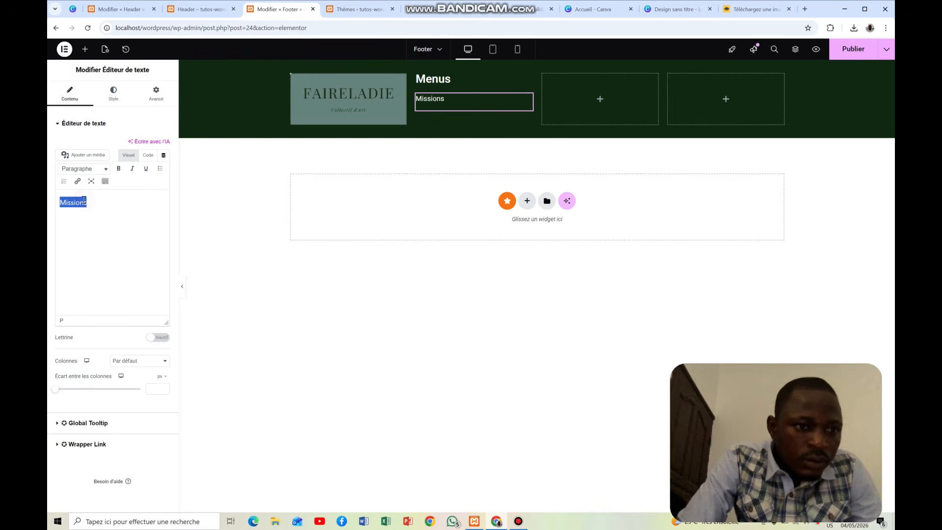
{"action": "left_click", "coordinate": [132, 169]}
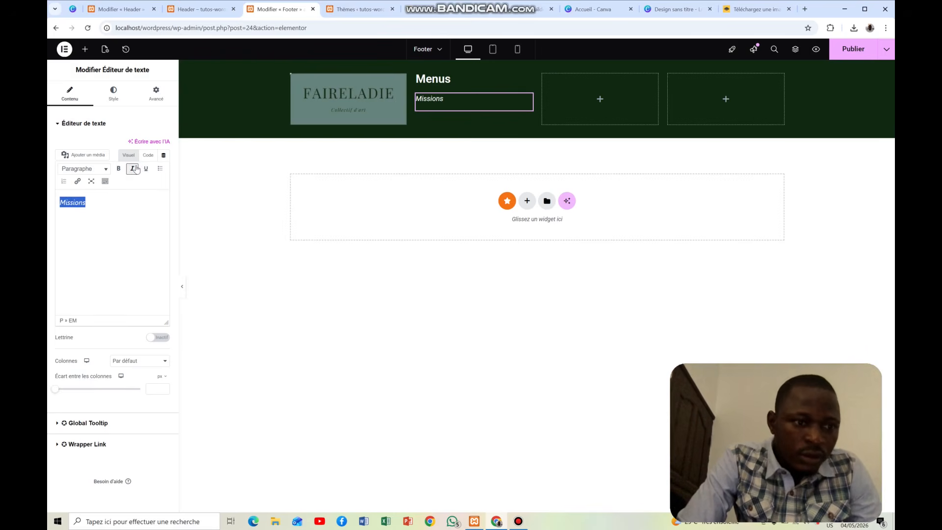
{"action": "left_click", "coordinate": [133, 170]}
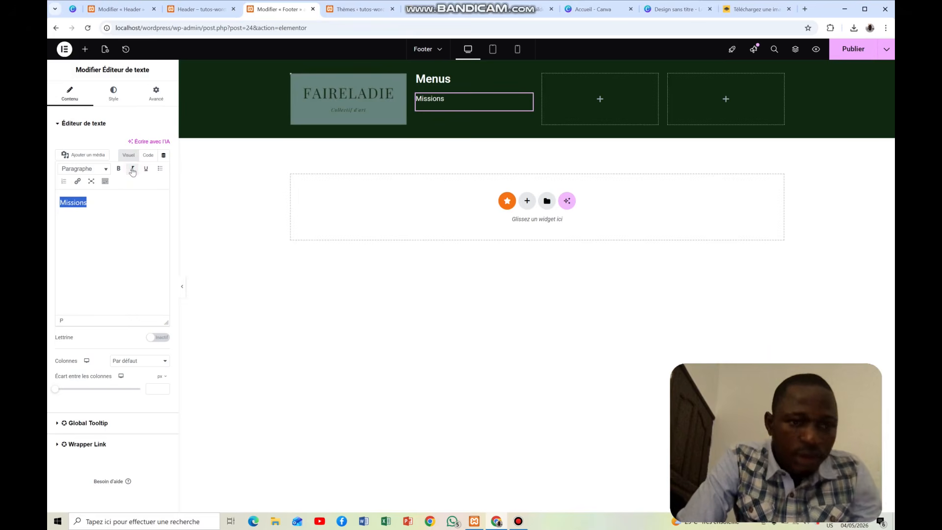
{"action": "left_click", "coordinate": [75, 182]}
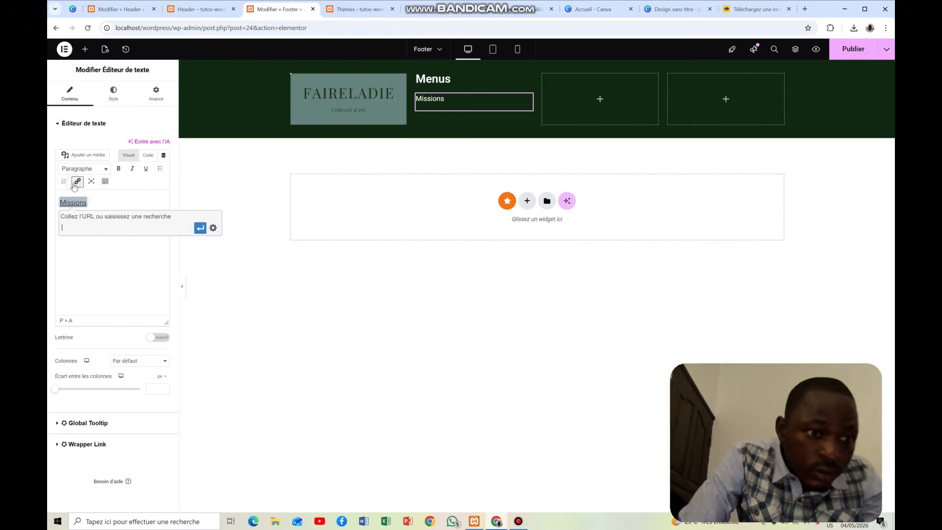
{"action": "type", "text": "/"}
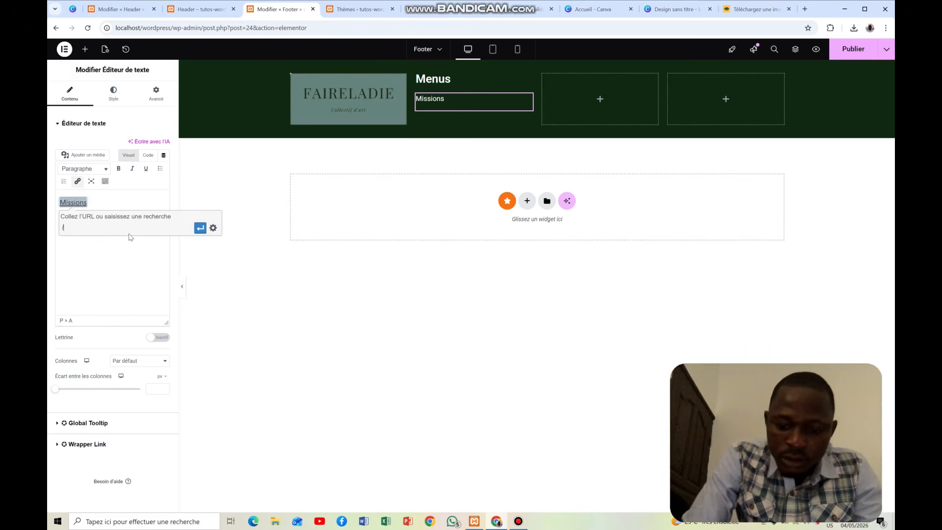
{"action": "type", "text": "mission"}
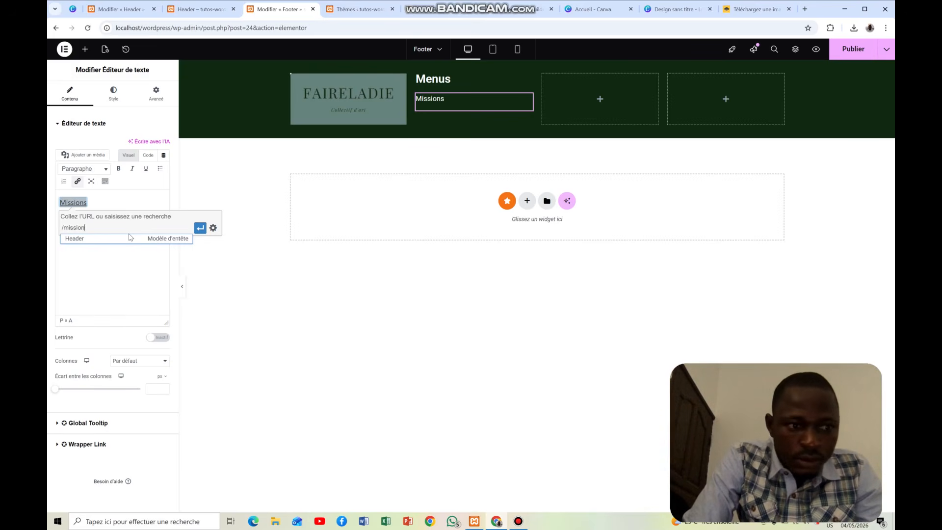
{"action": "left_click", "coordinate": [199, 229]}
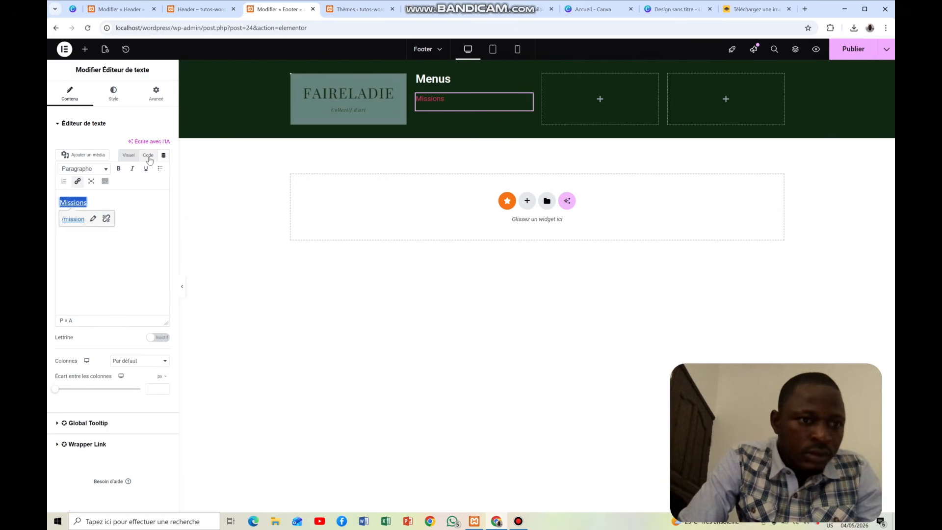
Set the link colour of the Missions text block to white, #fff.
{"action": "left_click", "coordinate": [114, 93]}
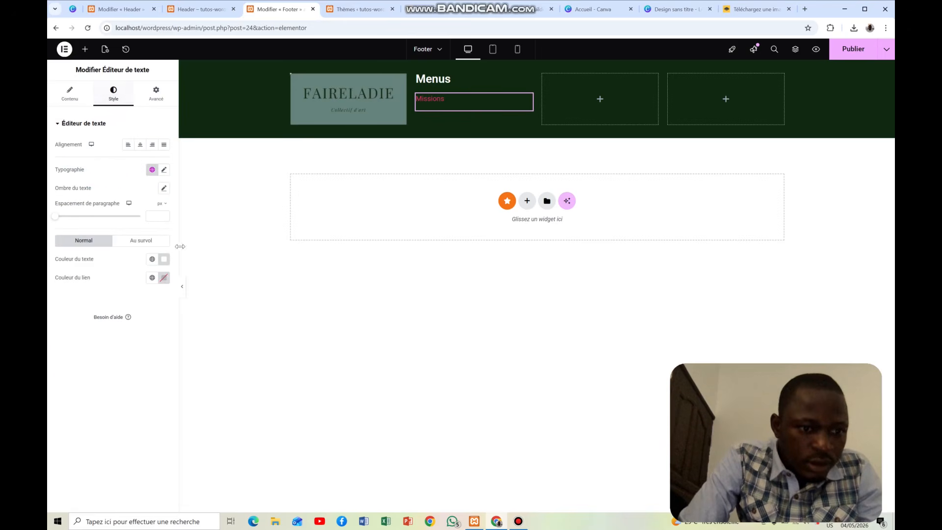
{"action": "left_click", "coordinate": [164, 278]}
{"action": "type", "text": "#fff"}
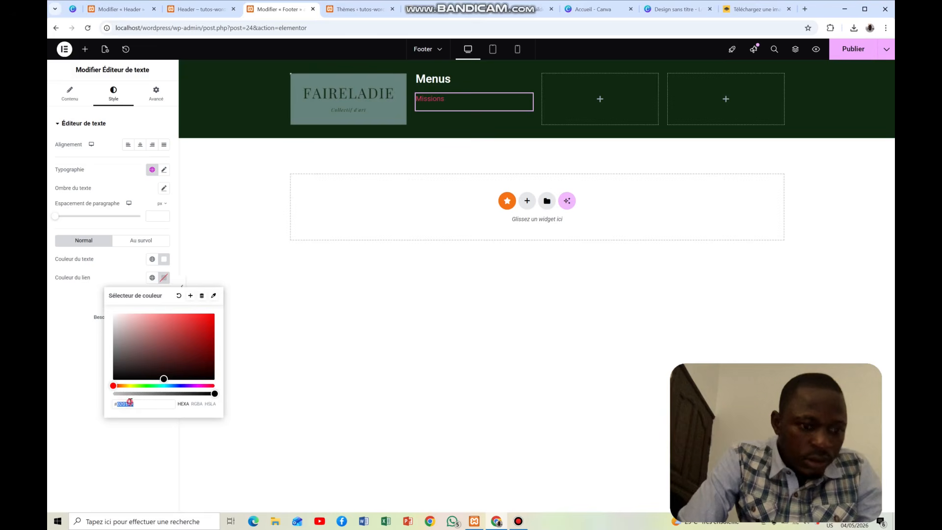
{"action": "left_click", "coordinate": [253, 383]}
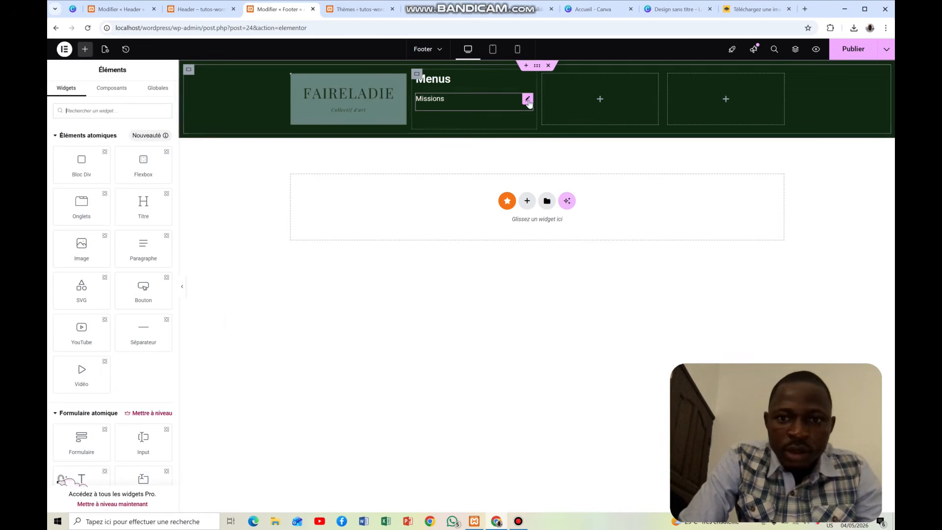
Duplicate the Missions text block twice to make three stacked entries under the Menus heading.
{"action": "right_click", "coordinate": [528, 101]}
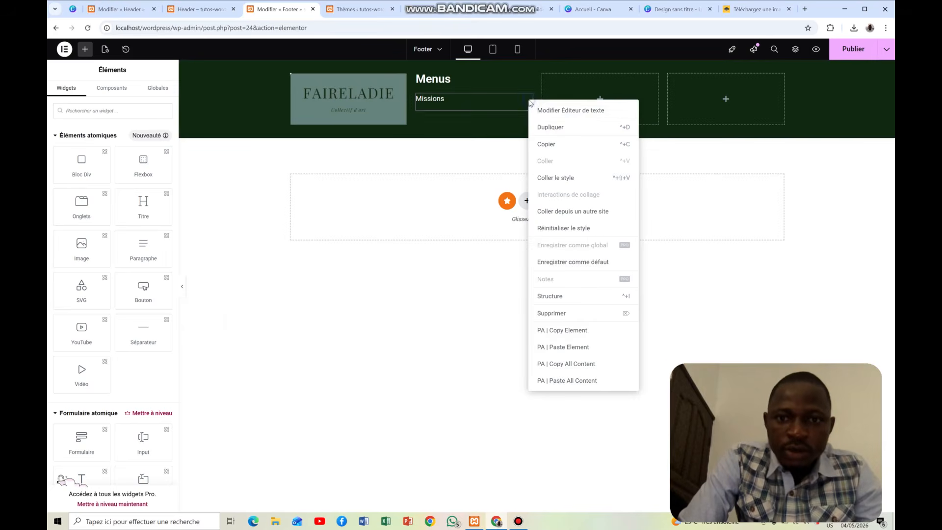
{"action": "left_click", "coordinate": [546, 126]}
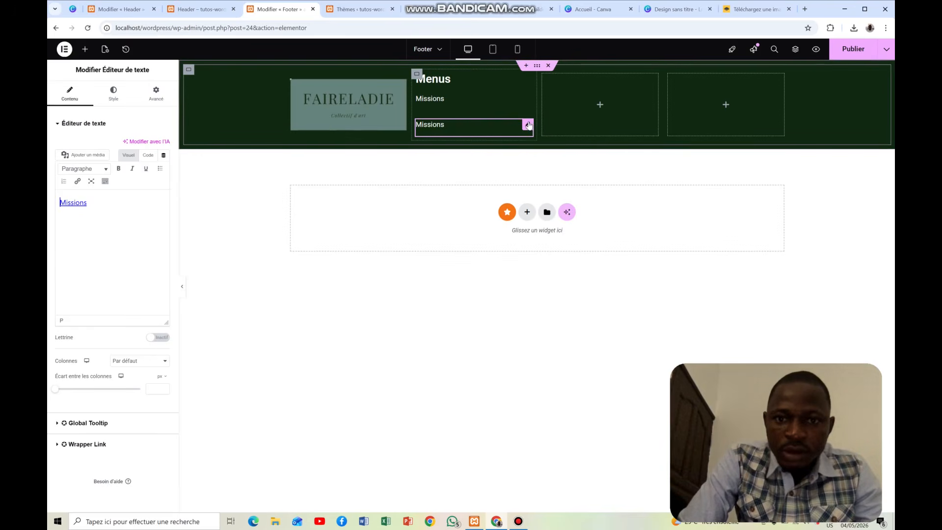
{"action": "right_click", "coordinate": [528, 125]}
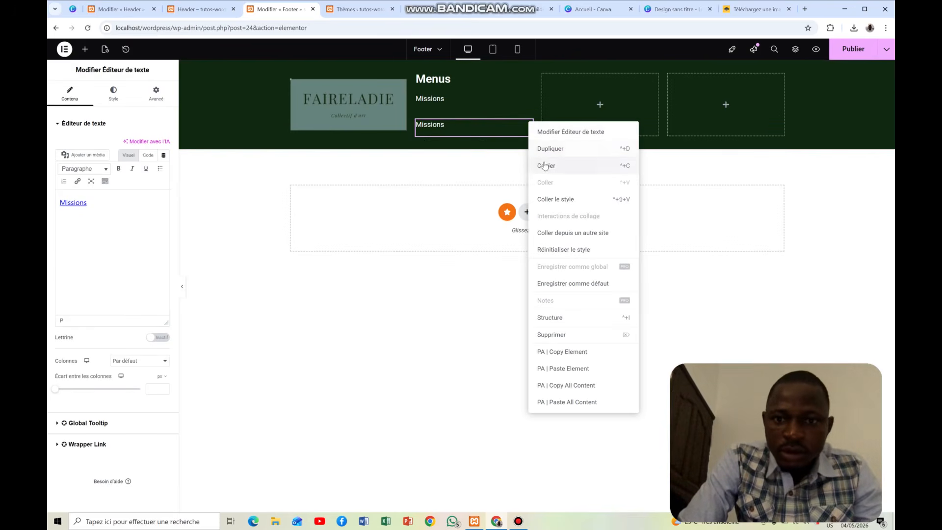
{"action": "left_click", "coordinate": [552, 148]}
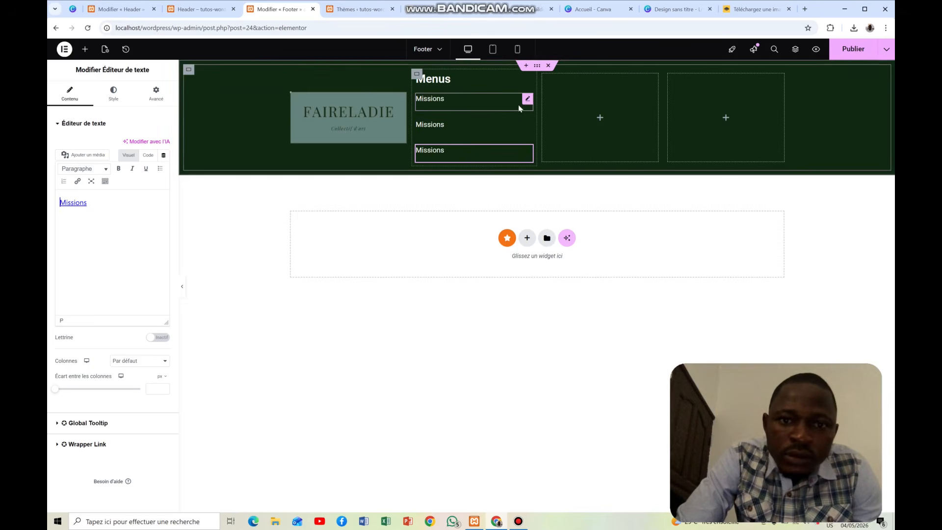
Set the first Missions text block's typography to a line height of 11 px and letter spacing of -0.1 px.
{"action": "left_click", "coordinate": [528, 100]}
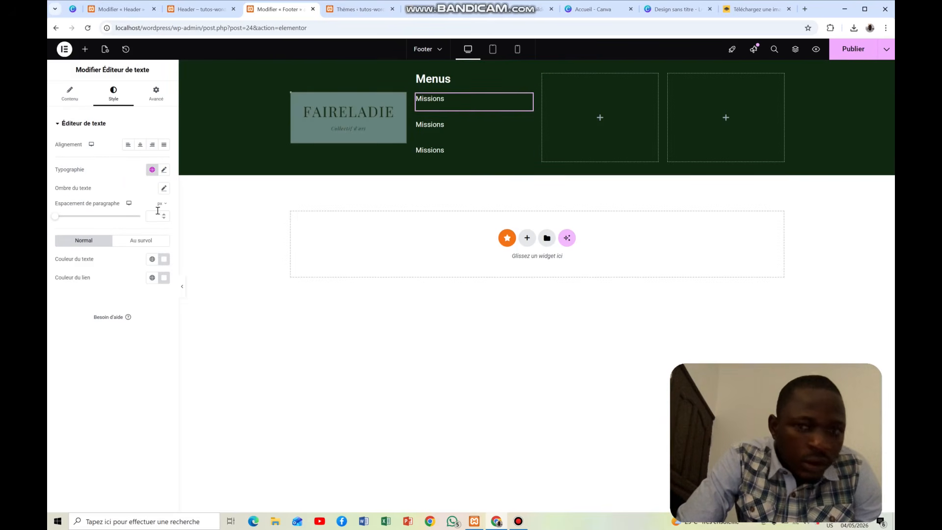
{"action": "left_click", "coordinate": [164, 170]}
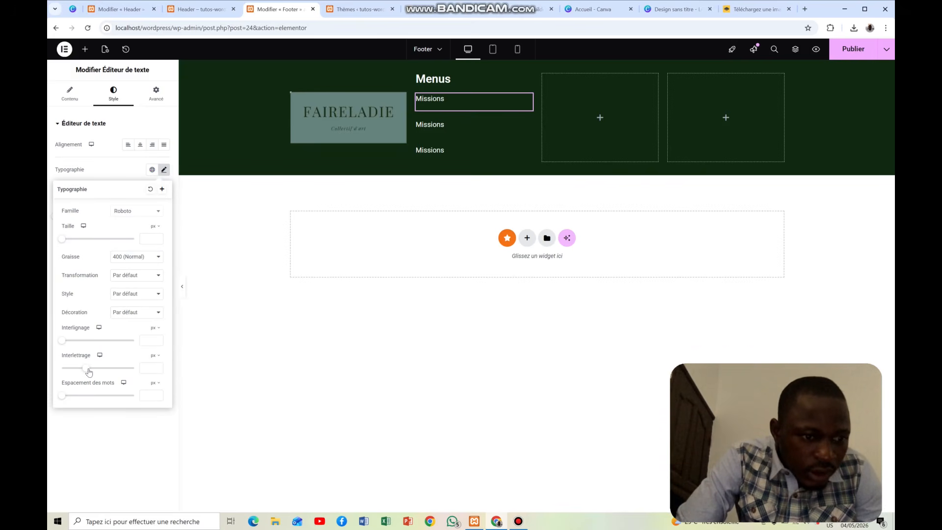
{"action": "left_click_drag", "start_coordinate": [89, 368], "coordinate": [86, 370]}
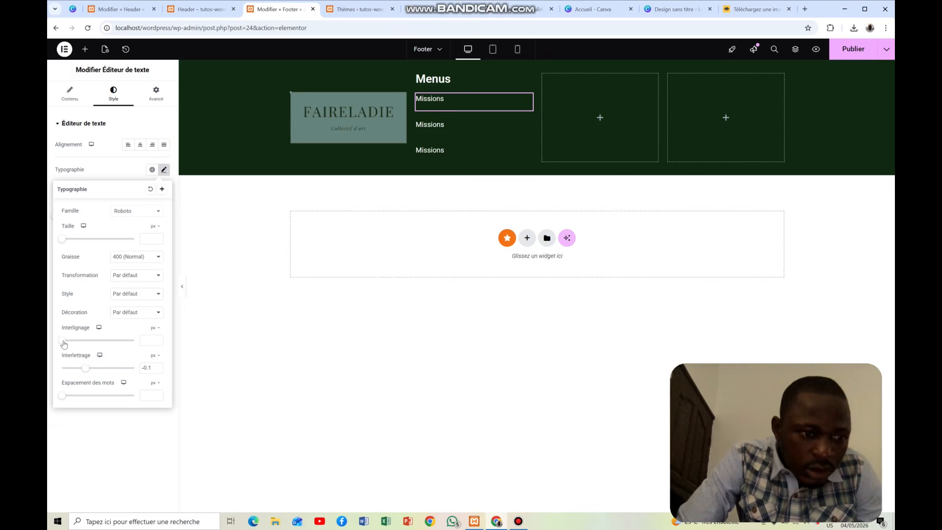
{"action": "mouse_move", "coordinate": [61, 340]}
{"action": "left_mouse_down"}
{"action": "mouse_move", "coordinate": [84, 347]}
{"action": "mouse_move", "coordinate": [71, 342]}
{"action": "left_mouse_up"}
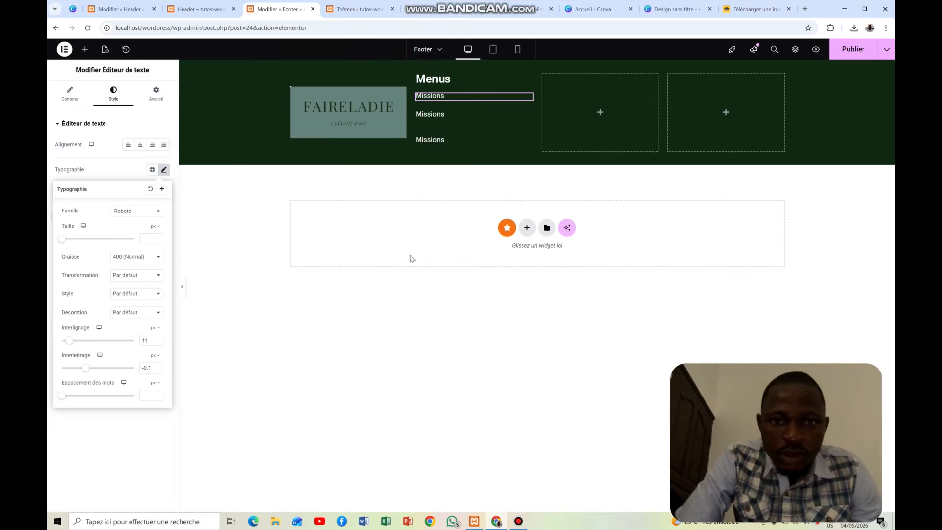
Delete the second and third Missions text blocks under the Menus heading.
{"action": "left_click", "coordinate": [528, 114]}
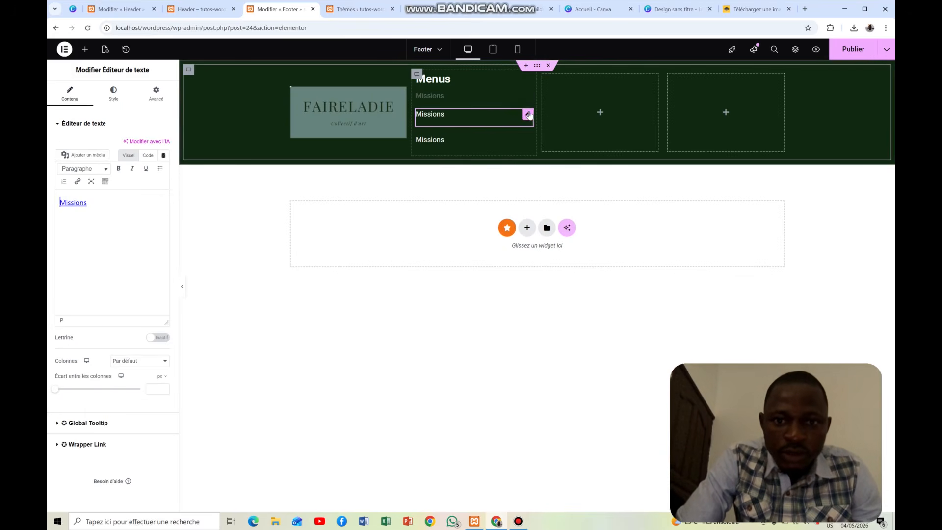
{"action": "right_click", "coordinate": [529, 114]}
{"action": "left_click", "coordinate": [561, 325]}
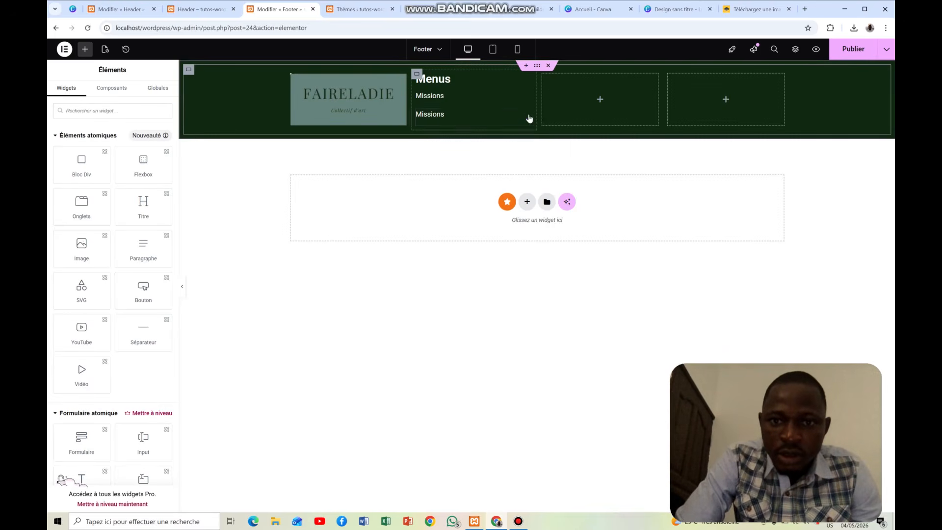
{"action": "right_click", "coordinate": [529, 115]}
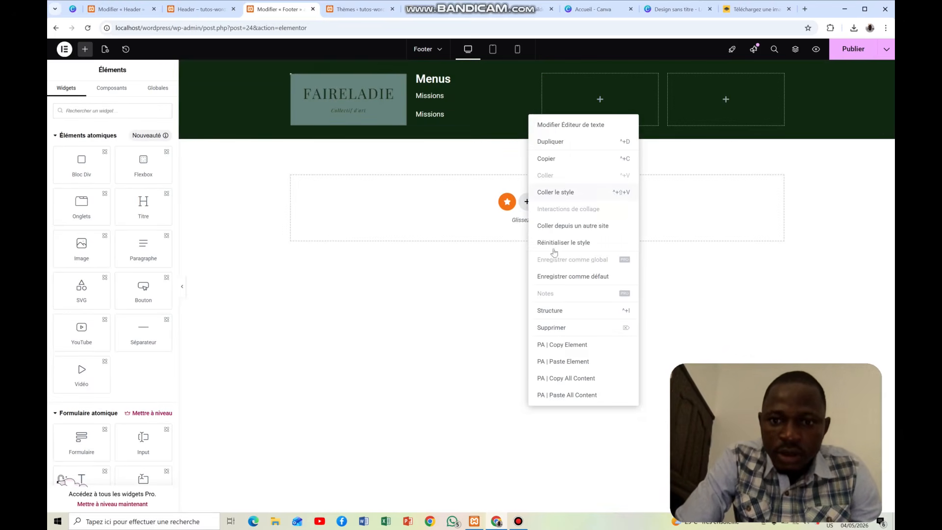
{"action": "left_click", "coordinate": [551, 327]}
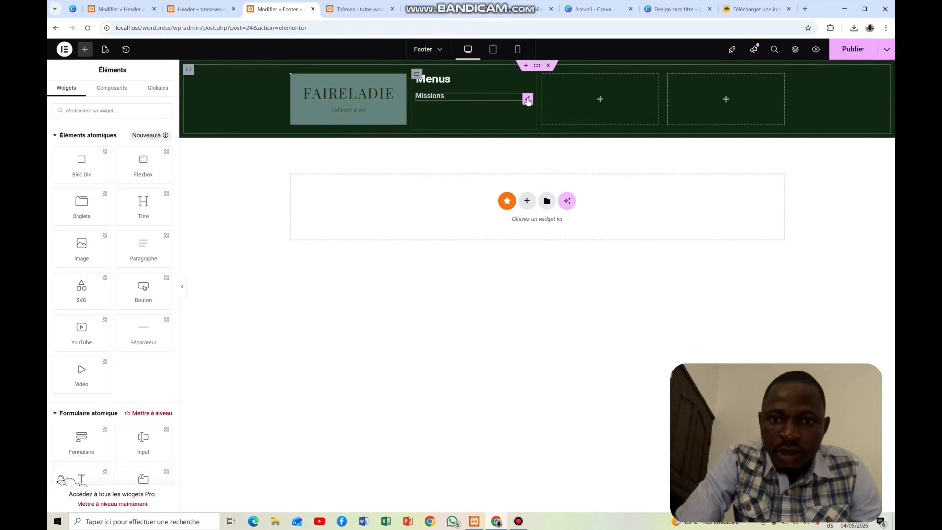
Duplicate the tightened Missions text block three times to make four stacked entries under the Menus heading.
{"action": "right_click", "coordinate": [528, 100]}
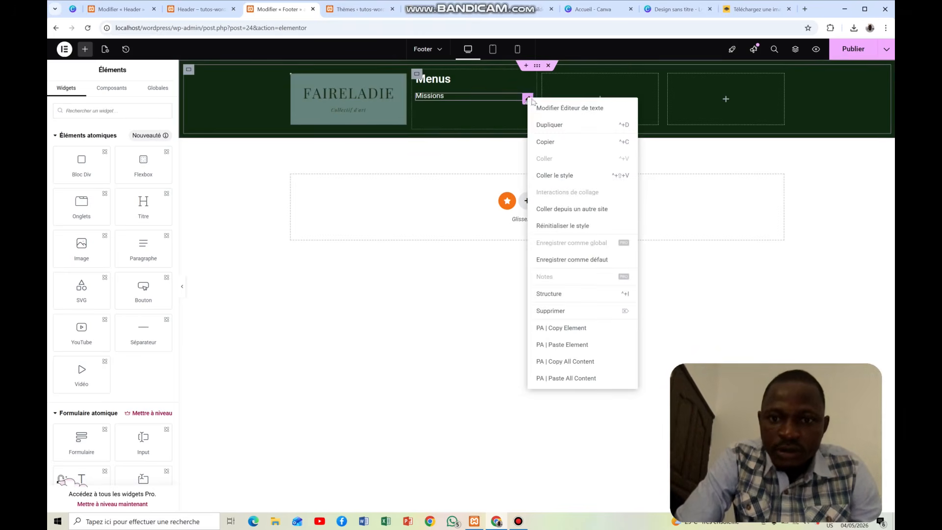
{"action": "left_click", "coordinate": [555, 124]}
{"action": "right_click", "coordinate": [531, 115]}
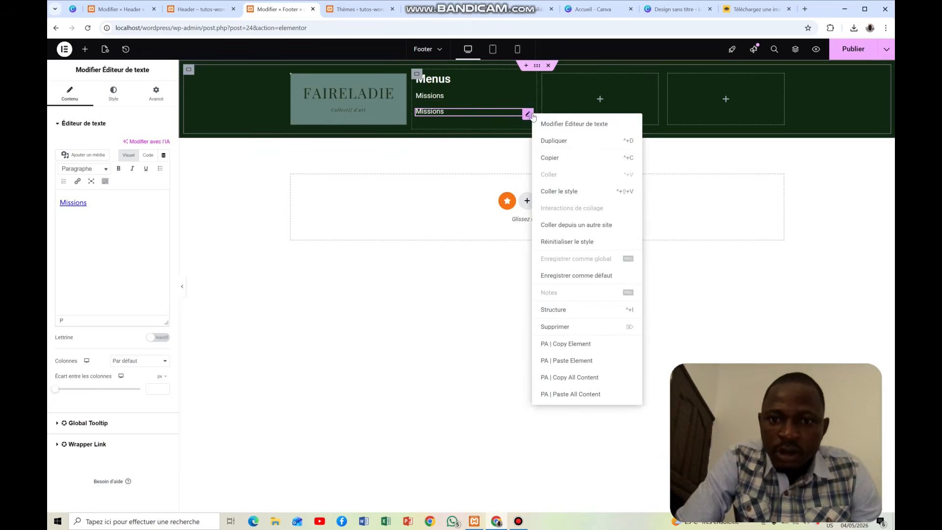
{"action": "left_click", "coordinate": [549, 141]}
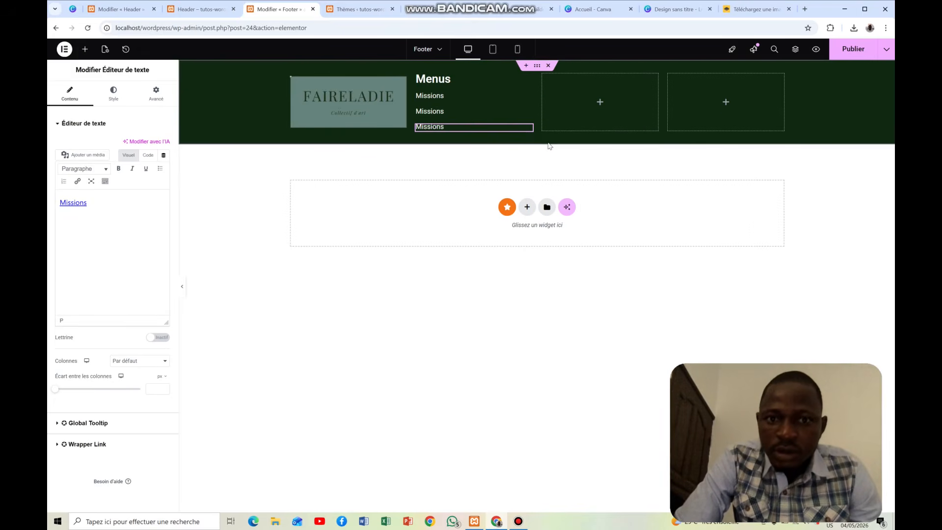
{"action": "mouse_move", "coordinate": [482, 126]}
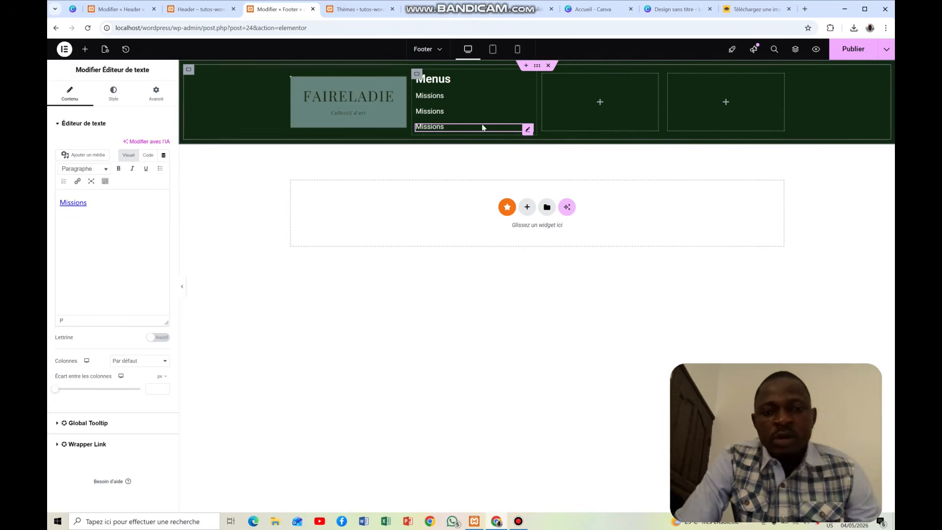
{"action": "right_click", "coordinate": [527, 131]}
{"action": "left_click", "coordinate": [548, 161]}
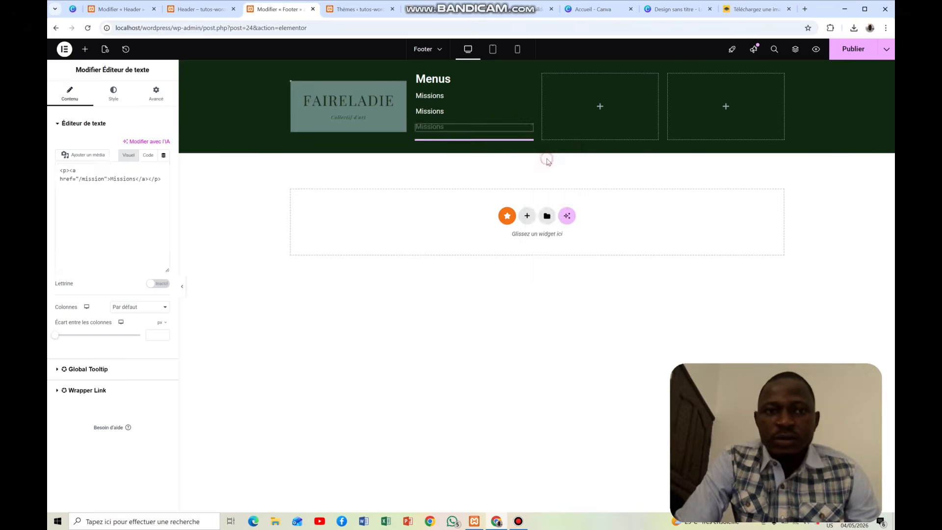
Check the menu names in the header preview, return to the footer, and replace the second Missions entry's text with "Categories".
{"action": "left_click", "coordinate": [358, 9]}
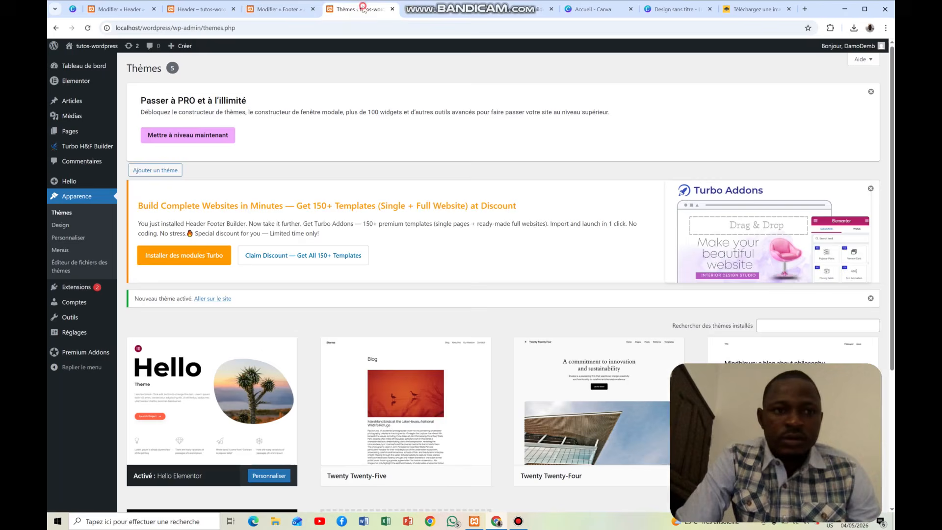
{"action": "left_click", "coordinate": [197, 8]}
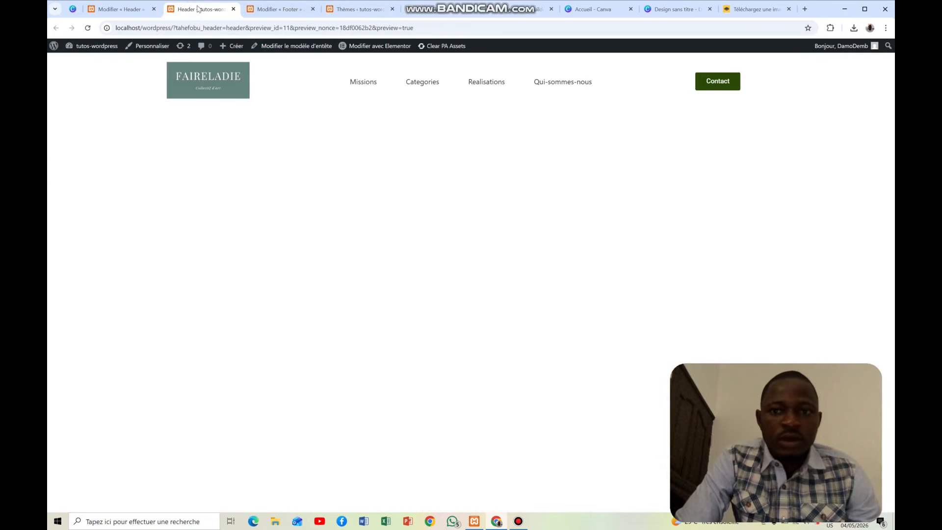
{"action": "left_click", "coordinate": [278, 9]}
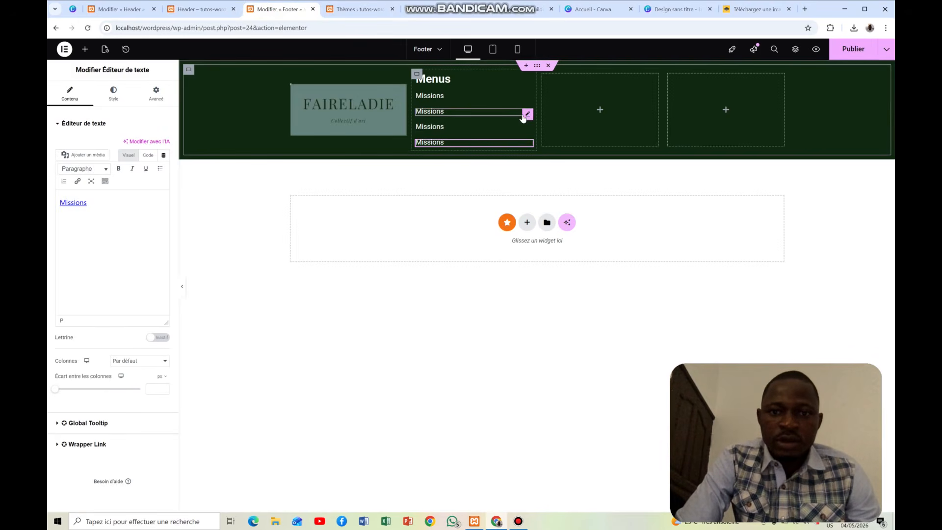
{"action": "left_click", "coordinate": [526, 114]}
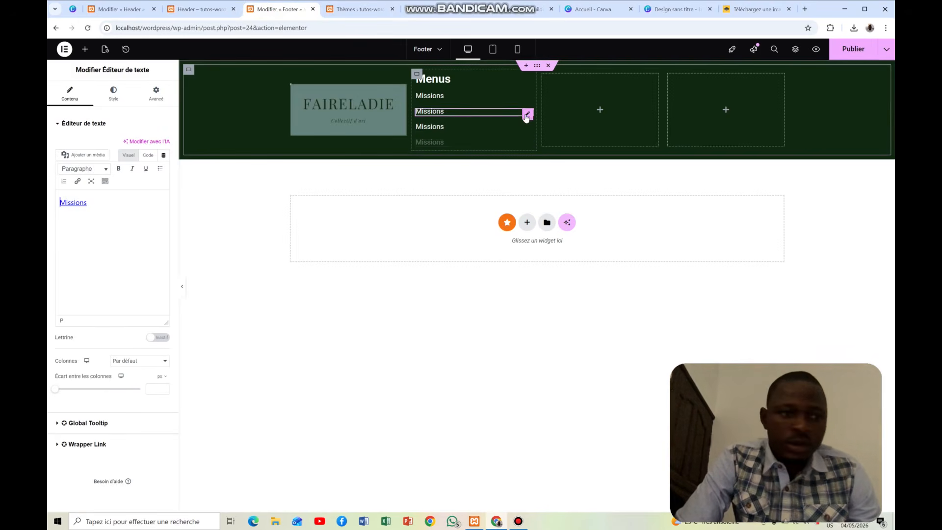
{"action": "double_click", "coordinate": [77, 203]}
{"action": "type", "text": "Cate"}
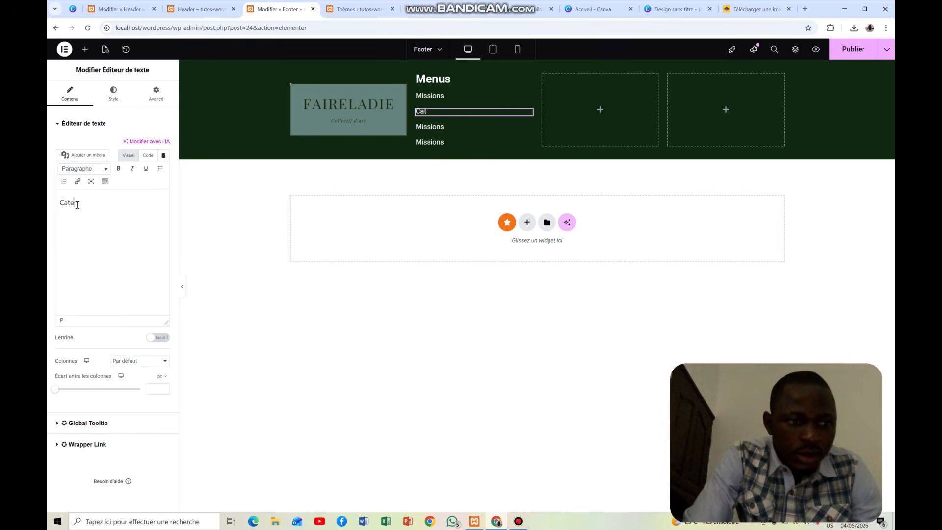
{"action": "type", "text": "gories"}
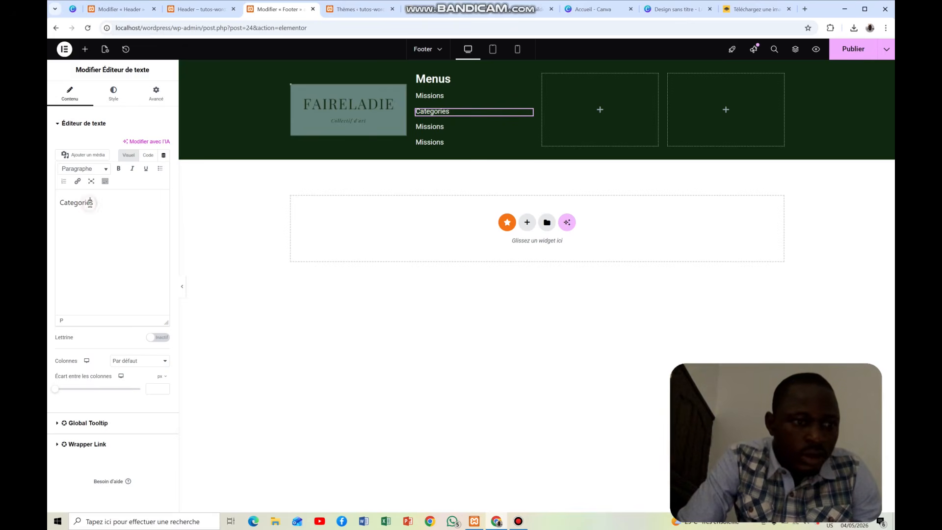
Turn the word "Categories" into a link to /categories.
{"action": "double_click", "coordinate": [90, 203]}
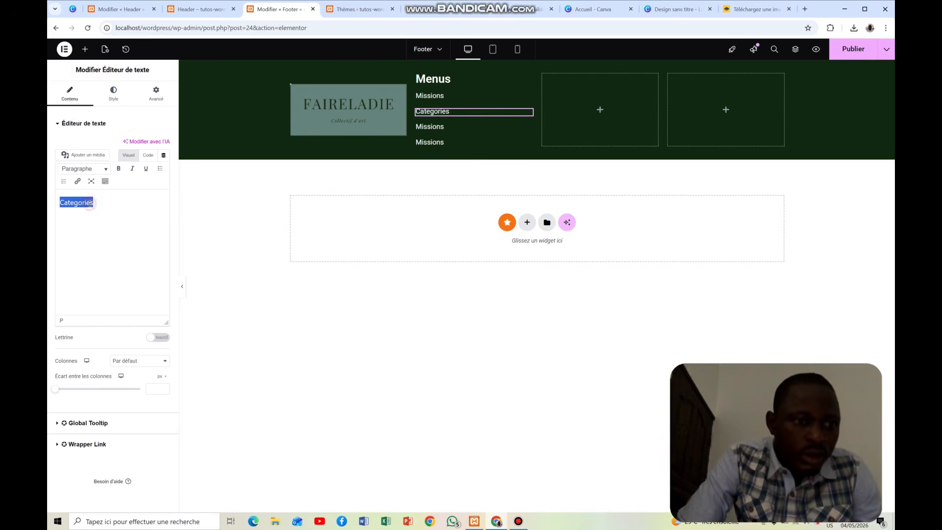
{"action": "left_click", "coordinate": [77, 181]}
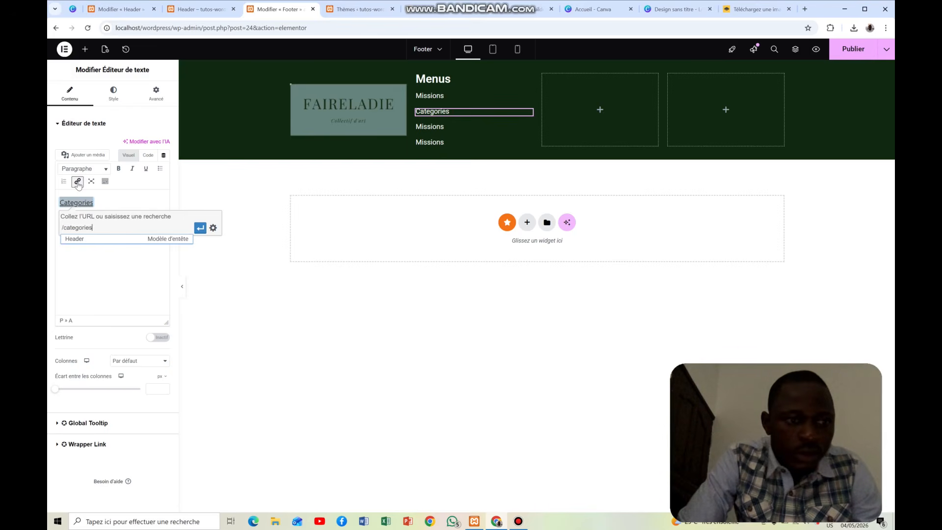
{"action": "left_click", "coordinate": [200, 233]}
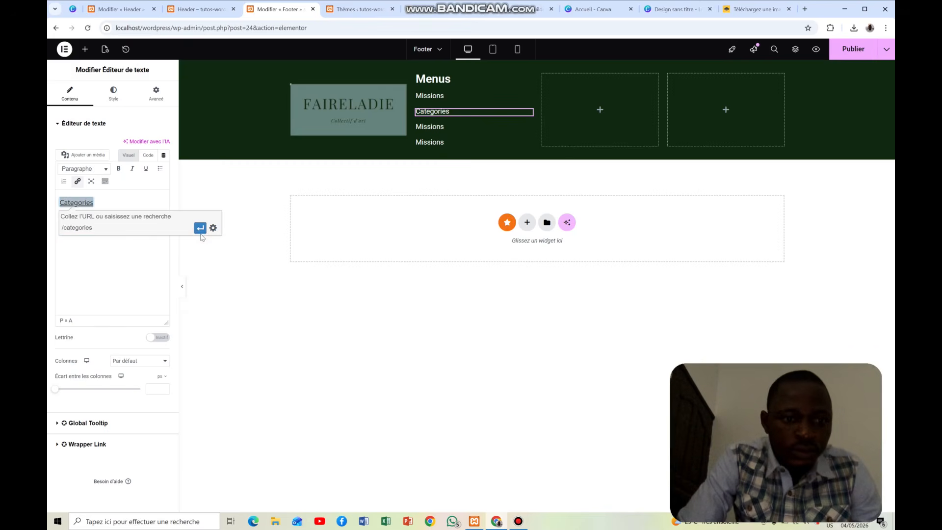
{"action": "left_click", "coordinate": [201, 234]}
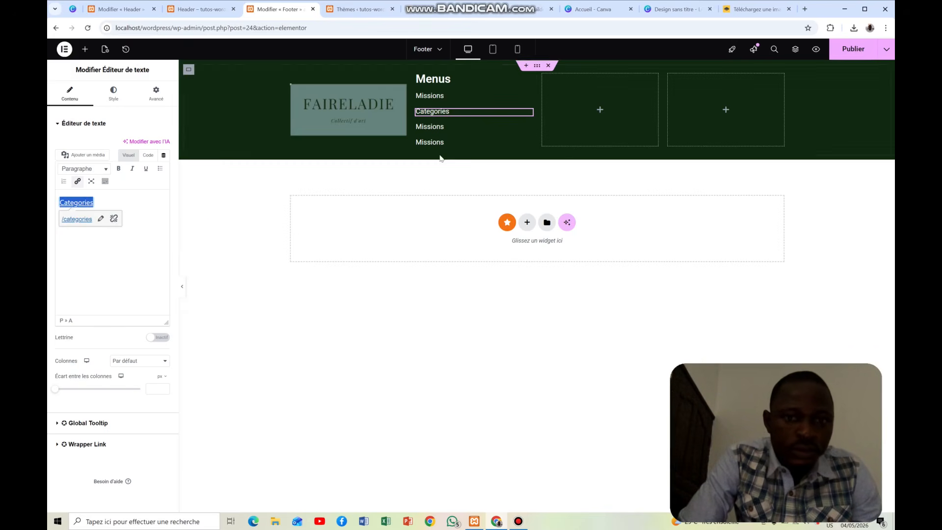
Replace the third entry's text under the Menus heading with "Realisations".
{"action": "left_click", "coordinate": [434, 128]}
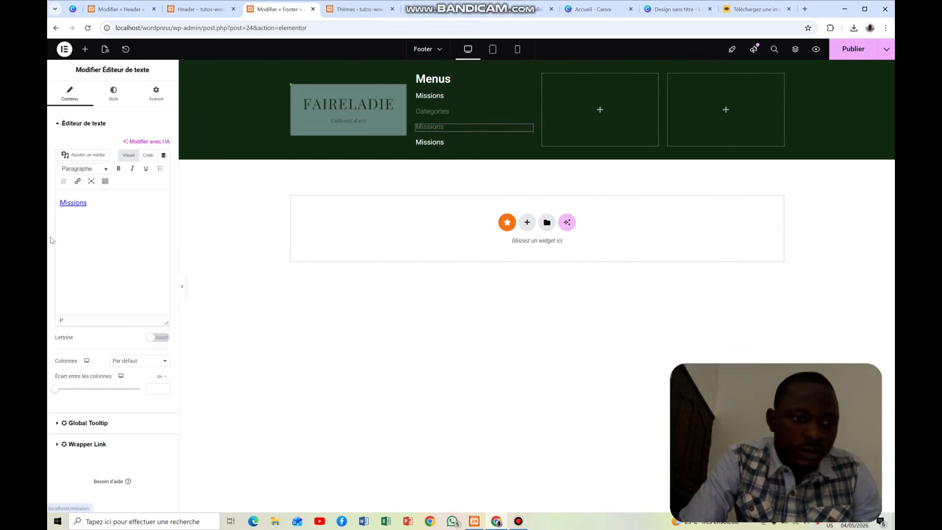
{"action": "double_click", "coordinate": [75, 203]}
{"action": "type", "text": "R"}
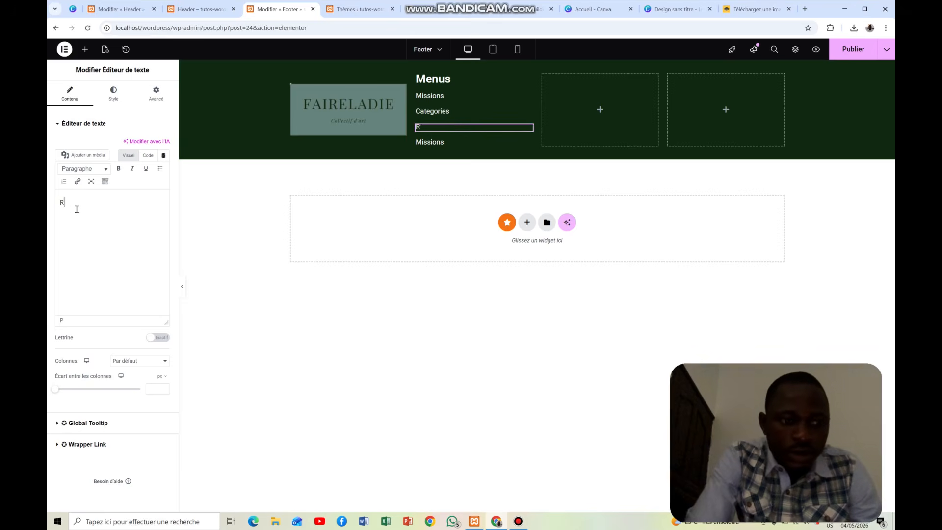
{"action": "type", "text": "ealisat"}
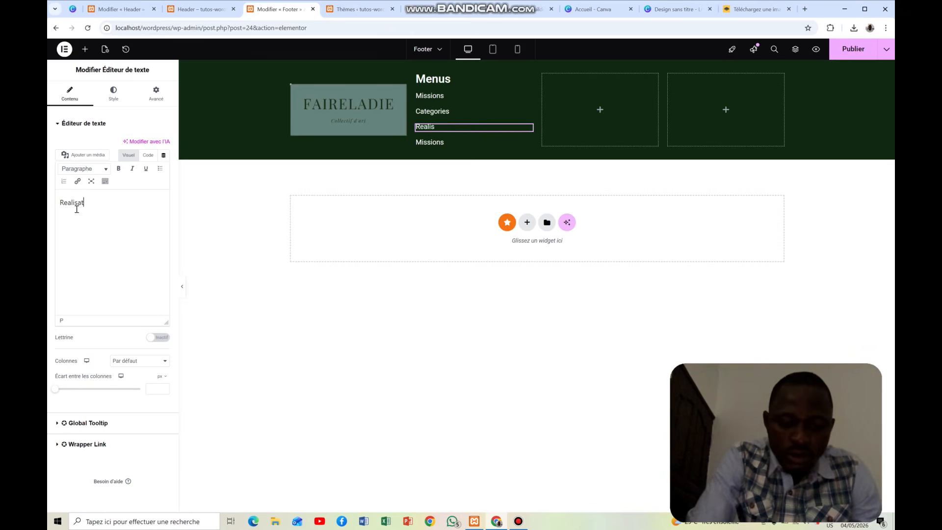
{"action": "type", "text": "ions"}
Turn the word "Realisations" into a link to /realisation.
{"action": "double_click", "coordinate": [86, 206]}
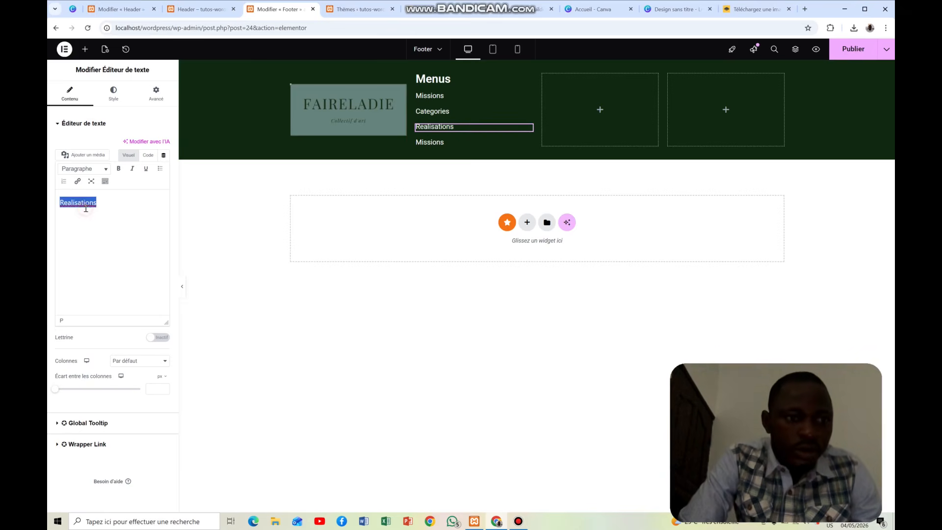
{"action": "left_click", "coordinate": [77, 181]}
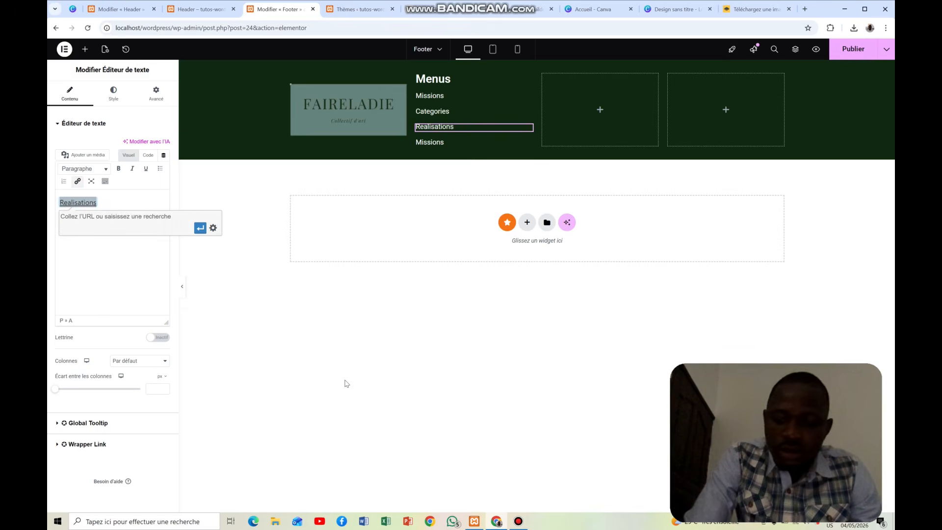
{"action": "type", "text": "/realis"}
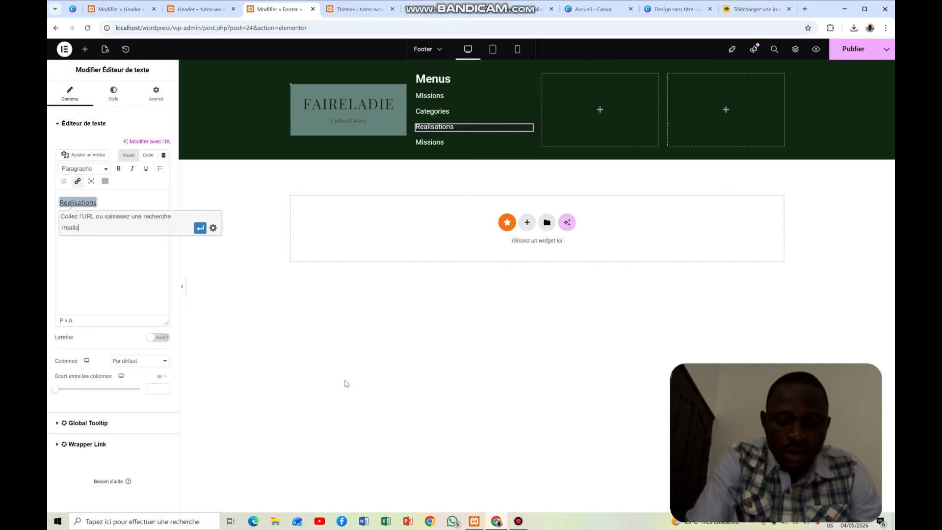
{"action": "type", "text": "ation"}
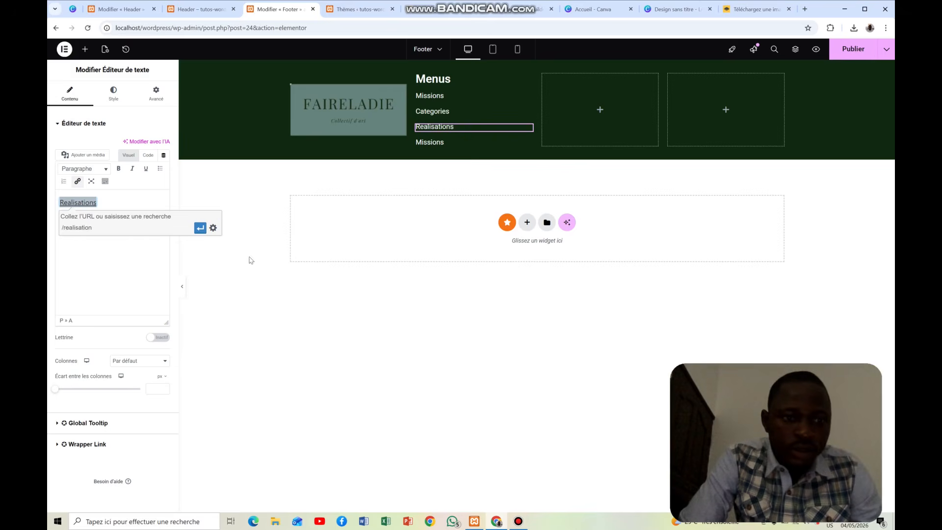
{"action": "left_click", "coordinate": [200, 228]}
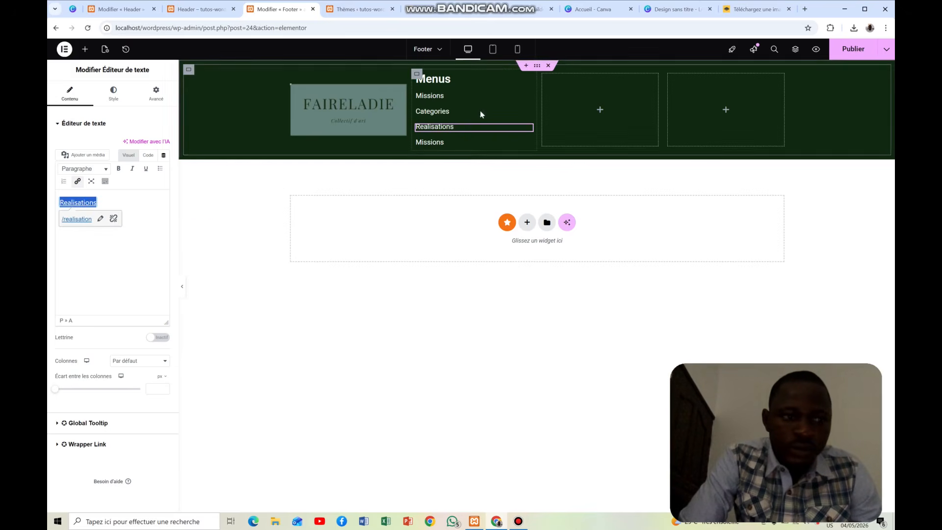
Replace the fourth entry's text under the Menus heading with "Qui aommes nous ?".
{"action": "left_click", "coordinate": [438, 146]}
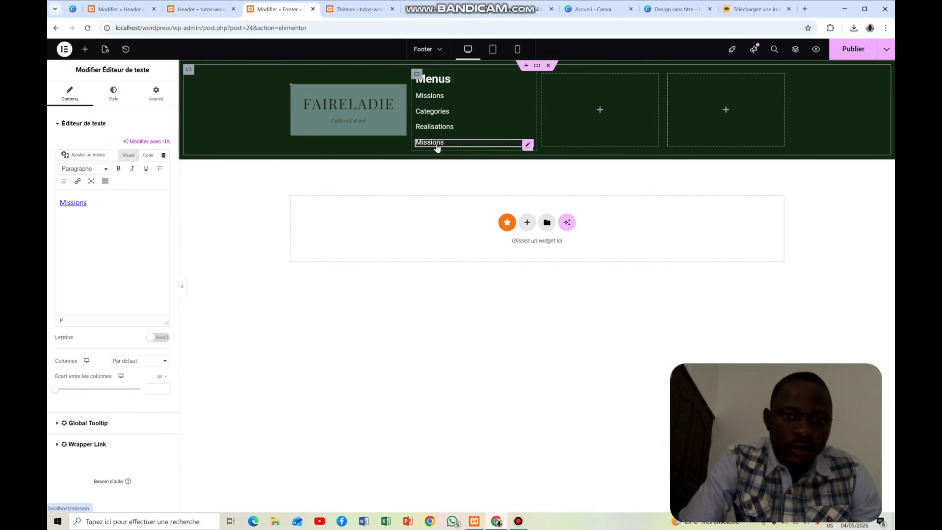
{"action": "double_click", "coordinate": [73, 201]}
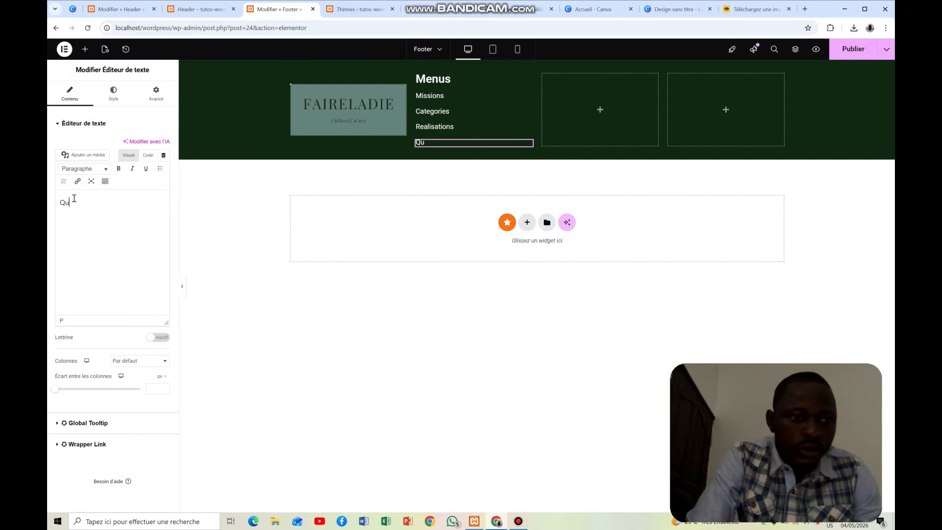
{"action": "type", "text": "aommes nous ?"}
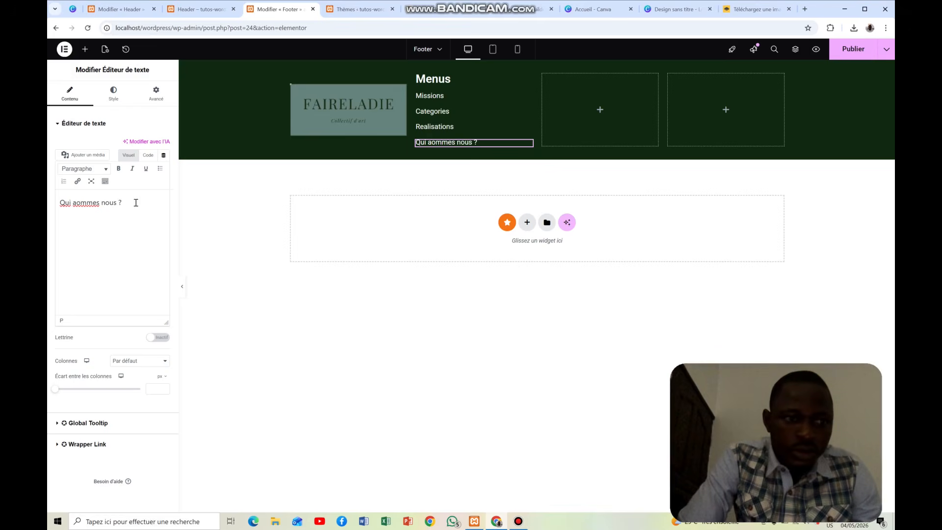
Turn the text "Qui aommes nous ?" into a link to "/qui sommes nous".
{"action": "left_click_drag", "start_coordinate": [136, 203], "coordinate": [58, 203]}
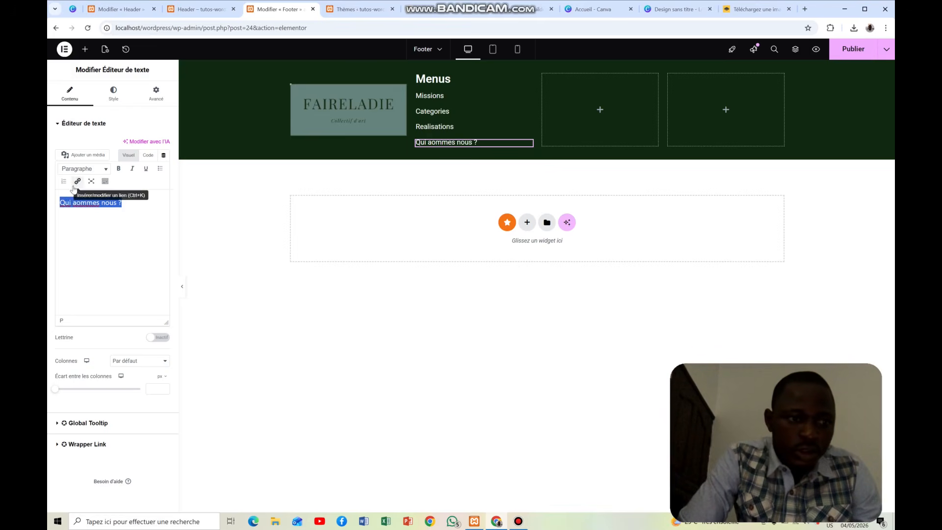
{"action": "left_click", "coordinate": [75, 184]}
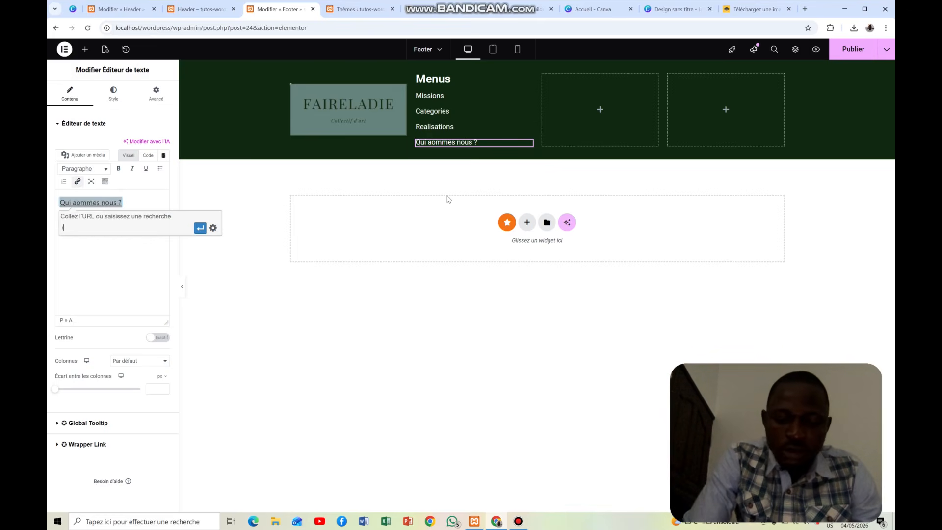
{"action": "type", "text": "/qui so"}
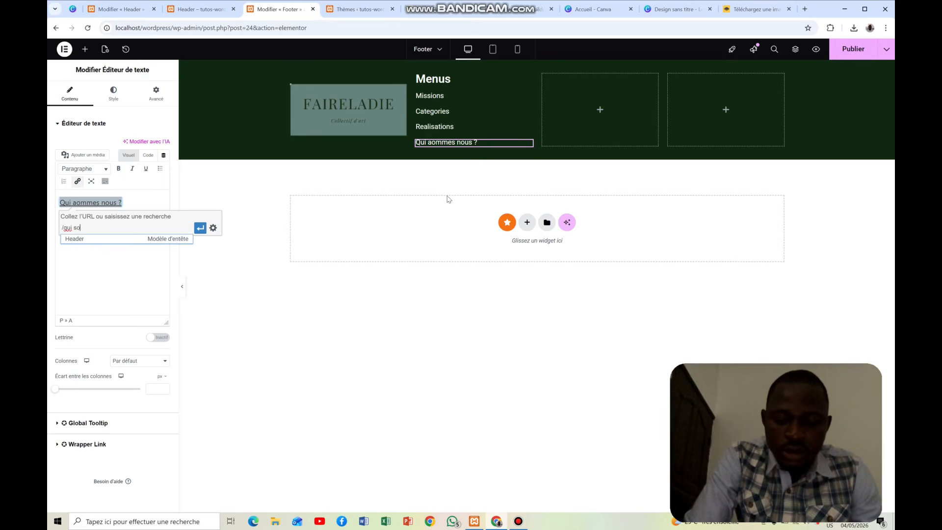
{"action": "type", "text": "mmes nous"}
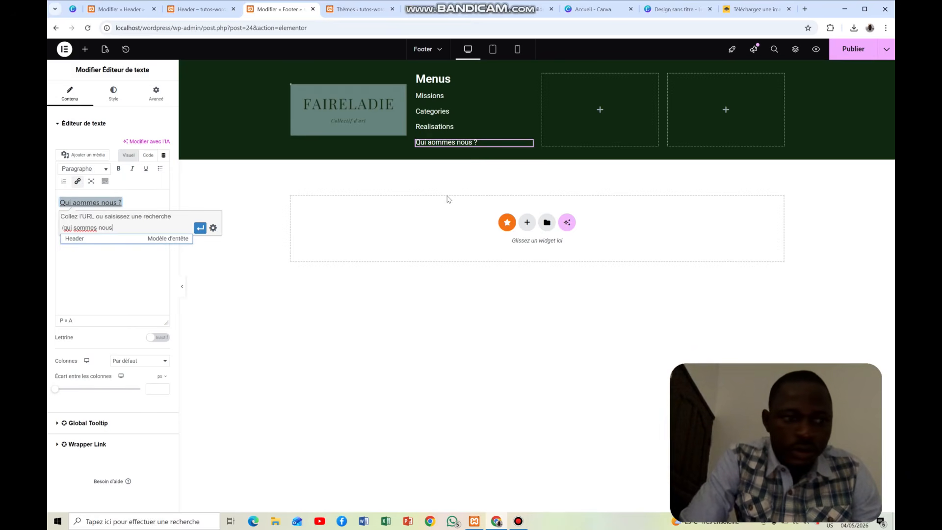
{"action": "left_click", "coordinate": [200, 229]}
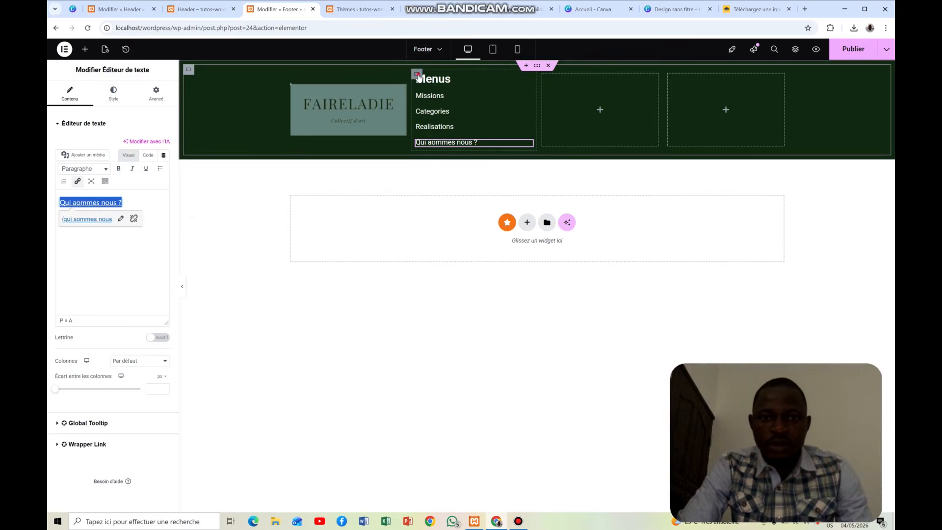
Duplicate the Menus column in the footer and delete the empty column directly after the copy.
{"action": "left_click", "coordinate": [417, 75]}
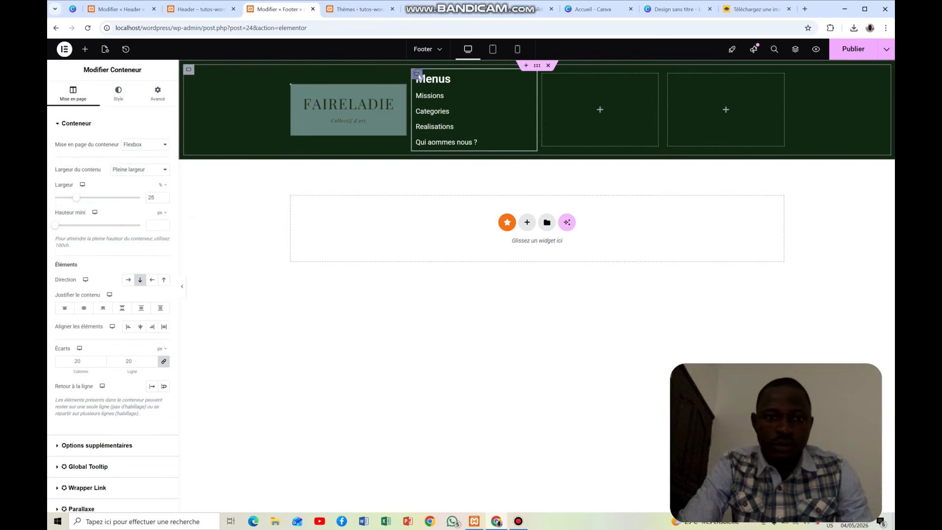
{"action": "right_click", "coordinate": [417, 75]}
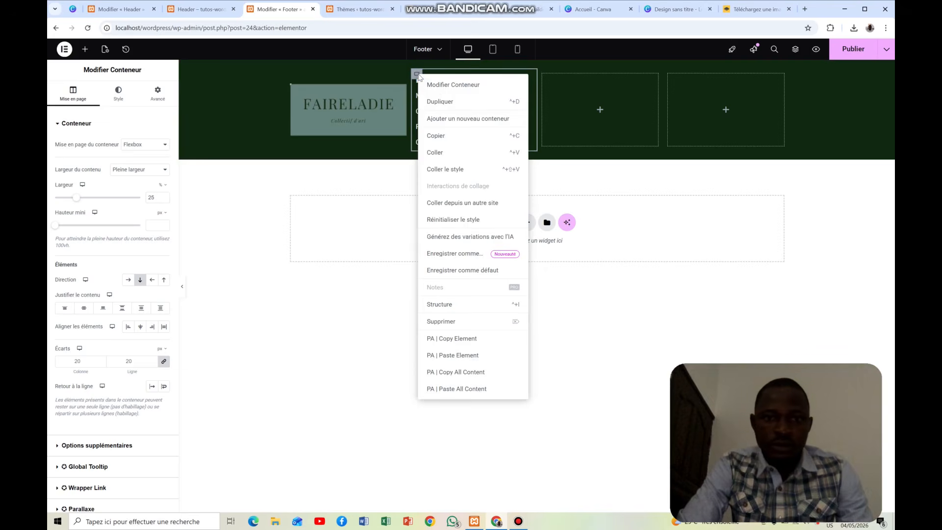
{"action": "left_click", "coordinate": [448, 101]}
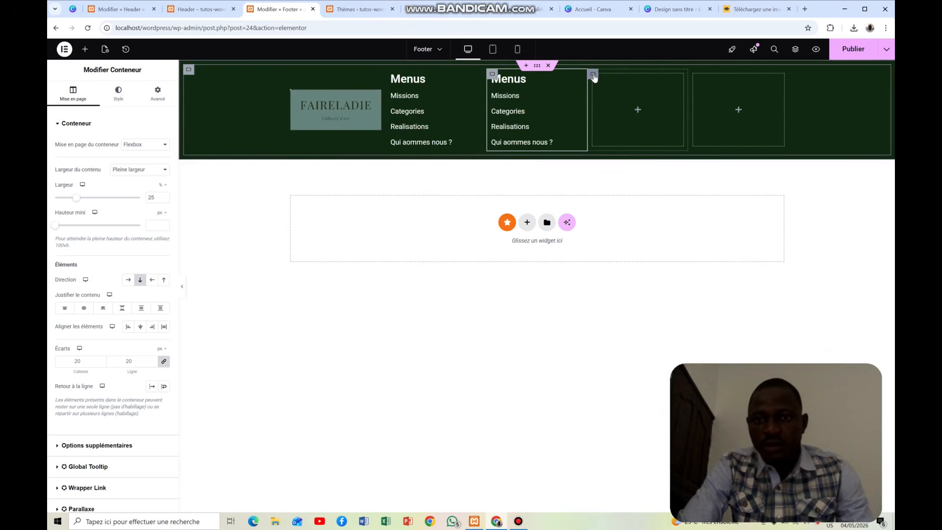
{"action": "right_click", "coordinate": [592, 74]}
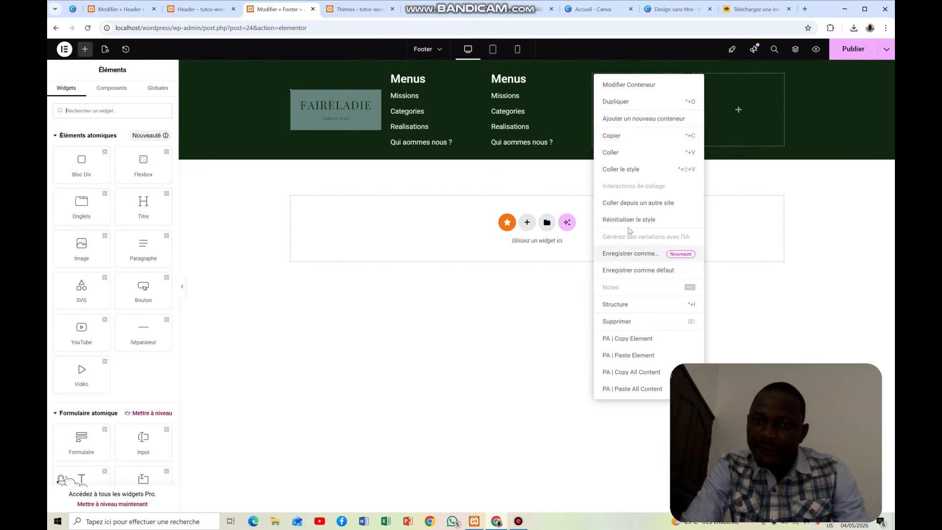
{"action": "left_click", "coordinate": [634, 322]}
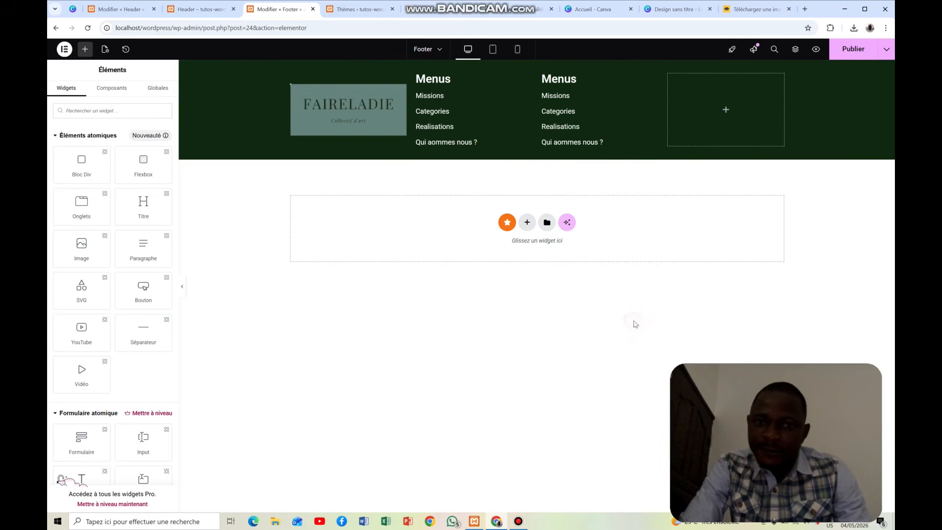
Change the heading of the duplicated Menus column to "Missions".
{"action": "left_click", "coordinate": [571, 81]}
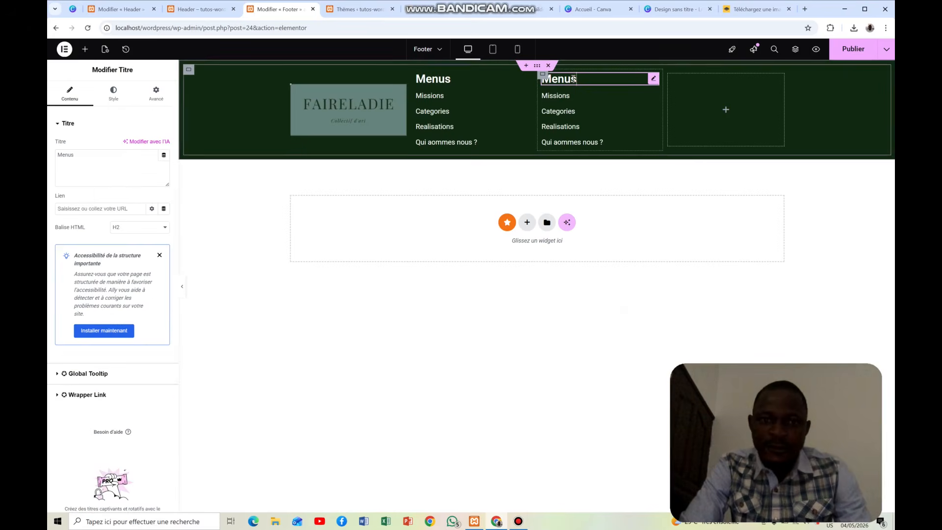
{"action": "double_click", "coordinate": [70, 156]}
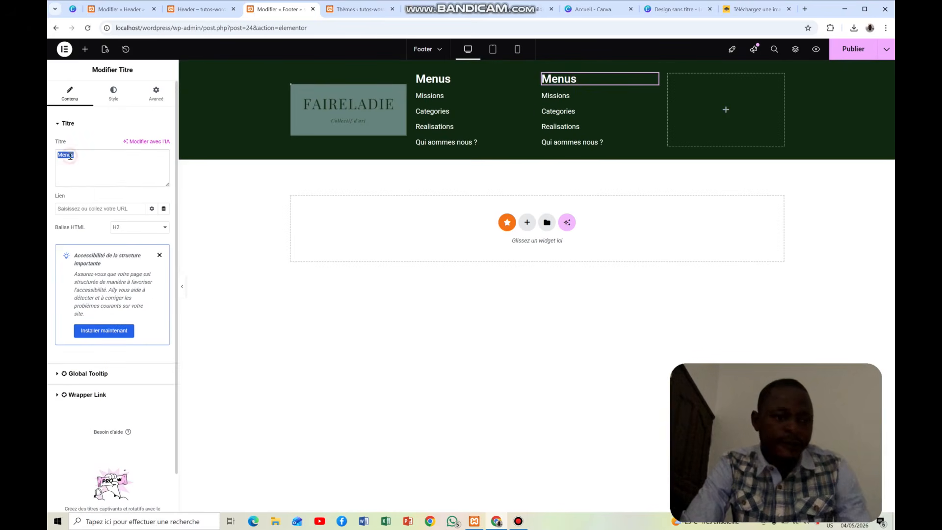
{"action": "type", "text": "Missi"}
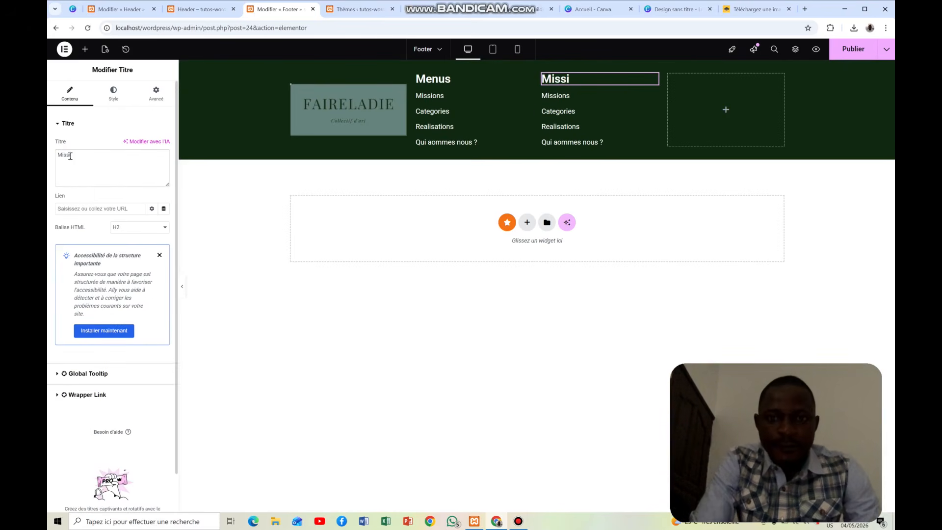
{"action": "type", "text": "ons"}
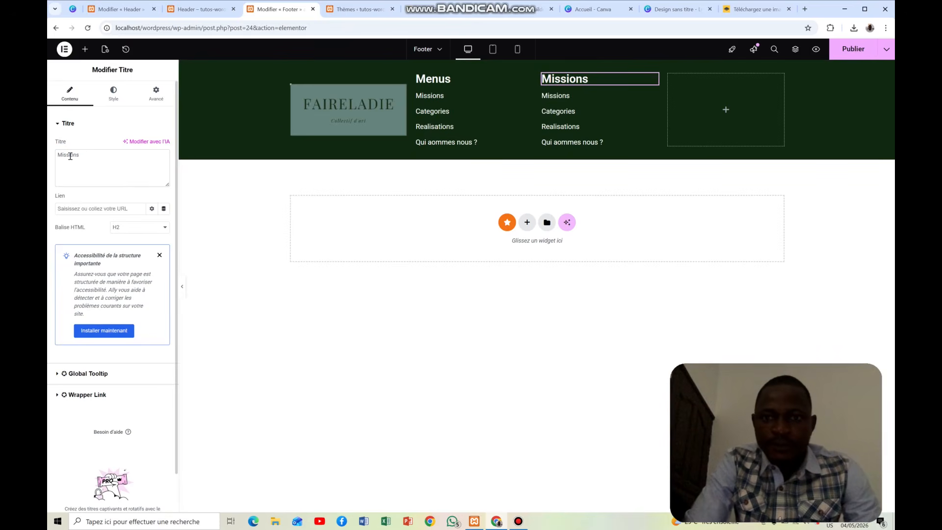
Replace the first two entries under the Missions heading with "Missions 1" and "Missions 2".
{"action": "left_click", "coordinate": [575, 99]}
{"action": "left_click_drag", "start_coordinate": [57, 216], "coordinate": [92, 208]}
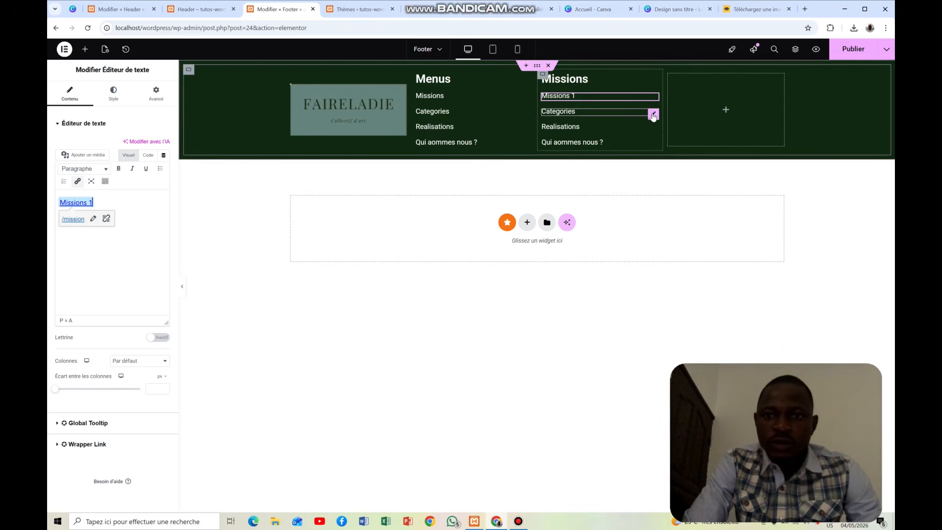
{"action": "left_click", "coordinate": [653, 114]}
{"action": "double_click", "coordinate": [81, 209]}
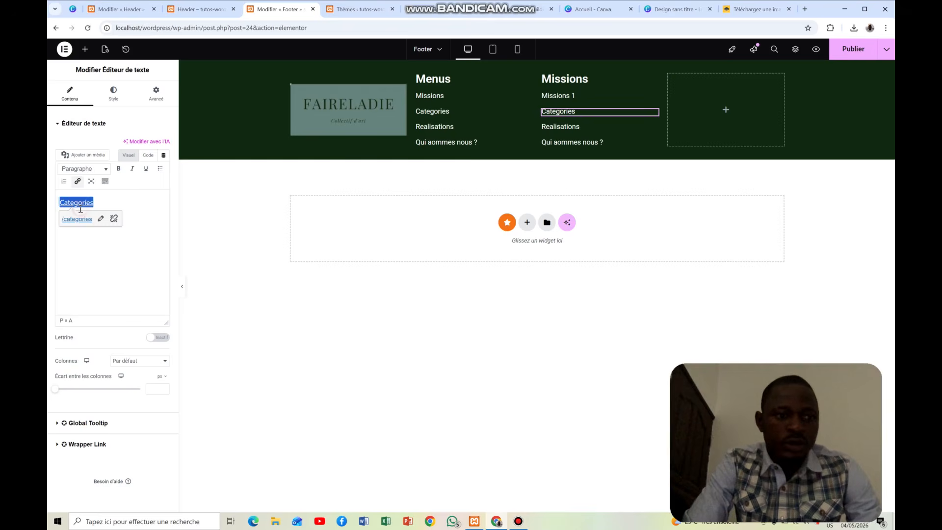
{"action": "type", "text": "Missions 2"}
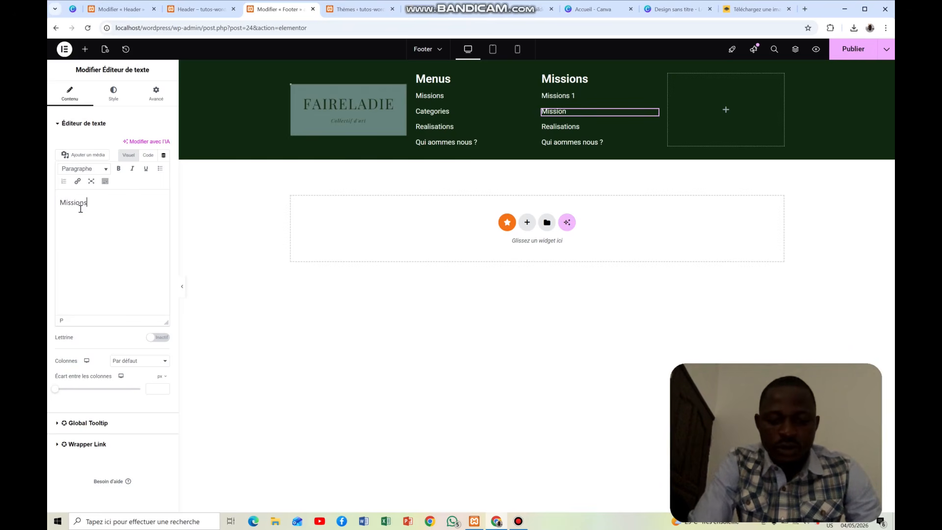
Replace the third entry's text under the Missions heading with "Mission 3".
{"action": "left_click", "coordinate": [564, 126]}
{"action": "double_click", "coordinate": [78, 202]}
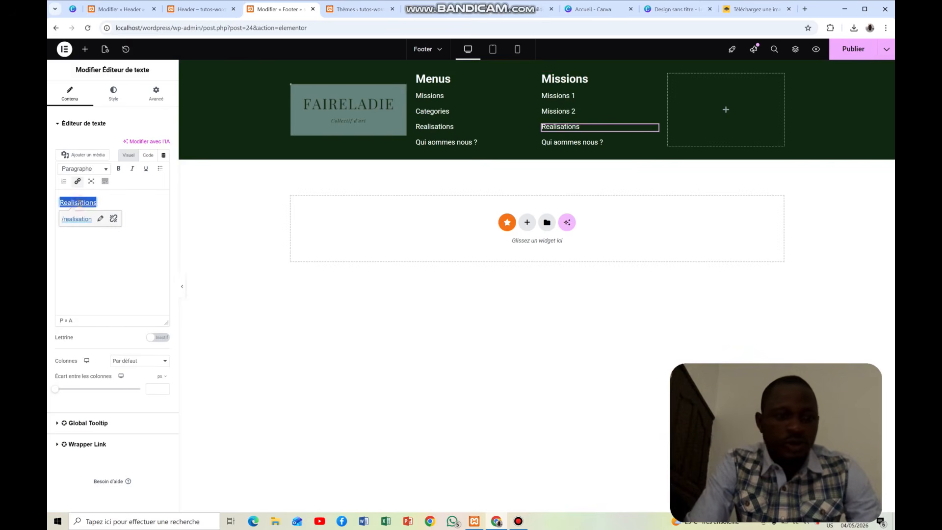
{"action": "type", "text": "Mission "}
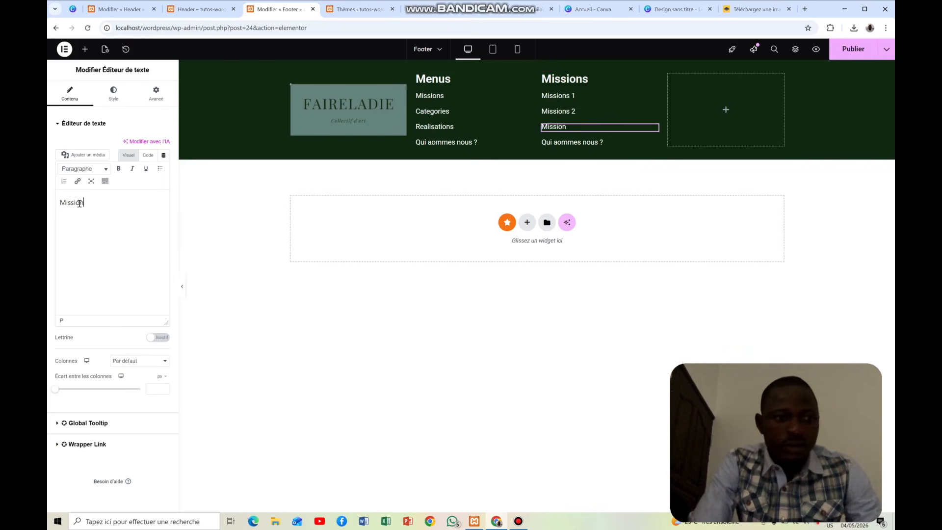
{"action": "type", "text": "3"}
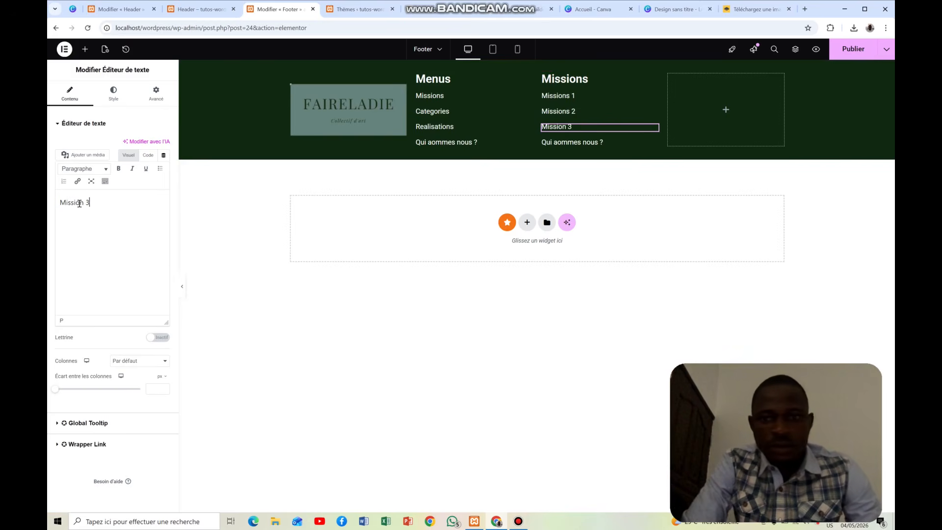
Delete the fourth entry, "Qui aommes nous ?", from the Missions column.
{"action": "left_click", "coordinate": [617, 144]}
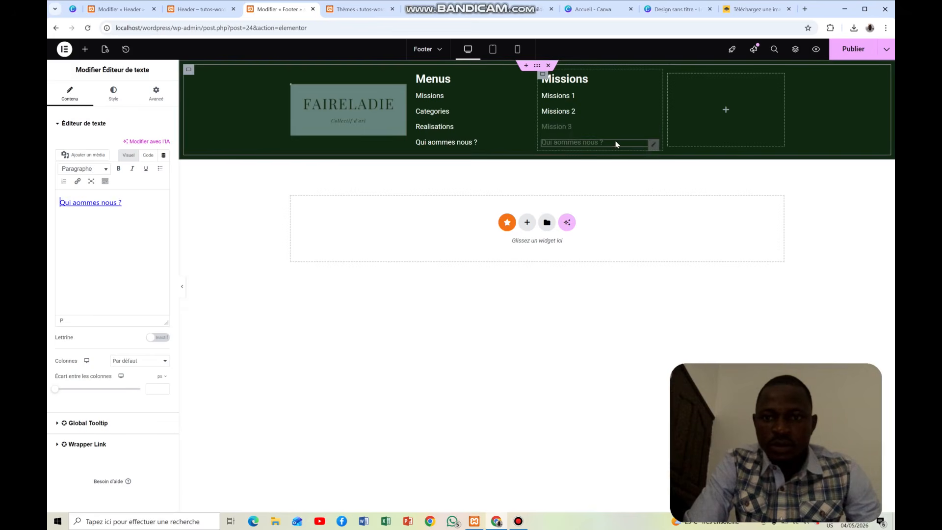
{"action": "right_click", "coordinate": [655, 147]}
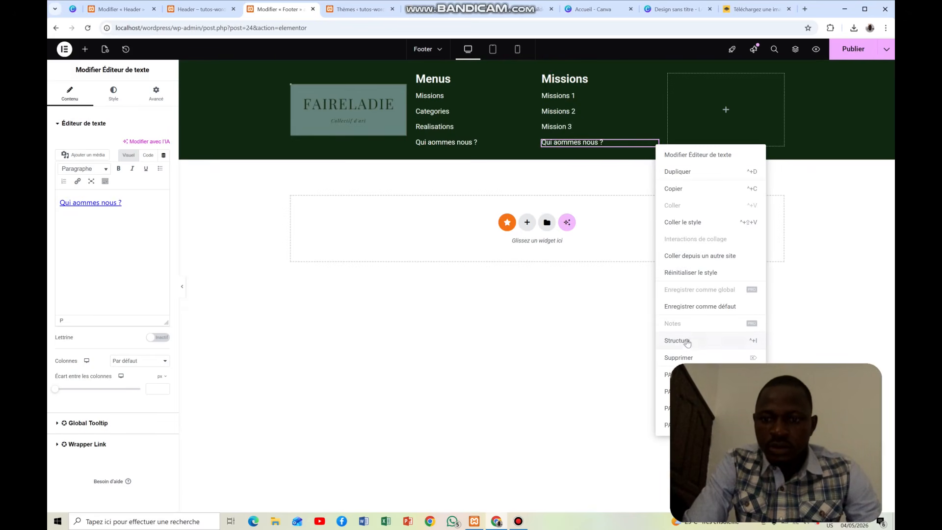
{"action": "left_click", "coordinate": [688, 357]}
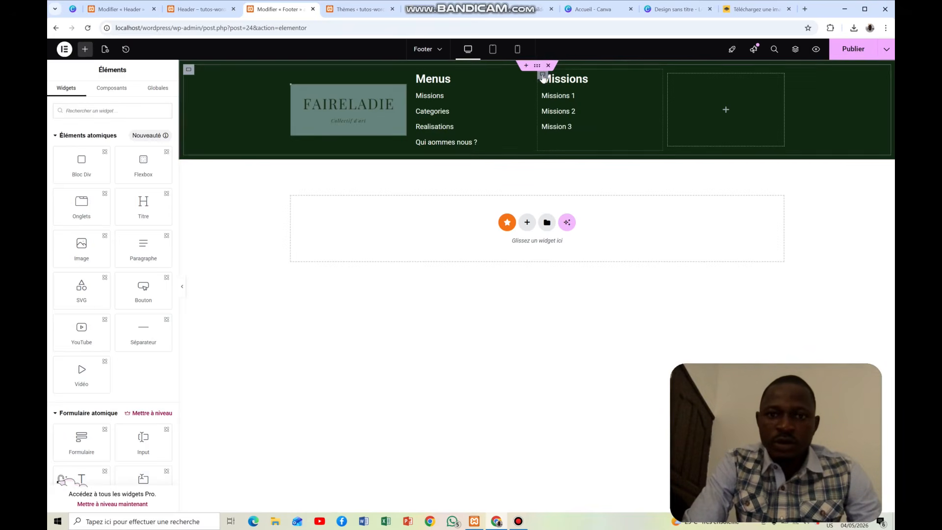
Duplicate the Missions column in the footer.
{"action": "left_click", "coordinate": [543, 78]}
{"action": "right_click", "coordinate": [543, 79]}
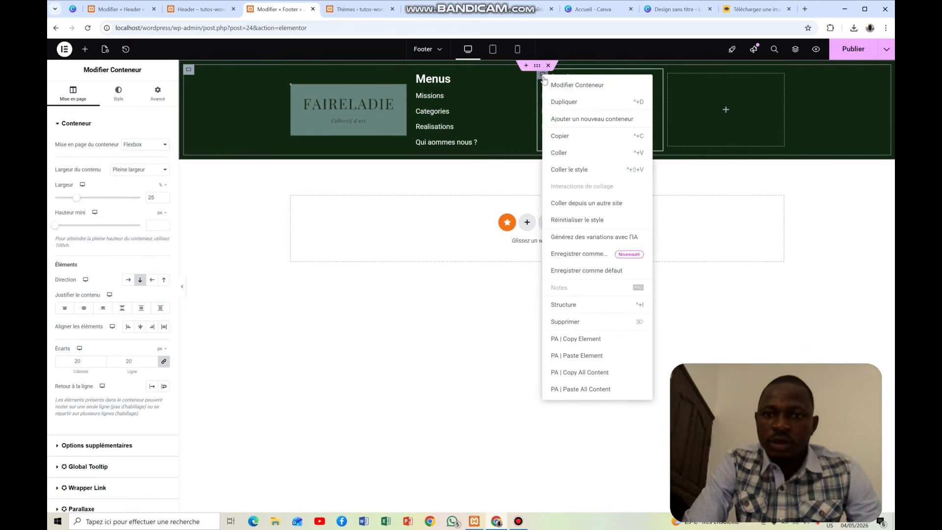
{"action": "left_click", "coordinate": [563, 101]}
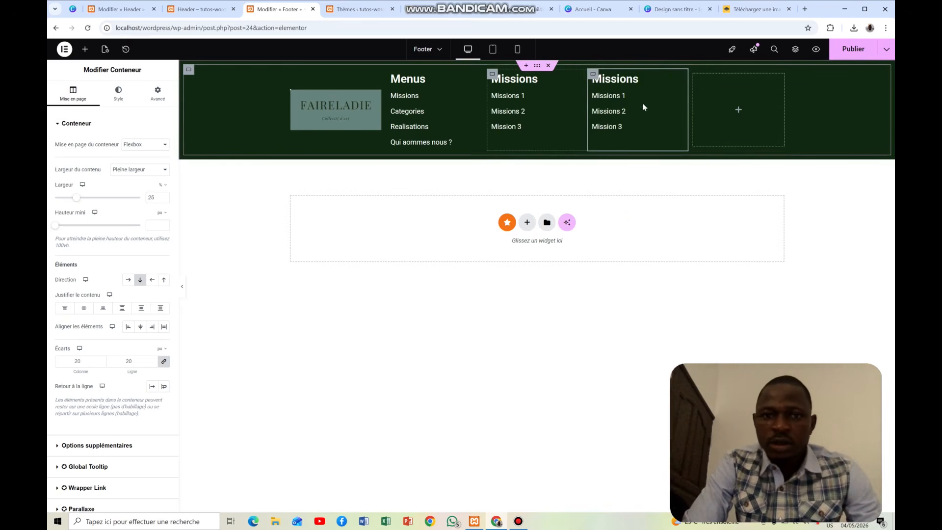
Change the heading of the duplicated Missions column to "Categories".
{"action": "left_click", "coordinate": [679, 80]}
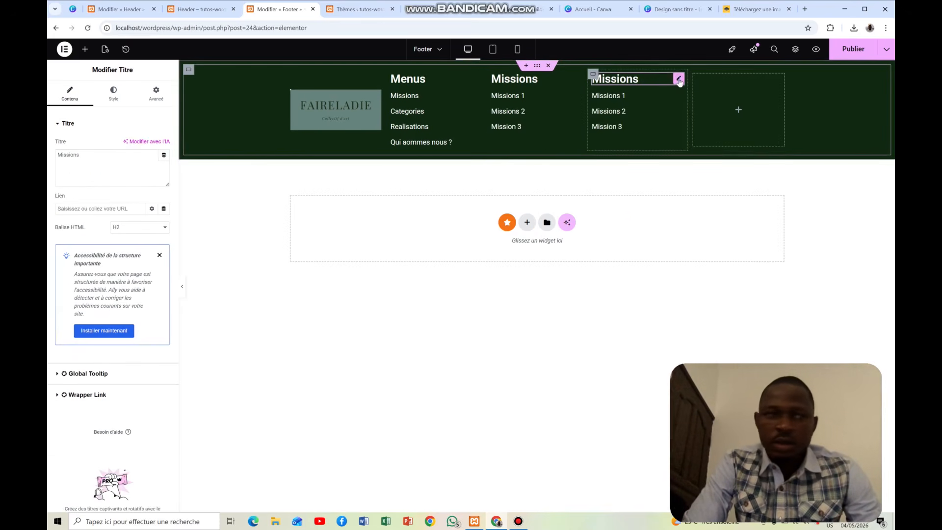
{"action": "double_click", "coordinate": [76, 157]}
{"action": "type", "text": "C"}
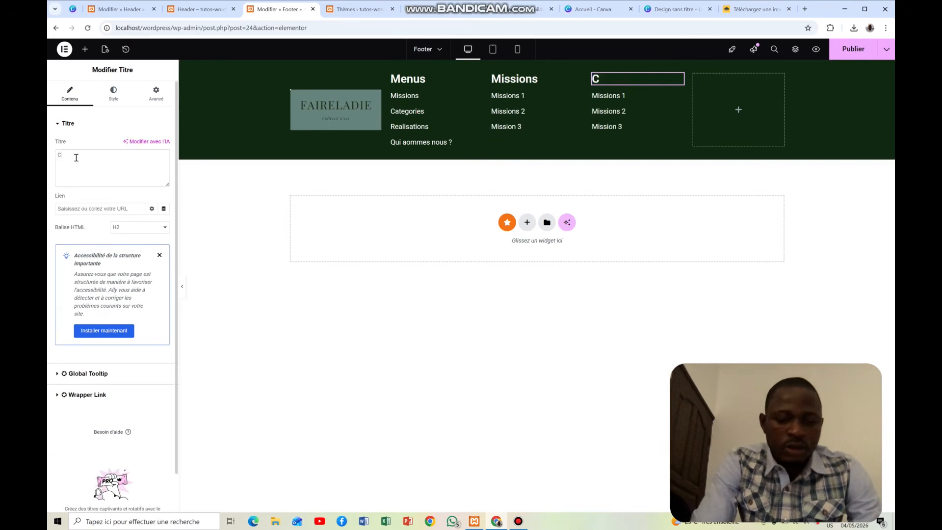
{"action": "type", "text": "ategor"}
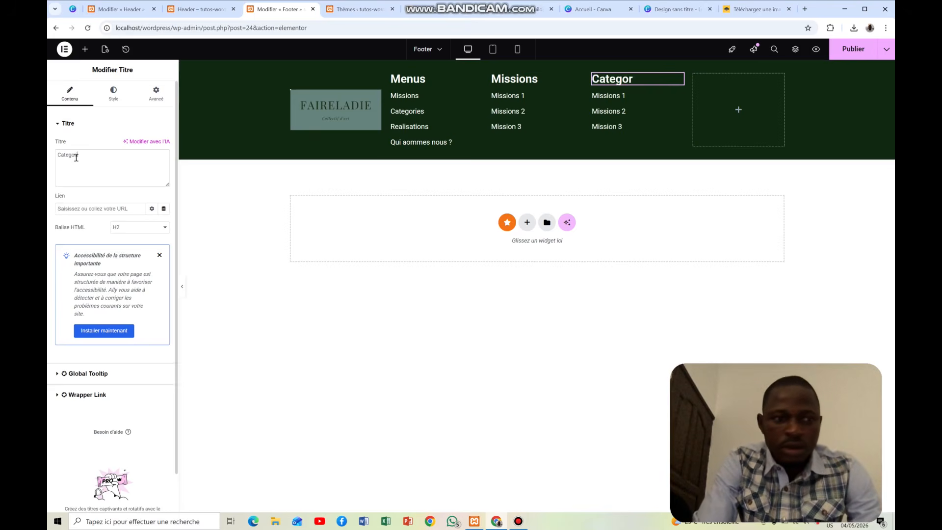
{"action": "type", "text": "ies"}
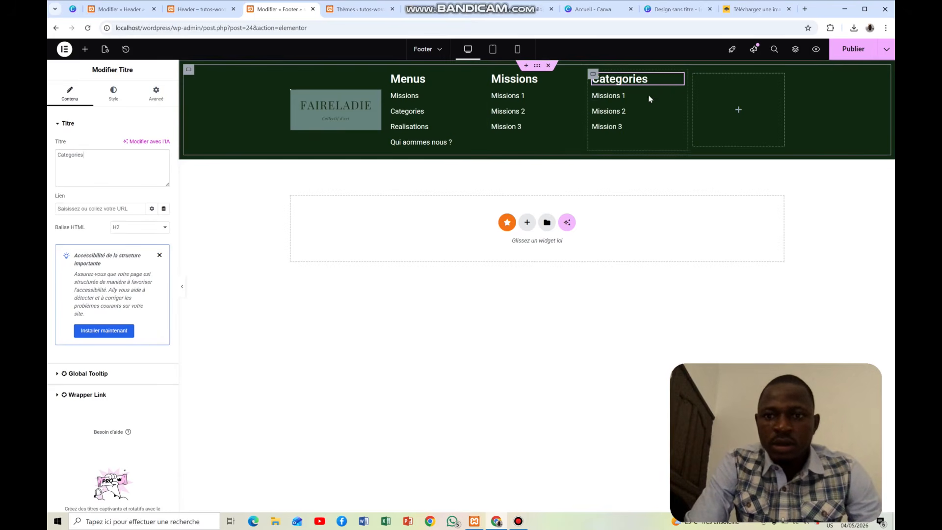
Replace the first entry's text under the Categories heading with "Categorie 1".
{"action": "left_click", "coordinate": [678, 98]}
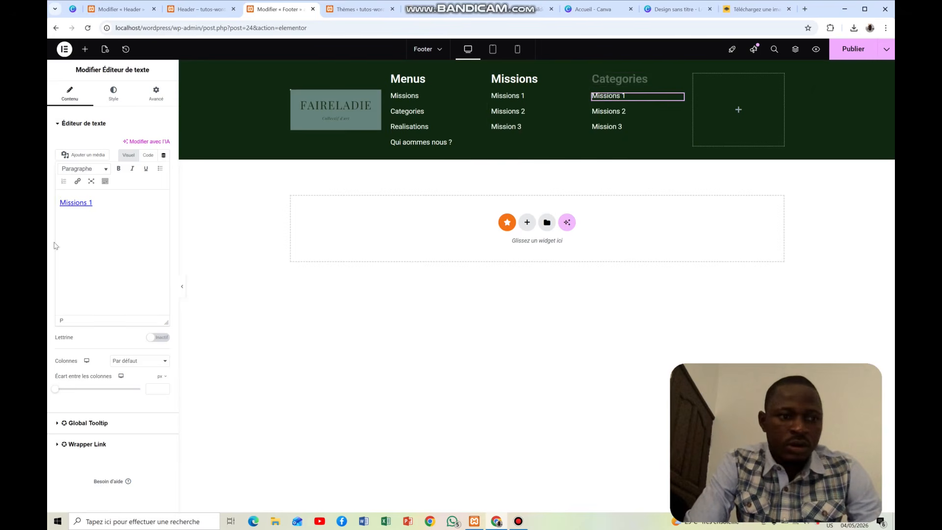
{"action": "left_click_drag", "start_coordinate": [116, 204], "coordinate": [58, 204]}
{"action": "type", "text": "C"}
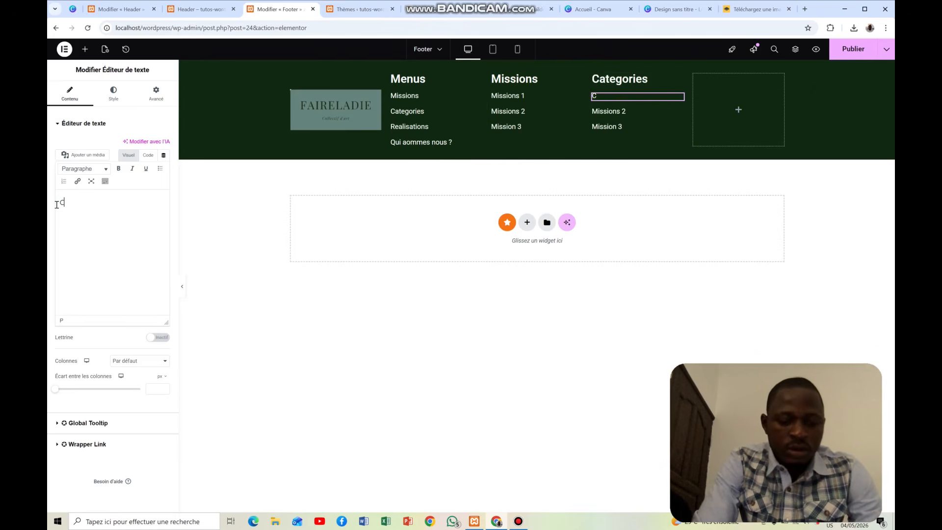
{"action": "type", "text": "ategories"}
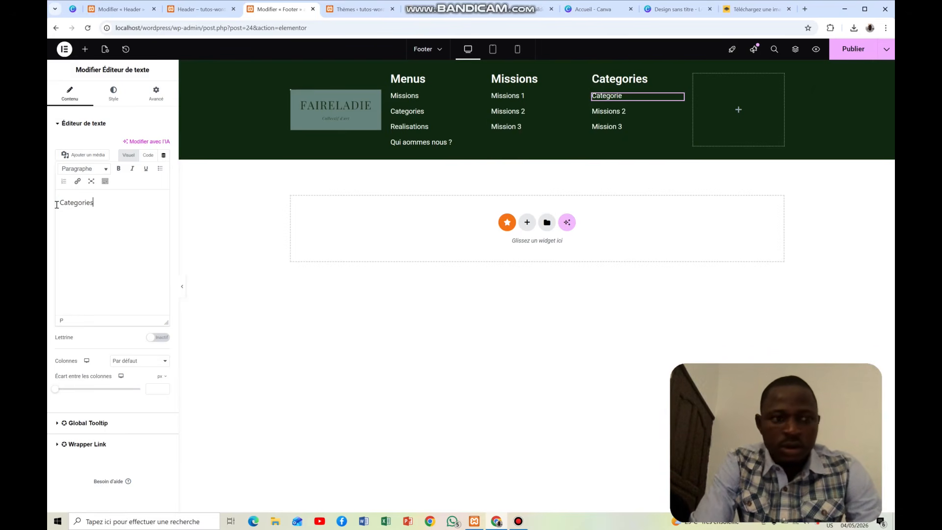
{"action": "key", "text": "BackSpace"}
{"action": "key", "text": "BackSpace"}
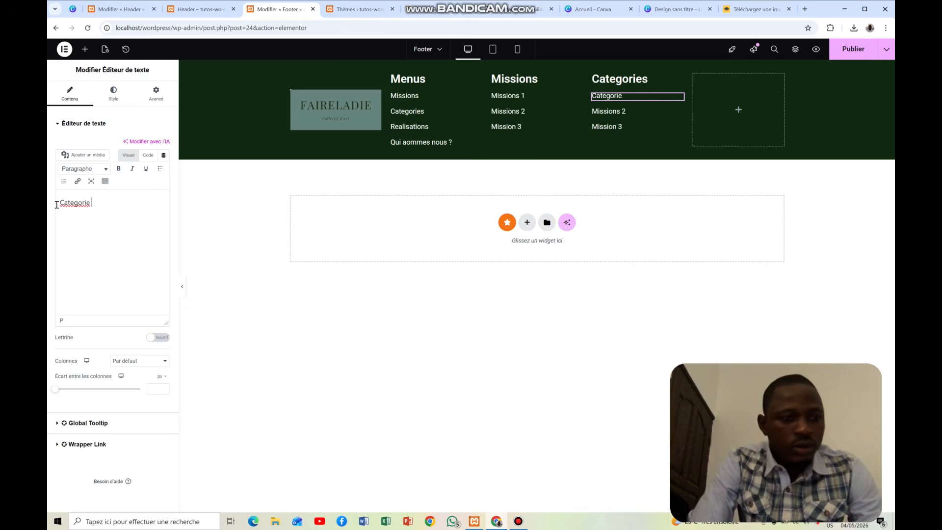
{"action": "type", "text": "1"}
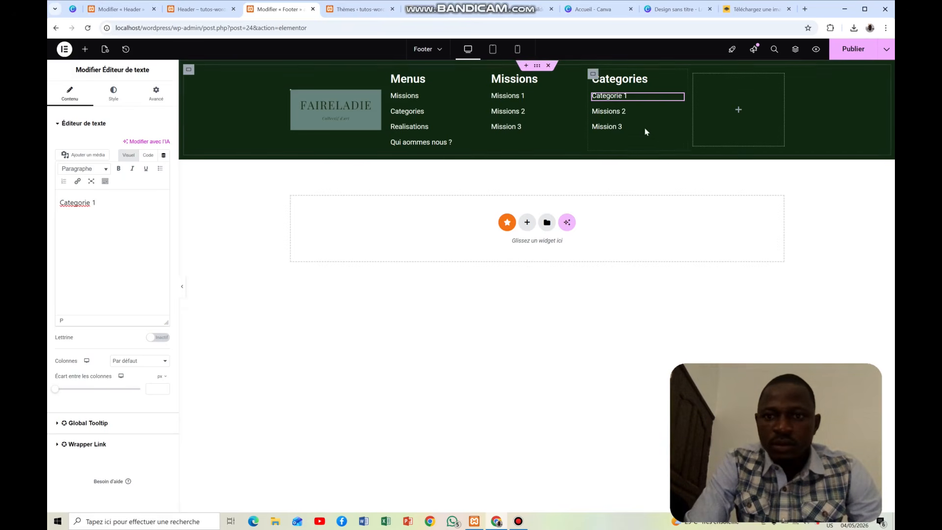
Replace the second and third entries under the Categories heading with "Categorie 2" and "Categorie 3".
{"action": "left_click", "coordinate": [639, 116]}
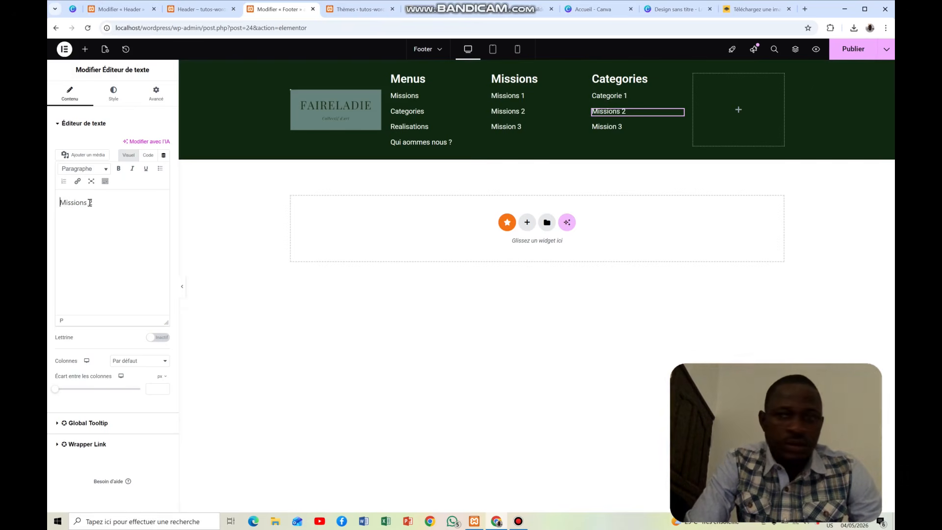
{"action": "left_click_drag", "start_coordinate": [98, 202], "coordinate": [57, 203]}
{"action": "type", "text": "Categ"}
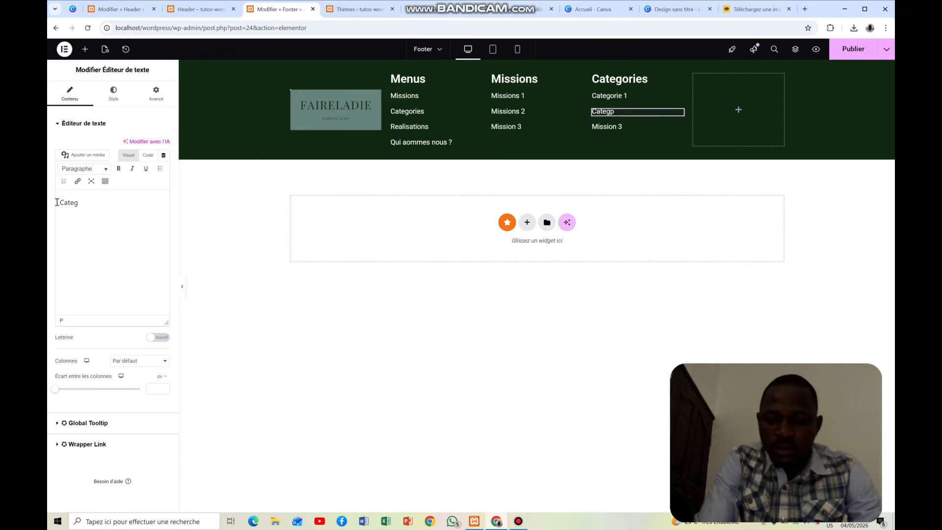
{"action": "type", "text": "orie 2"}
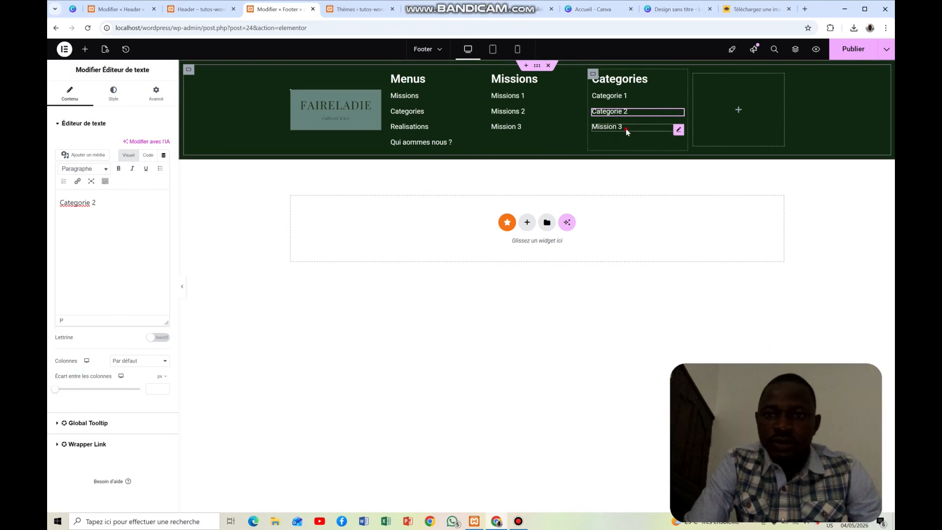
{"action": "left_click", "coordinate": [611, 131]}
{"action": "left_click", "coordinate": [111, 198]}
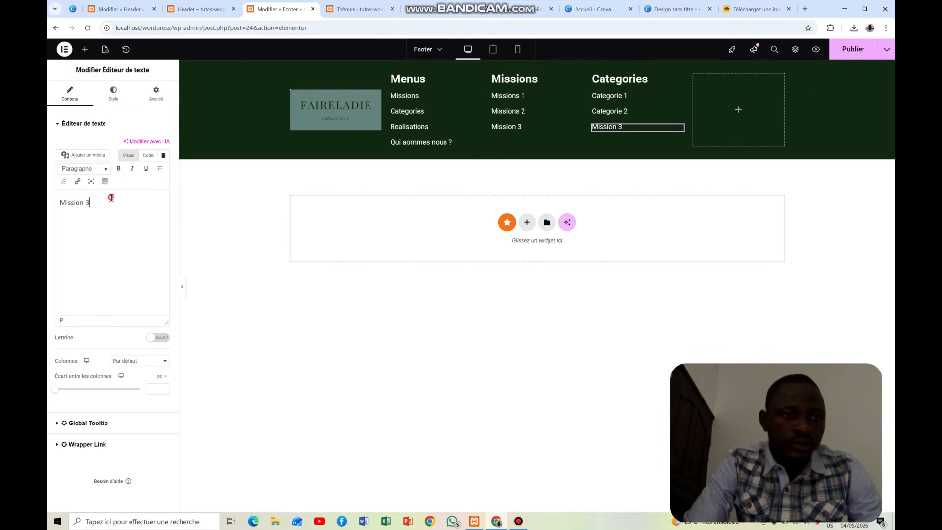
{"action": "left_click_drag", "start_coordinate": [111, 197], "coordinate": [54, 203]}
{"action": "type", "text": "Cate"}
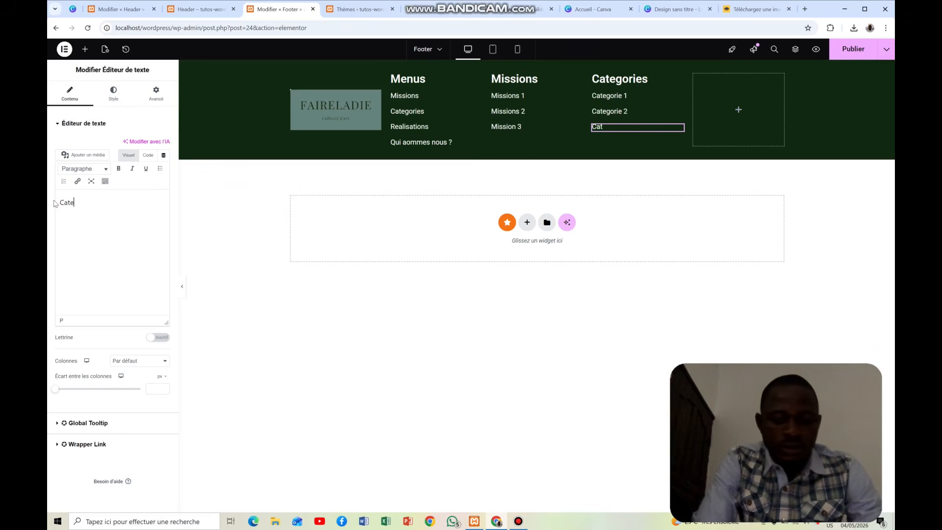
{"action": "type", "text": "gorie 3"}
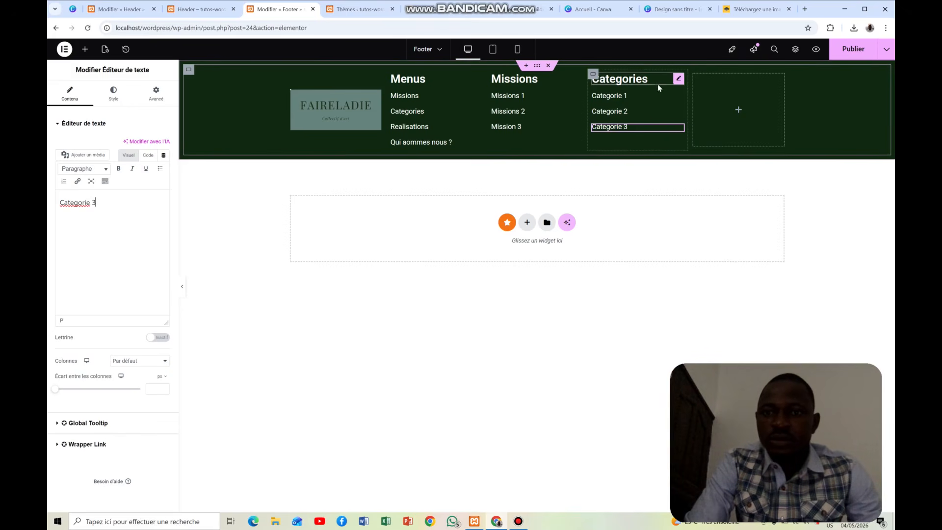
Duplicate the Categories column and delete the empty container at the end of the footer row.
{"action": "left_click", "coordinate": [592, 76]}
{"action": "right_click", "coordinate": [593, 77]}
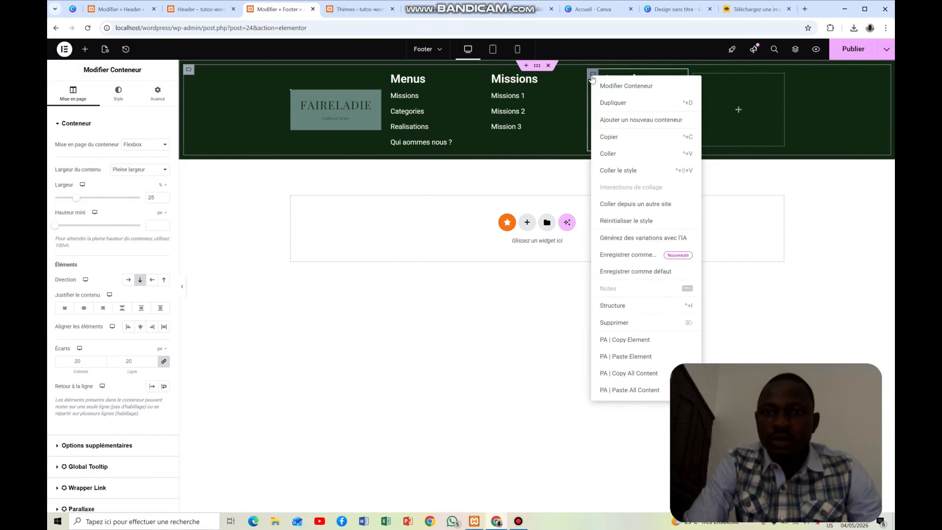
{"action": "left_click", "coordinate": [635, 102]}
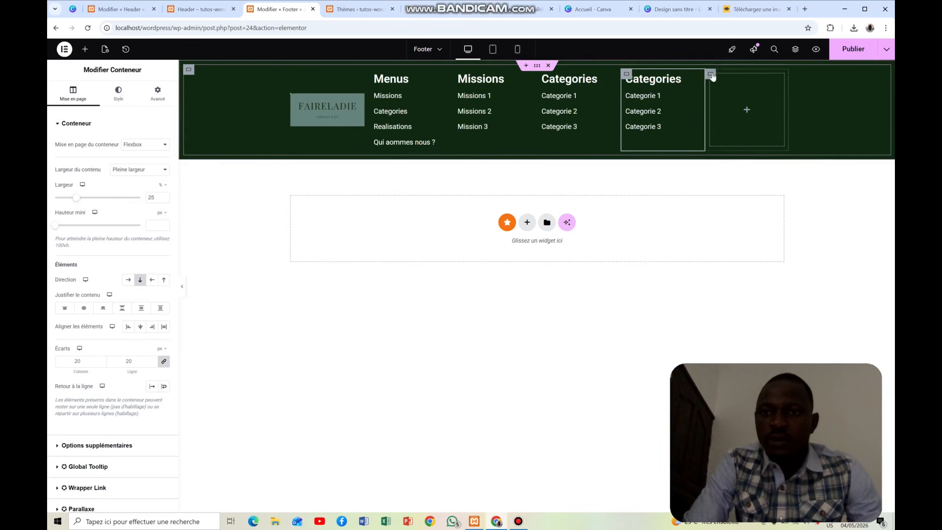
{"action": "right_click", "coordinate": [712, 76]}
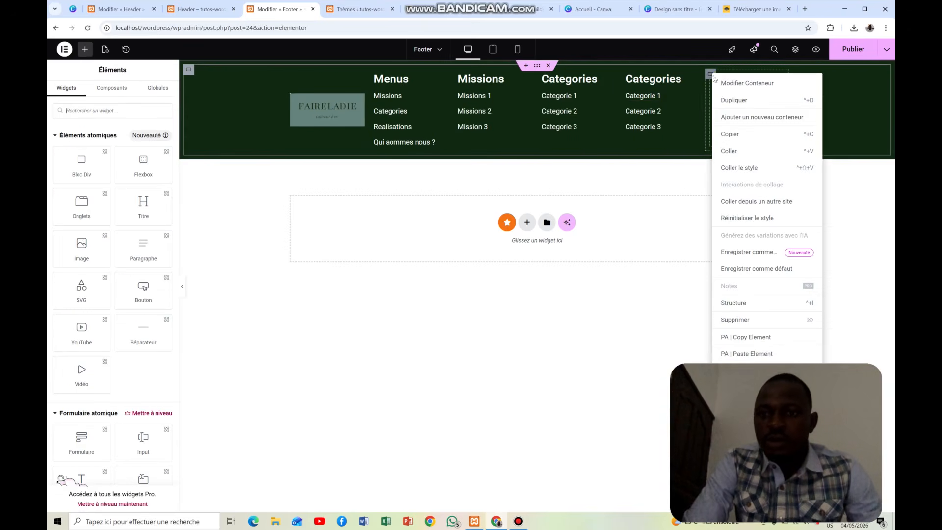
{"action": "left_click", "coordinate": [761, 320]}
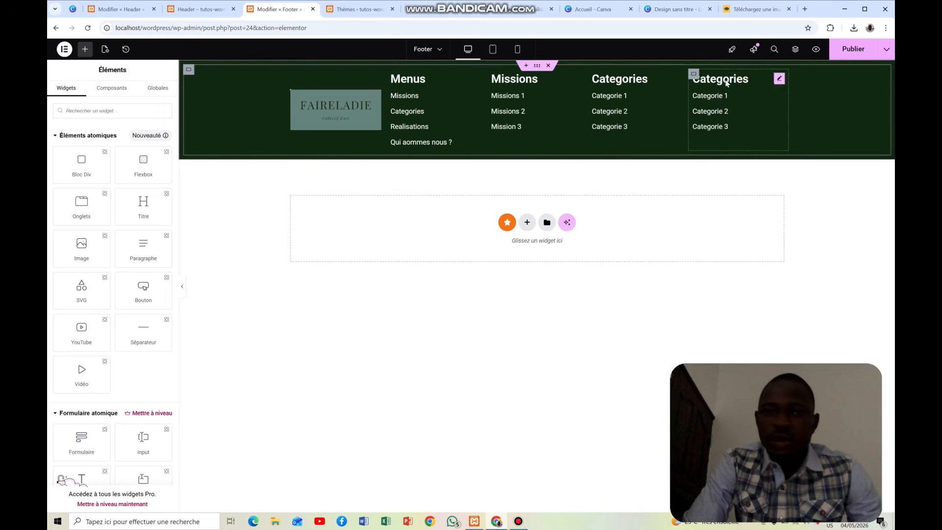
Change the heading of the duplicated Categories column to "Realisations".
{"action": "left_click", "coordinate": [718, 78]}
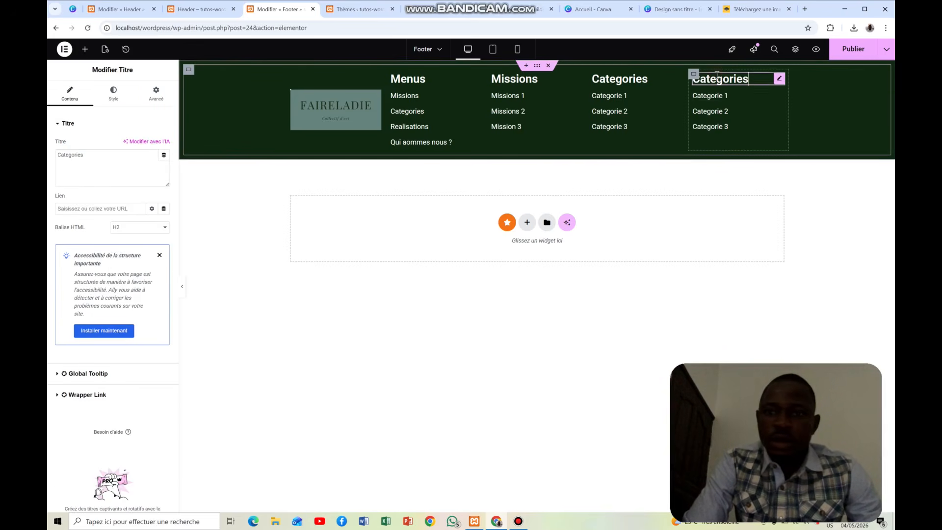
{"action": "left_click", "coordinate": [76, 152]}
{"action": "double_click", "coordinate": [76, 152]}
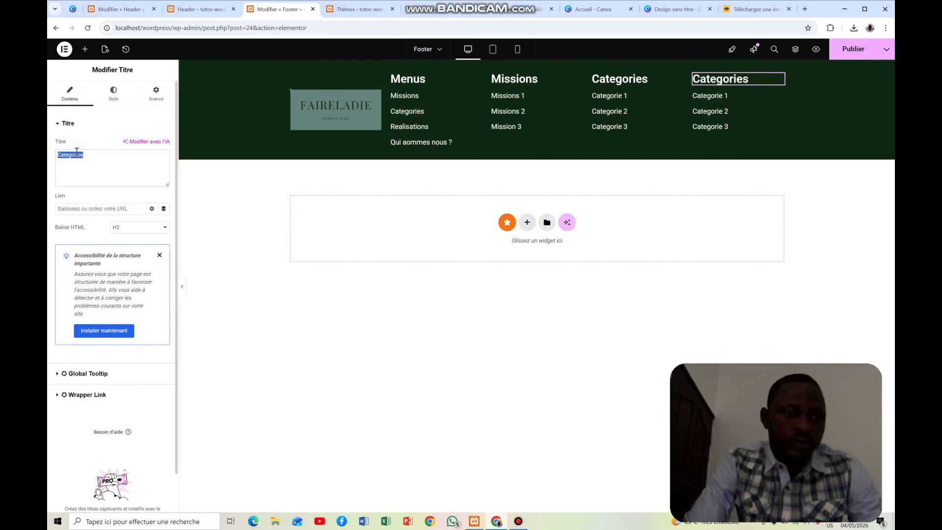
{"action": "type", "text": "Realisat"}
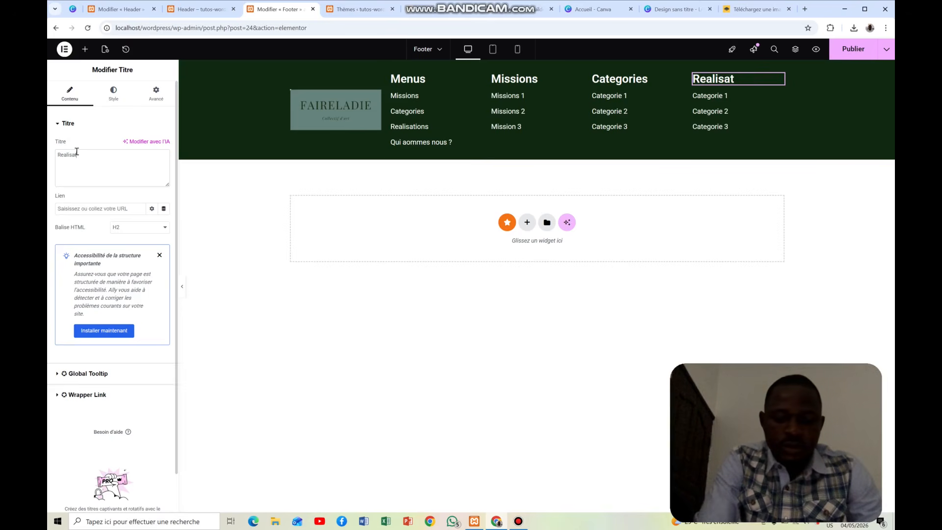
{"action": "type", "text": "ions"}
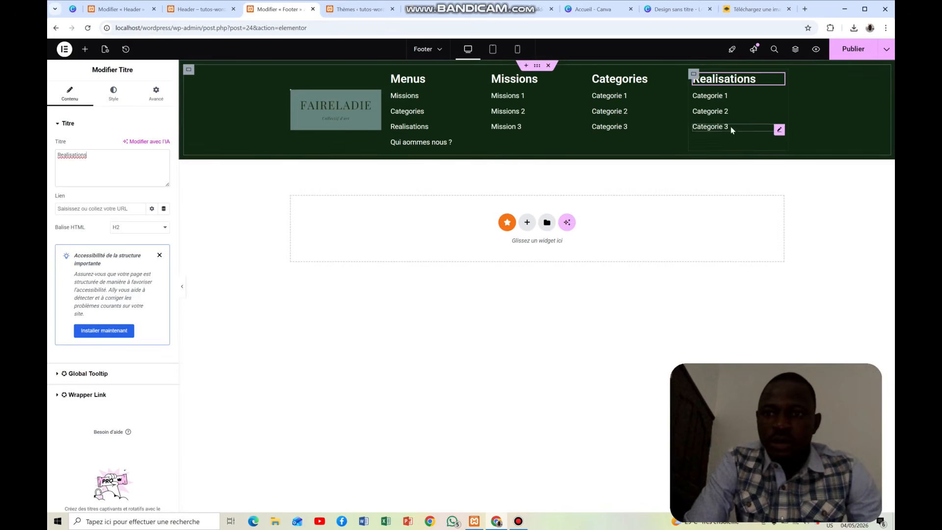
Replace the first two entries under the Realisations heading with "Realisation 1" and "Realisation 2".
{"action": "left_click", "coordinate": [779, 97]}
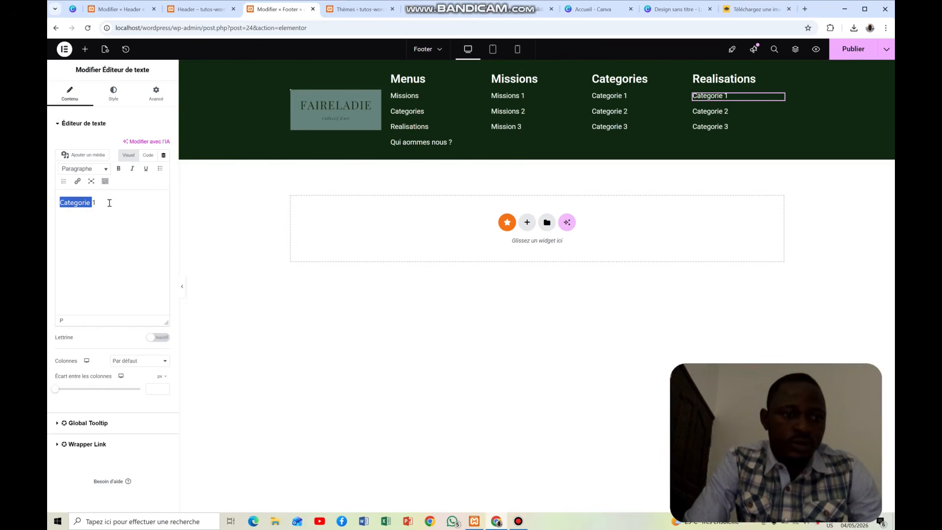
{"action": "left_click_drag", "start_coordinate": [110, 203], "coordinate": [49, 198]}
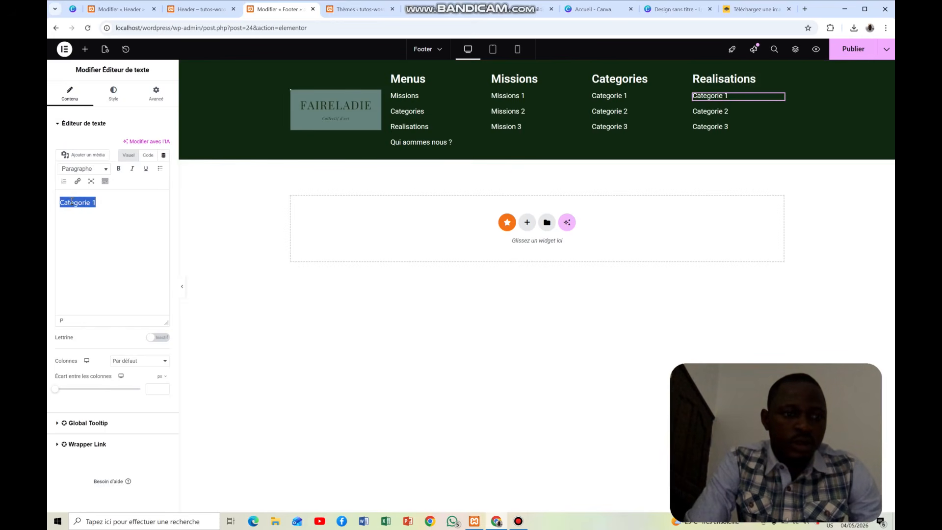
{"action": "type", "text": "Realis"}
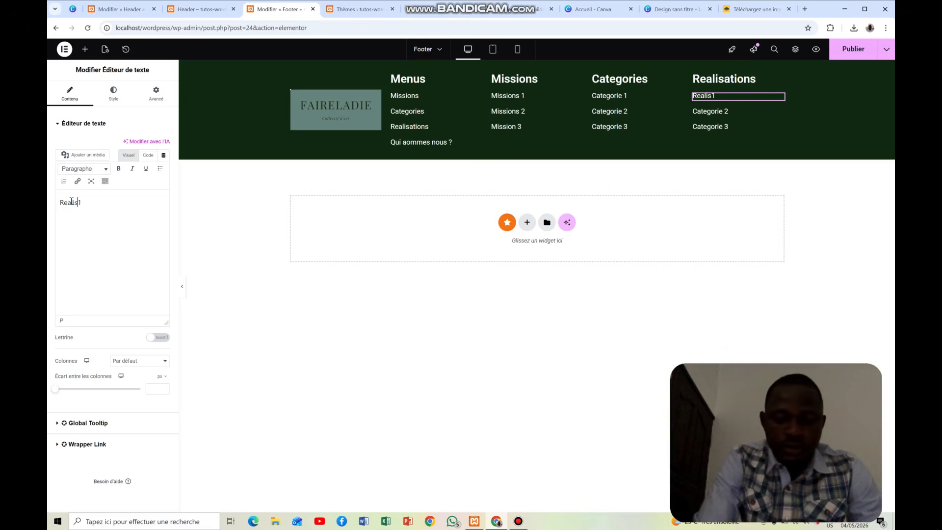
{"action": "type", "text": "ation"}
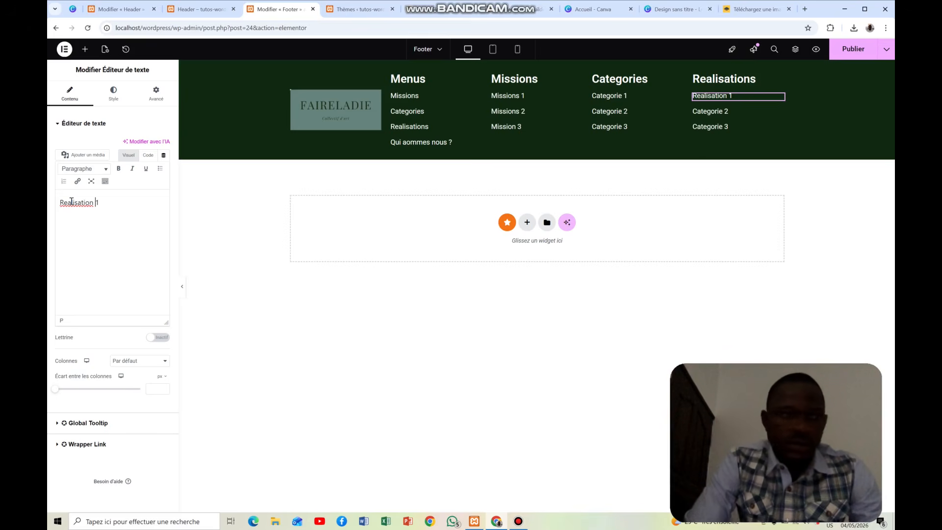
{"action": "left_click", "coordinate": [741, 111]}
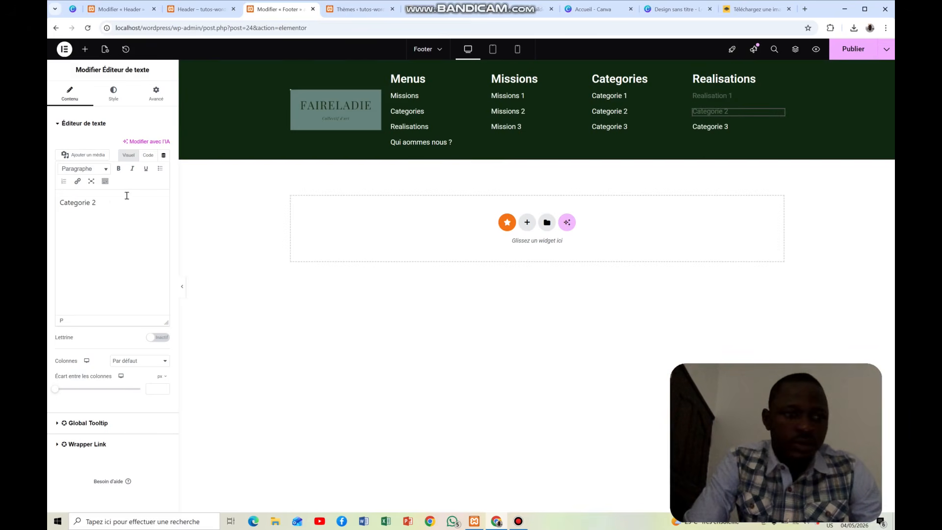
{"action": "double_click", "coordinate": [84, 202]}
{"action": "type", "text": "R"}
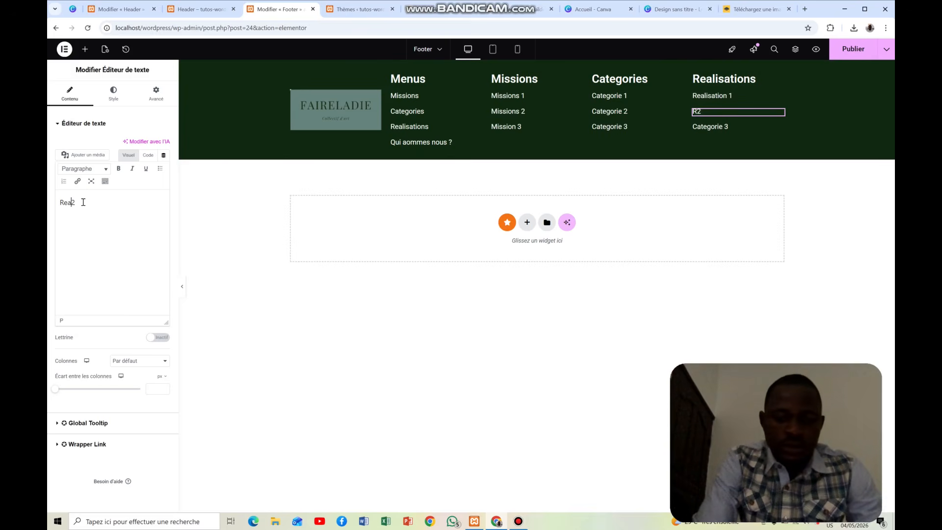
{"action": "type", "text": "ealisation 22"}
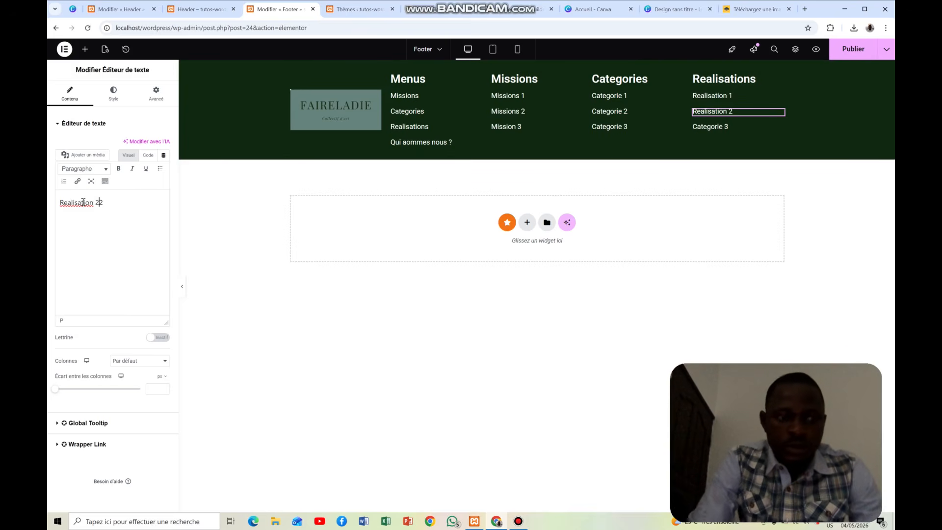
{"action": "key", "text": "BackSpace"}
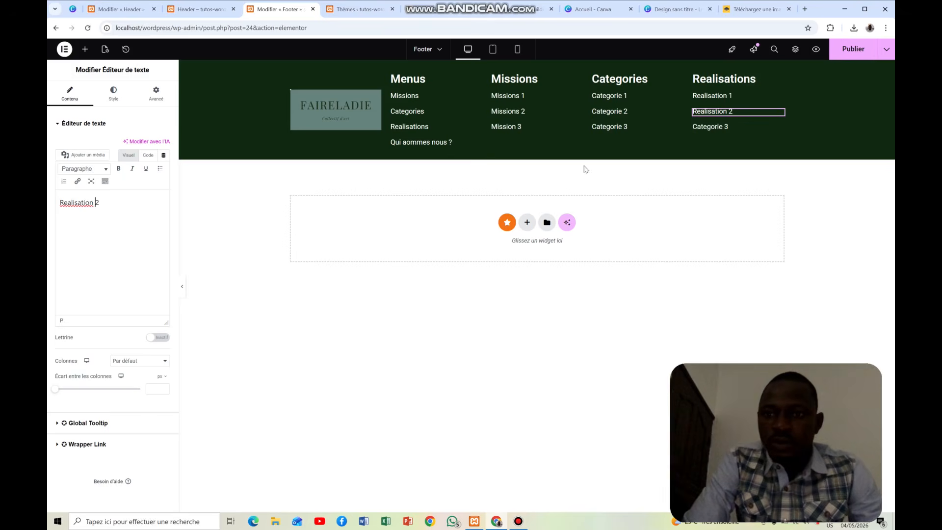
Replace the third entry's text under the Realisations heading with "Realisation 3".
{"action": "left_click", "coordinate": [718, 128]}
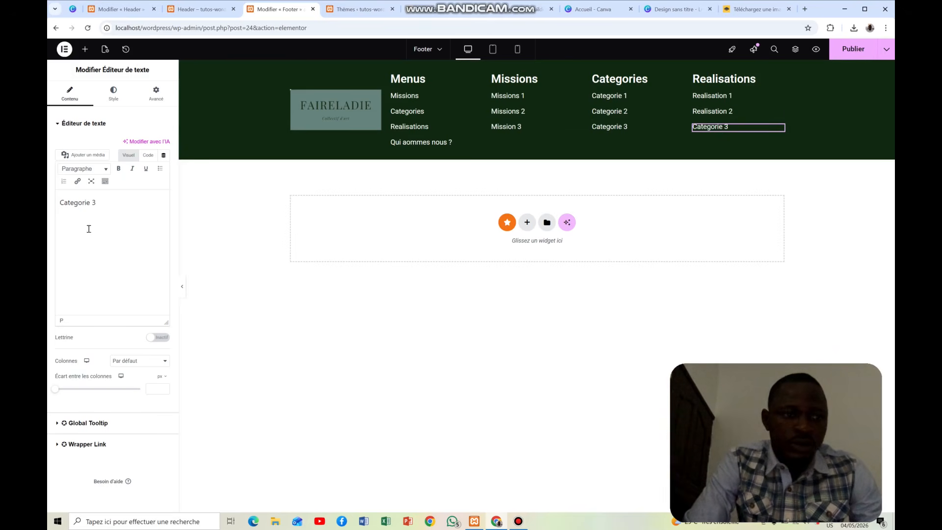
{"action": "double_click", "coordinate": [74, 205]}
{"action": "type", "text": "Rea"}
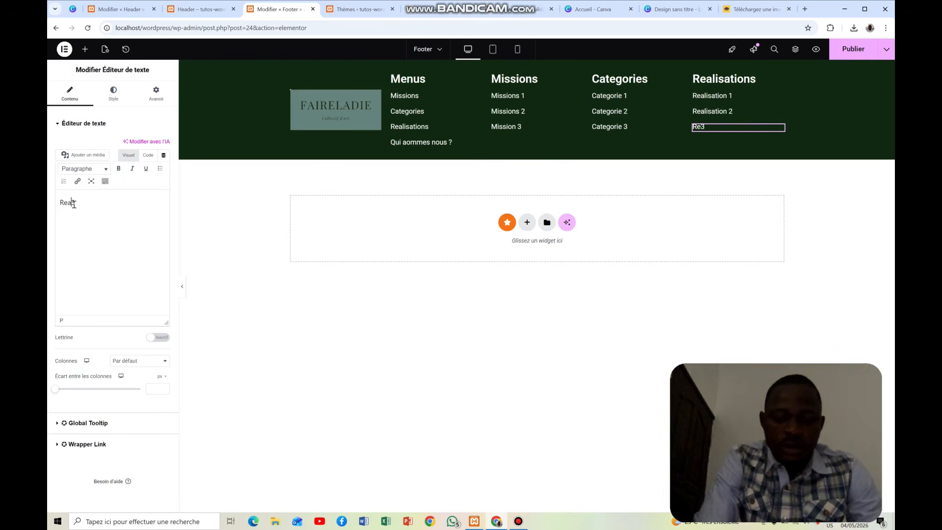
{"action": "type", "text": "li"}
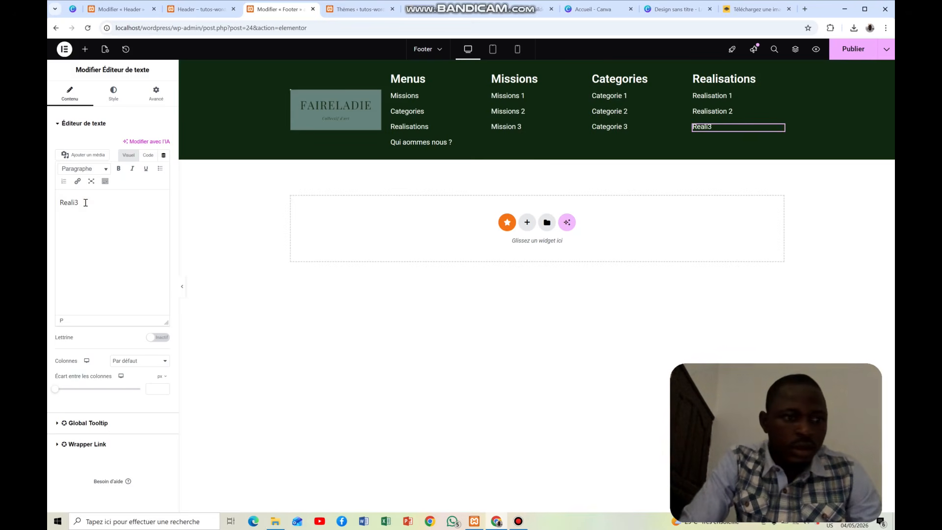
{"action": "type", "text": " sa"}
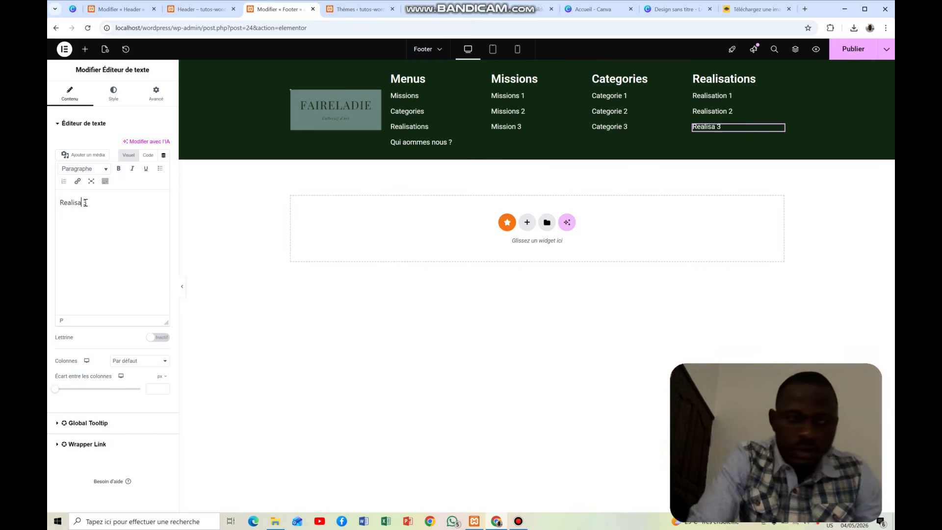
{"action": "type", "text": "tion"}
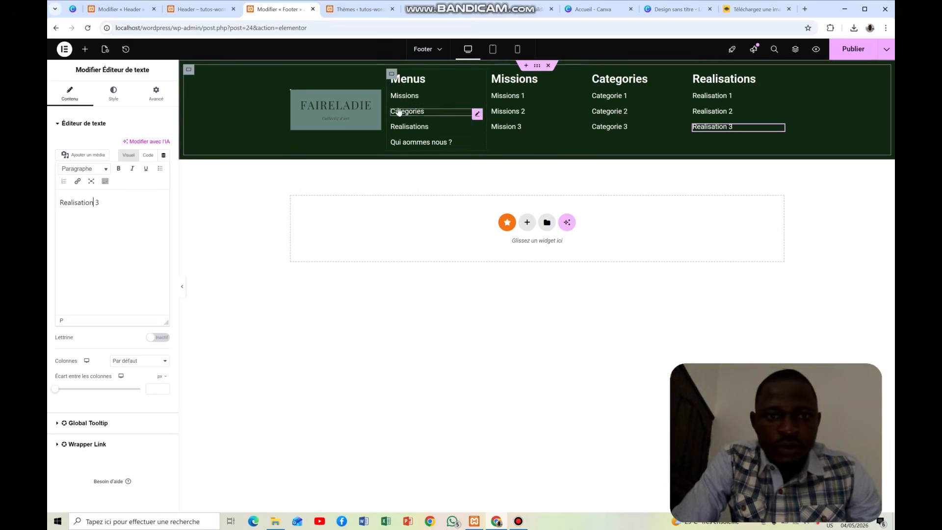
Set the column gap to 35 px for the footer's inner container that holds the logo and the four text columns.
{"action": "left_click", "coordinate": [536, 67]}
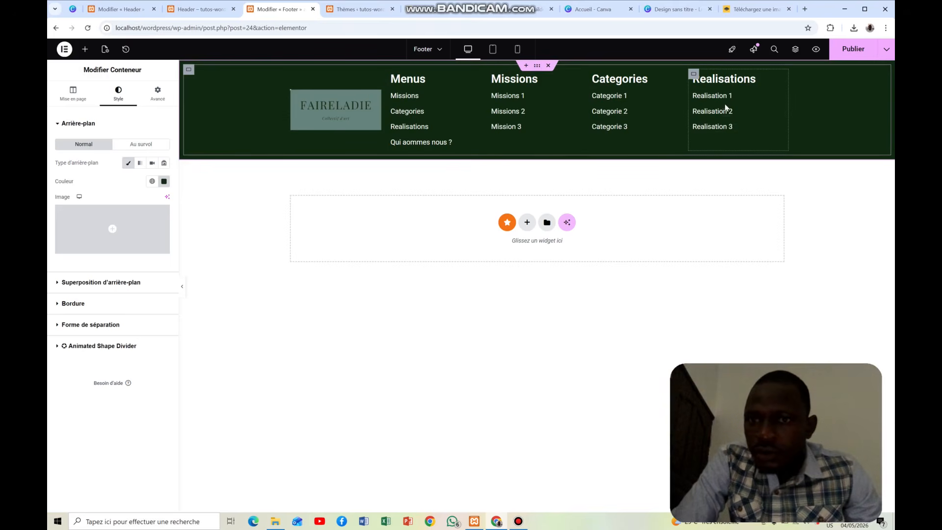
{"action": "left_click", "coordinate": [795, 49]}
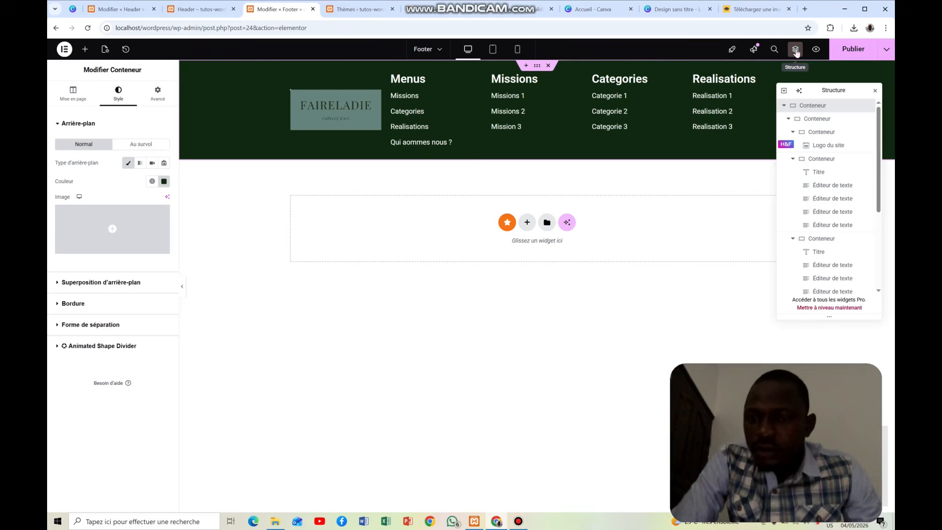
{"action": "left_click", "coordinate": [797, 134]}
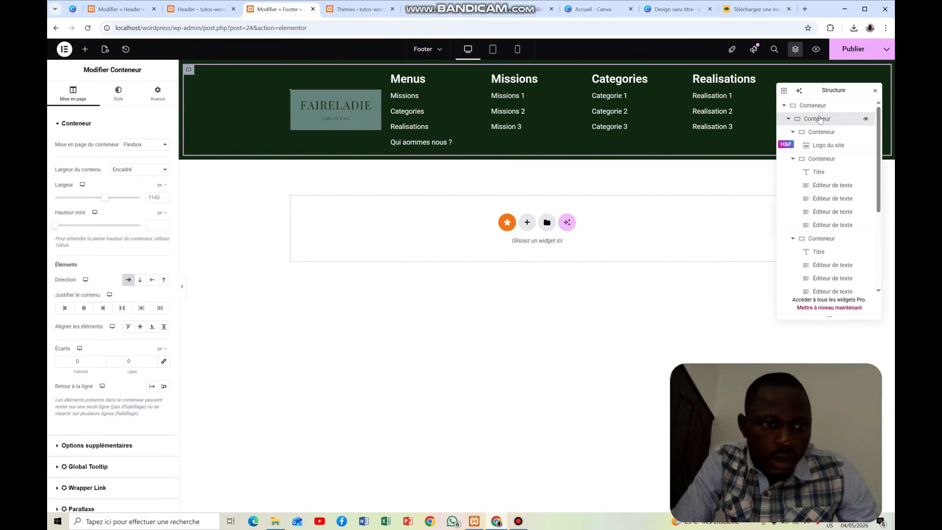
{"action": "left_click", "coordinate": [819, 120]}
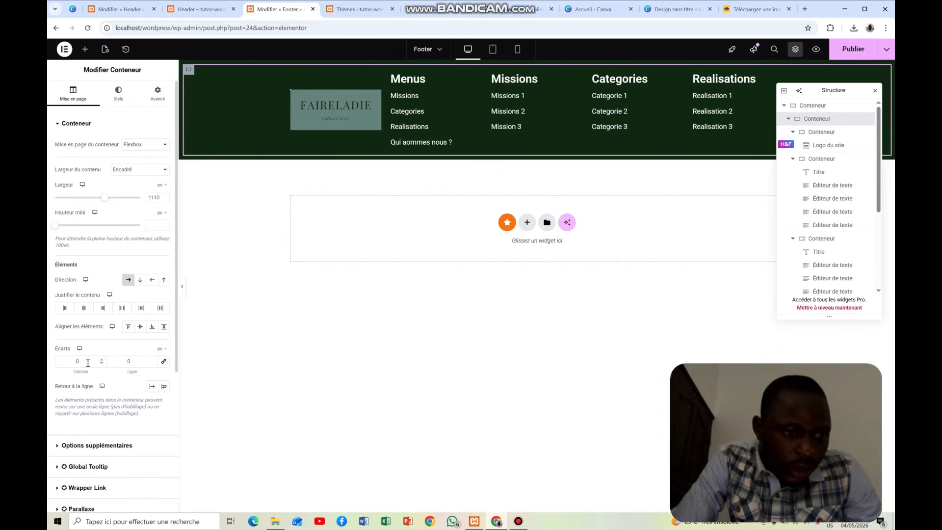
{"action": "key", "text": "Up"}
{"action": "key", "text": "Up"}
{"action": "key", "text": "Up"}
{"action": "key", "text": "Up"}
{"action": "key", "text": "Up"}
{"action": "key", "text": "Up"}
{"action": "key", "text": "Up"}
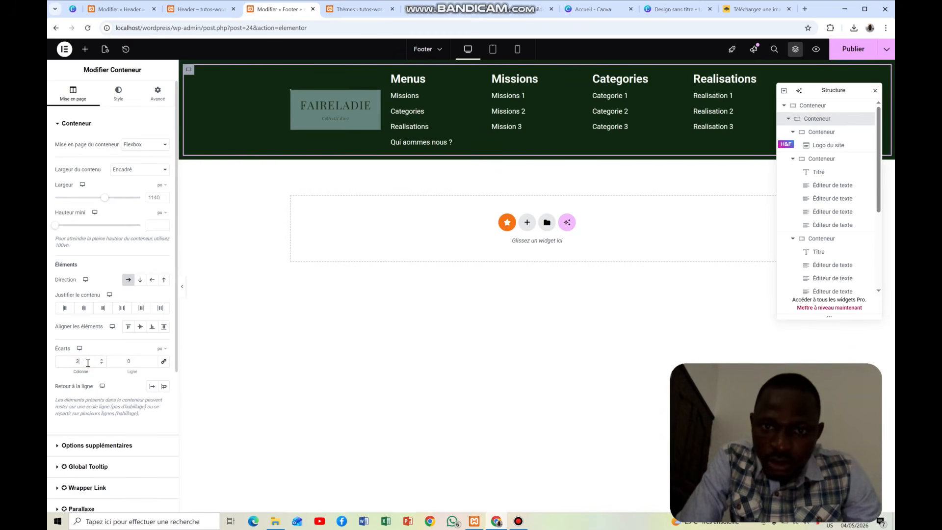
{"action": "key", "text": "BackSpace"}
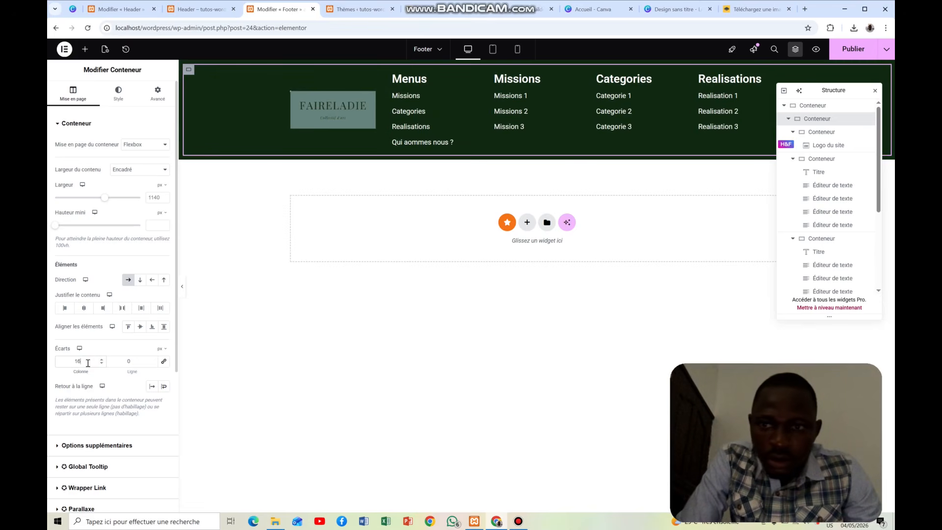
{"action": "type", "text": "32"}
{"action": "key", "text": "Up"}
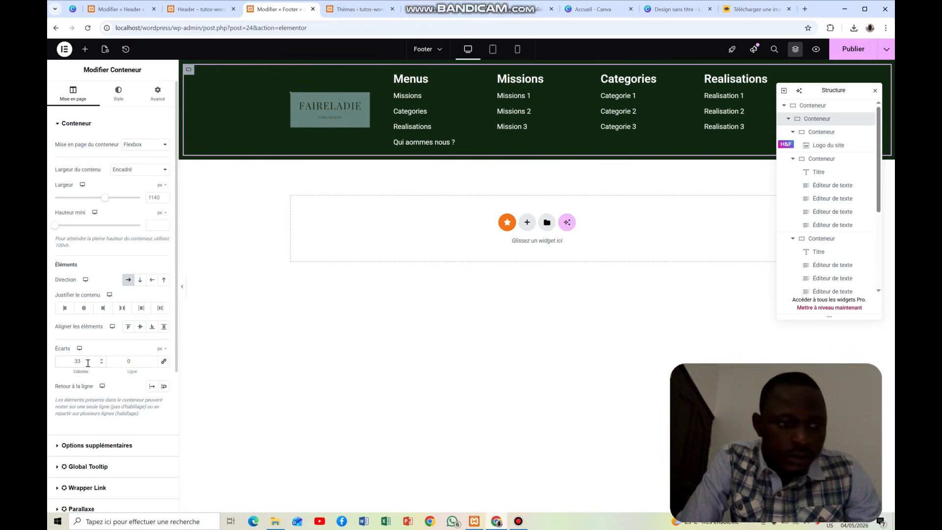
{"action": "key", "text": "Up"}
{"action": "key", "text": "Up"}
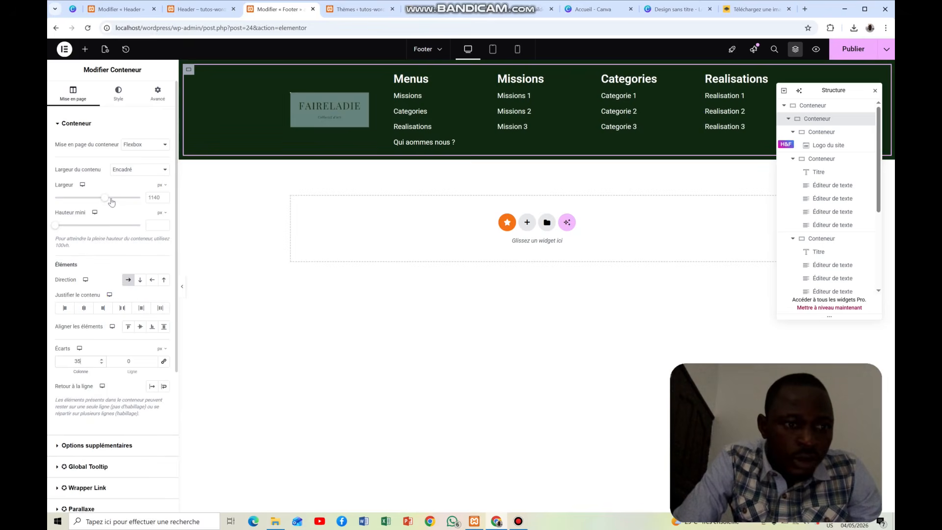
Set the content width of the footer's inner container to 1290 px and publish the footer template.
{"action": "left_click_drag", "start_coordinate": [109, 198], "coordinate": [116, 197]}
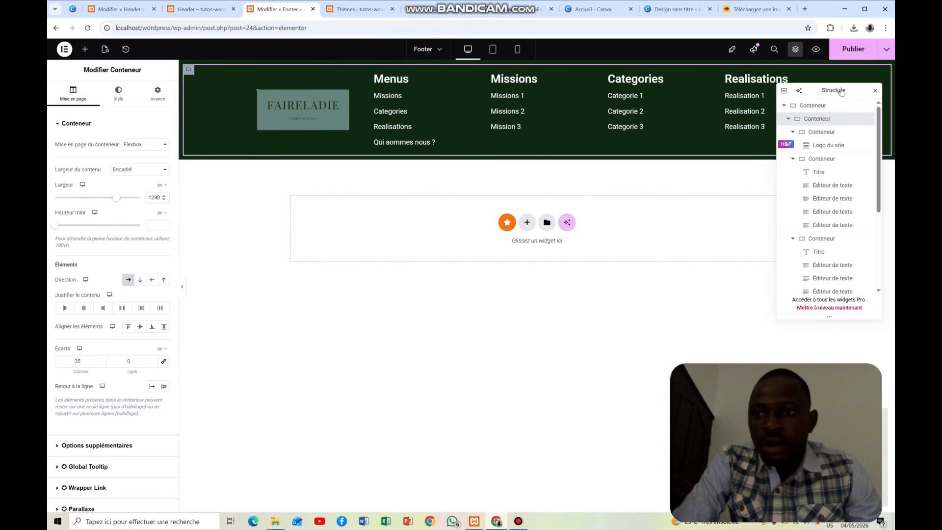
{"action": "left_click", "coordinate": [851, 50]}
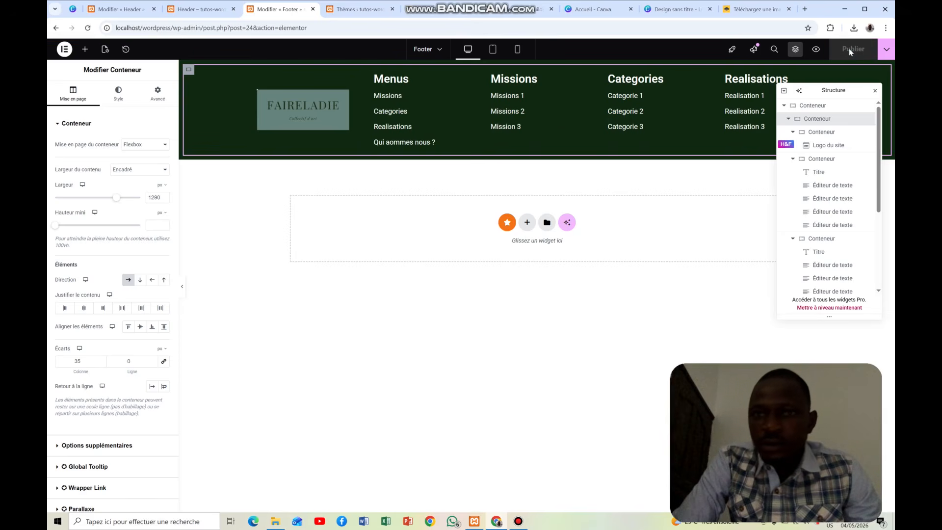
Preview the published footer and check its layout against the header's preview and editor page.
{"action": "left_click", "coordinate": [817, 50]}
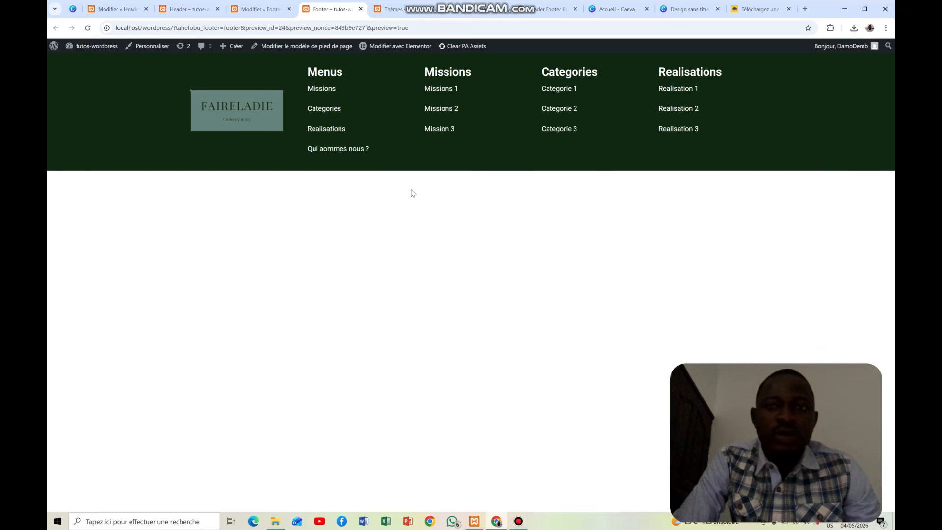
{"action": "mouse_move", "coordinate": [81, 50]}
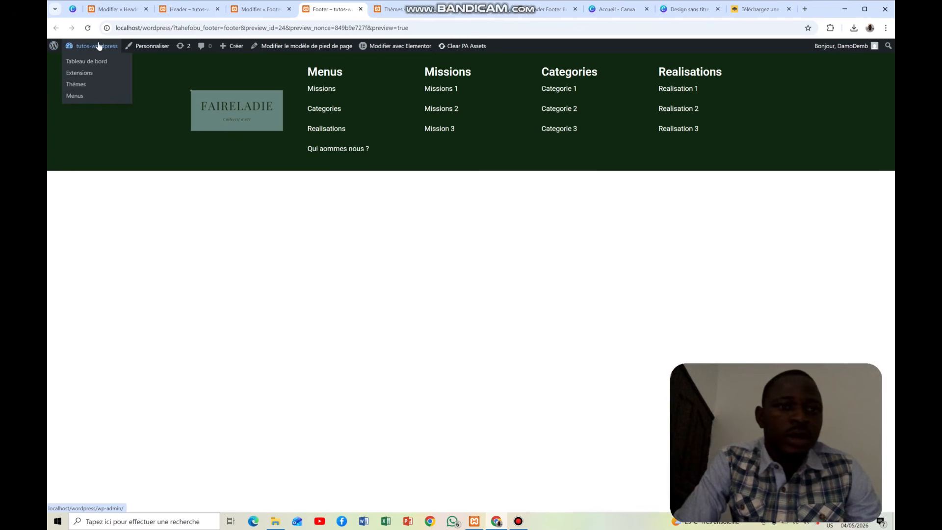
{"action": "left_click", "coordinate": [186, 10]}
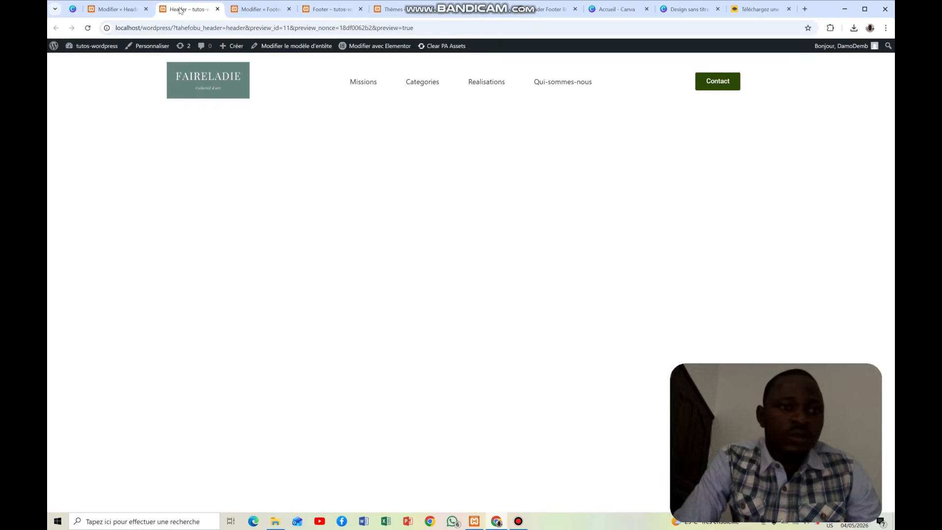
{"action": "left_click", "coordinate": [130, 10]}
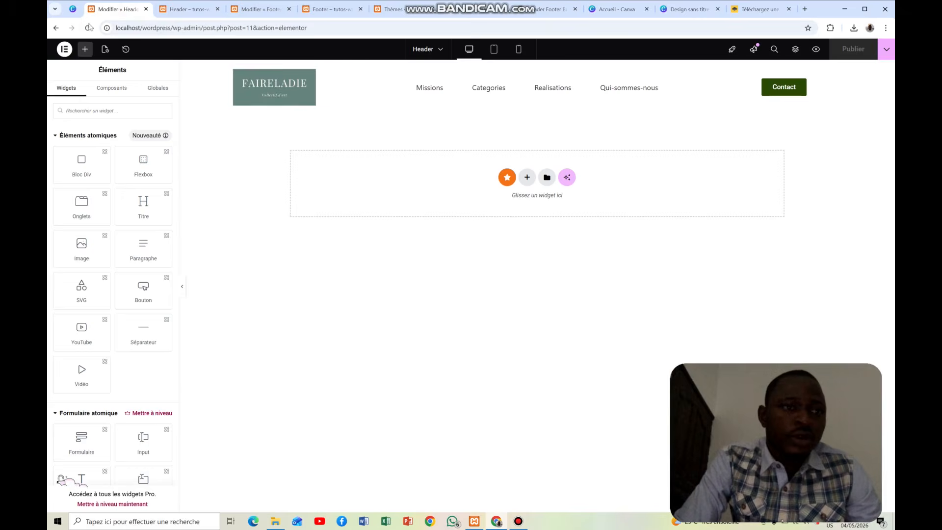
{"action": "left_click", "coordinate": [195, 10]}
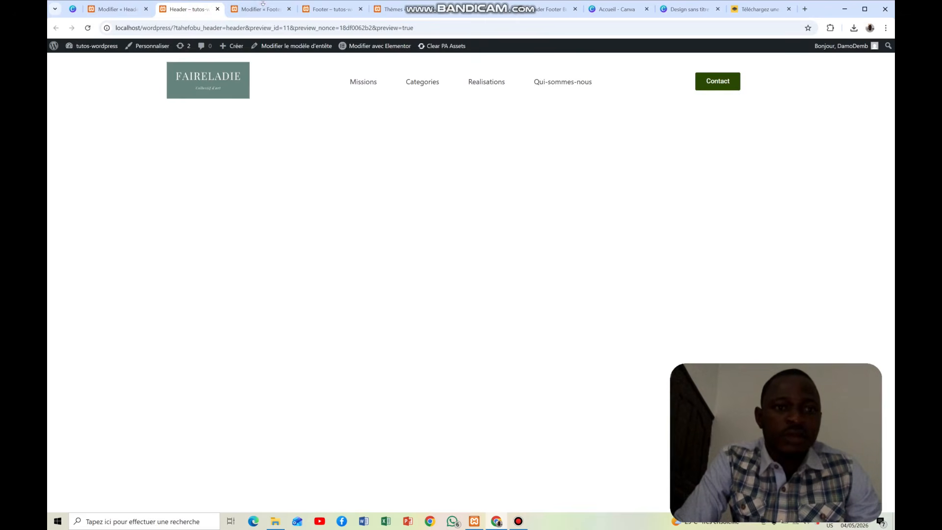
{"action": "left_click", "coordinate": [350, 10]}
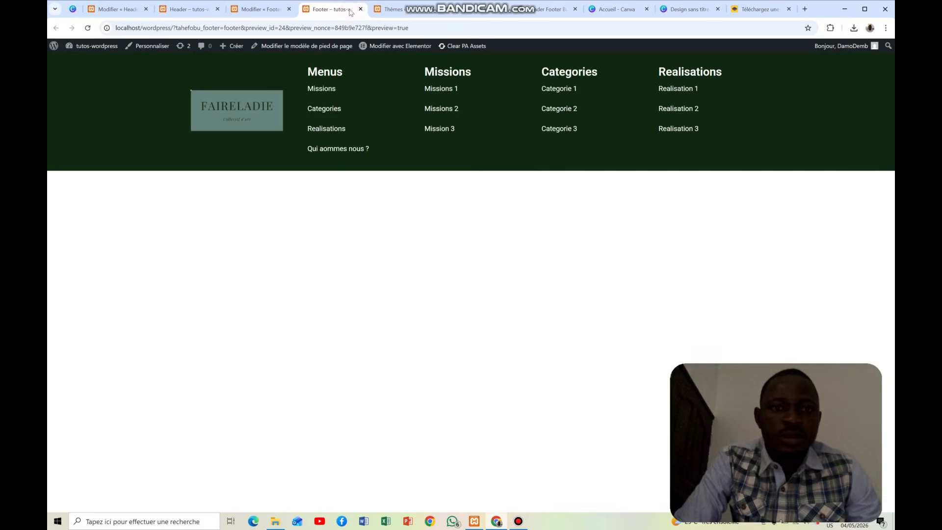
Return to the WordPress Themes administration page to visit the site's front end from there.
{"action": "left_click", "coordinate": [390, 10]}
{"action": "mouse_move", "coordinate": [72, 51]}
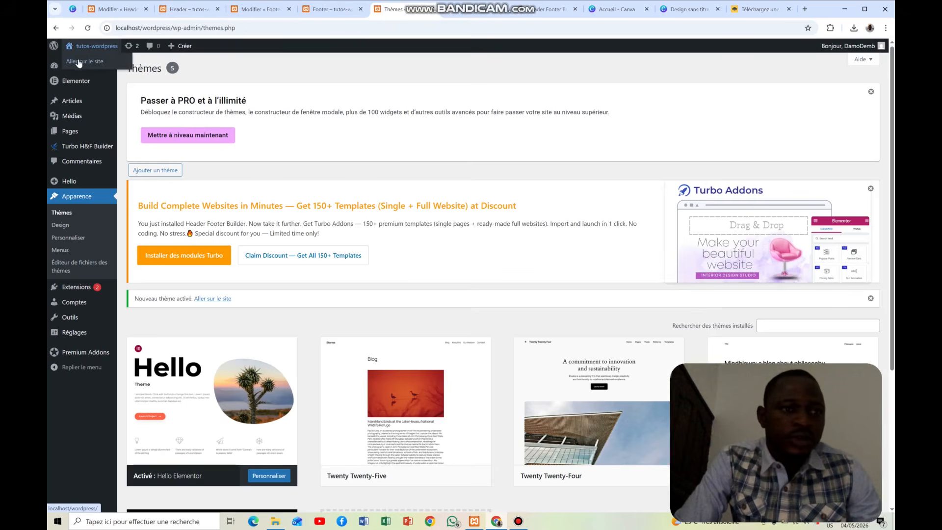